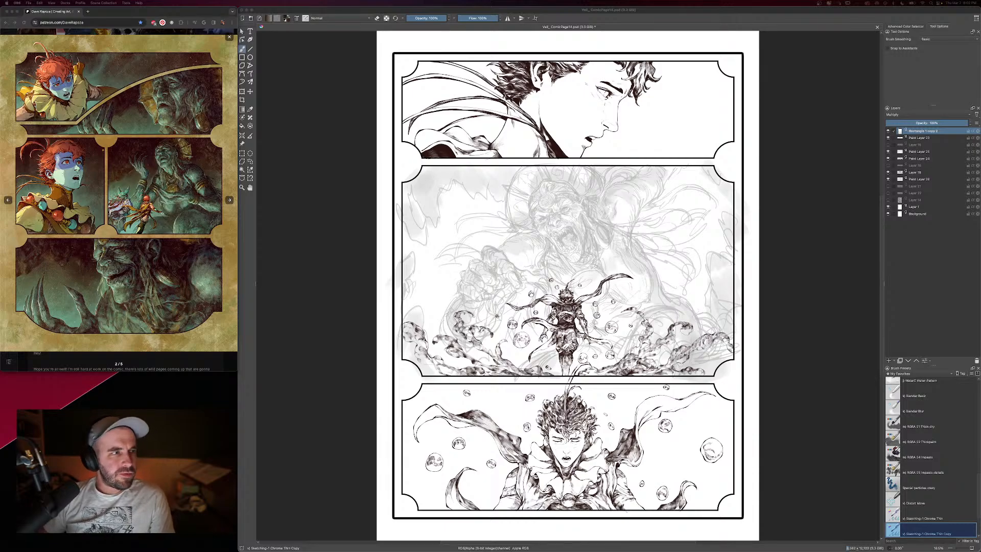
Place the live chat window below the reference page, widen it to match, and switch back to Krita
left_click_drag(0, 36, 58, 379)
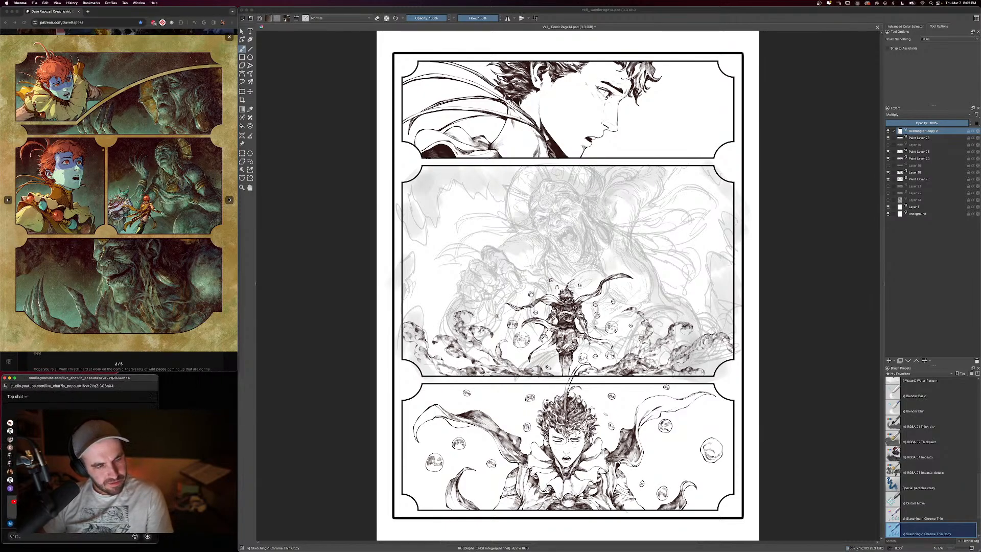
left_click_drag(153, 446, 236, 485)
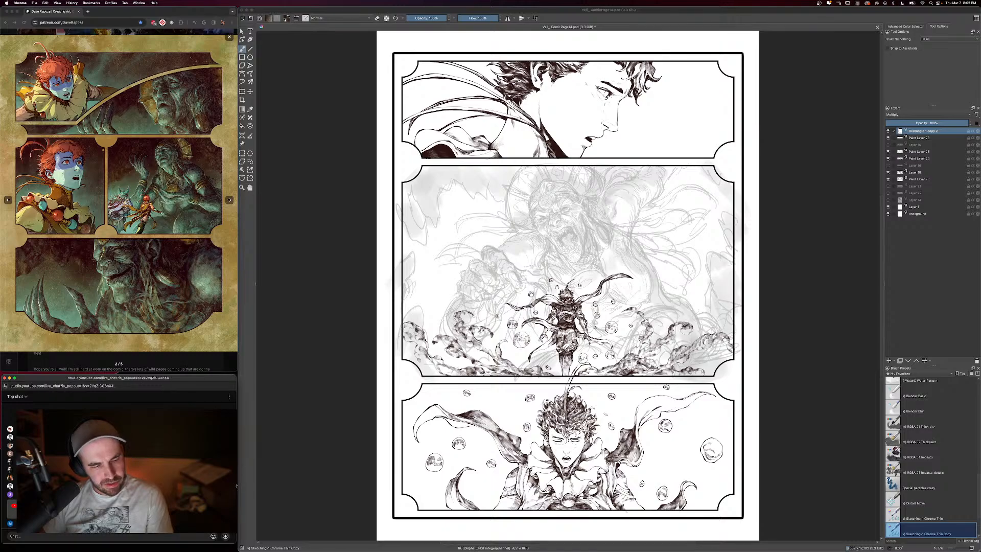
left_click(303, 450)
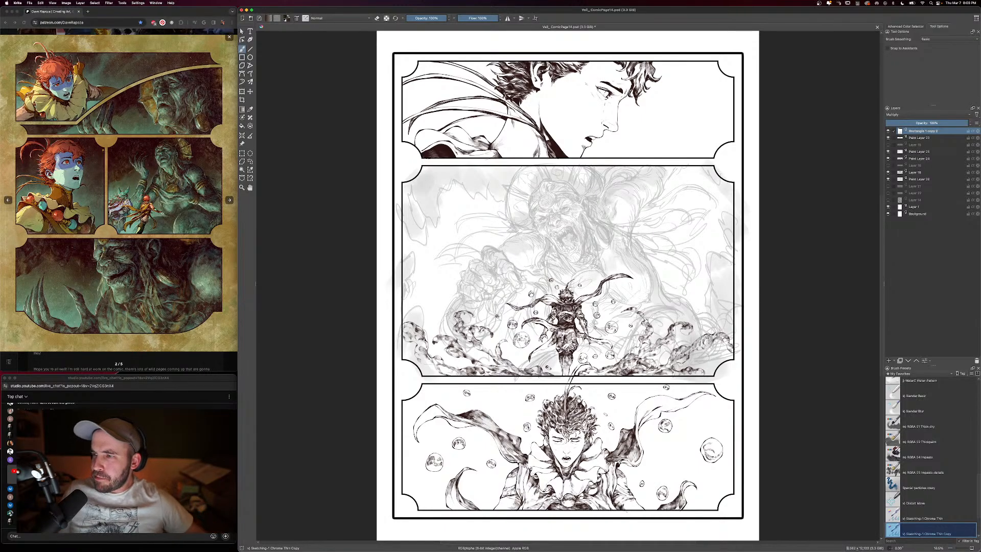
Identify the middle panel's sketch layer by toggling its visibility, lower its opacity, and add a new paint layer above it
left_click(888, 172)
left_click(887, 172)
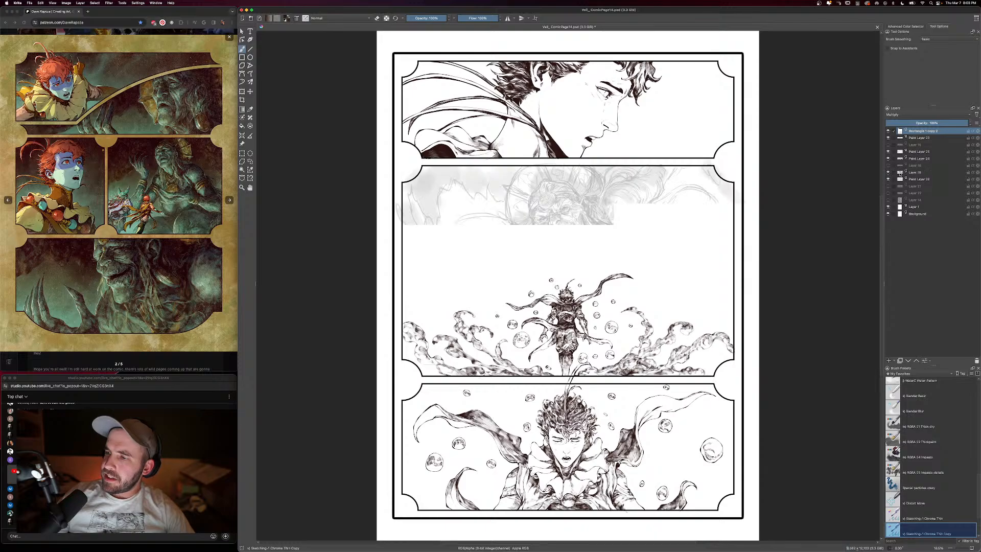
left_click(914, 172)
left_click(899, 124)
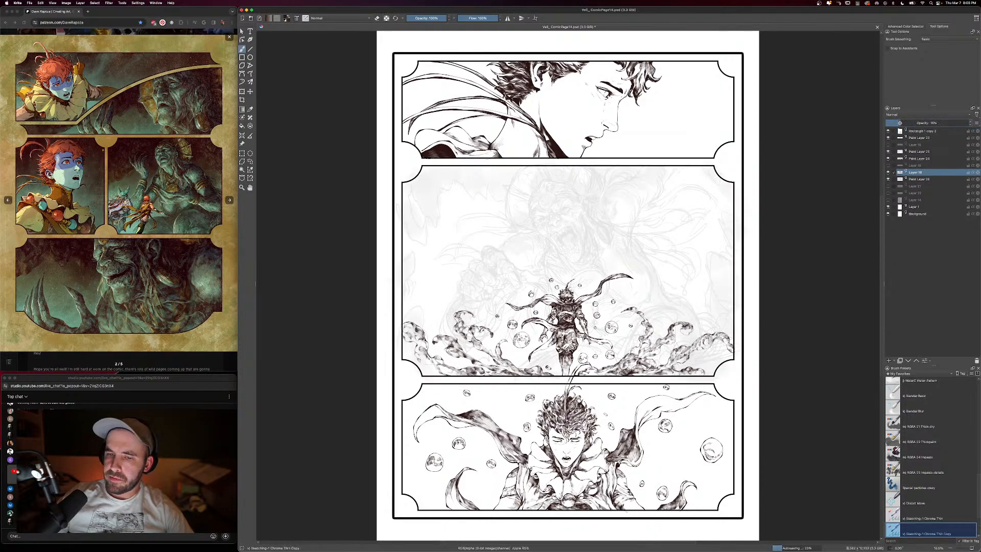
key("Insert")
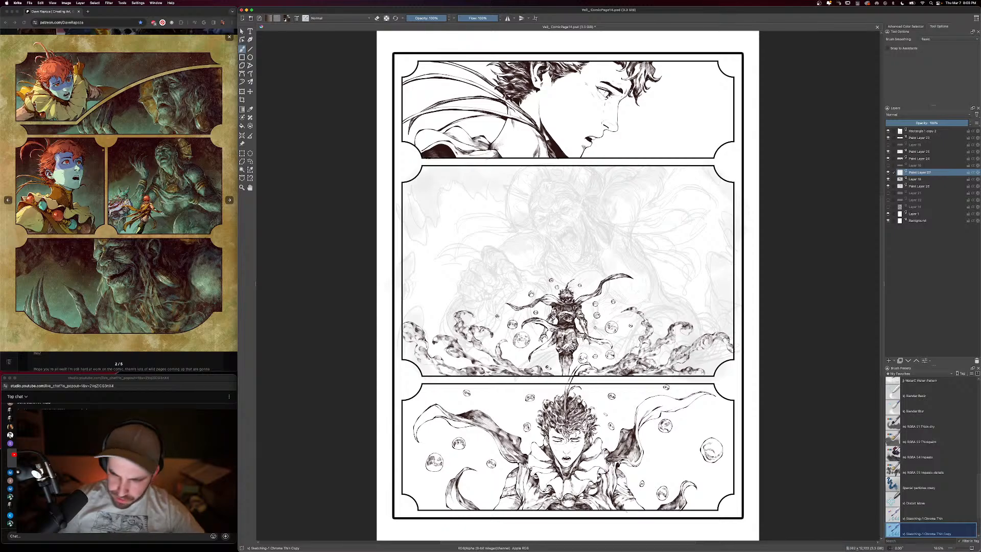
Enlarge the brush and sample the dark ink colour from the small caped figure in the middle panel
key("]")
key("]")
key("]")
key("]")
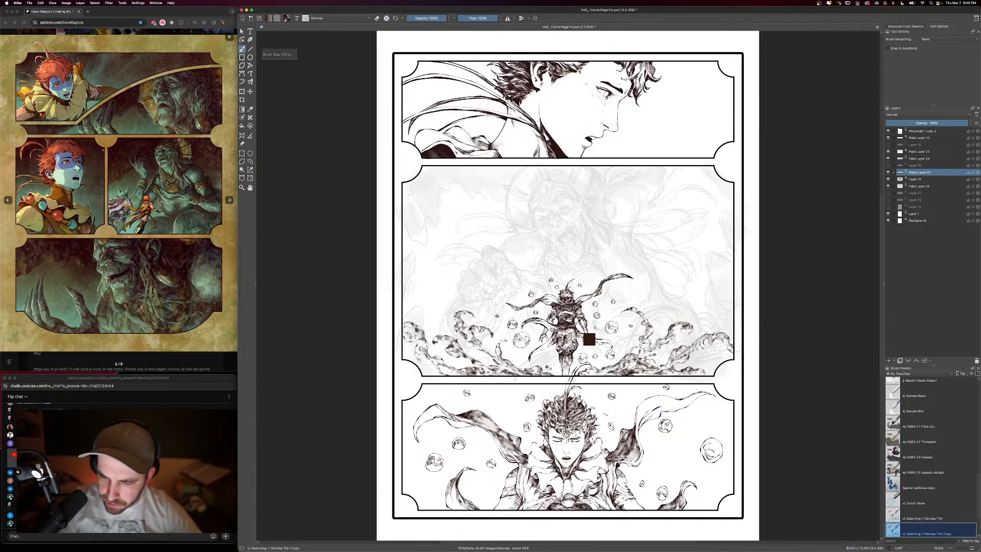
left_click(576, 325, "ctrl")
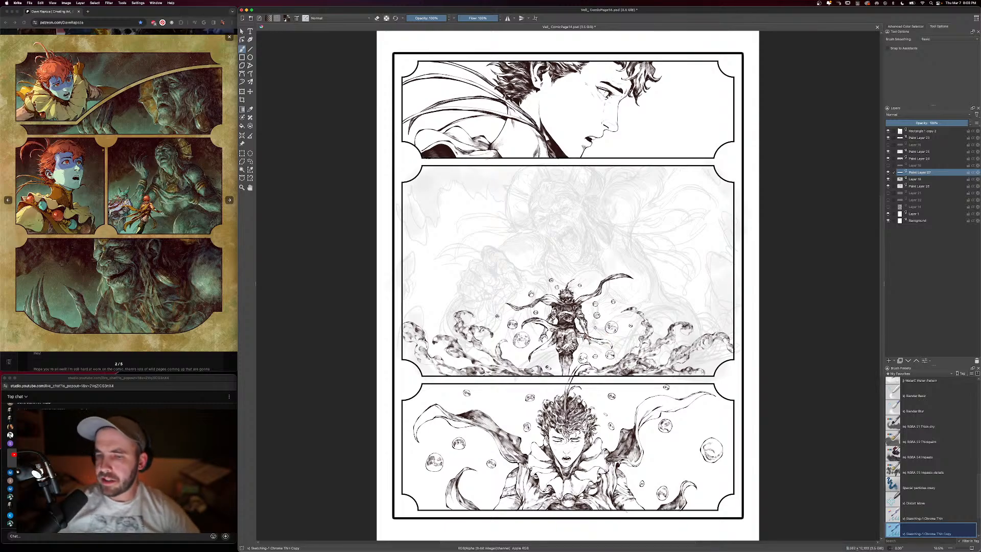
Mirror the canvas view horizontally and rotate it counterclockwise for inking the giant's hand in the middle panel
key("minus")
left_click(121, 3)
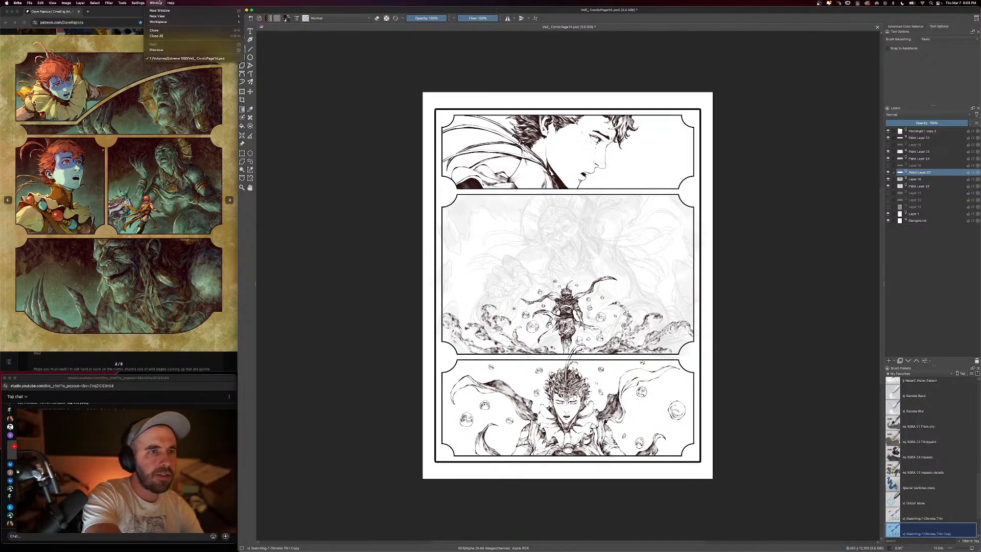
mouse_move(52, 3)
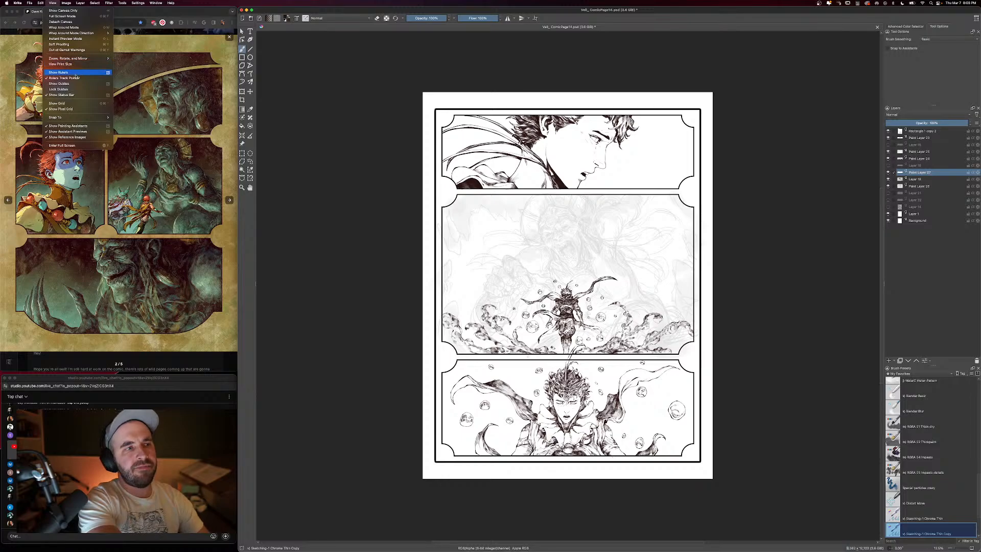
mouse_move(76, 58)
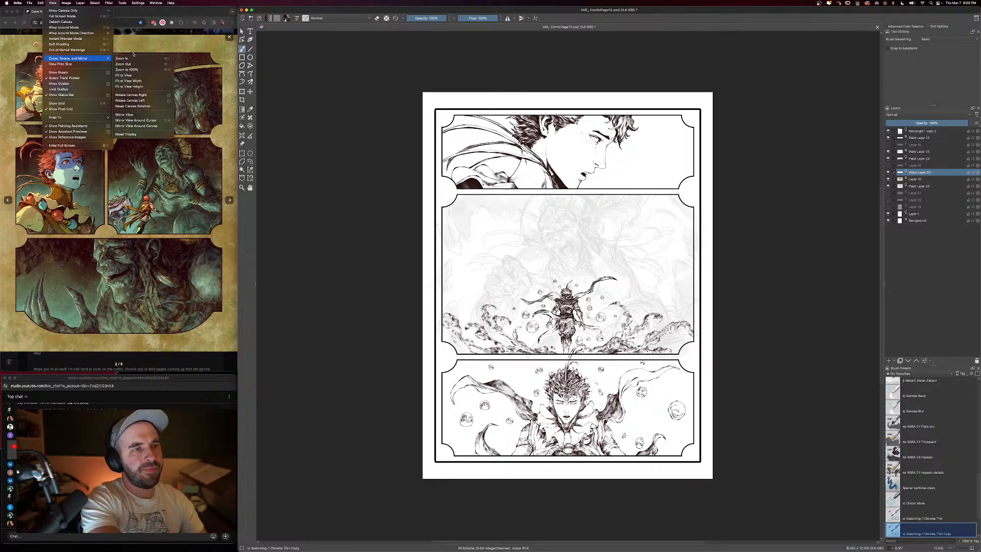
left_click(143, 115)
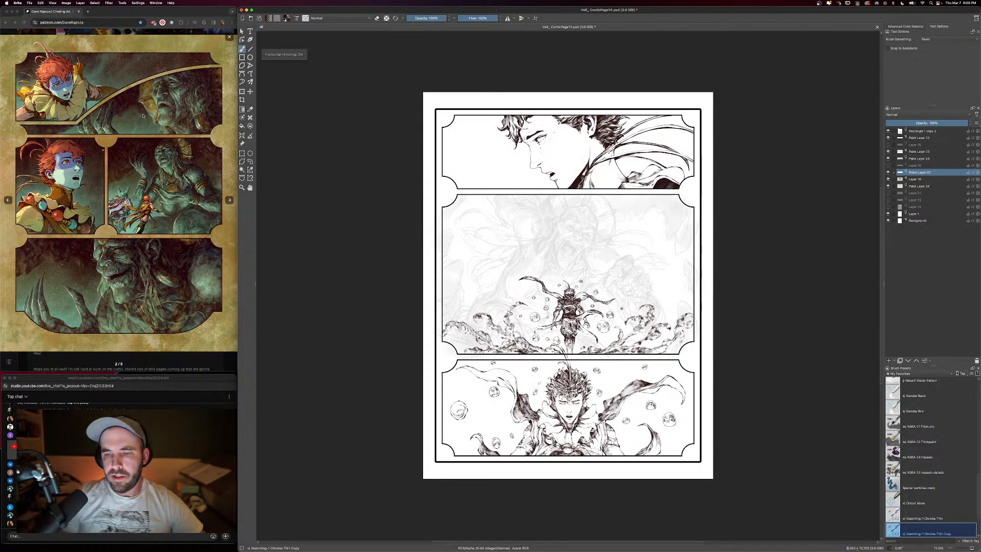
key("plus")
key("plus")
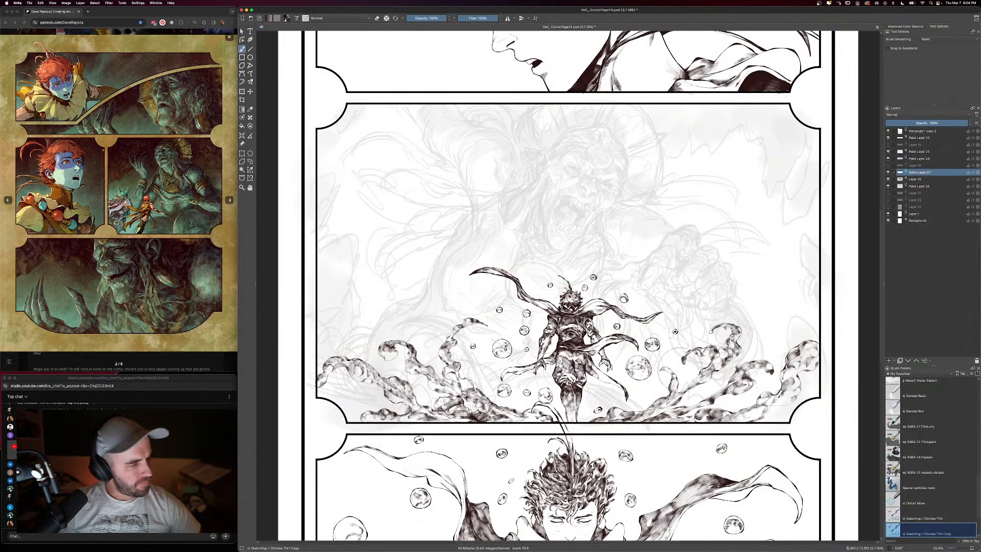
right_click(682, 368)
left_click_drag(682, 323, 659, 331)
left_click(710, 301)
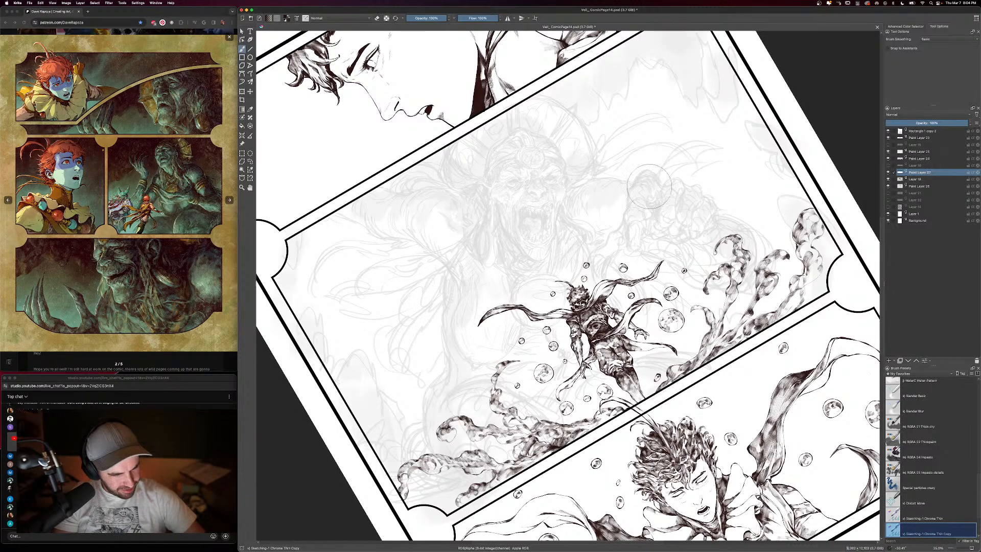
Ink the tip and nail of the giant's pointing finger with a much smaller brush, undoing the two stray strokes
key("ctrl+plus")
mouse_move(709, 178)
left_mouse_down()
mouse_move(659, 226)
mouse_move(603, 248)
mouse_move(636, 248)
mouse_move(600, 251)
mouse_move(601, 277)
mouse_move(616, 253)
mouse_move(613, 280)
left_mouse_up()
key("bracketleft")
key("bracketleft")
key("bracketleft")
key("bracketleft")
key("bracketleft")
key("bracketleft")
key("bracketleft")
key("bracketleft")
key("bracketleft")
key("bracketleft")
key("bracketleft")
key("super+z")
key("super+z")
key("bracketleft")
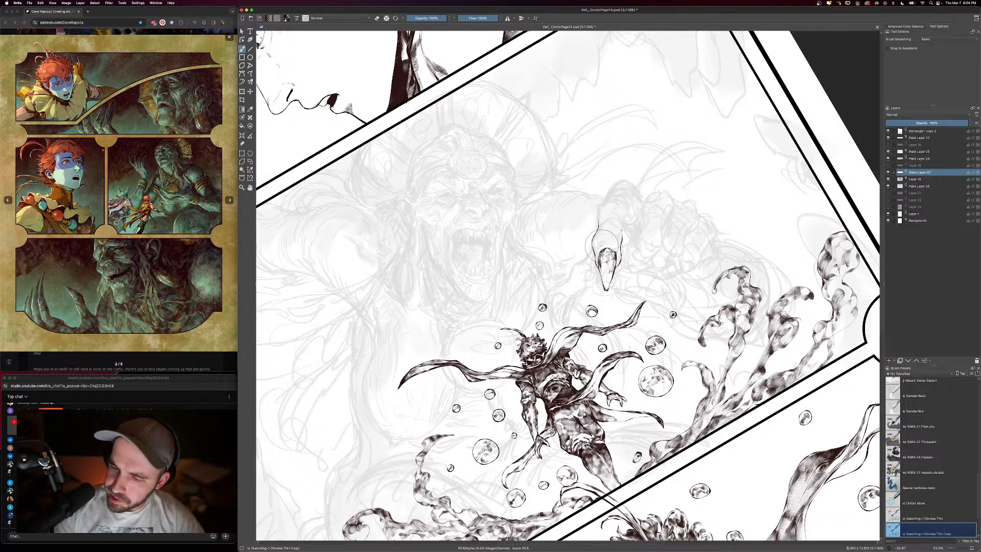
Shade the giant's pointing finger with fine hatching from knuckle to tip, and erase small highlights into it
key("bracketright")
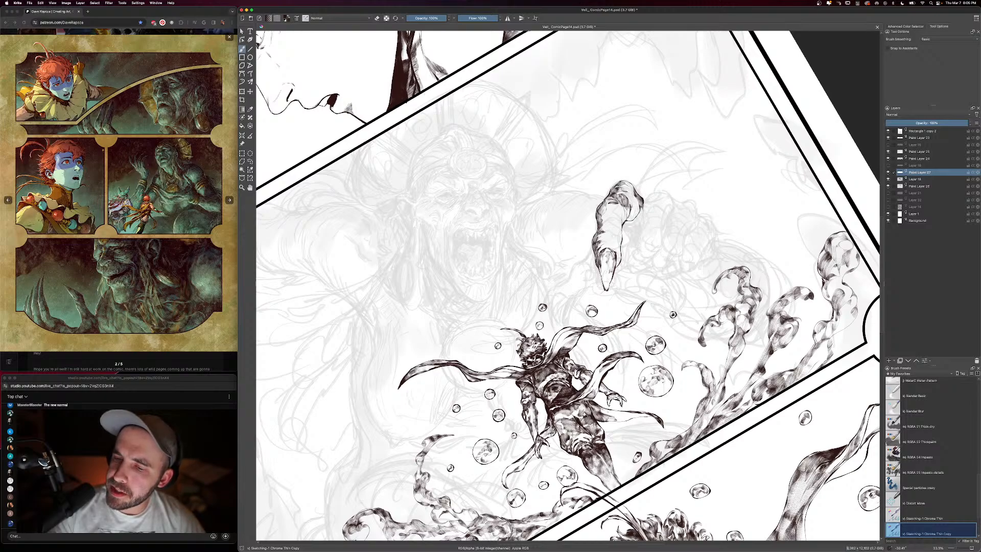
mouse_move(612, 190)
left_mouse_down()
mouse_move(629, 184)
mouse_move(636, 202)
left_mouse_up()
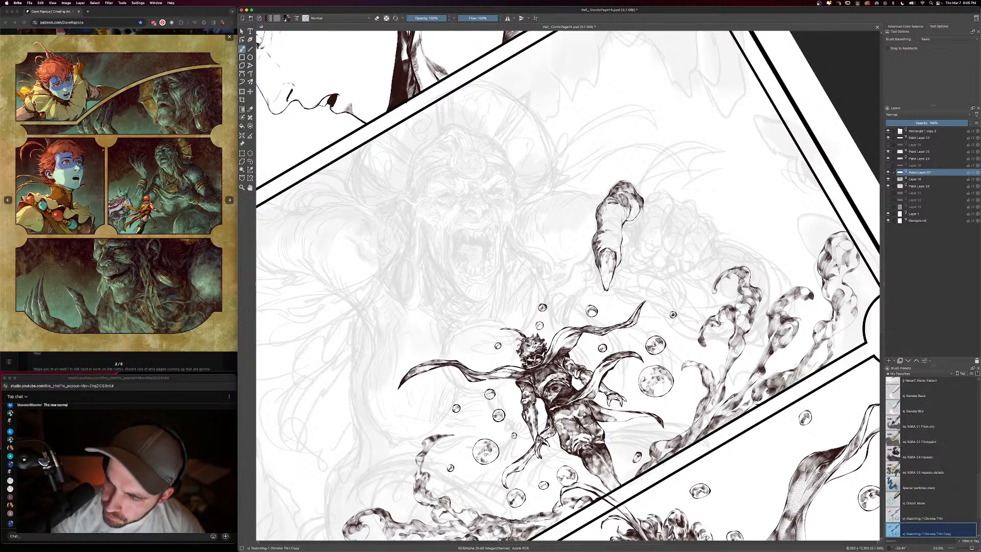
mouse_move(601, 234)
left_mouse_down()
mouse_move(615, 252)
mouse_move(602, 222)
left_mouse_up()
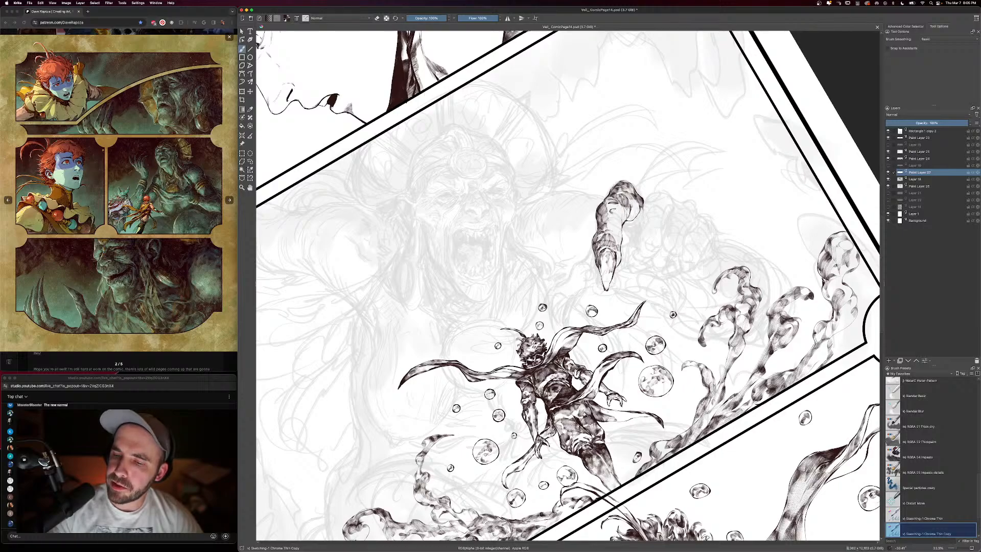
key("e")
mouse_move(611, 221)
left_mouse_down()
mouse_move(610, 230)
mouse_move(606, 198)
mouse_move(623, 213)
left_mouse_up()
key("e")
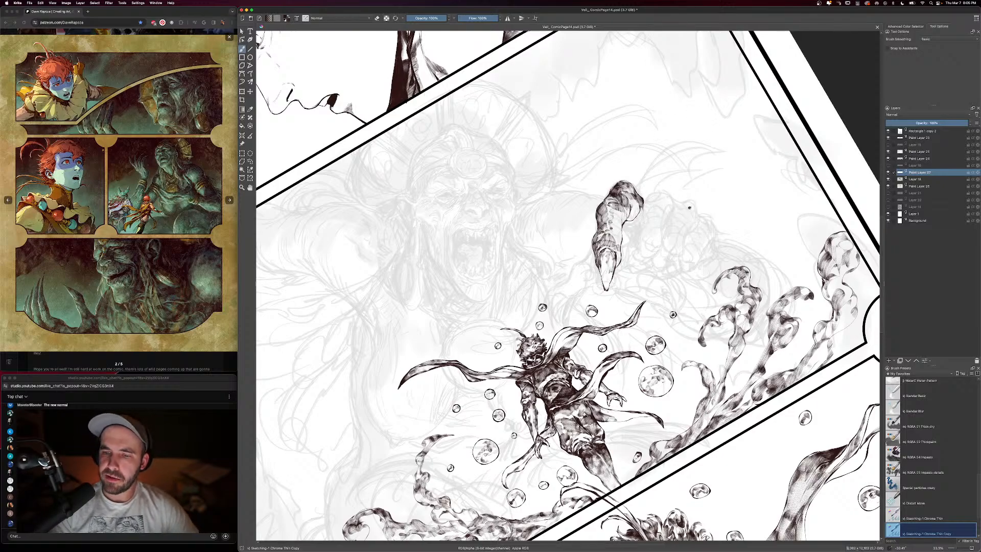
Ink the outlines of the curled fingers beside the pointing finger and clean up the lines with the eraser
left_click_drag(690, 207, 634, 192)
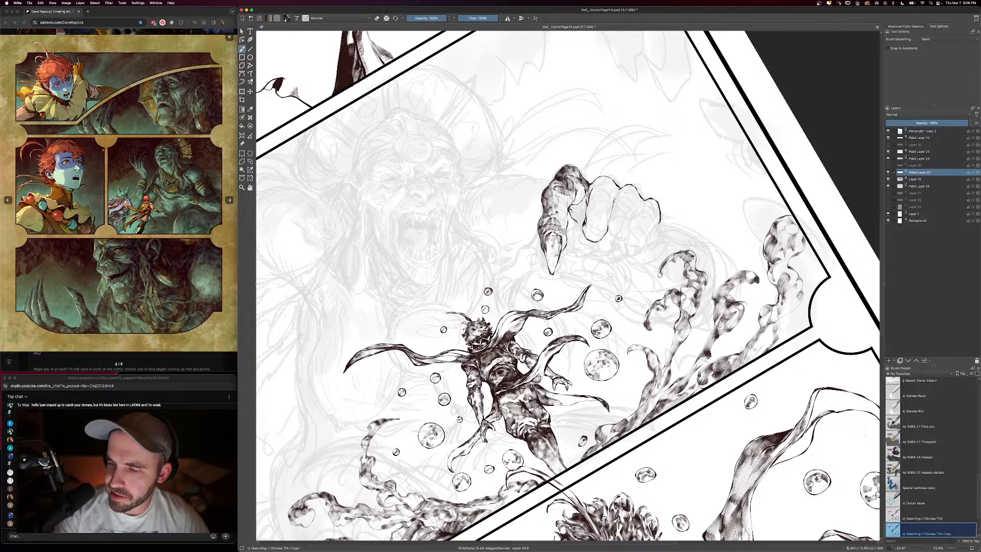
mouse_move(620, 194)
left_mouse_down()
mouse_move(609, 177)
mouse_move(591, 186)
left_mouse_up()
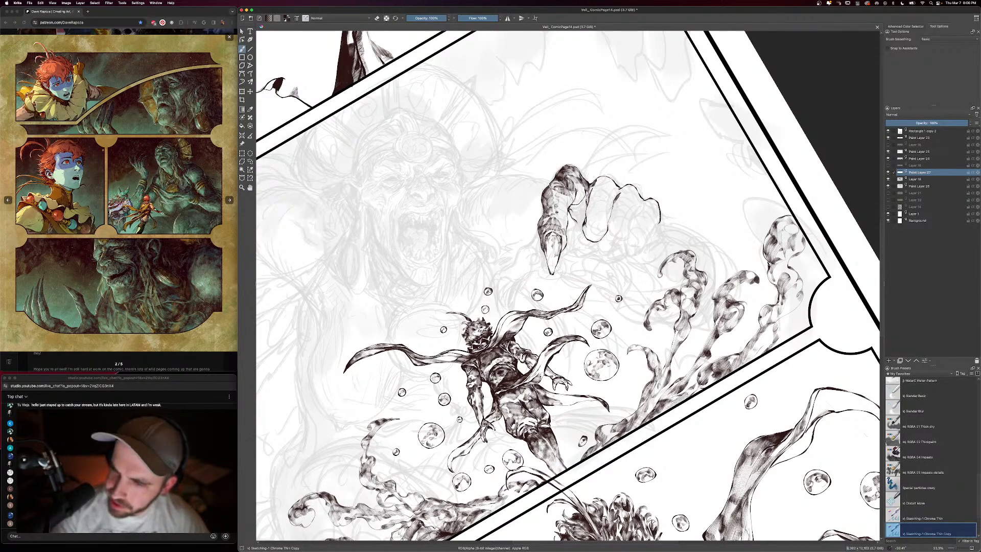
key("bracketleft")
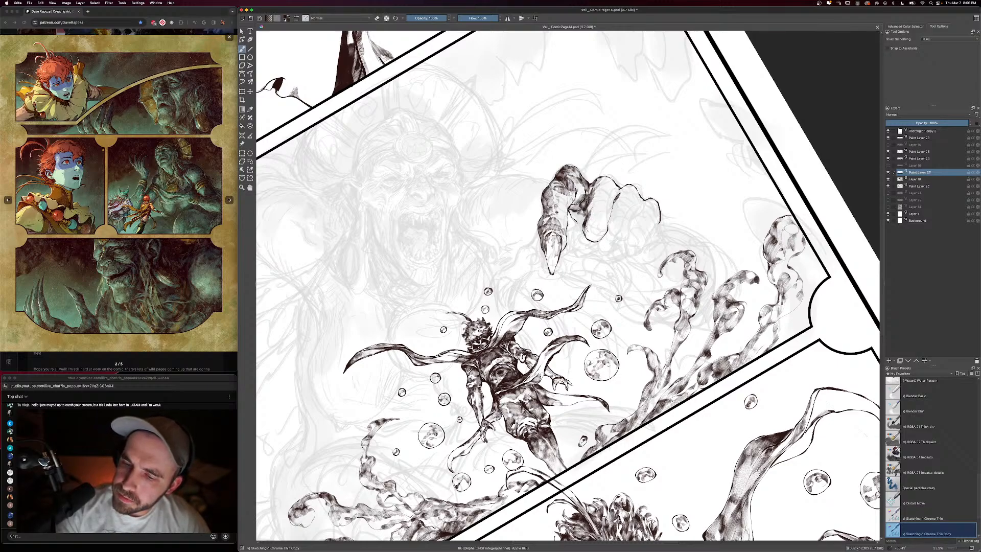
key("e")
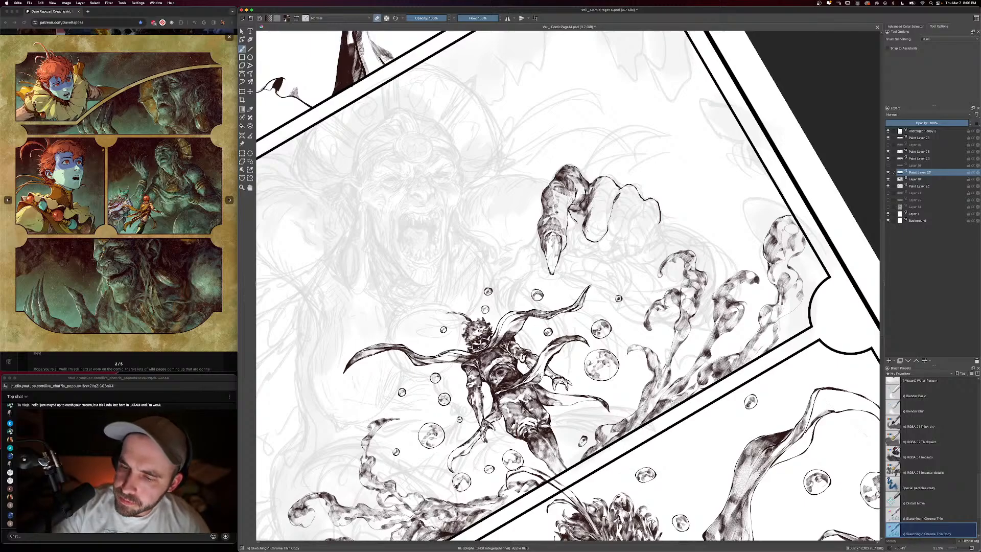
key("e")
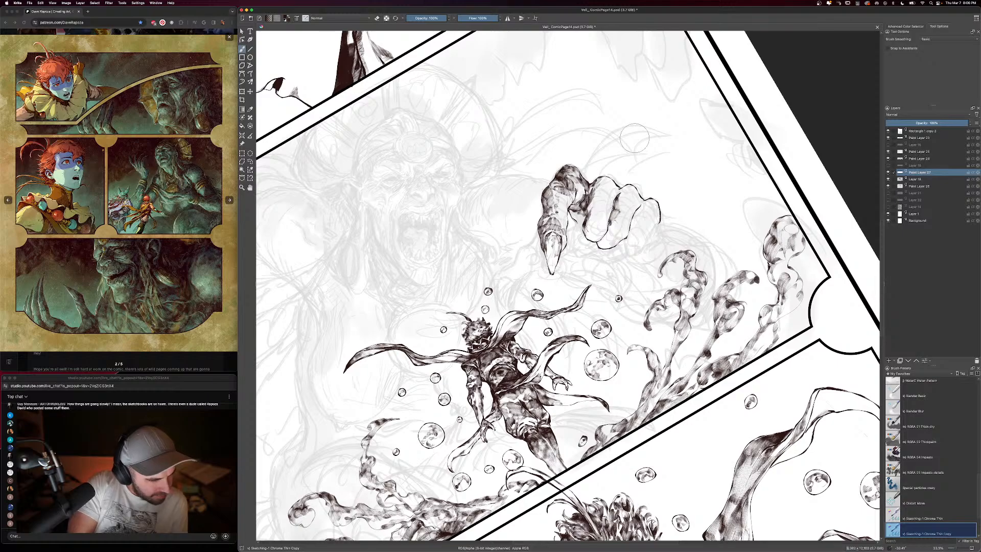
Shade the first curled finger and the gap between it and the pointing finger using a smaller brush
key("[")
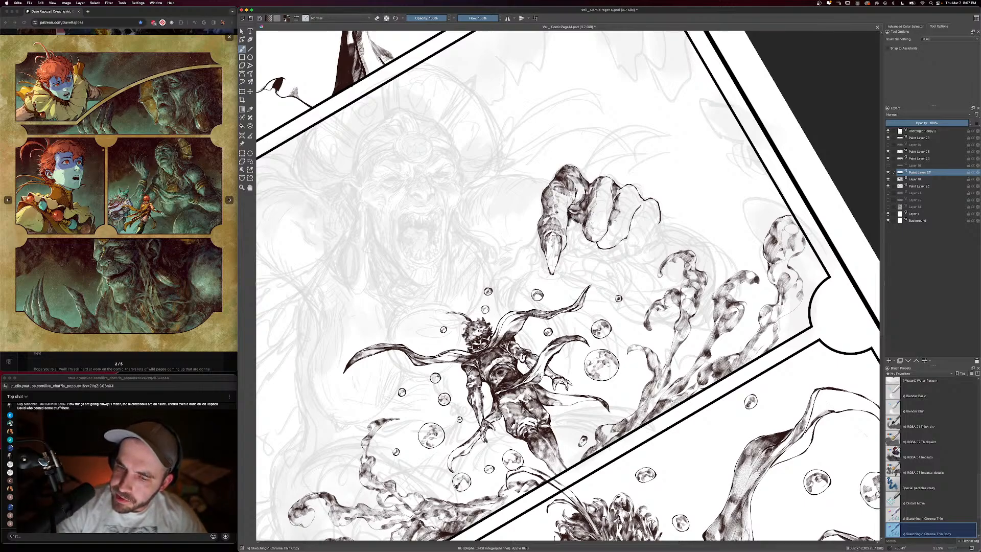
mouse_move(571, 222)
left_mouse_down()
mouse_move(581, 222)
mouse_move(571, 220)
left_mouse_up()
key("e")
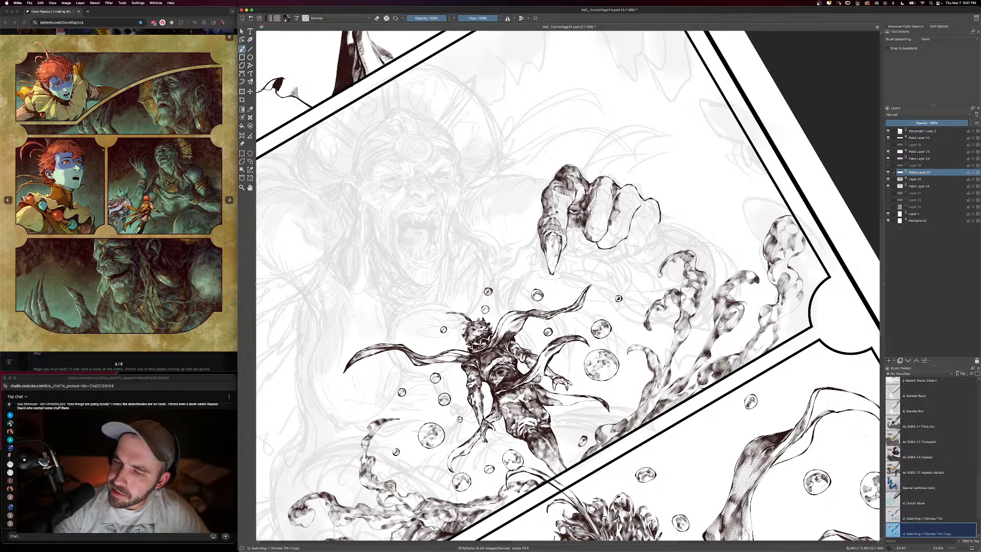
scroll(627, 104, "down", 3)
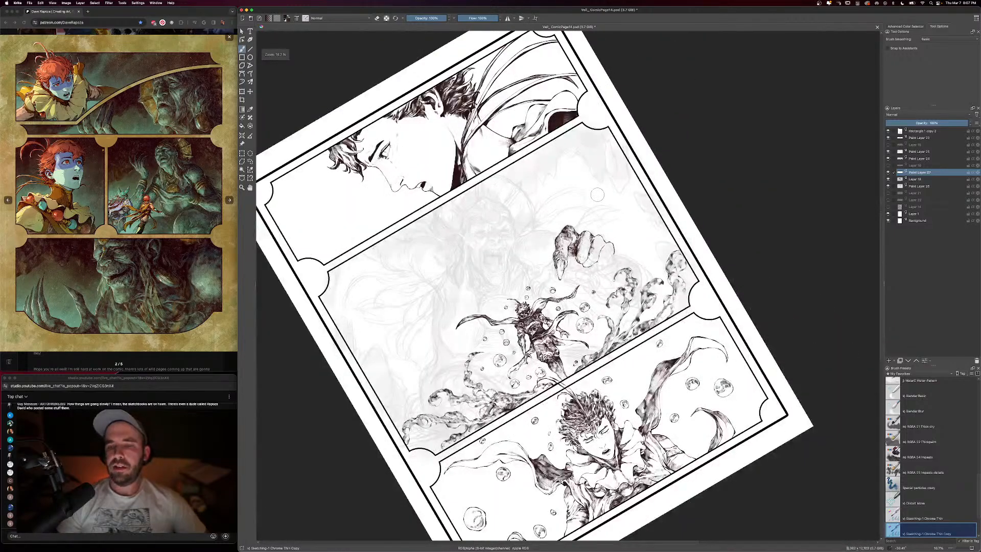
scroll(626, 103, "up", 3)
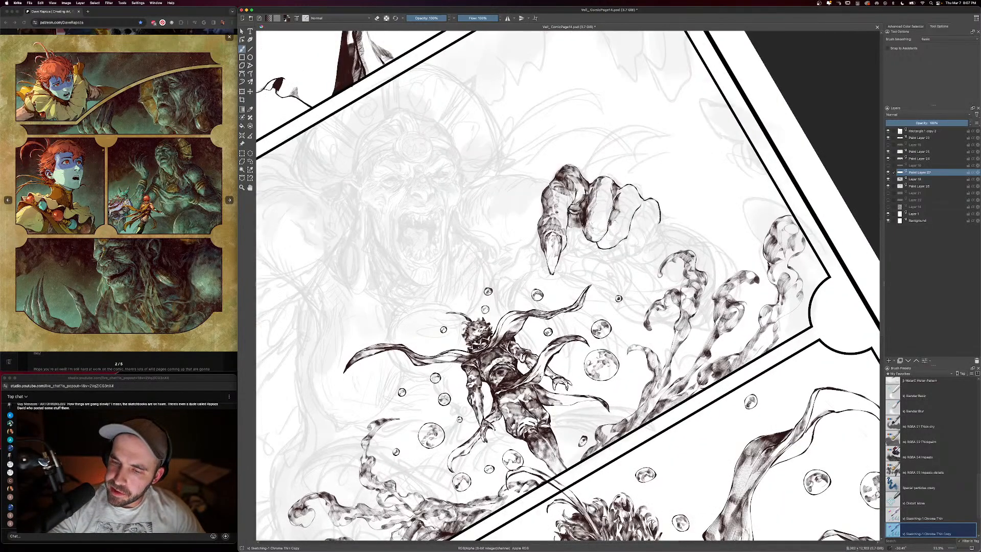
Outline and shade the remaining curled fingers of the giant's fist, alternating ink strokes with erased highlights
key("e")
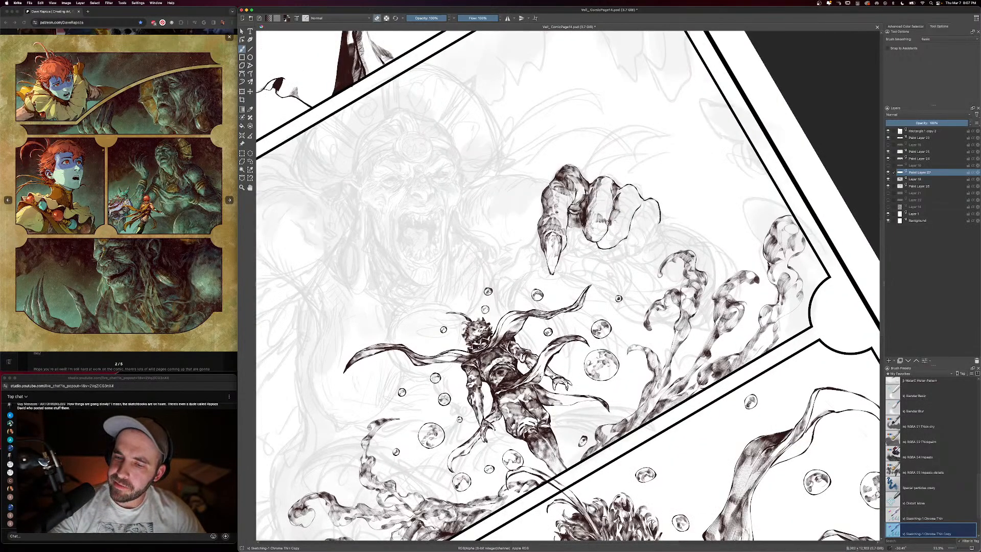
key("e")
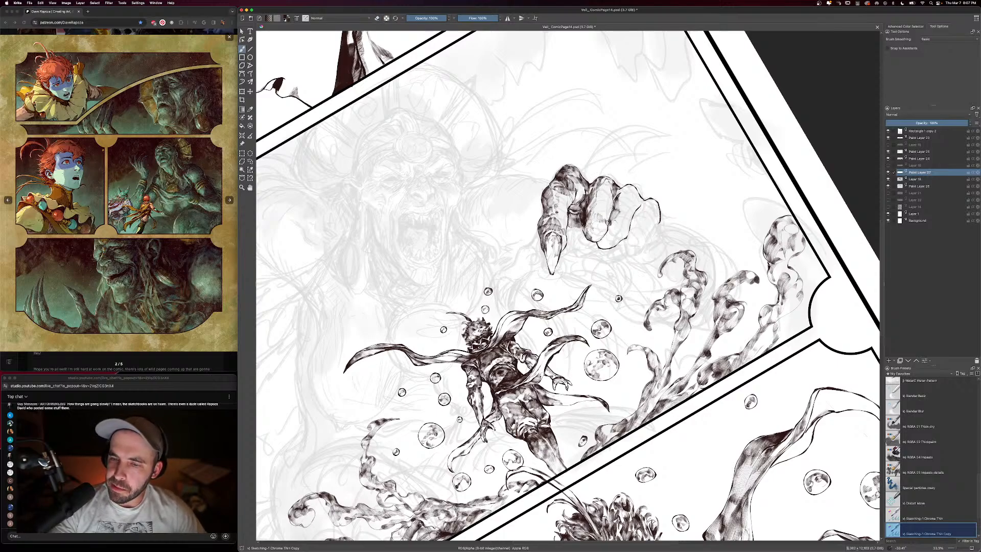
key("e")
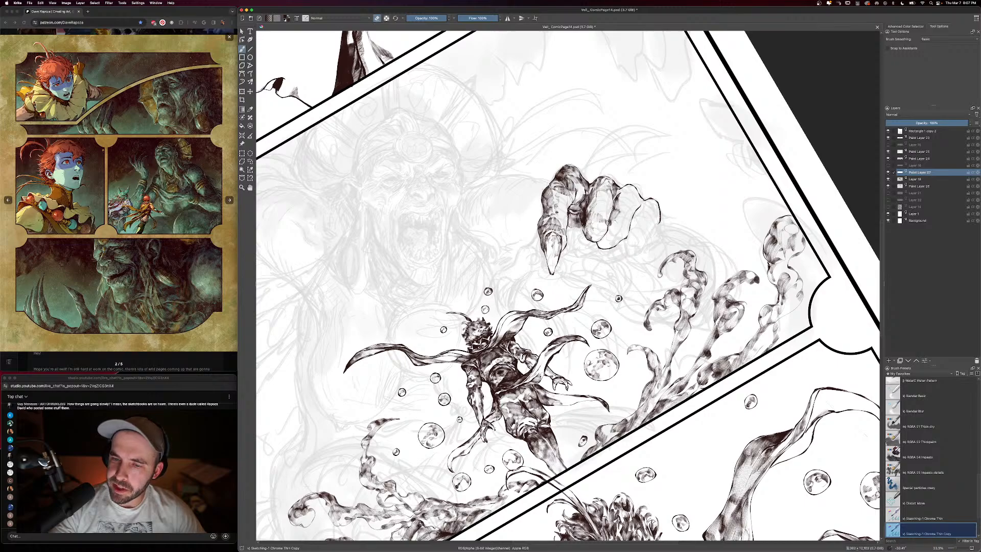
key("e")
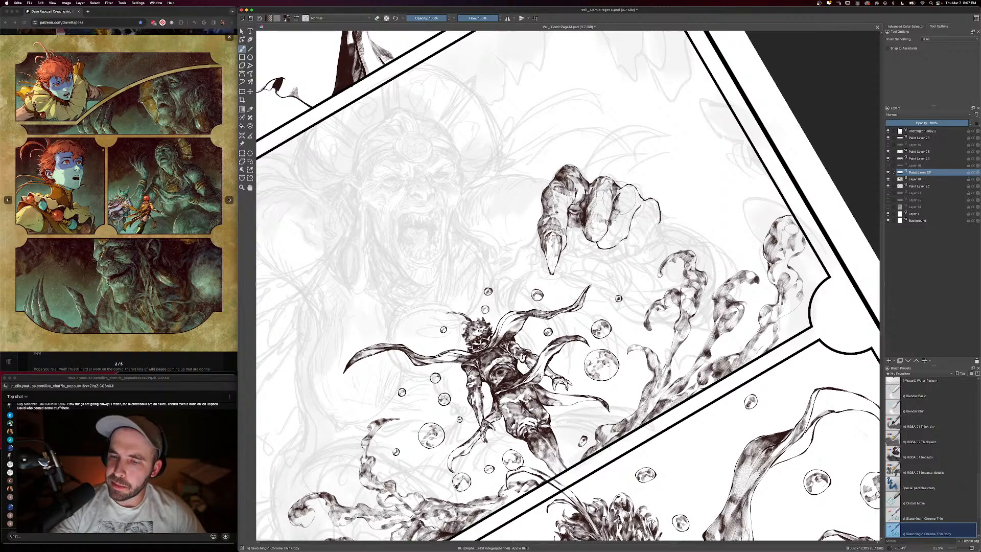
key("e")
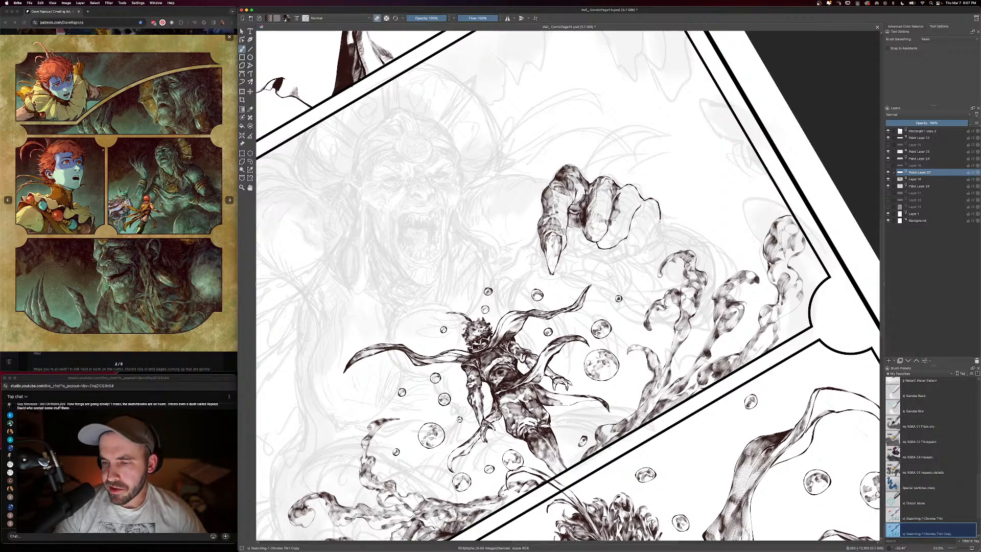
key("e")
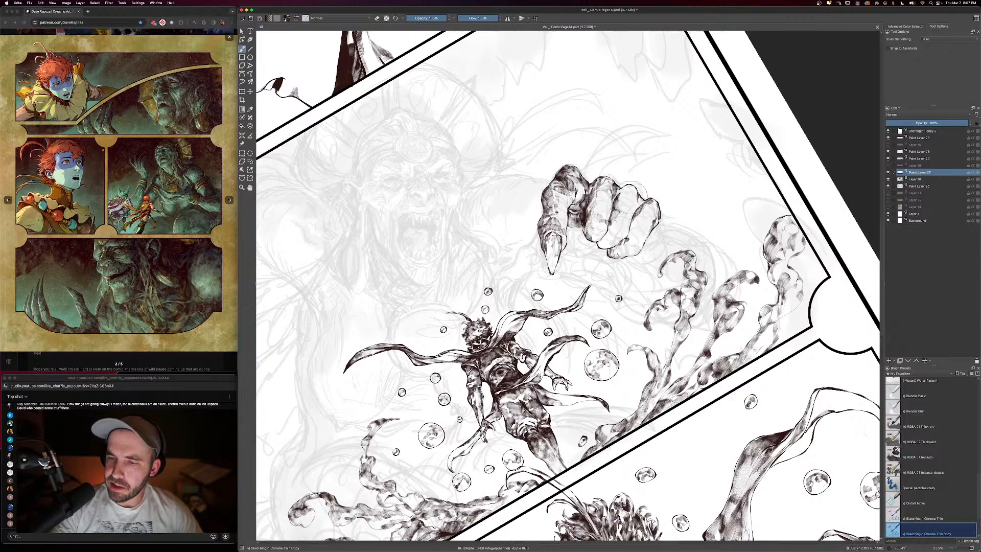
left_click_drag(609, 198, 624, 188)
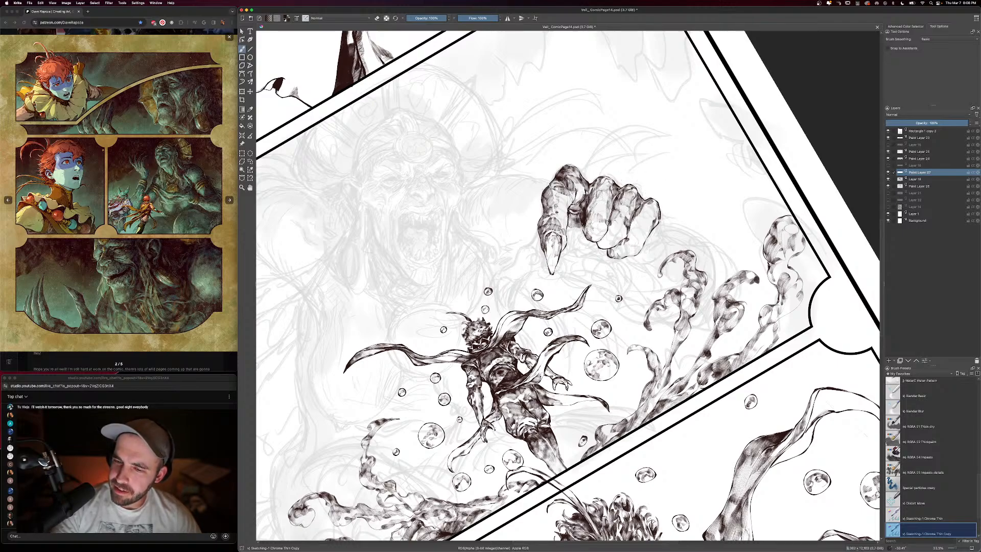
Deepen the hatching on the giant's curled fingers and erase highlights along their forms
key("e")
mouse_move(601, 190)
left_mouse_down()
mouse_move(598, 209)
mouse_move(620, 230)
mouse_move(616, 222)
left_mouse_up()
key("e")
mouse_move(617, 211)
left_mouse_down()
mouse_move(606, 228)
mouse_move(639, 251)
mouse_move(631, 232)
left_mouse_up()
left_click_drag(638, 212, 635, 226)
Examine how the inked fist reads against the whole comic page
scroll(562, 281, "down", 3)
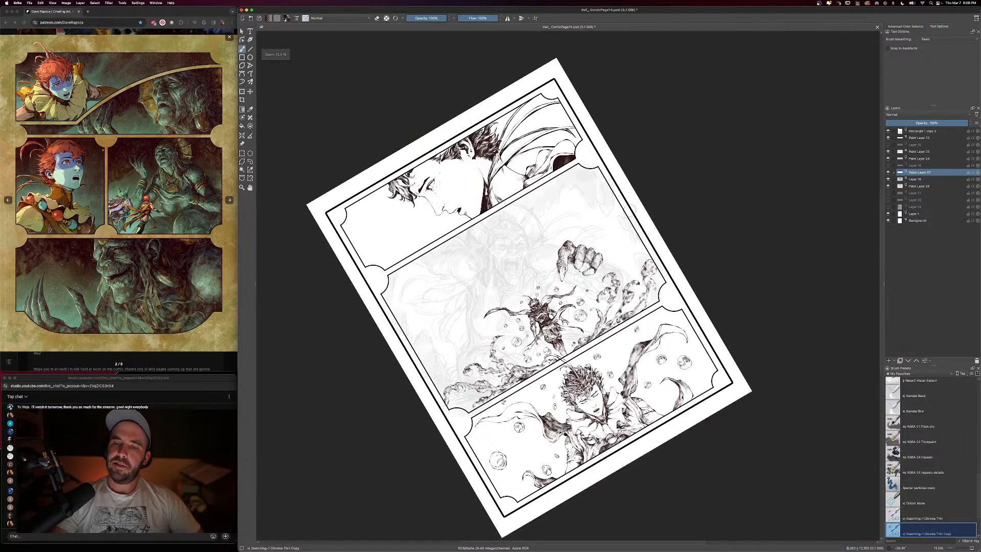
scroll(562, 281, "up", 4)
scroll(560, 276, "down", 1)
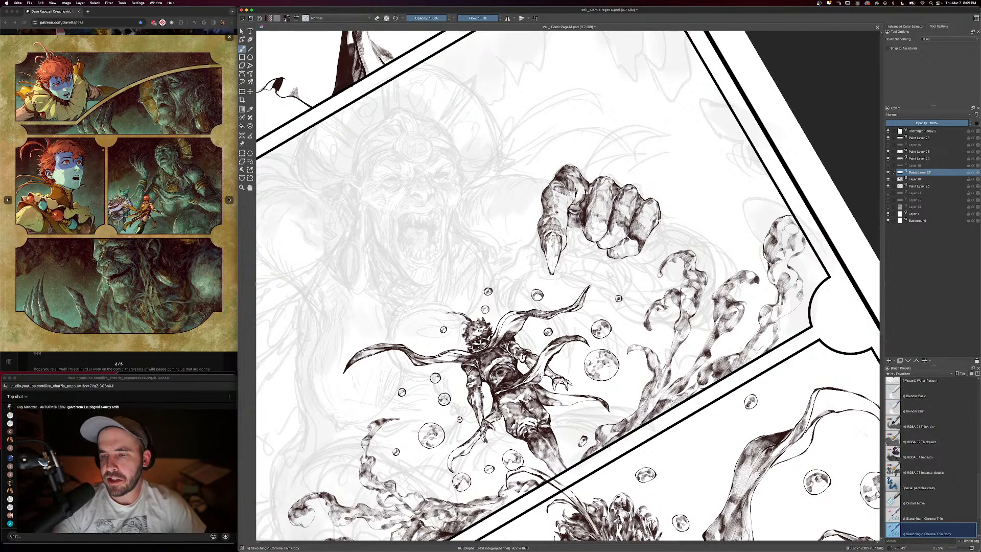
key("super+minus")
key("super+minus")
key("super+minus")
key("super+equal")
key("super+equal")
key("super+equal")
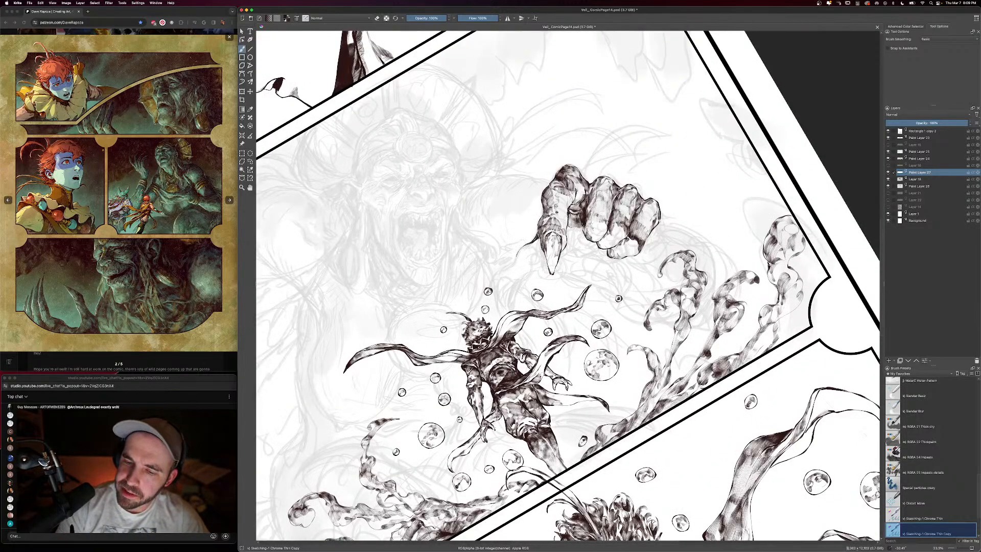
left_click_drag(516, 255, 508, 266)
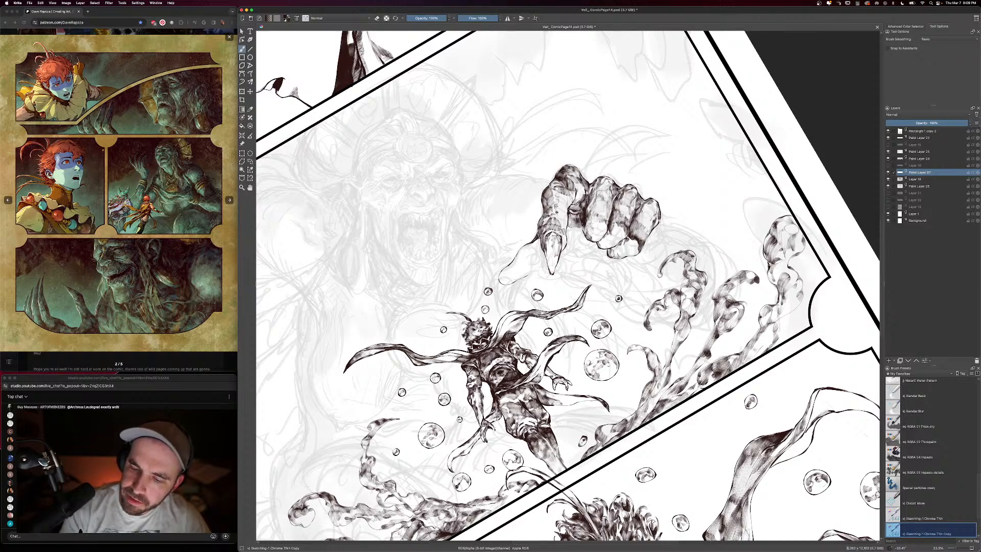
key("super+z")
key("super+z")
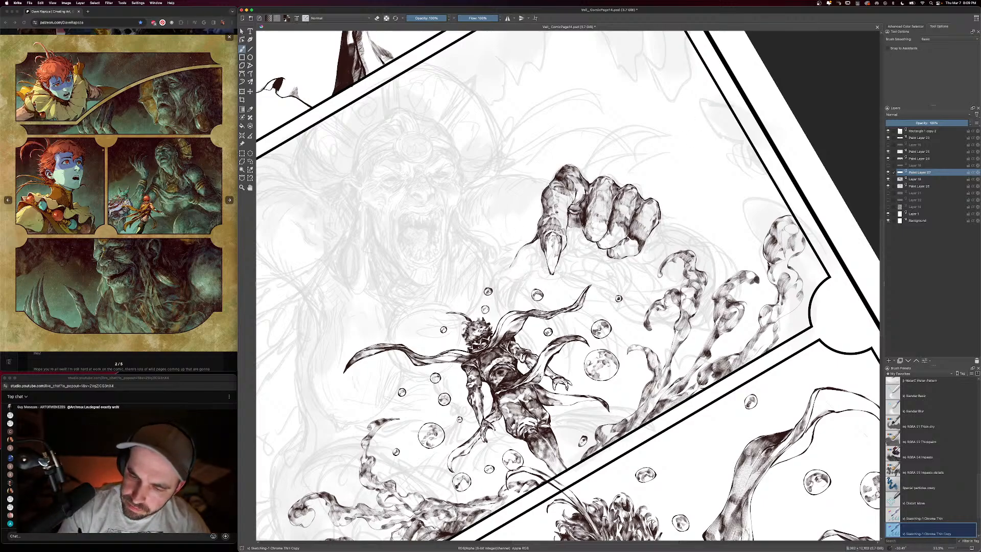
Outline the giant's thumb beneath the pointing finger and shade it with hatching, alternating ink and eraser
mouse_move(516, 256)
left_mouse_down()
mouse_move(505, 272)
mouse_move(518, 286)
left_mouse_up()
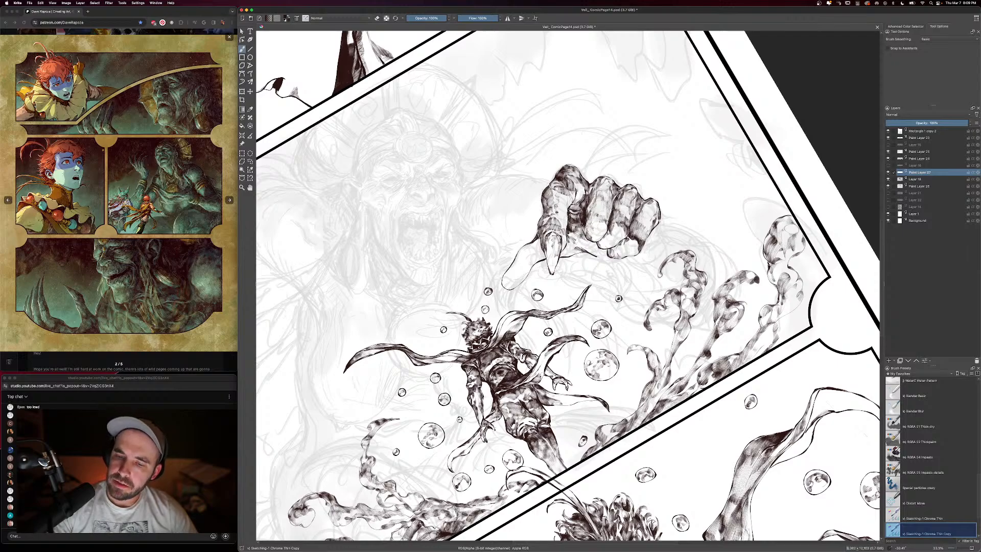
key("minus")
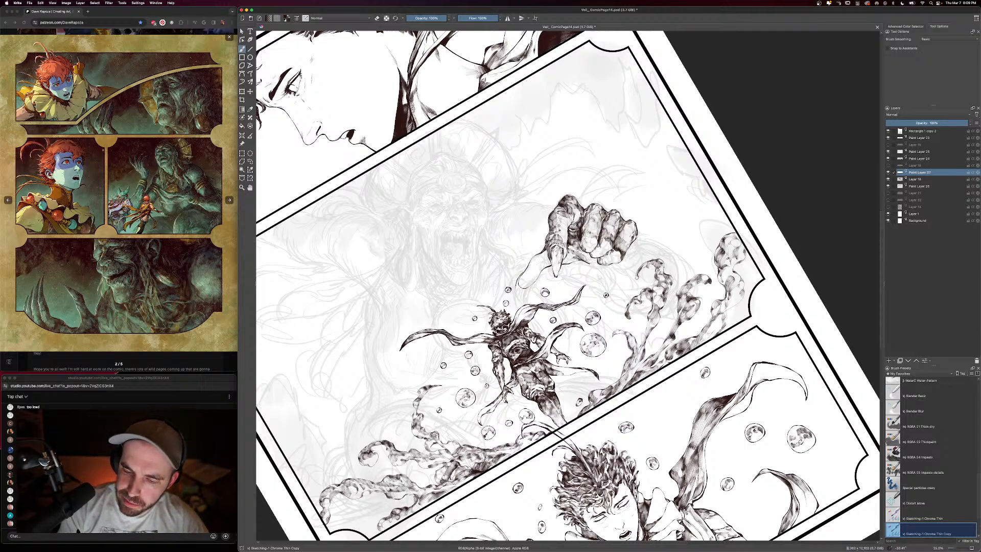
key("e")
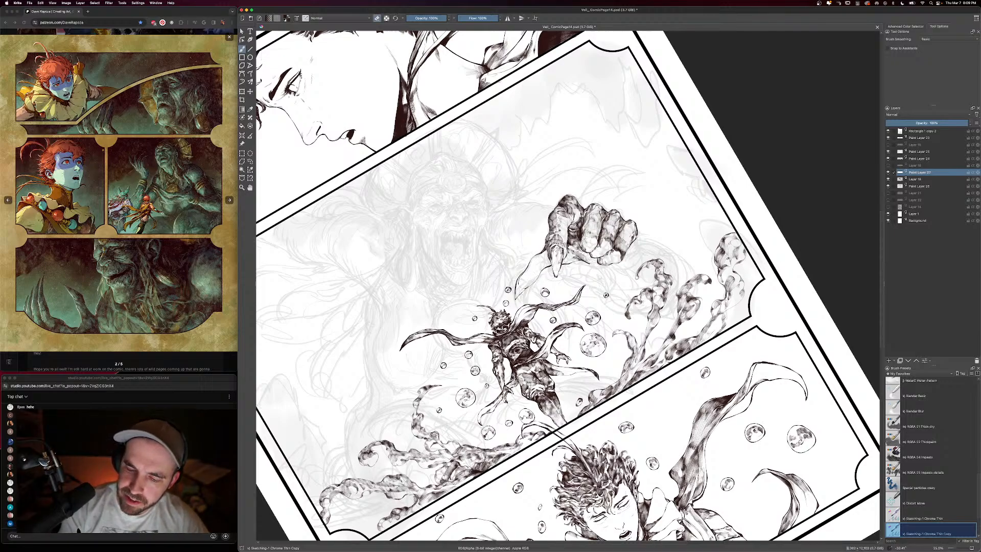
key("e")
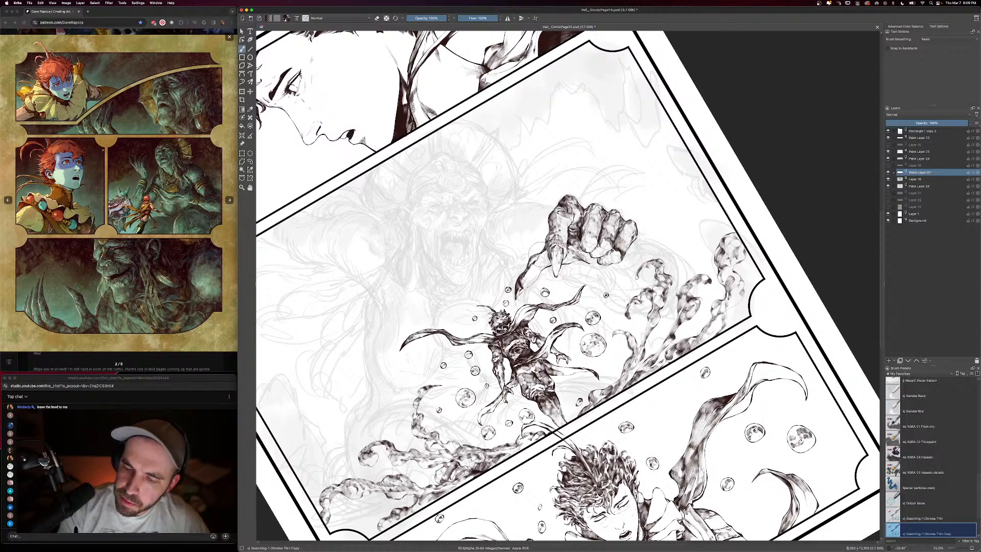
key("e")
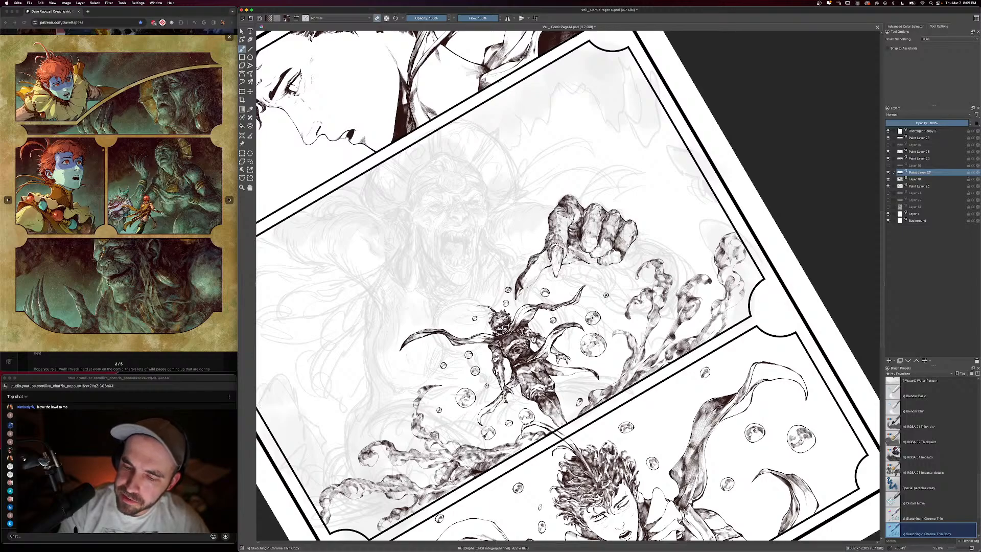
key("e")
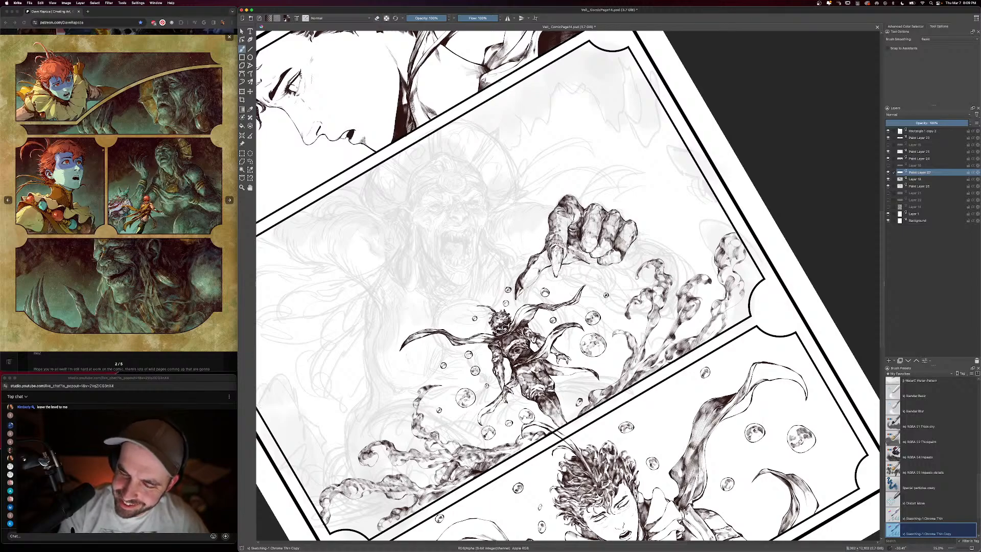
Refine the thumb's shading and the edge joining it to the fist with ink strokes and erased highlights
key("e")
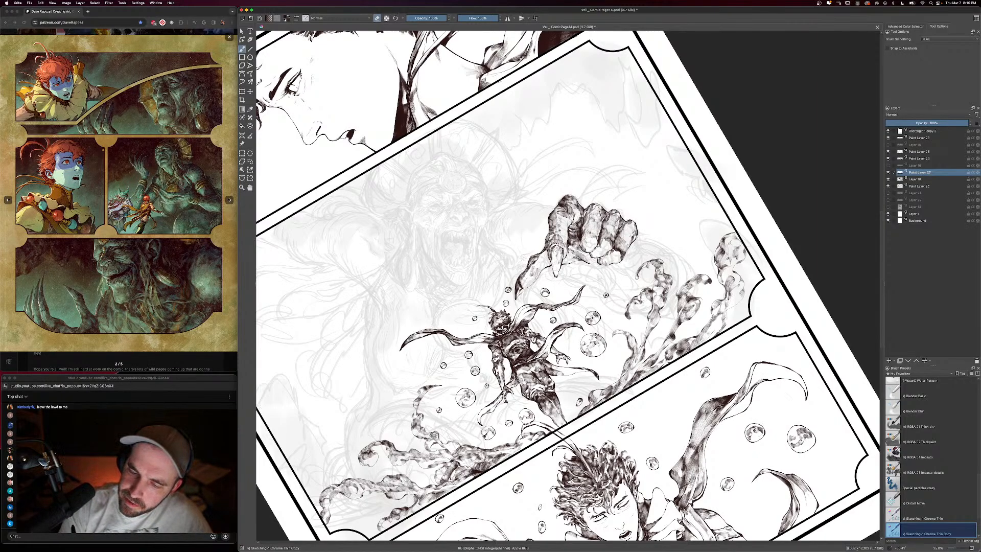
key("e")
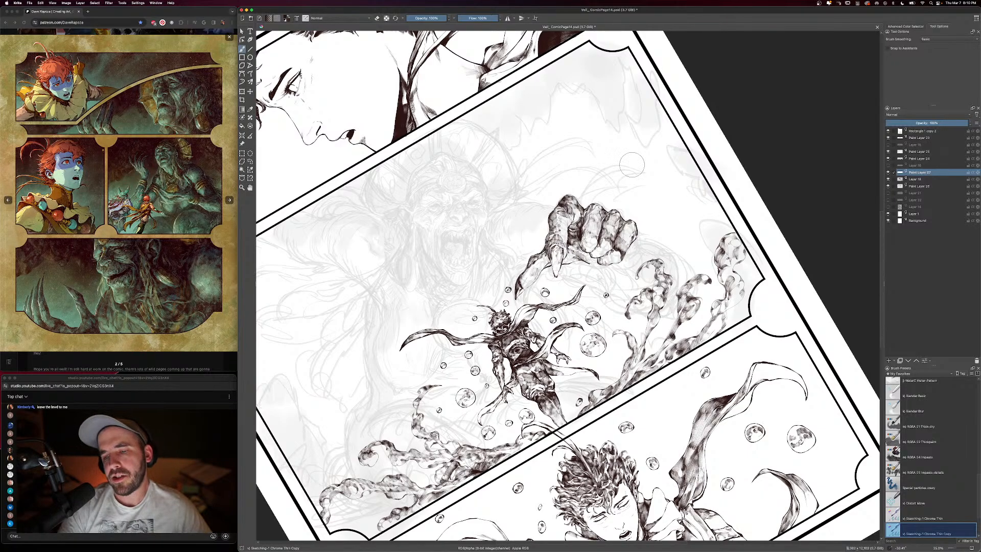
key("e")
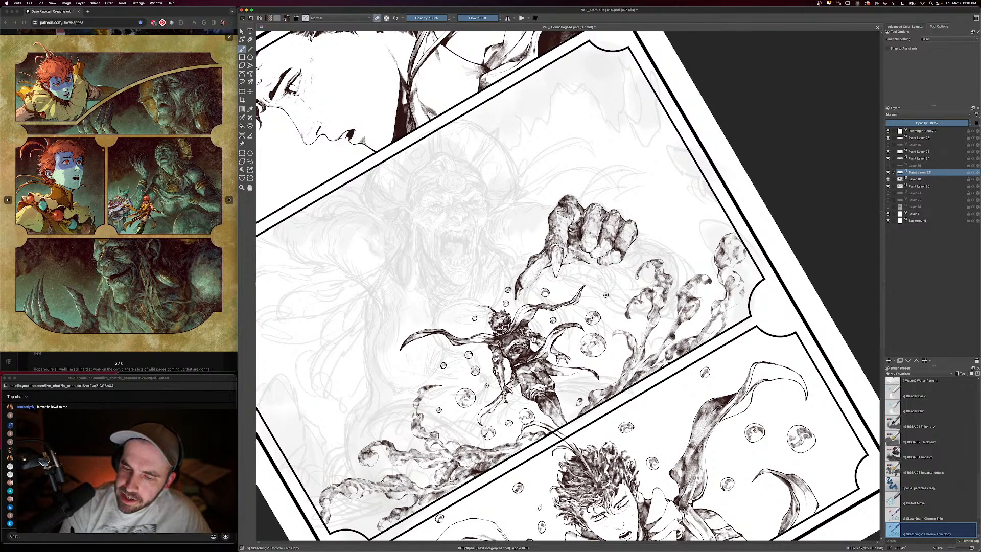
key("e")
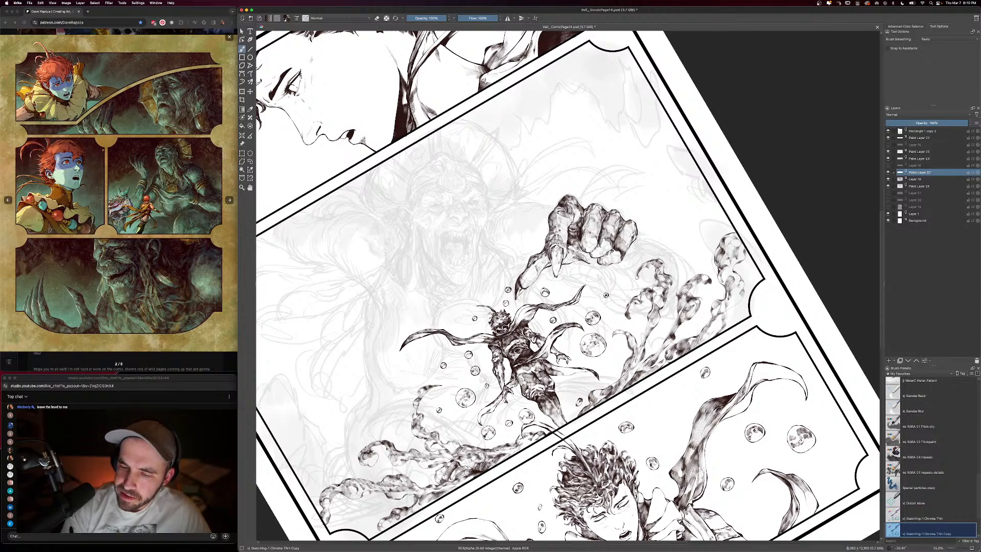
key("e")
key("e")
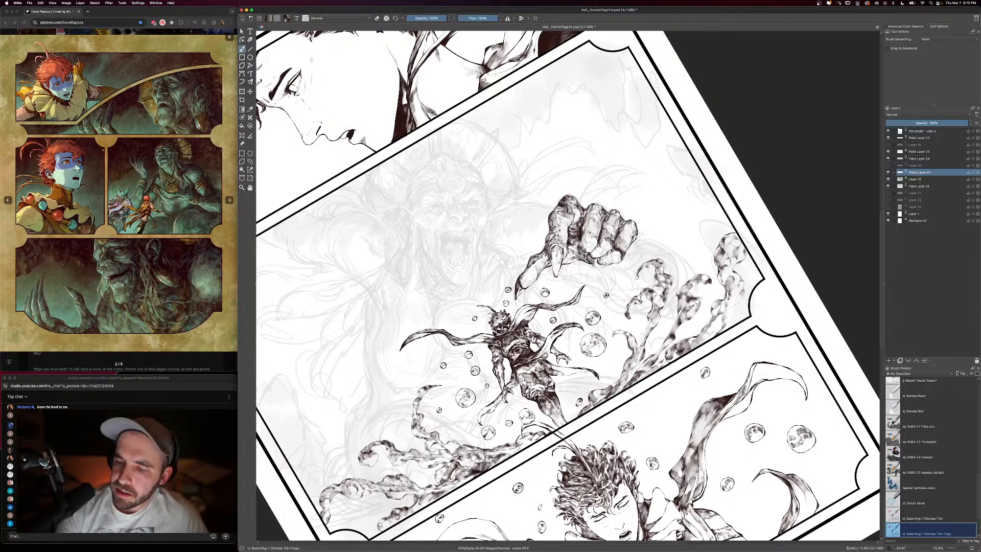
Darken the shadows on the undersides of the curled fingers, checking the fist against the full page
key("super+minus")
key("super+minus")
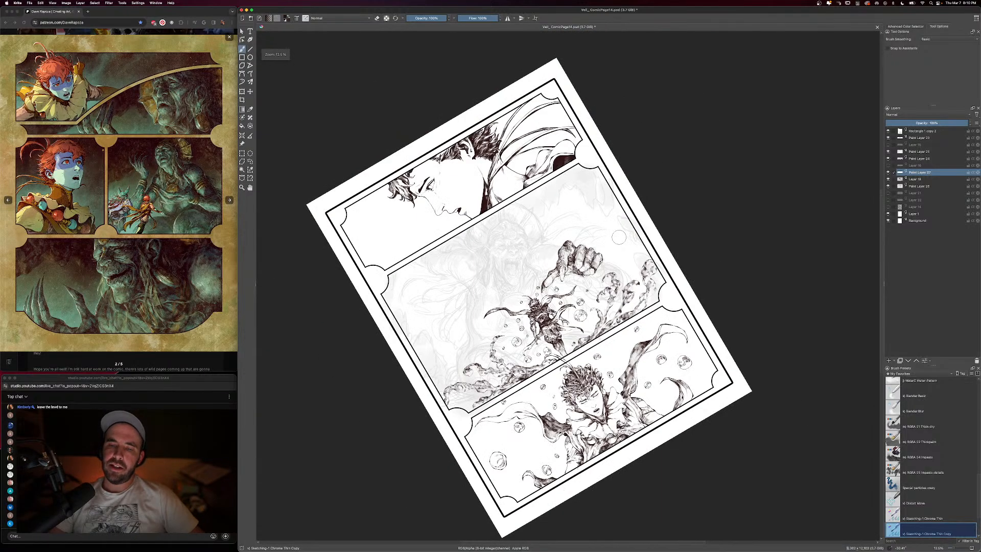
key("super+equal")
key("super+equal")
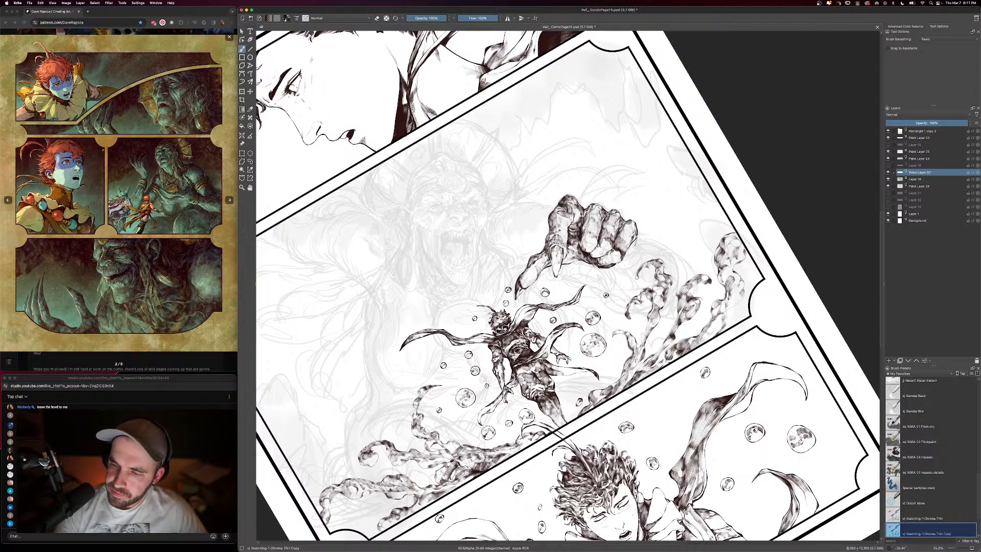
key("minus")
key("minus")
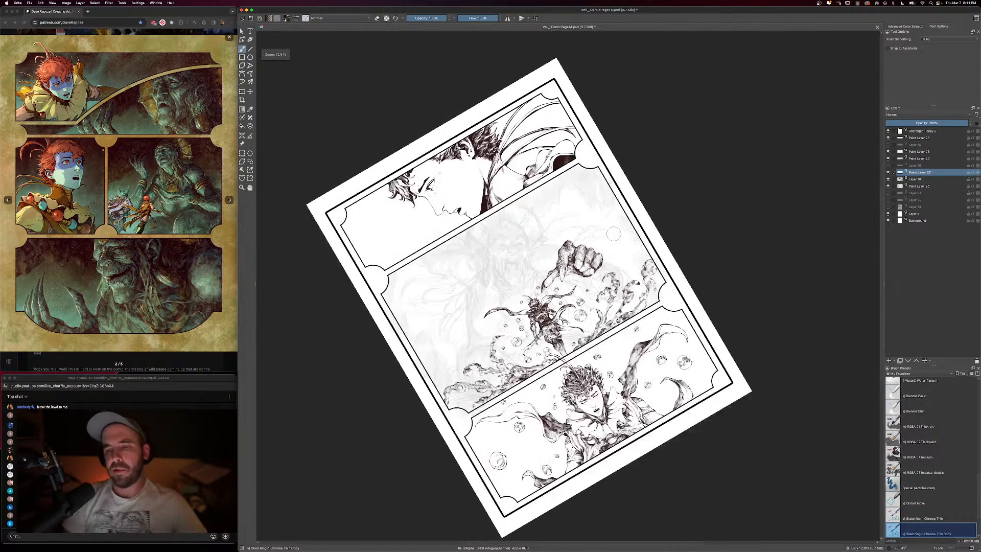
key("plus")
key("plus")
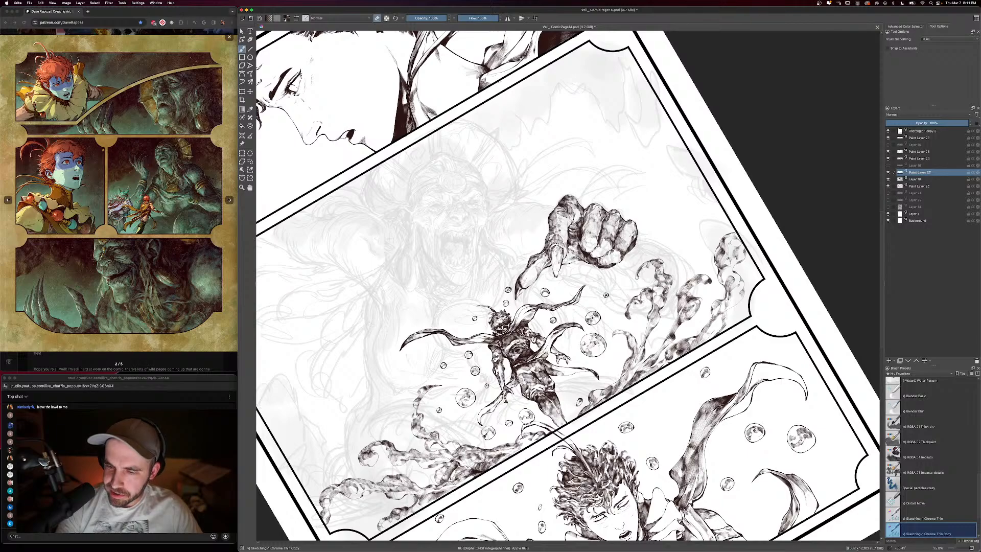
key("e")
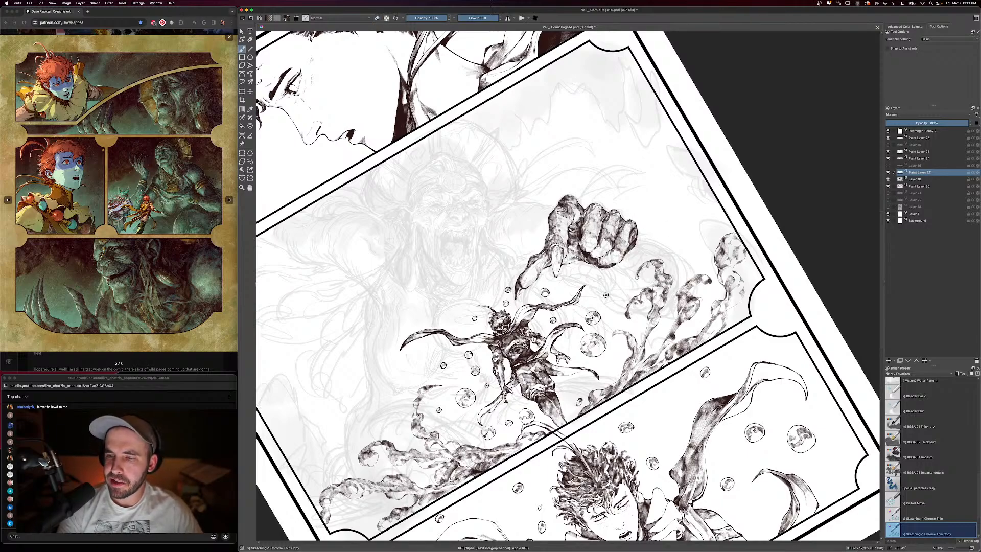
key("minus")
key("minus")
key("plus")
key("plus")
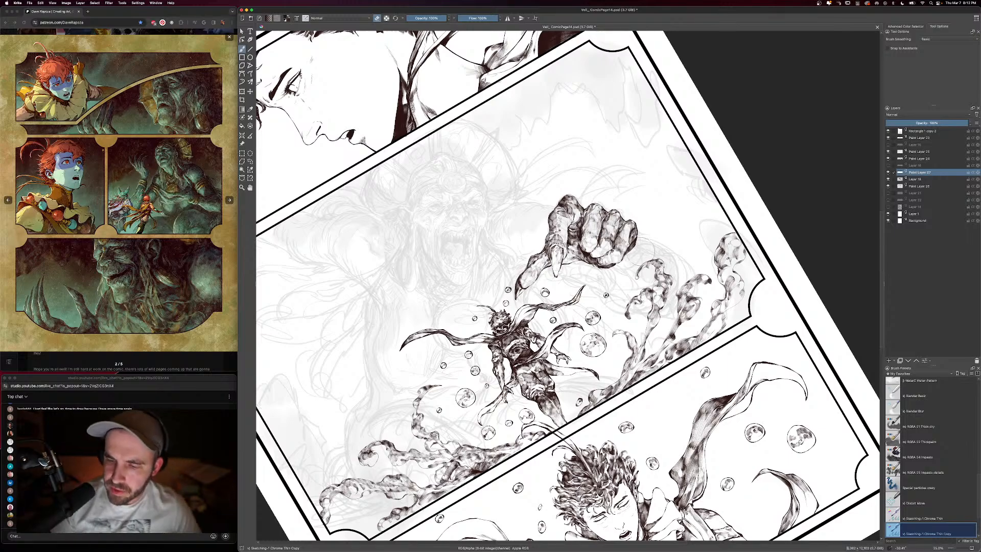
Ink the curved heel of the hand and the wrist behind the curled fingers, and fill them with dark hatching
key("e")
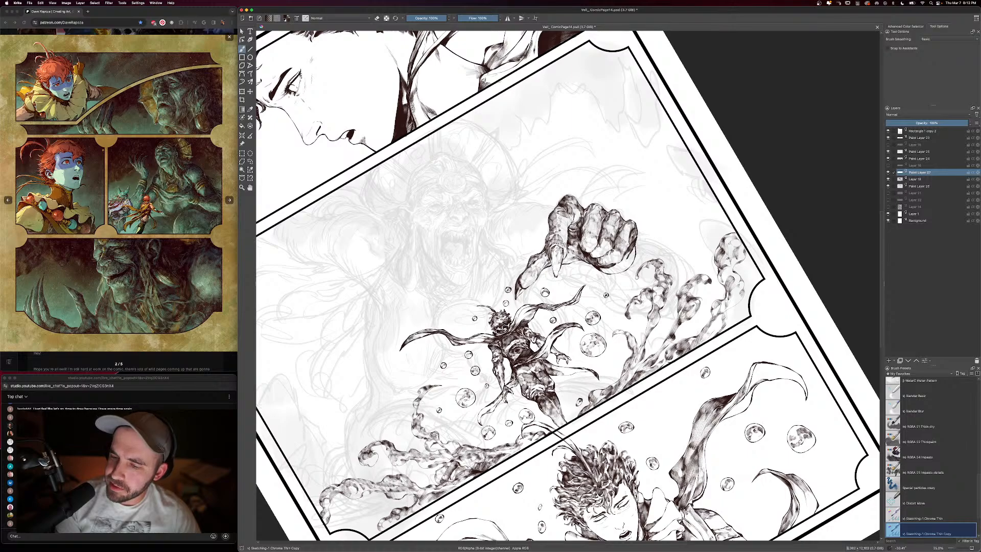
mouse_move(634, 249)
left_mouse_down()
mouse_move(629, 264)
mouse_move(613, 268)
left_mouse_up()
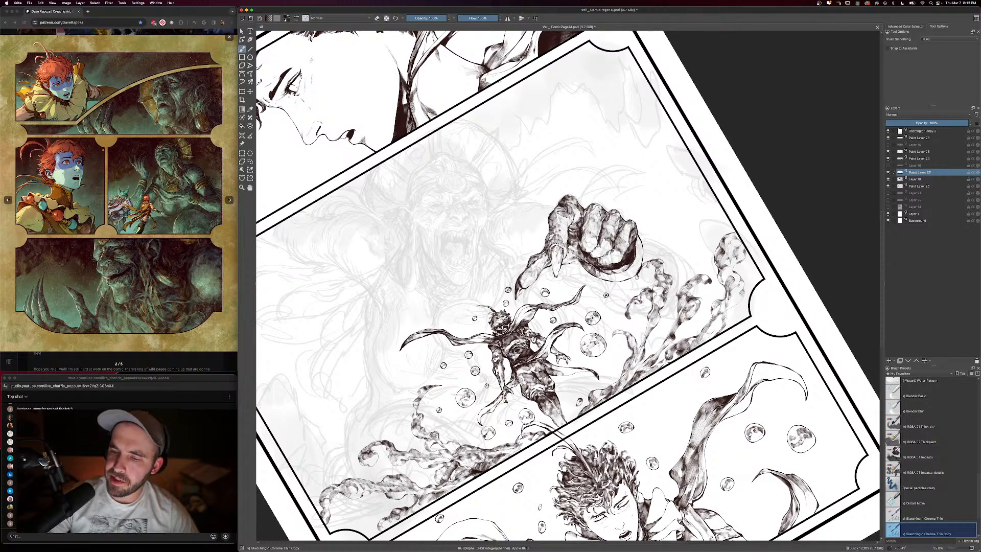
mouse_move(642, 240)
left_mouse_down()
mouse_move(636, 267)
mouse_move(617, 274)
mouse_move(639, 261)
mouse_move(630, 277)
left_mouse_up()
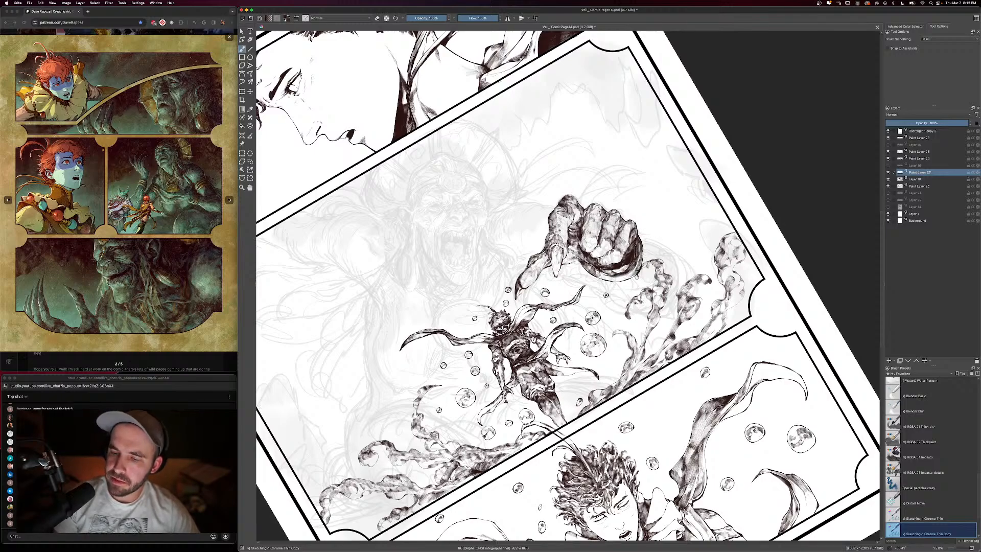
key("minus")
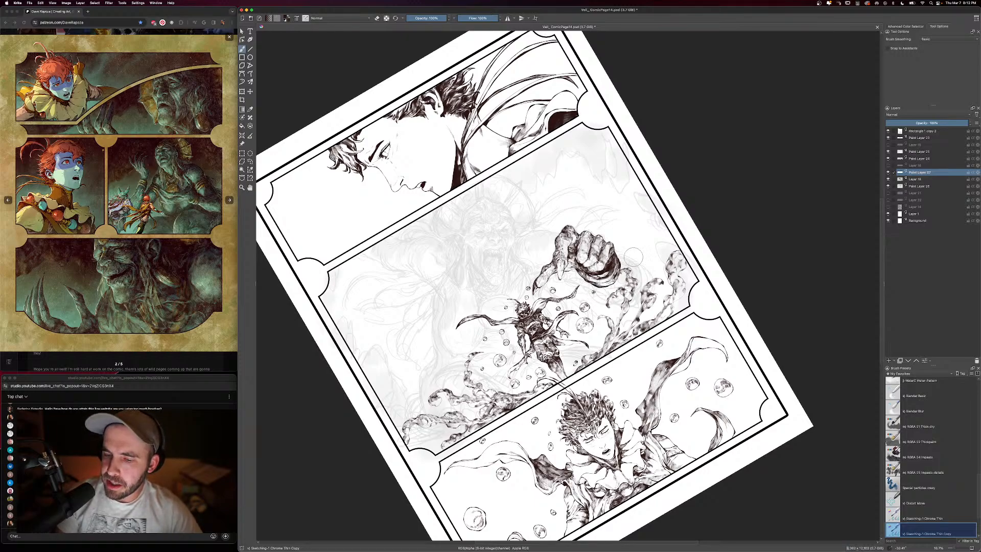
key("super+minus")
key("super+equal")
key("super+equal")
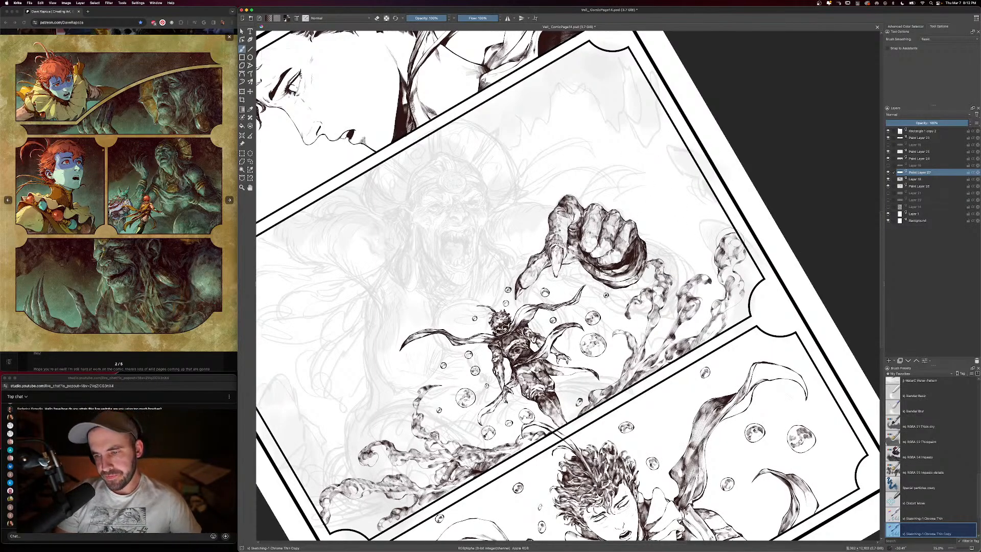
Mirror the canvas view, and outline and shade the giant's forearm extending behind the fist
left_click(52, 2)
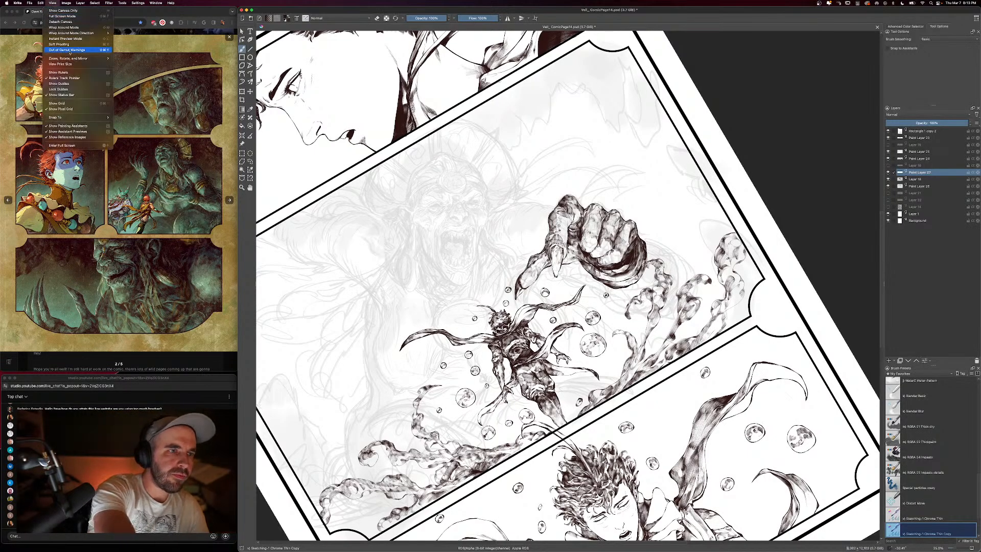
mouse_move(76, 58)
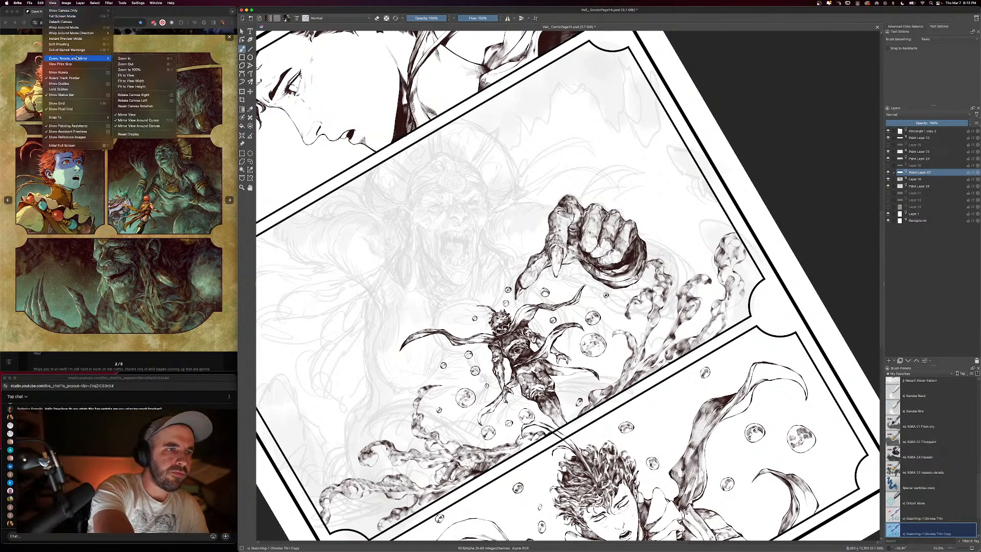
left_click(137, 116)
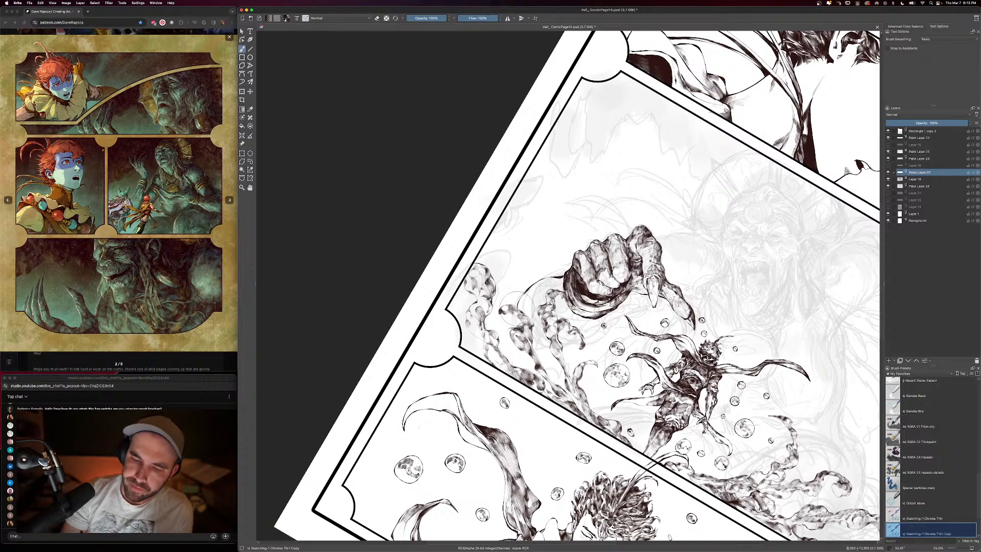
left_click_drag(543, 345, 579, 339)
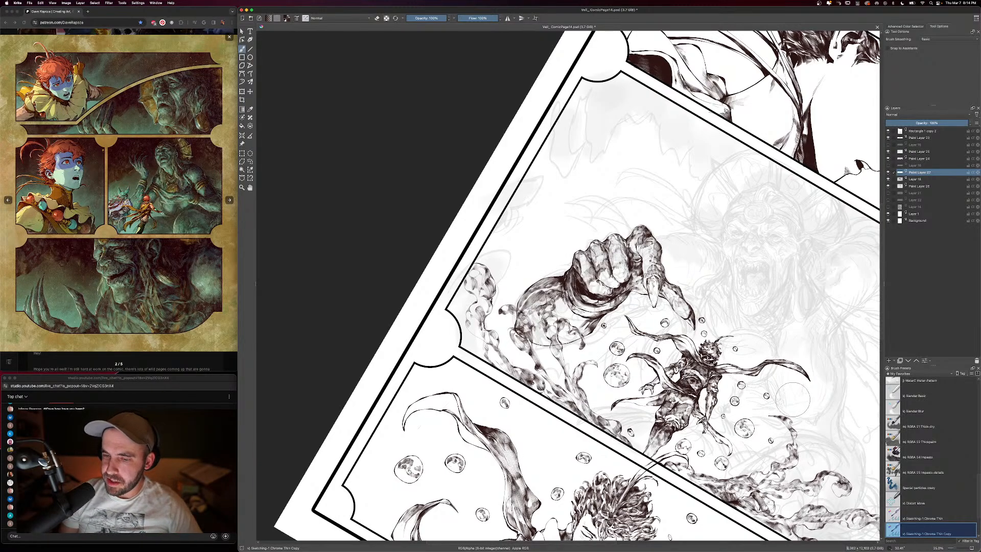
Ink the two nostrils of the giant's roaring face with a reduced brush size
mouse_move(816, 317)
left_mouse_down()
mouse_move(693, 256)
mouse_move(635, 369)
left_mouse_up()
mouse_move(596, 264)
left_mouse_down()
mouse_move(590, 276)
mouse_move(575, 266)
left_mouse_up()
key("bracketleft")
key("bracketleft")
key("bracketleft")
key("bracketleft")
key("bracketleft")
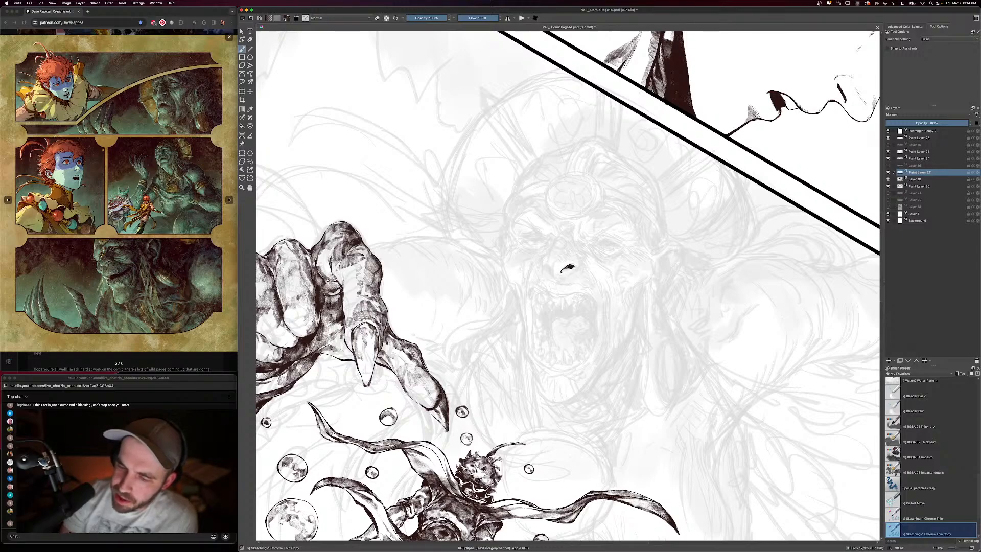
key("bracketleft")
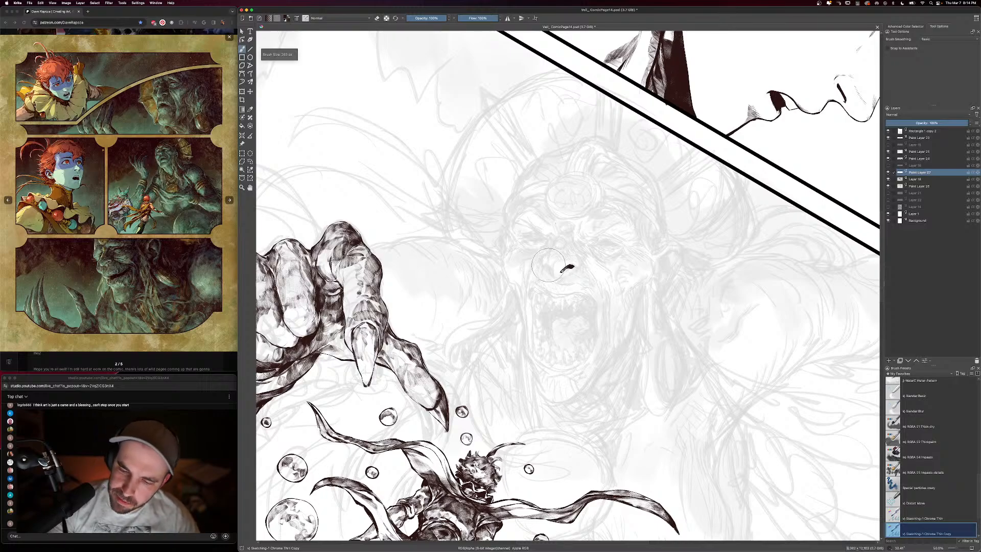
left_click_drag(545, 265, 546, 266)
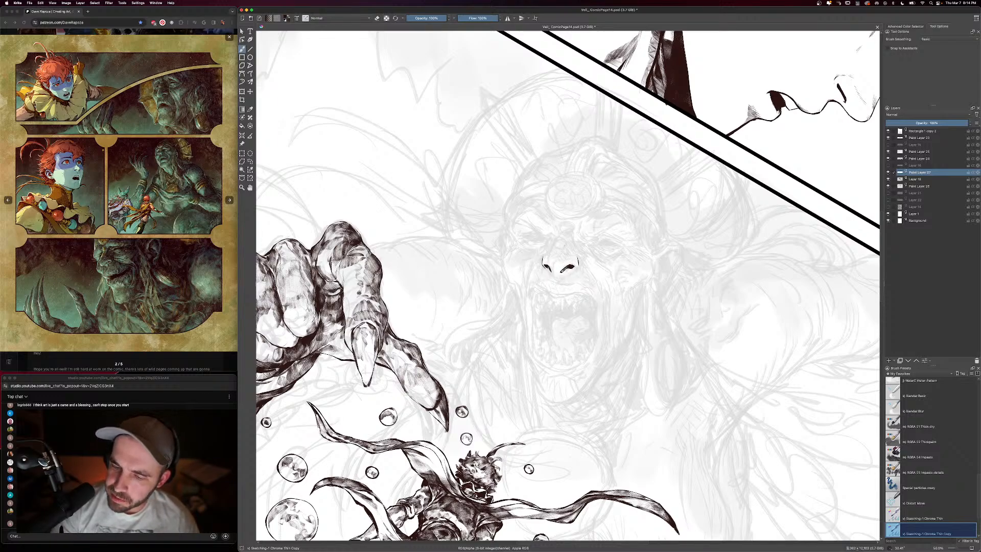
Ink the outer wings, tip and wrinkled bridge of the giant's nose around the nostrils, using a smaller brush
key("bracketleft")
key("bracketleft")
key("bracketleft")
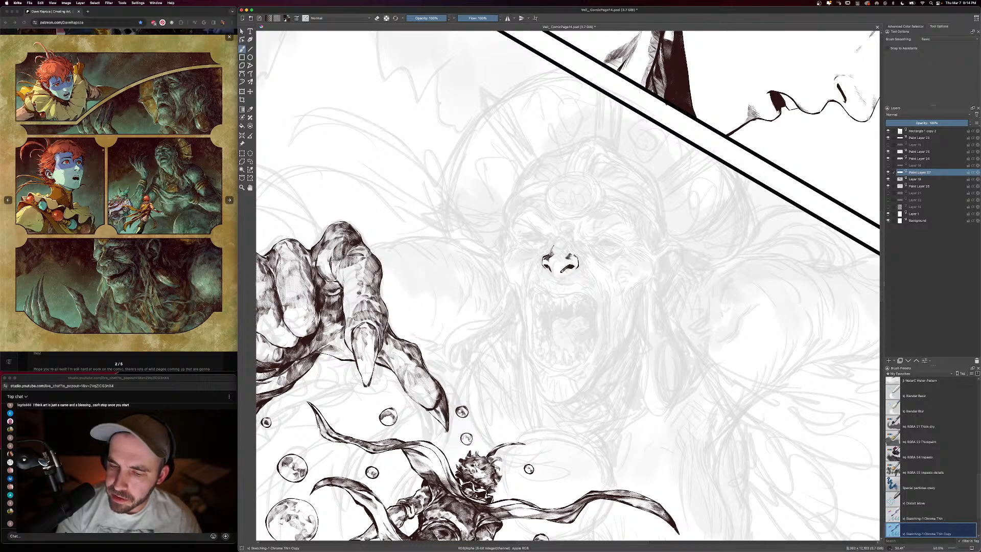
key("bracketleft")
key("bracketleft")
key("bracketleft")
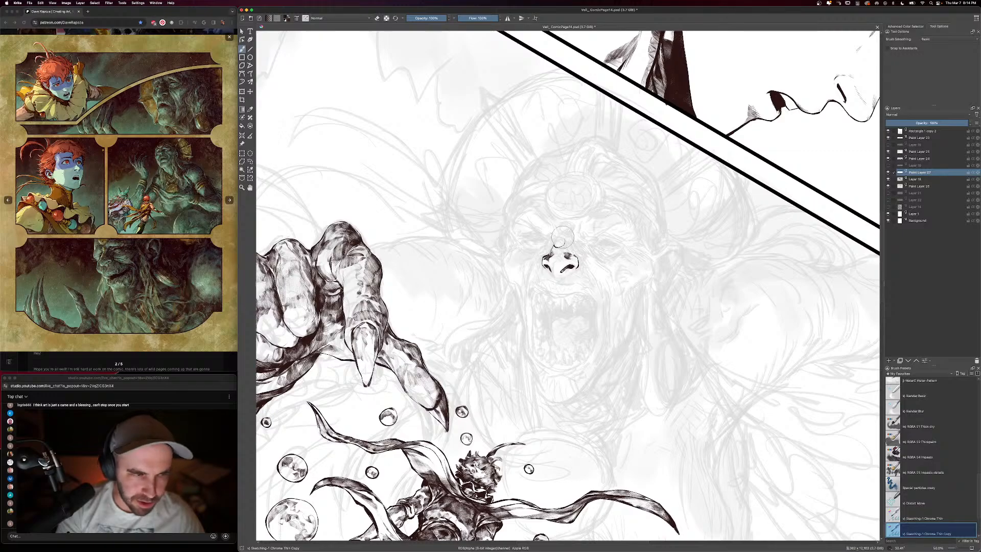
key("super+z")
left_click_drag(553, 248, 559, 239)
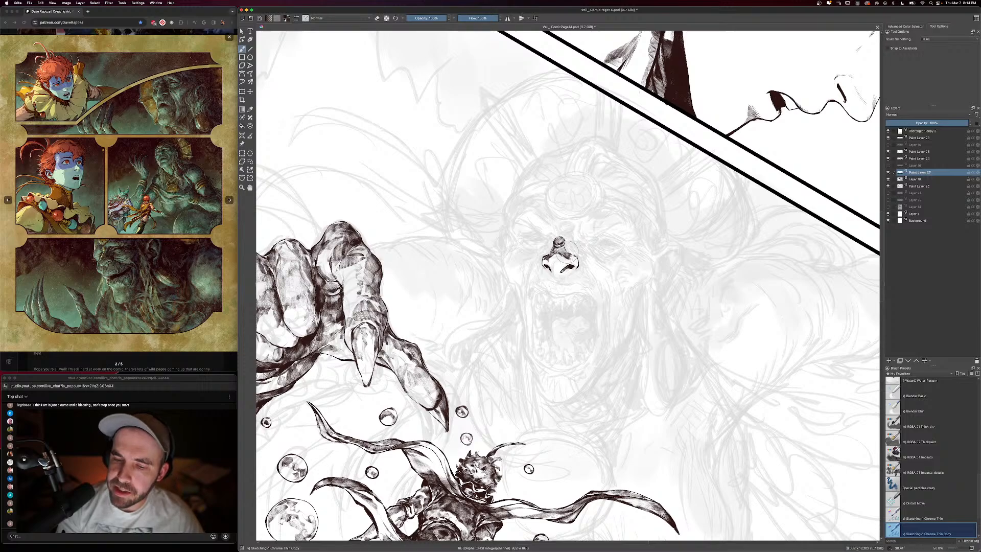
Refine the shading and edges of the giant's nose, alternating between erasing and inking
key("minus")
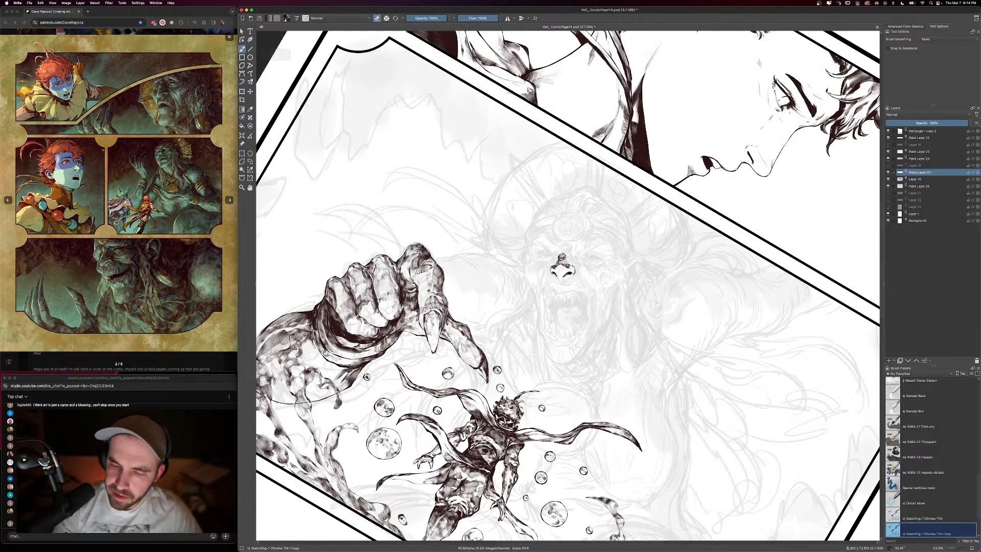
key("e")
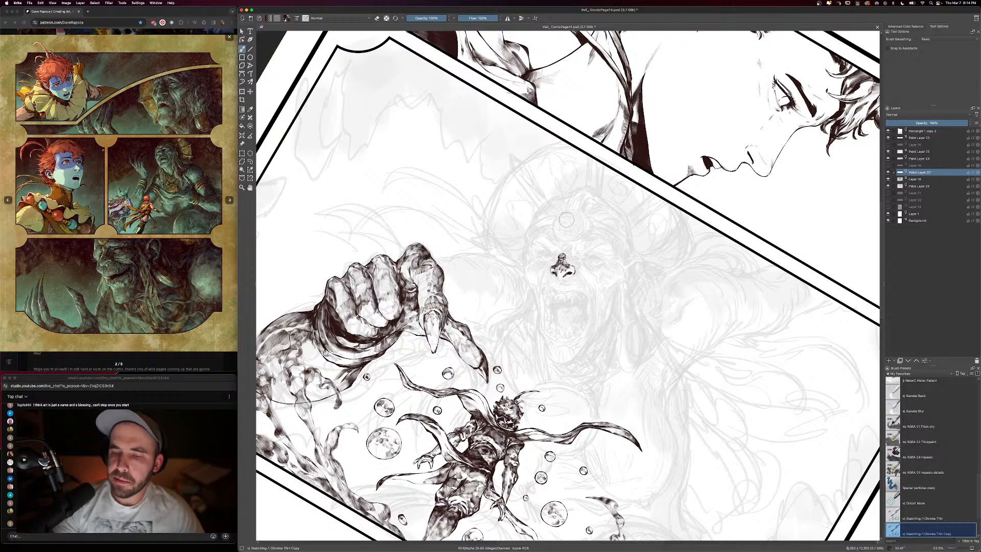
key("e")
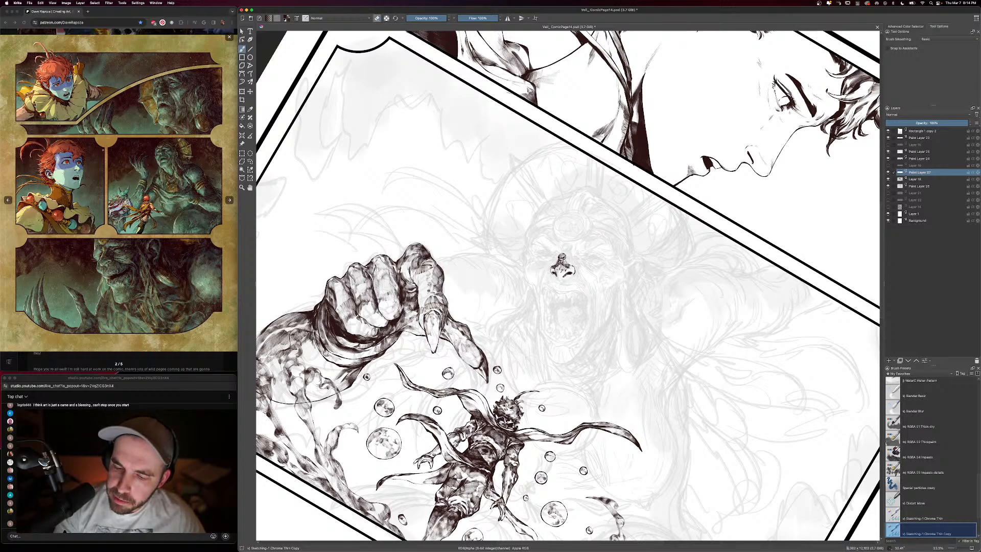
key("e")
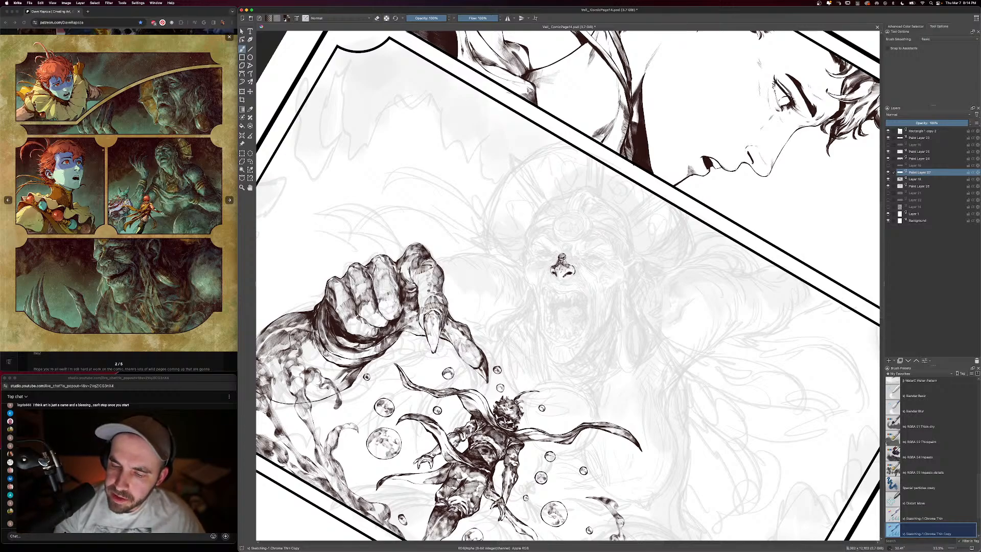
left_click_drag(624, 268, 619, 233)
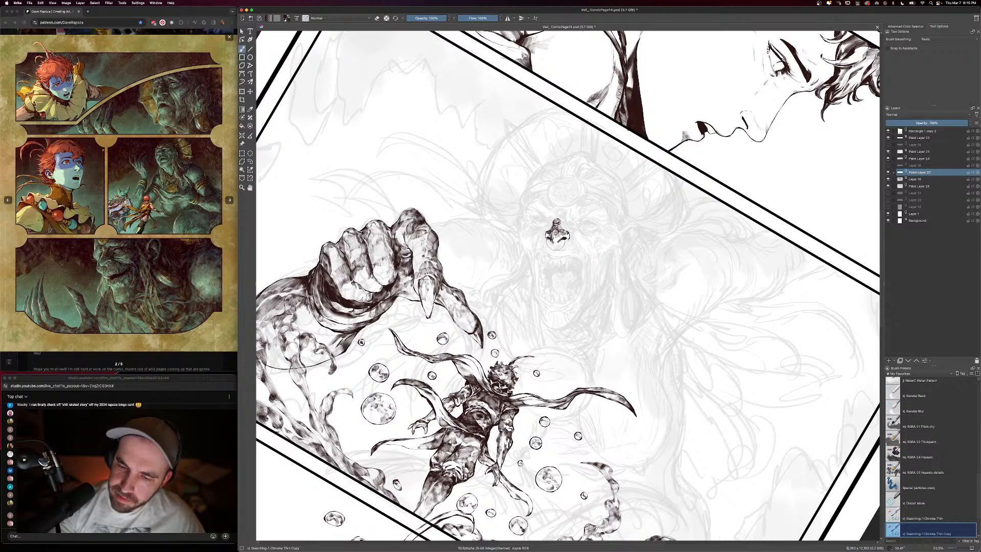
key("e")
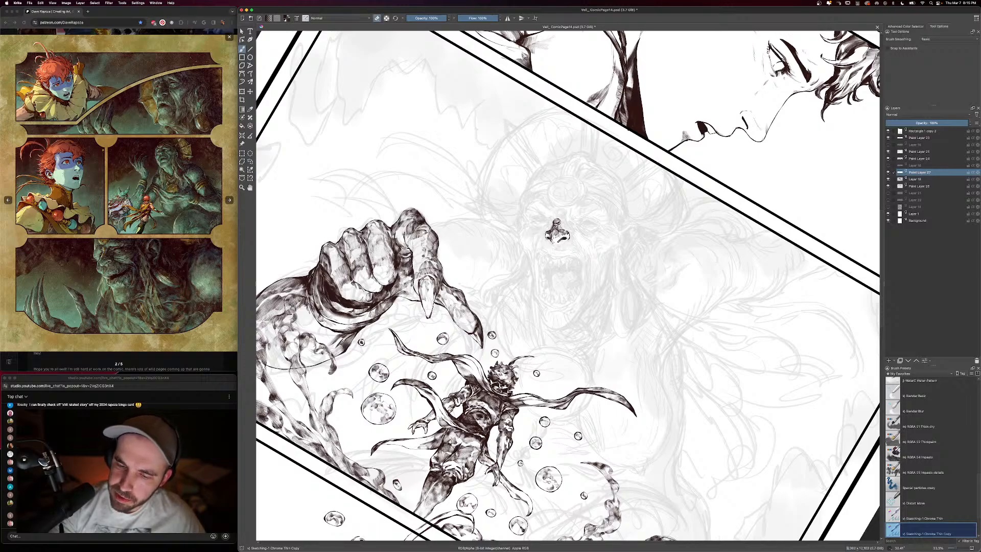
key("e")
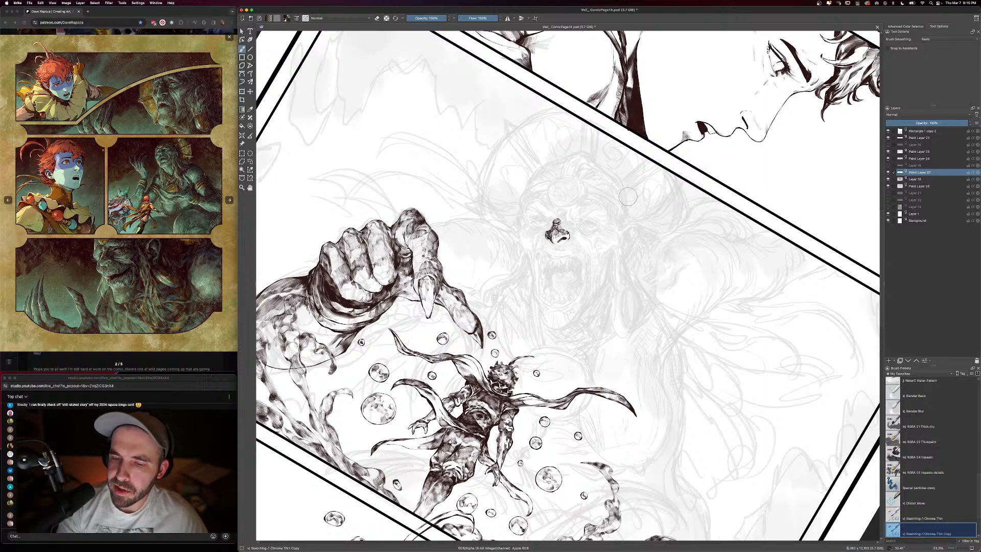
key("e")
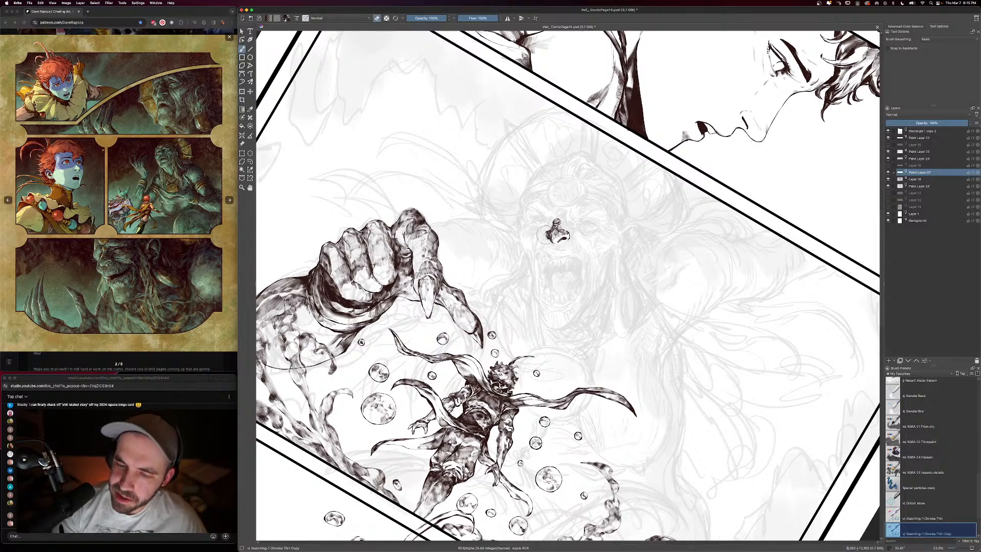
key("e")
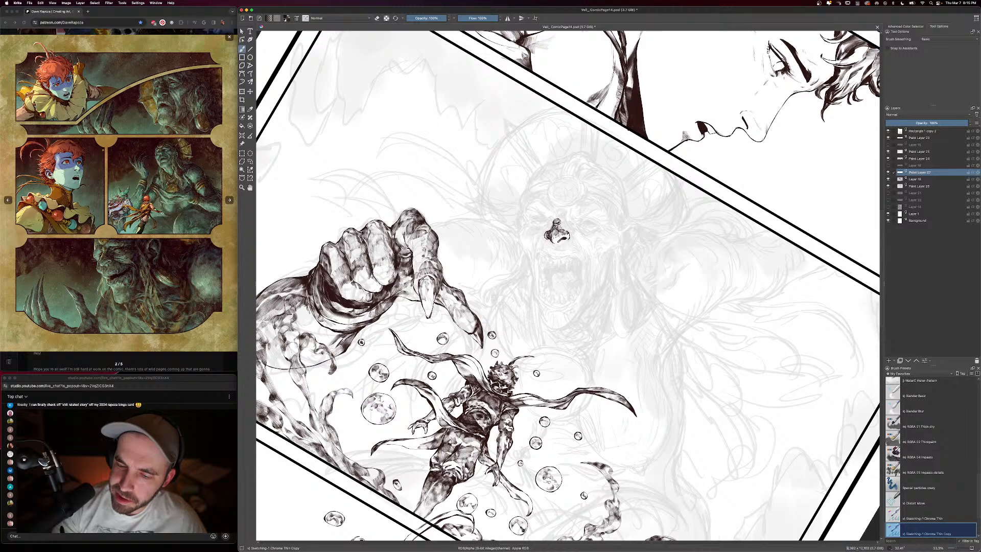
key("e")
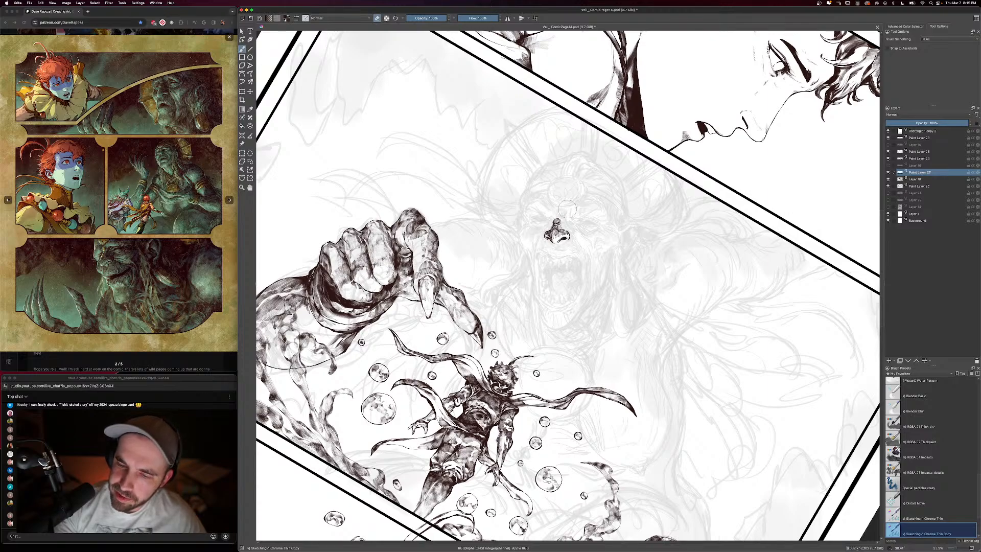
key("e")
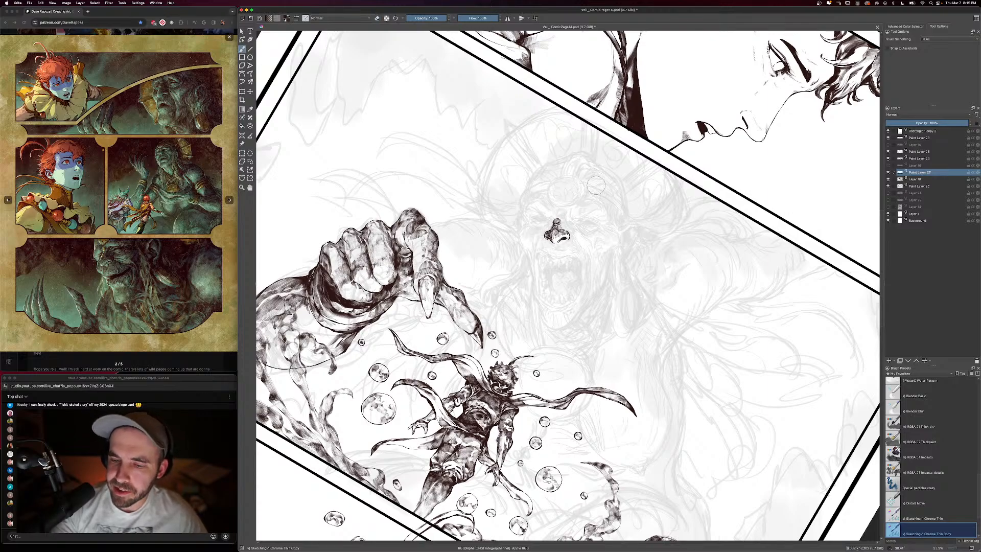
Ink the giant's upper lip line, redrawing the first stroke, and add the upper teeth beneath it with a smaller brush
left_click_drag(548, 252, 573, 256)
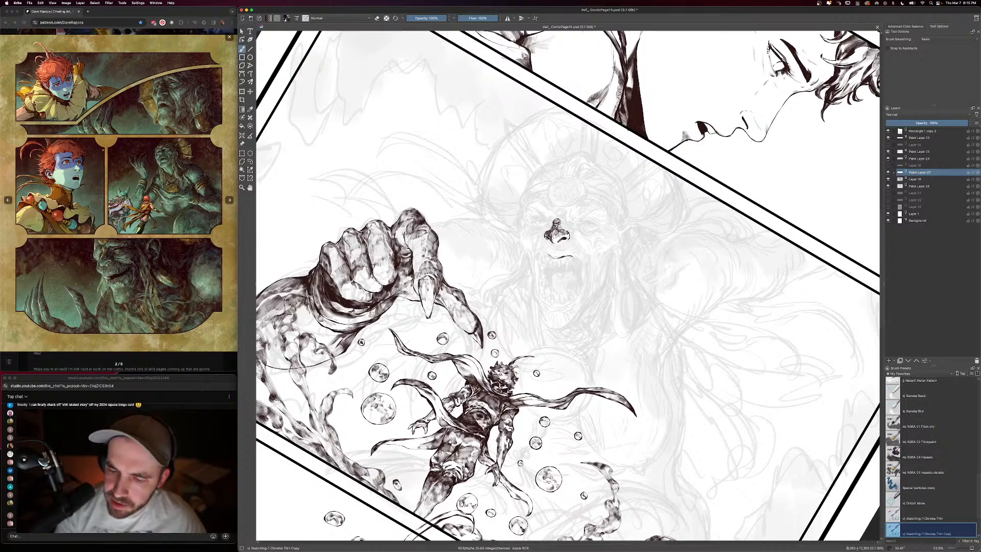
key("ctrl+z")
mouse_move(544, 252)
left_mouse_down()
mouse_move(554, 258)
mouse_move(541, 257)
left_mouse_up()
key("[")
key("[")
key("[")
key("[")
key("[")
key("[")
key("[")
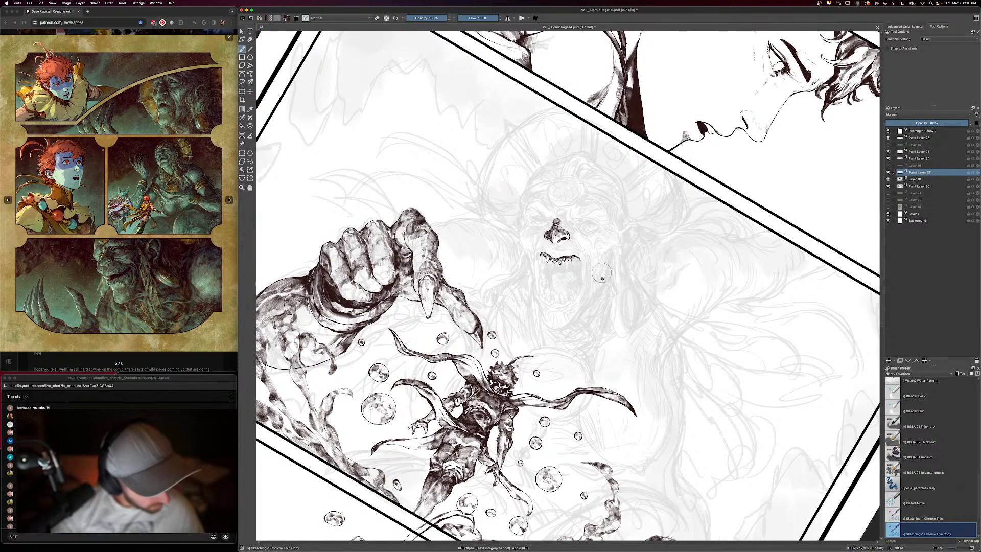
Outline the sides and lower edge of the giant's wide-open mouth, including the row of lower teeth
scroll(580, 239, "down", 3)
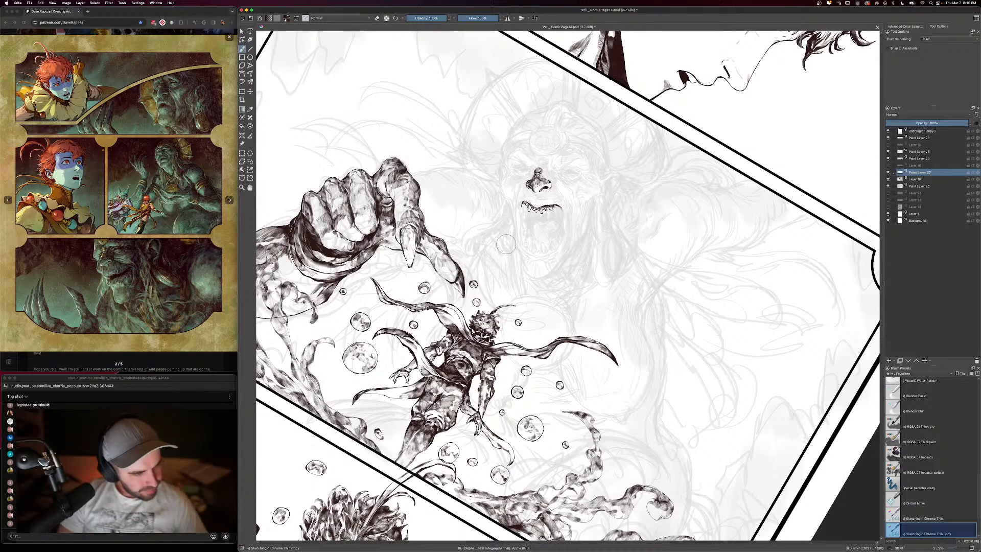
left_click_drag(616, 278, 609, 245)
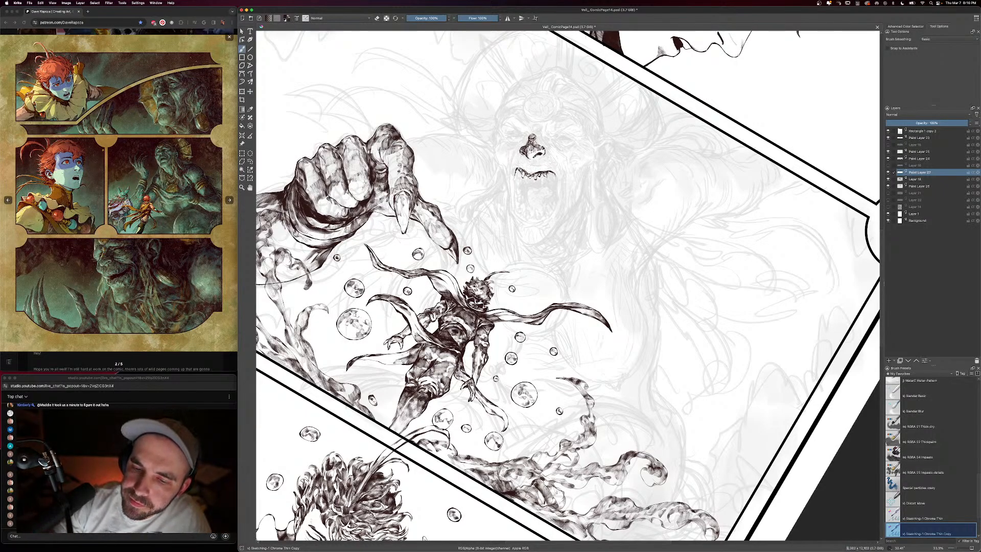
key("bracketleft")
left_click_drag(516, 187, 517, 195)
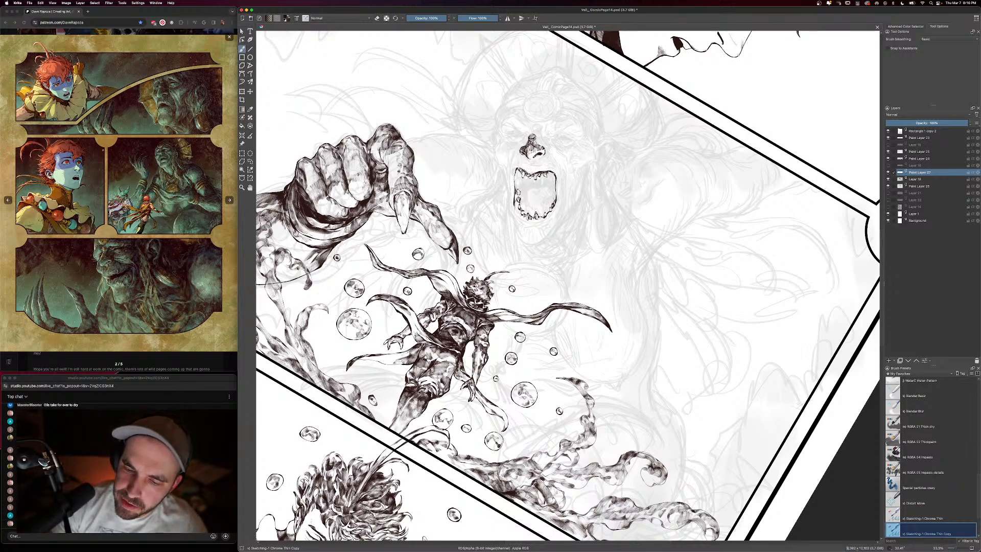
key("bracketright")
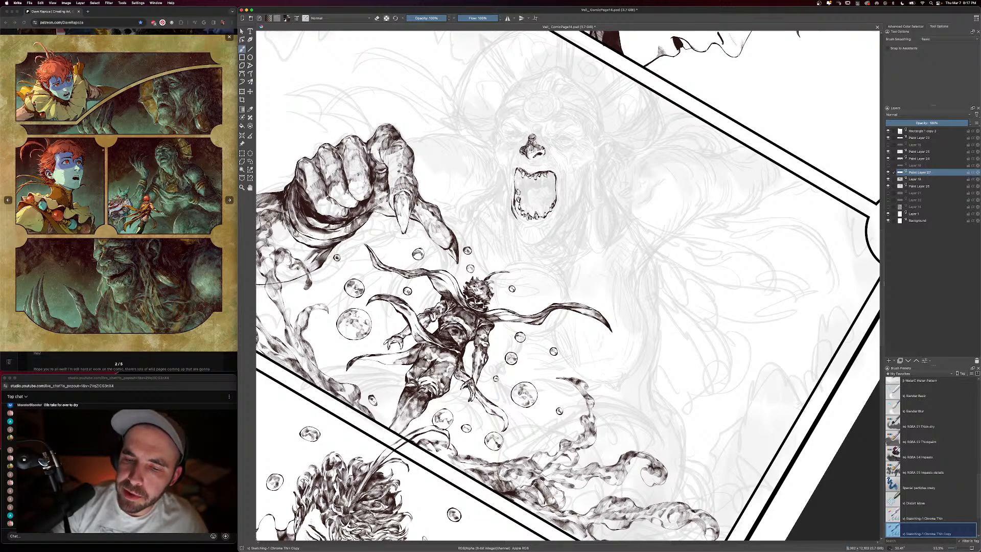
Draw and shade the curled tongue inside the giant's open mouth
key("bracketleft")
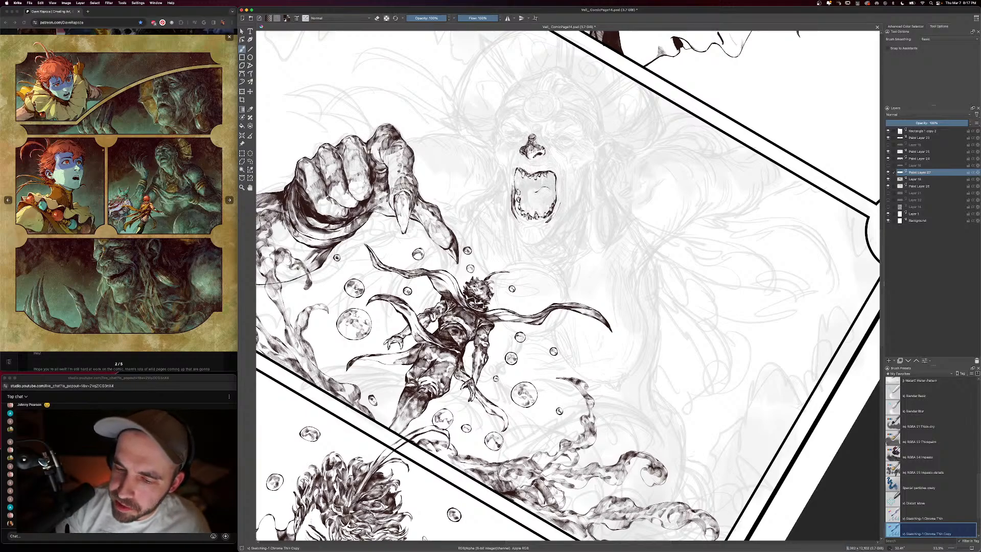
left_click_drag(528, 191, 538, 210)
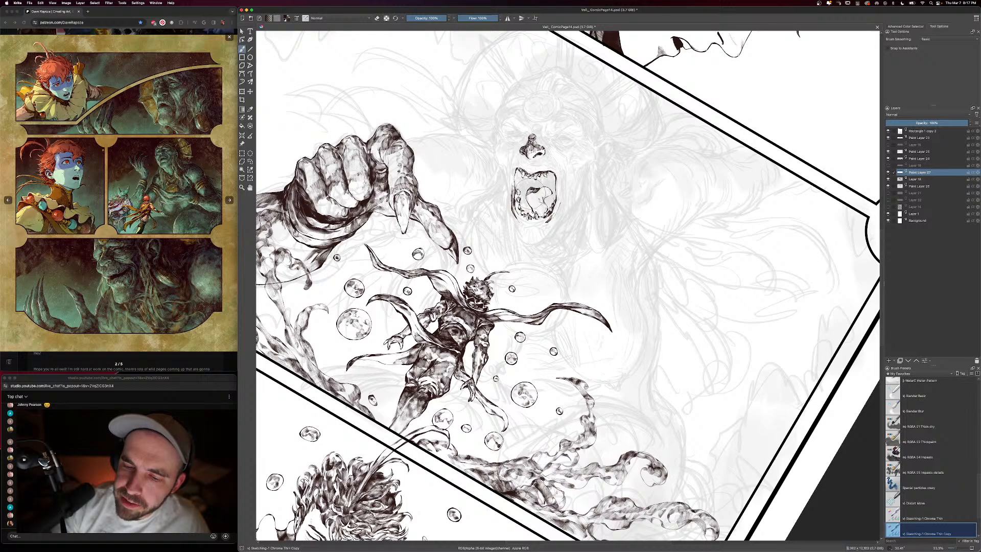
left_click_drag(548, 194, 547, 196)
left_click_drag(547, 190, 544, 197)
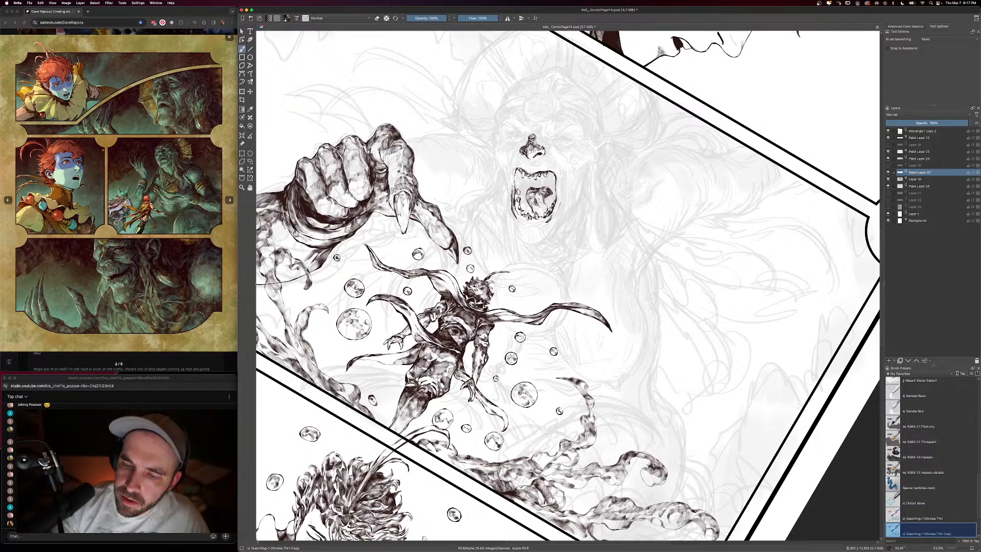
Fill the mouth cavity around the tongue with solid black, leaving the upper and lower teeth white
key("e")
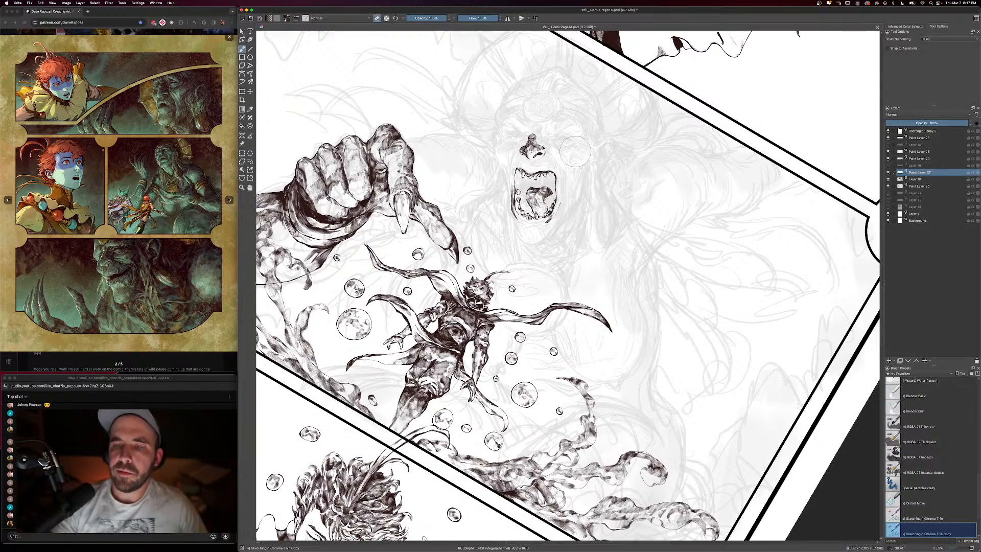
key("e")
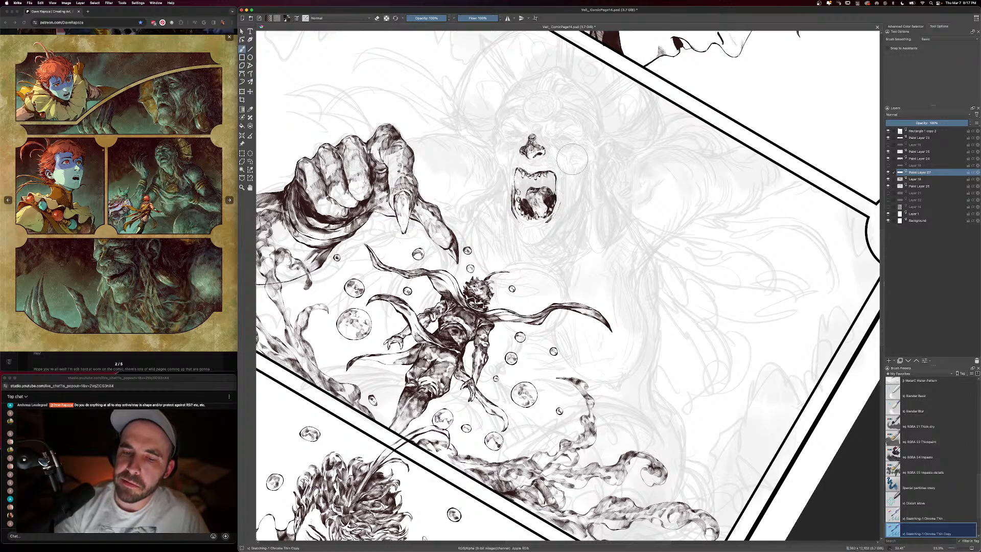
key("bracketright")
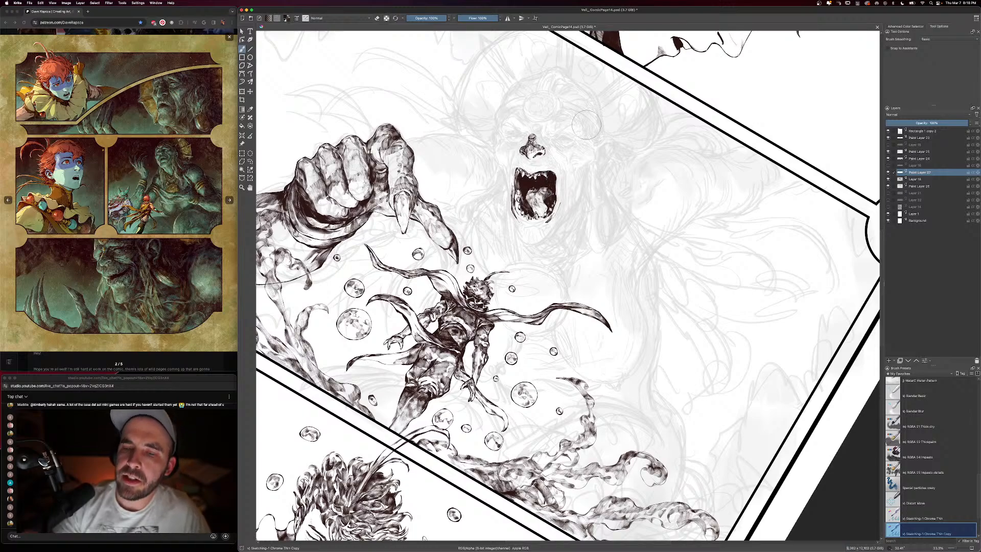
Refine the edges of the giant's lips, teeth and open mouth, alternating fine ink strokes with erasing
key("e")
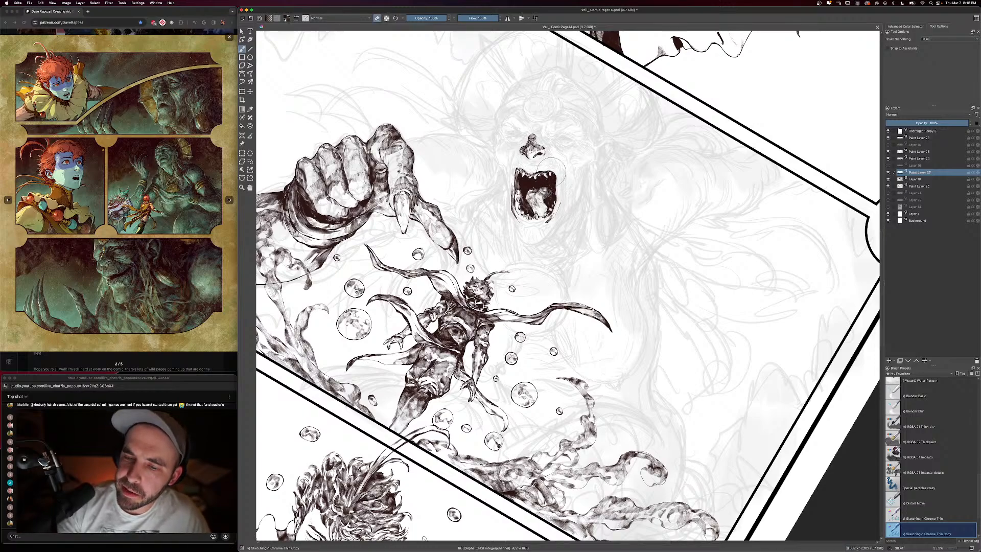
key("e")
key("e")
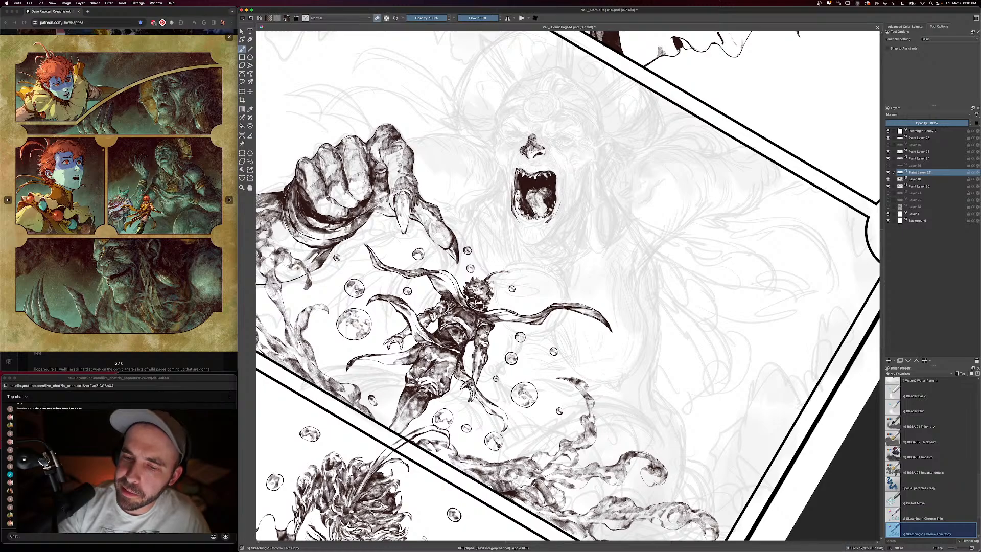
key("e")
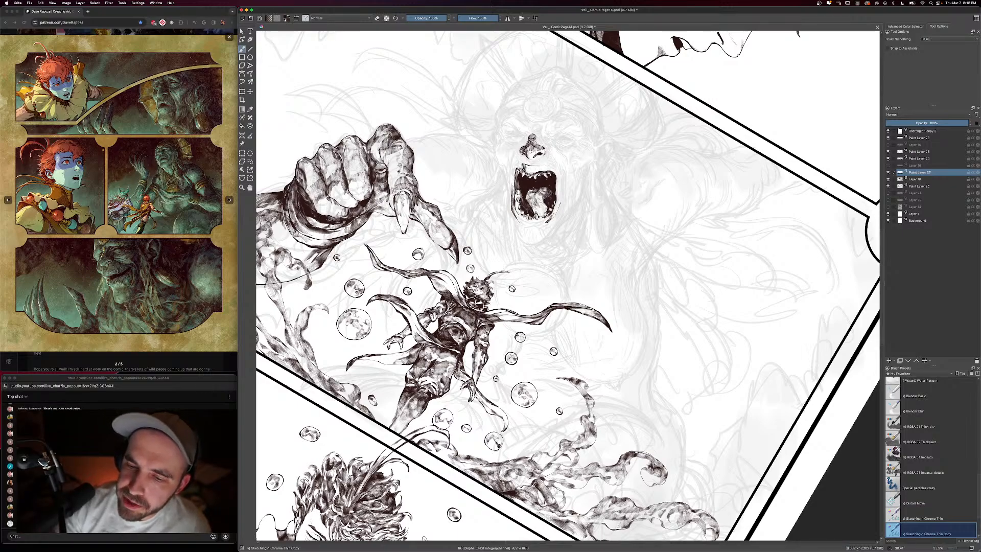
key("e")
key("e")
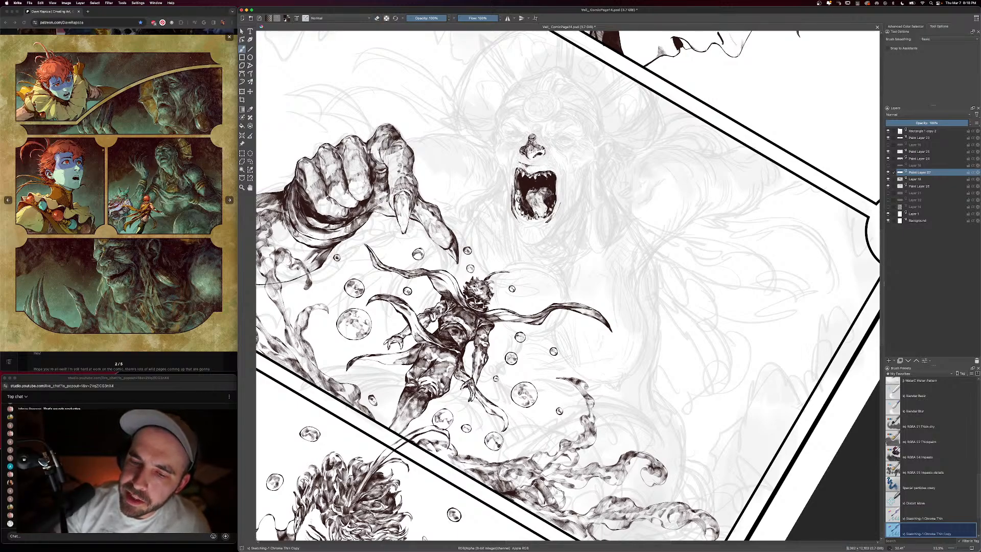
key("e")
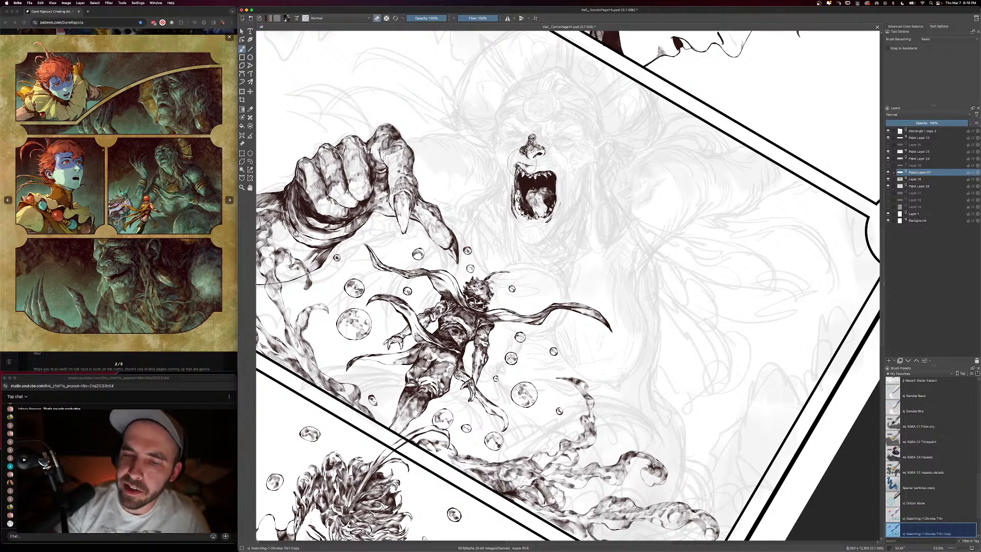
key("e")
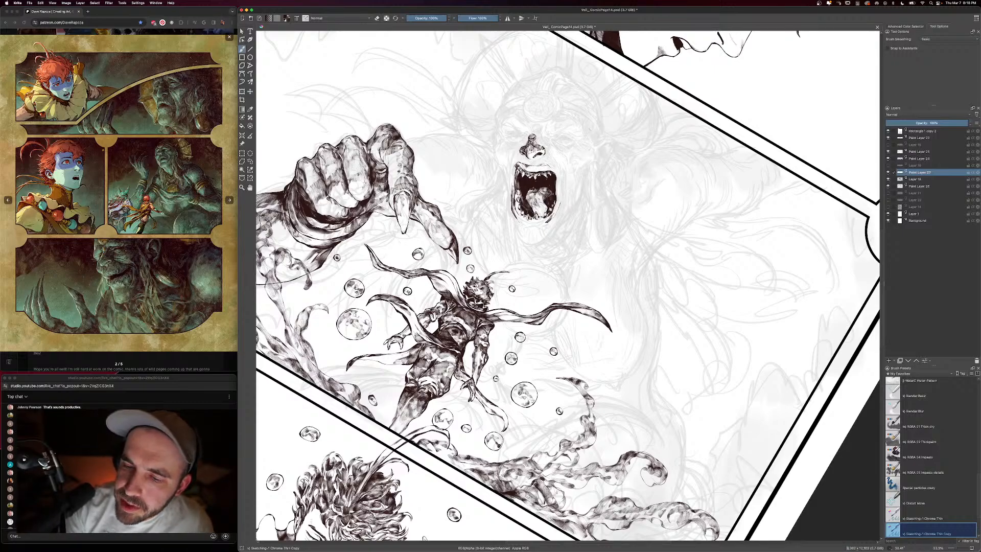
key("e")
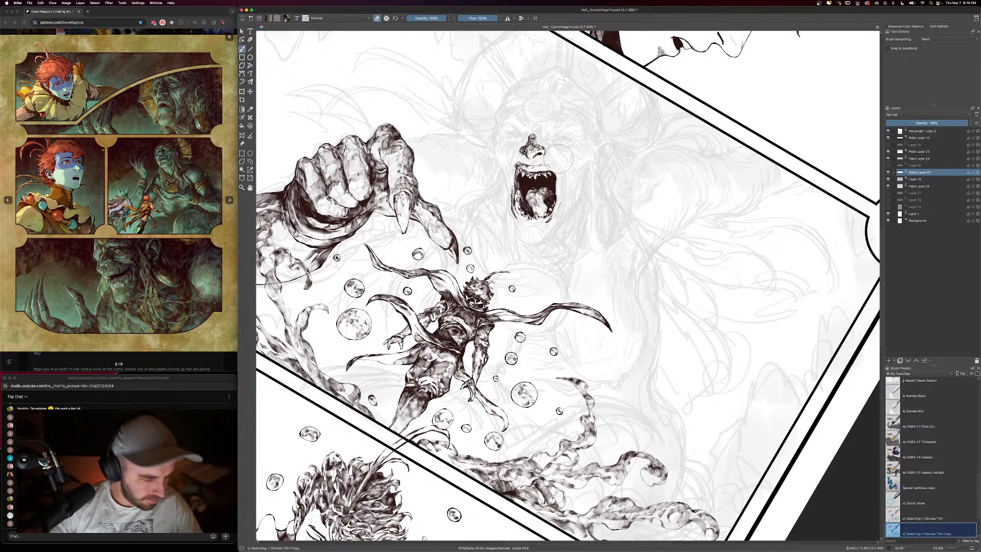
key("e")
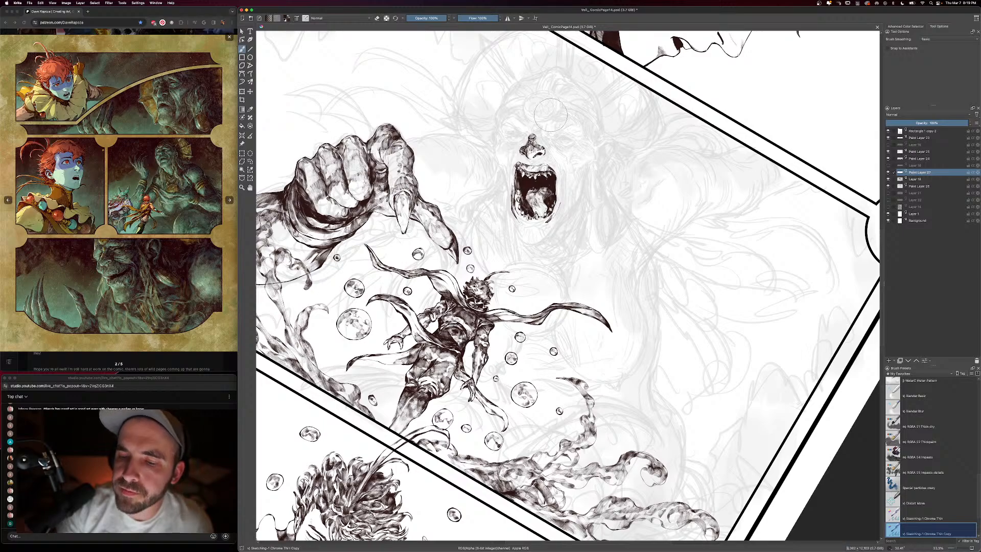
Ink the skin folds running from the giant's nostrils down to both upper corners of the mouth
key("e")
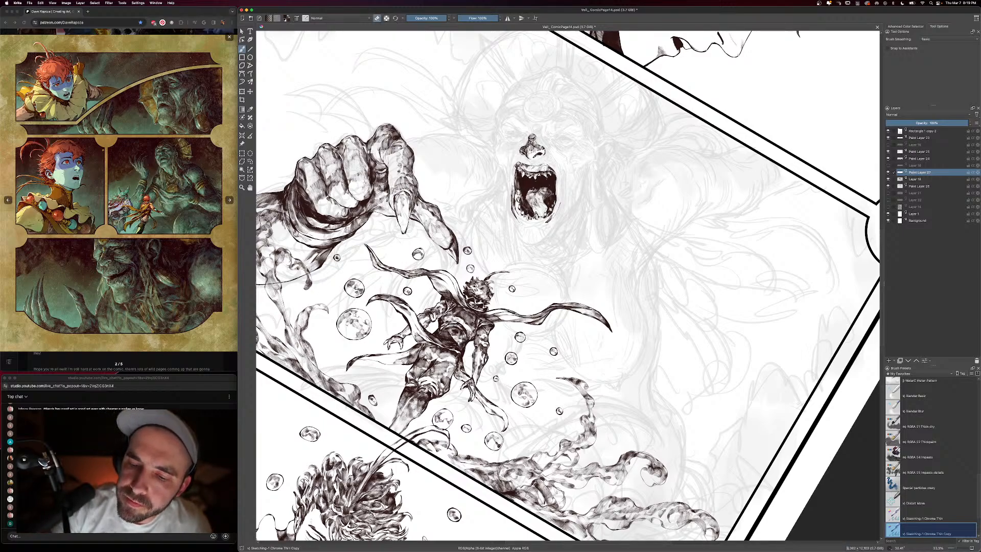
key("e")
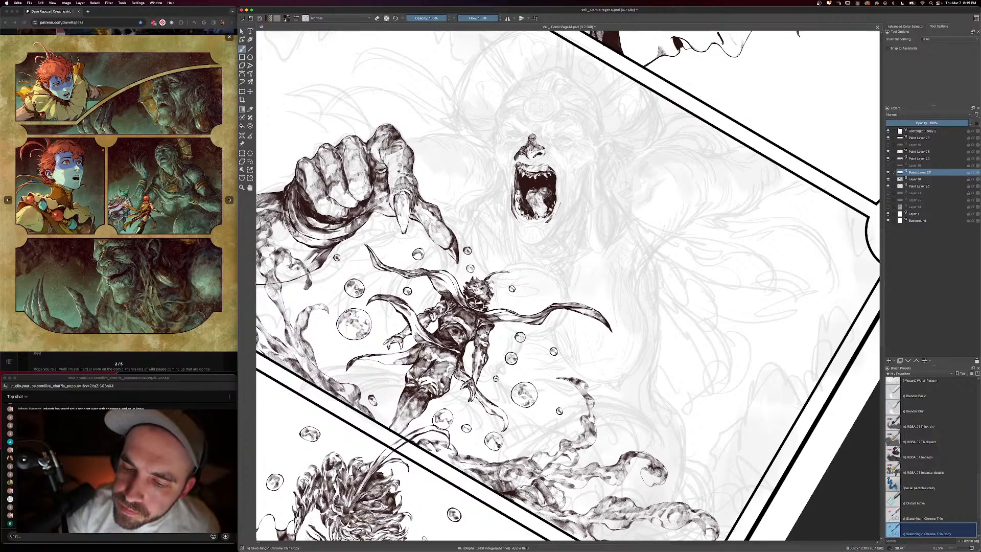
key("e")
key("e")
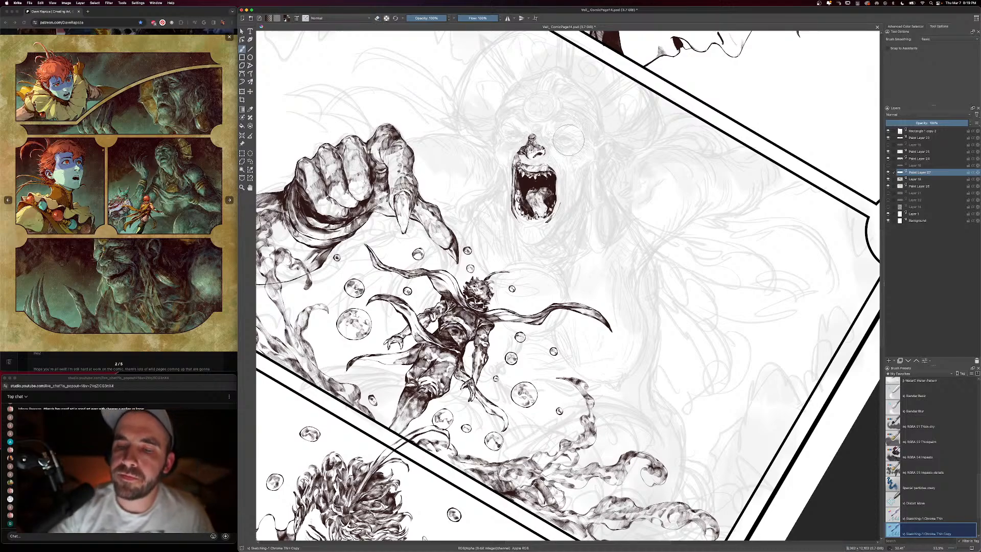
key("[")
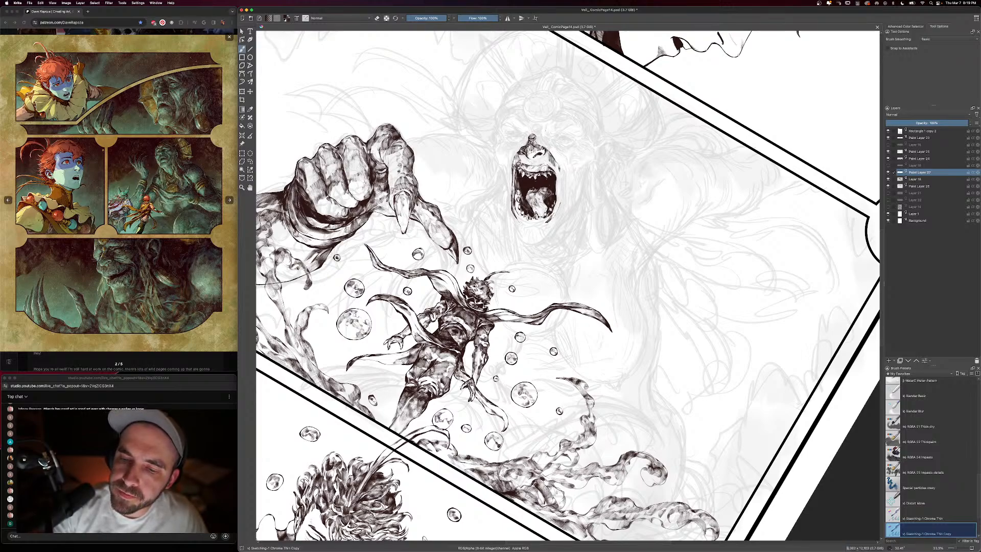
Add shading and wrinkles to the upper lip between the giant's nose and teeth, cleaning the strokes with the eraser
key("e")
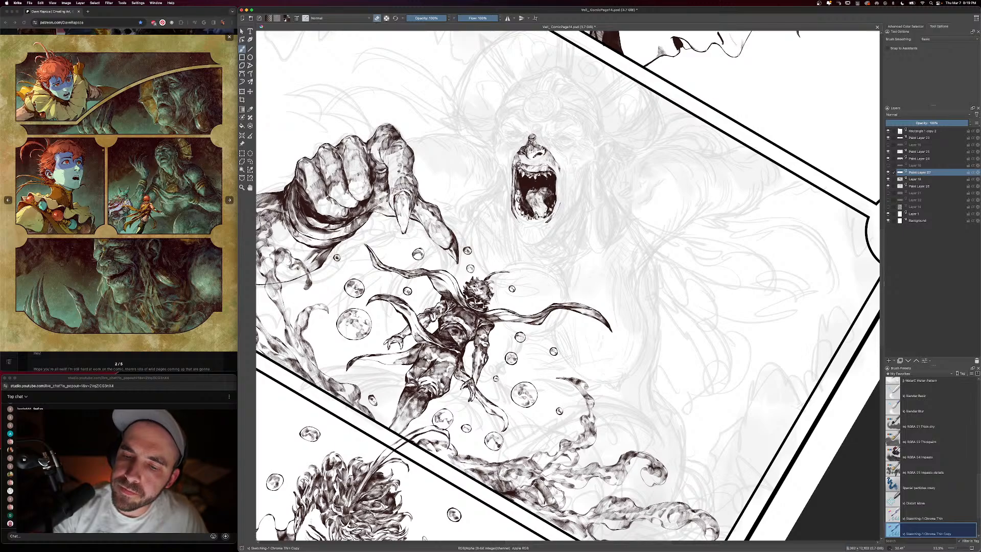
key("e")
key("[")
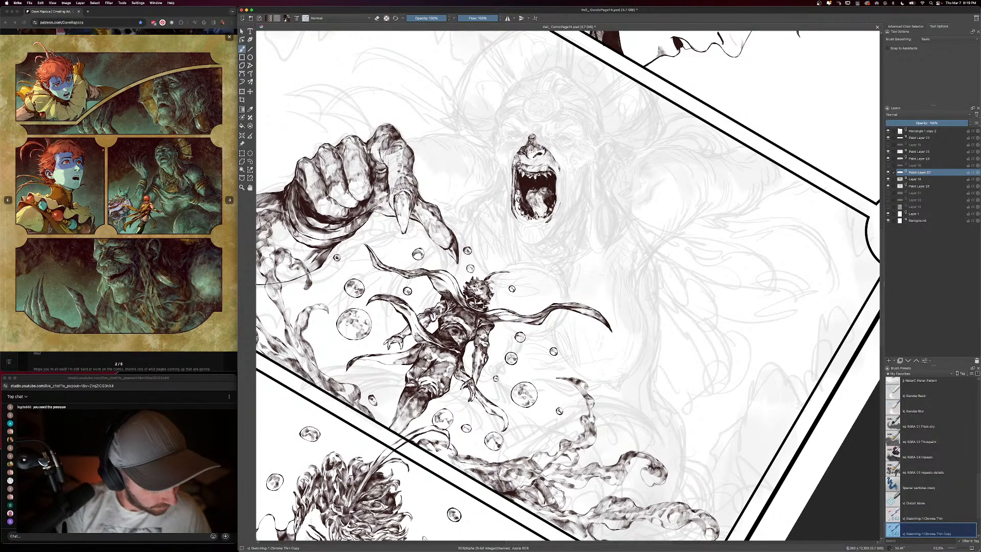
key("bracketright")
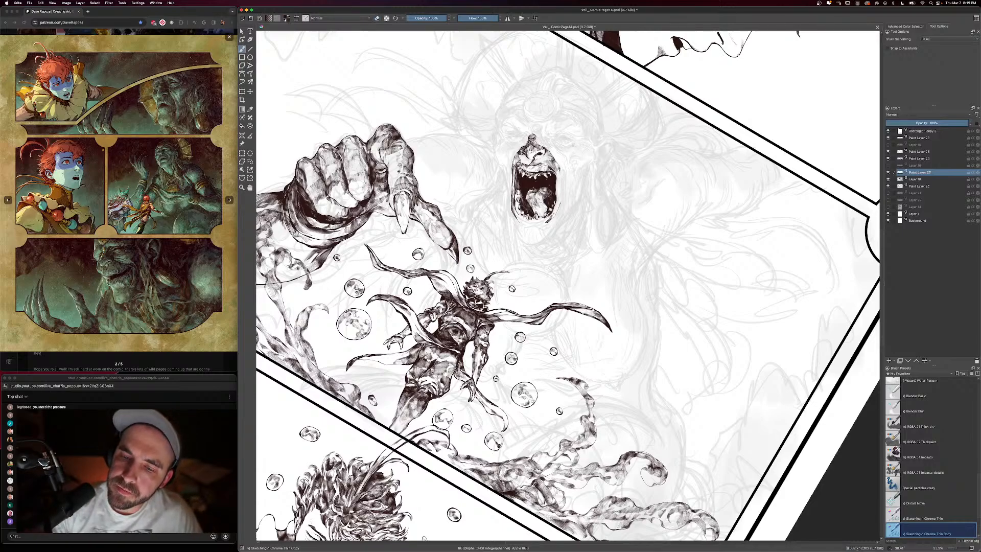
key("e")
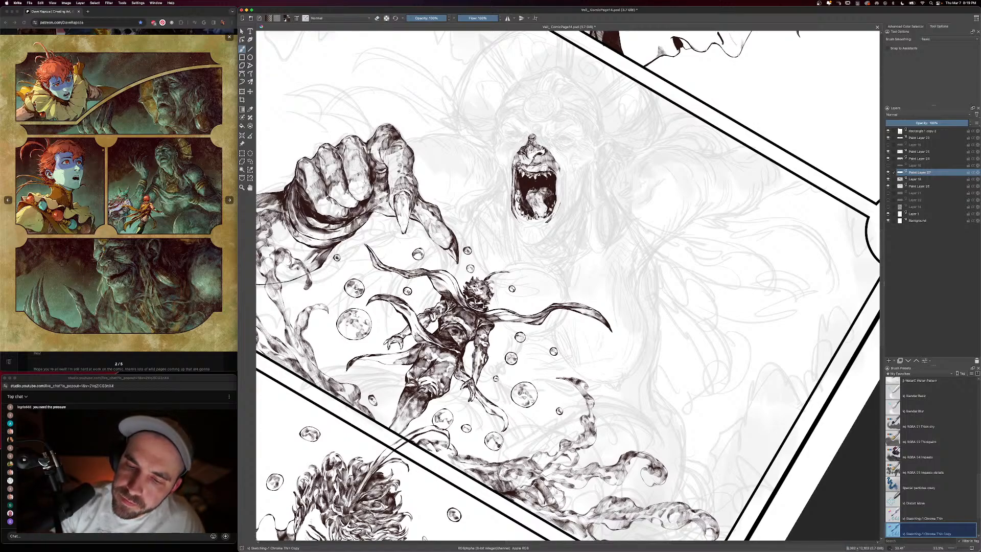
key("e")
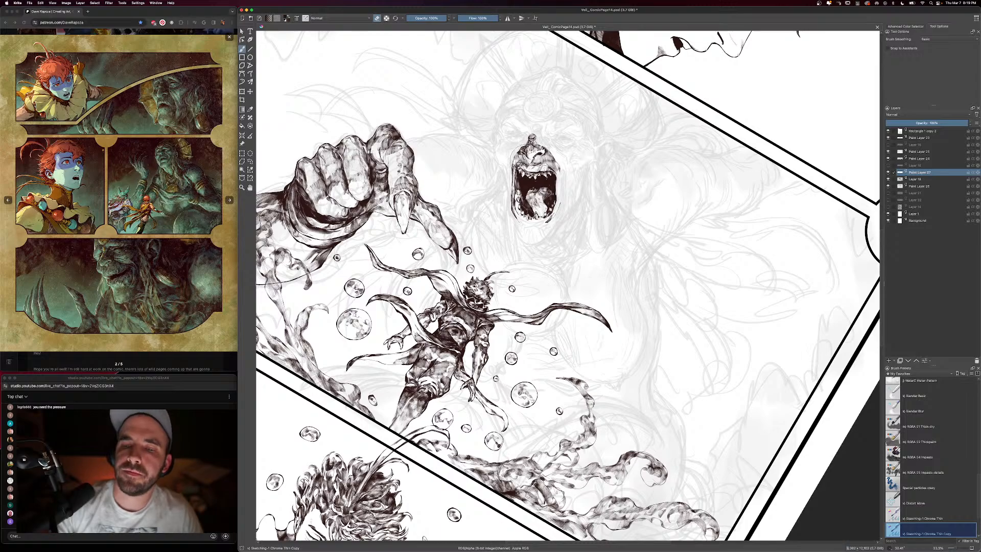
key("e")
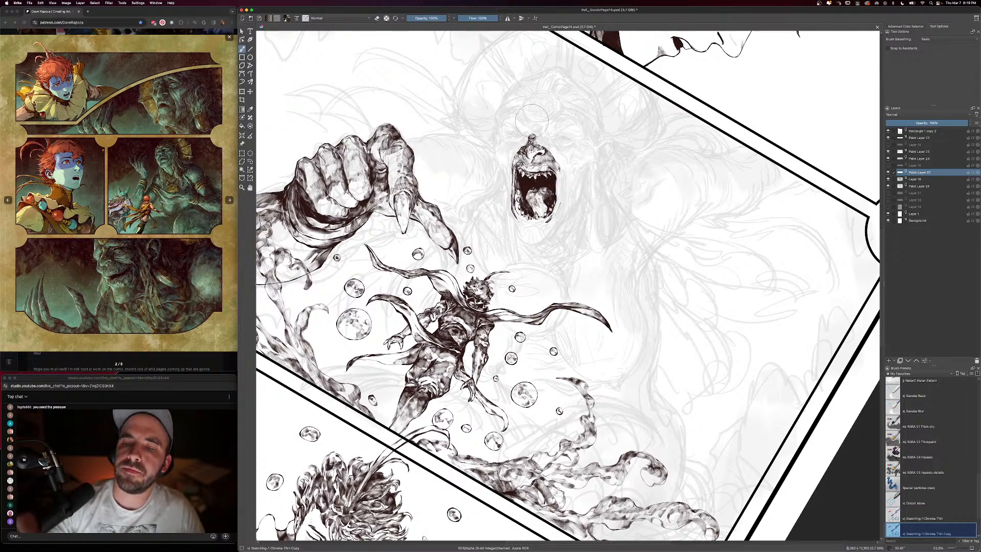
Touch up the giant's inked nose and mouth, alternating between ink and eraser
key("minus")
key("minus")
key("plus")
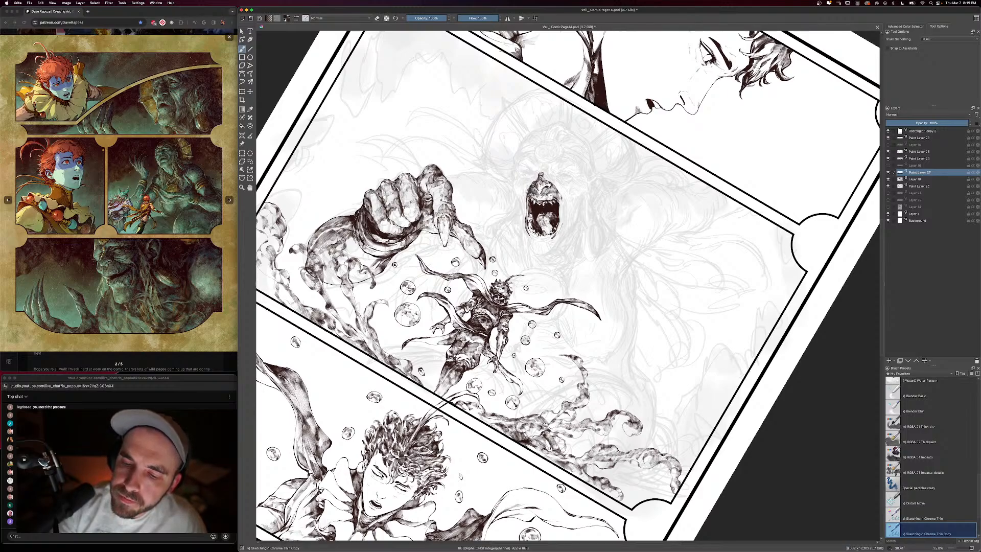
key("e")
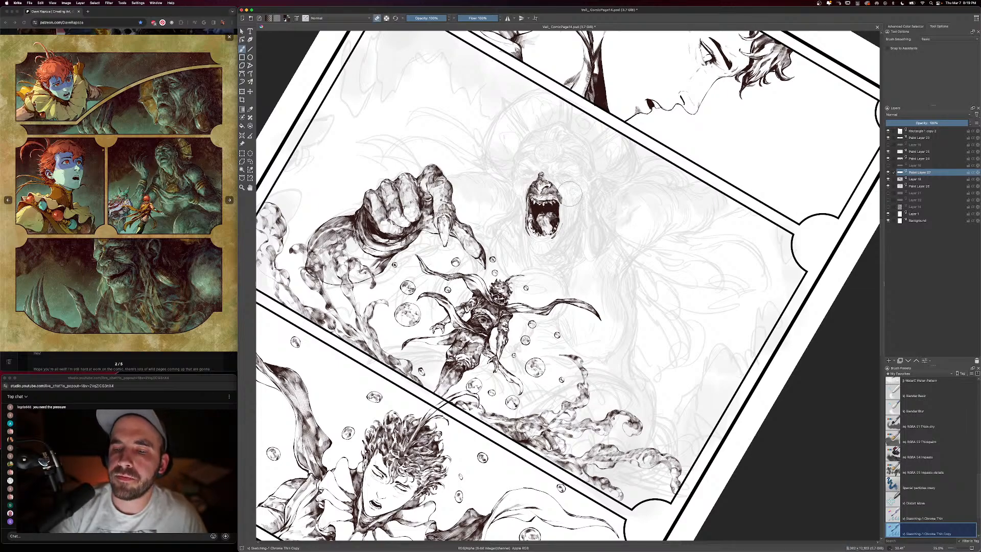
key("e")
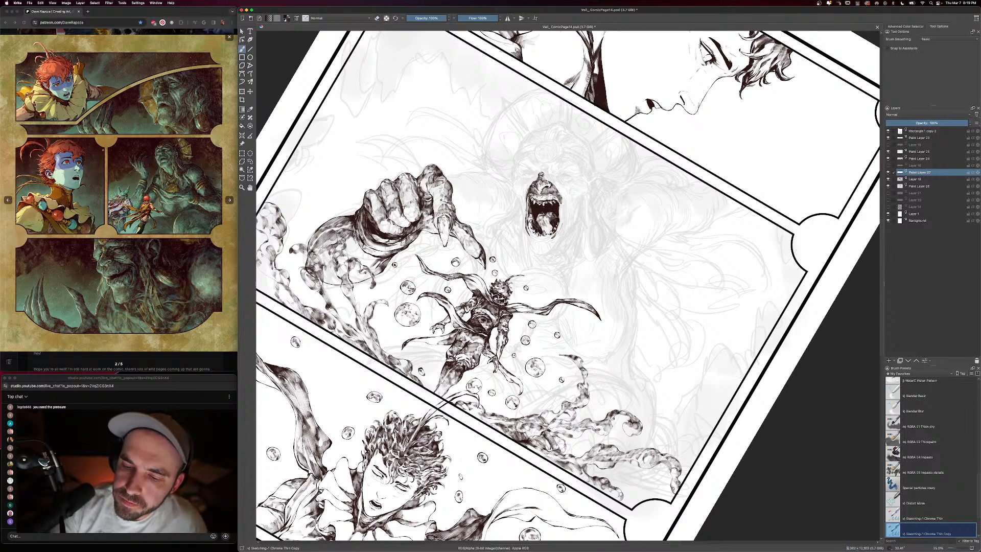
key("e")
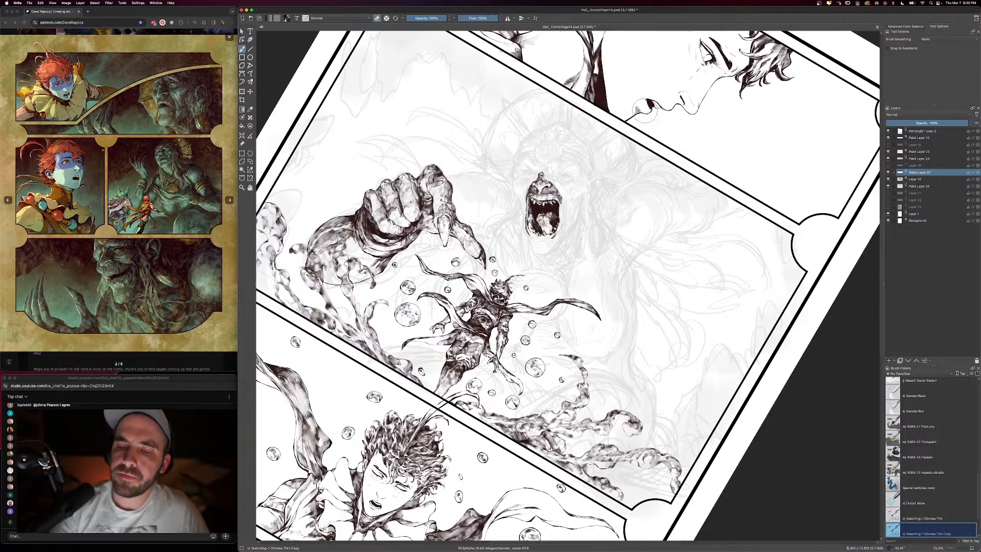
key("super+minus")
key("super+equal")
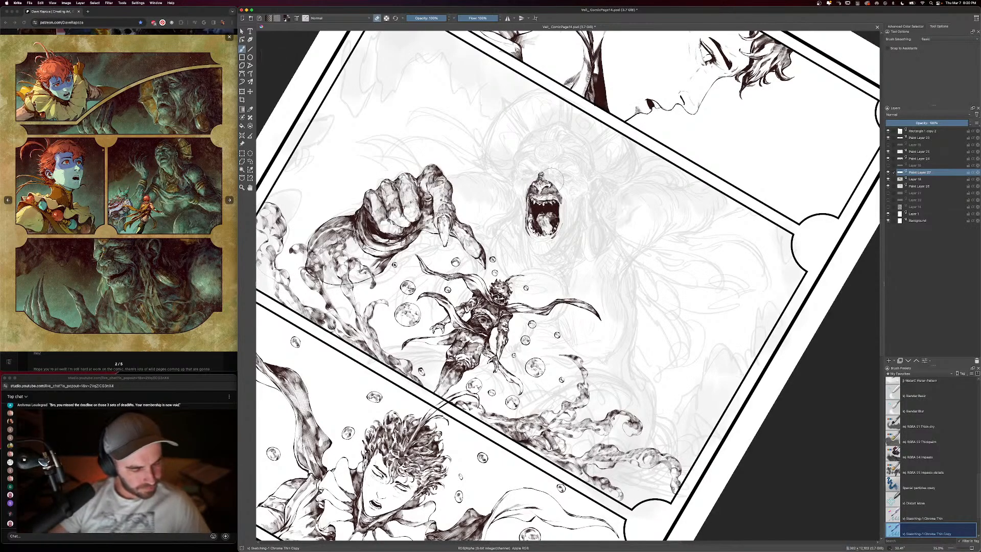
Hide the sketch layer to check the giant's inked nose and mouth on their own, and show it again
left_click(888, 180)
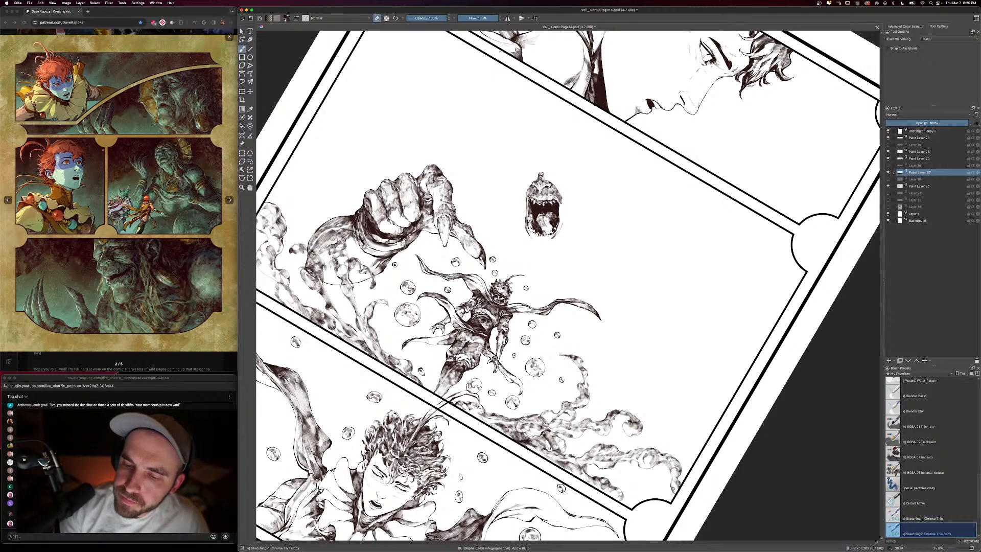
key("e")
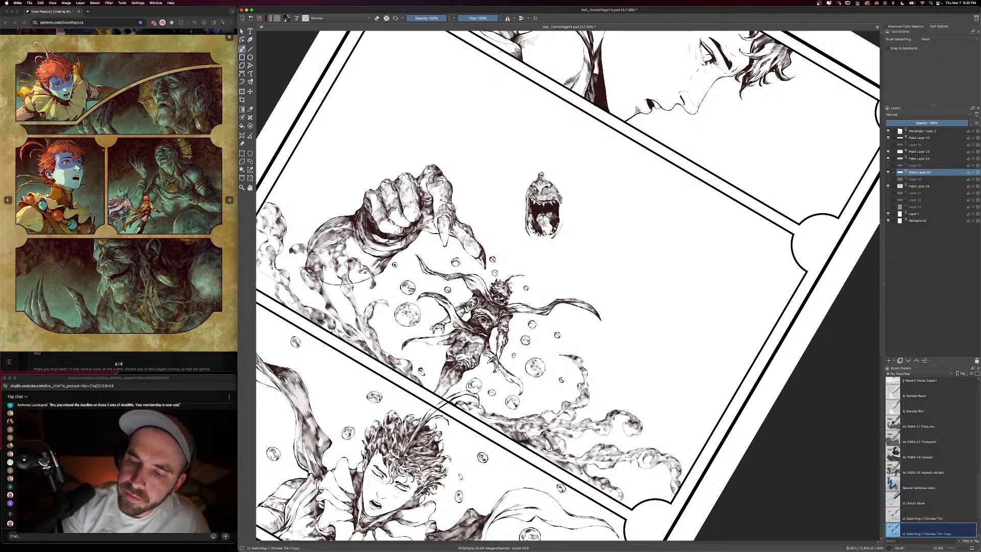
key("e")
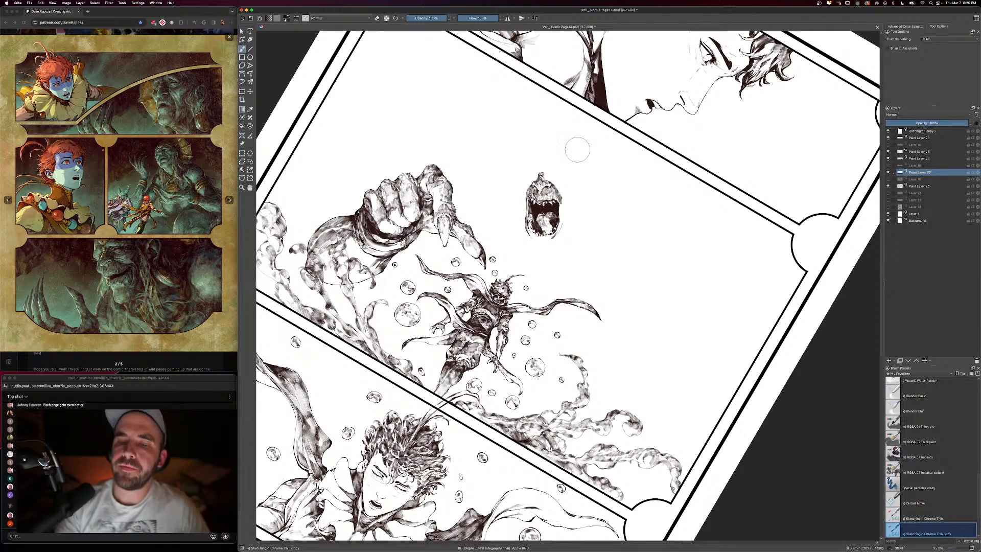
left_click(887, 179)
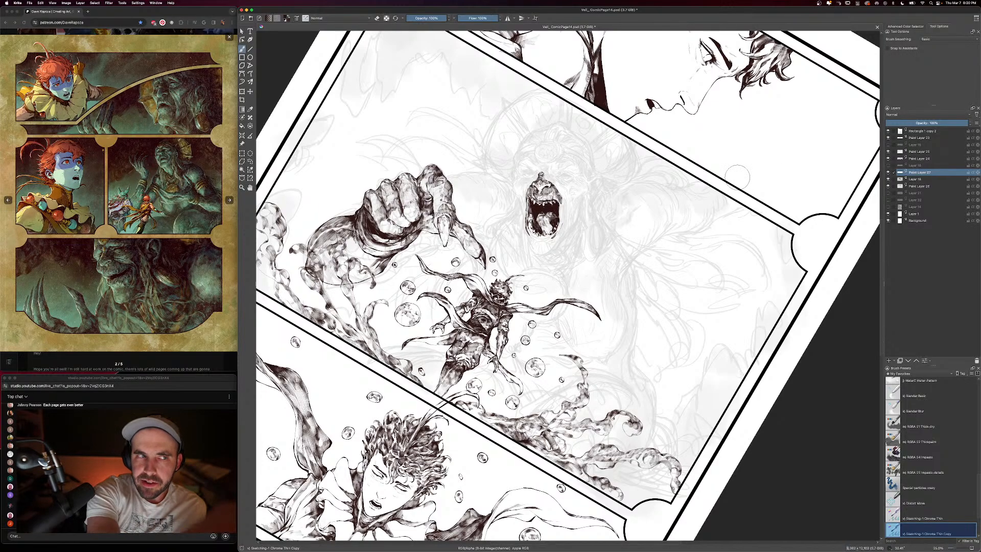
Mirror the canvas view
left_click(52, 2)
mouse_move(76, 58)
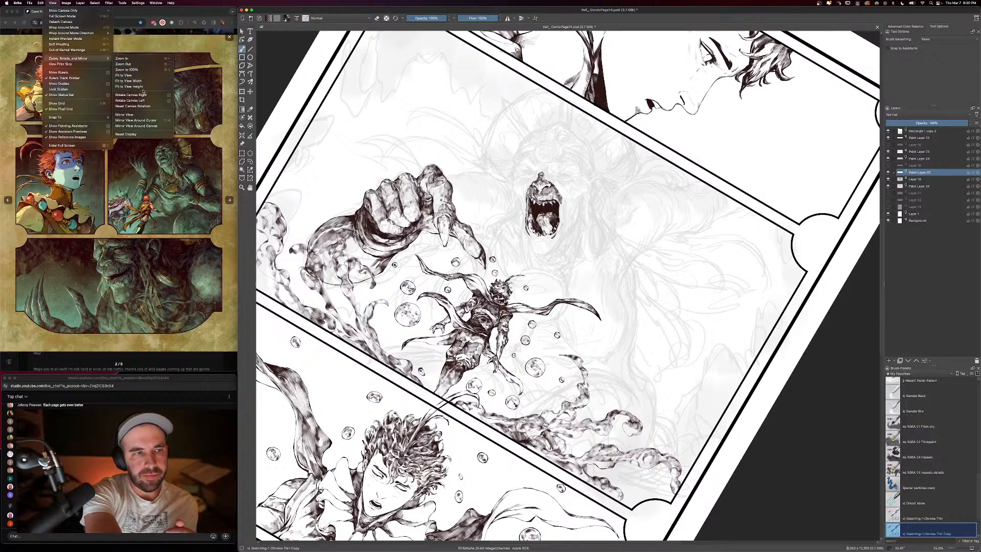
left_click(147, 115)
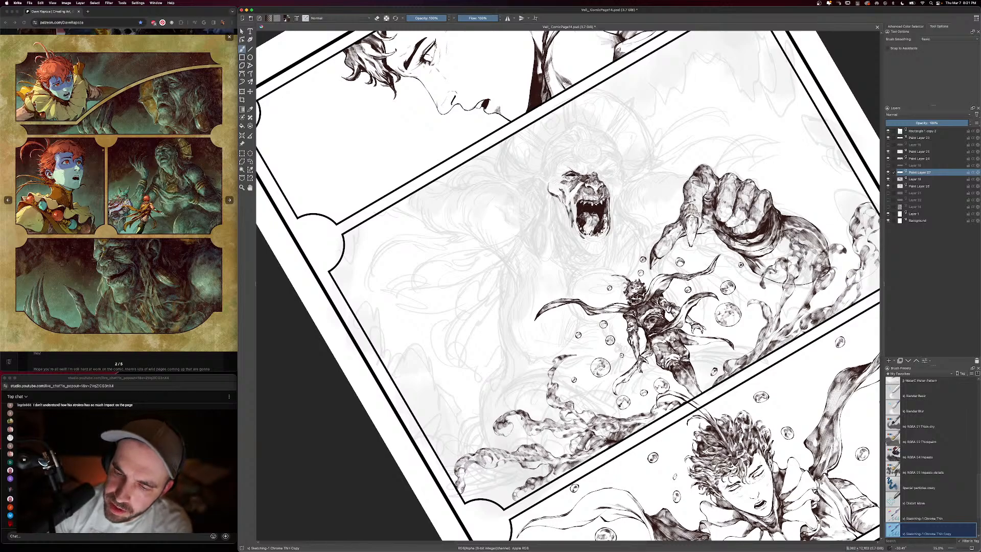
Ink the giant's cheeks, jaw and chin outline around the roaring mouth, adding dark shading to the cheekbone
left_click_drag(554, 198, 556, 218)
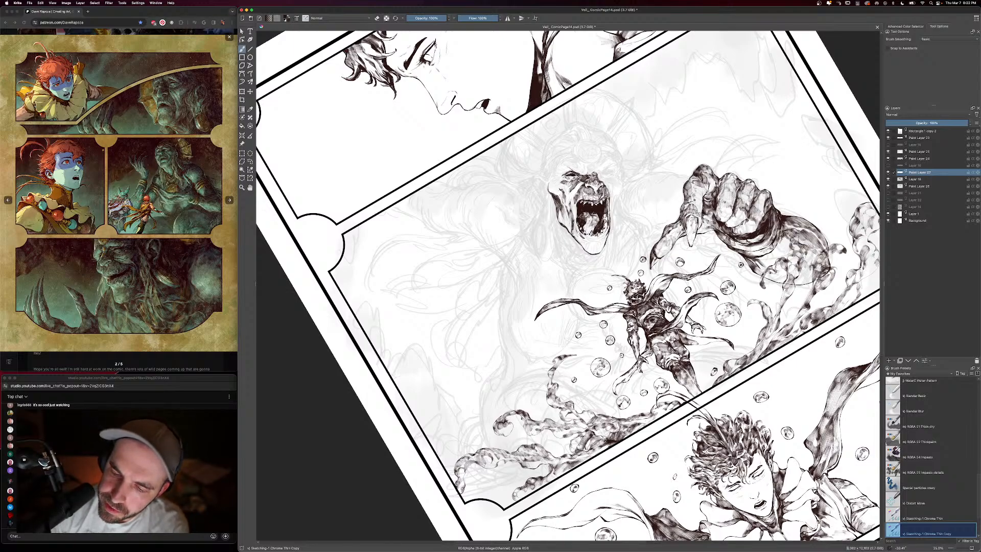
left_click_drag(572, 226, 576, 239)
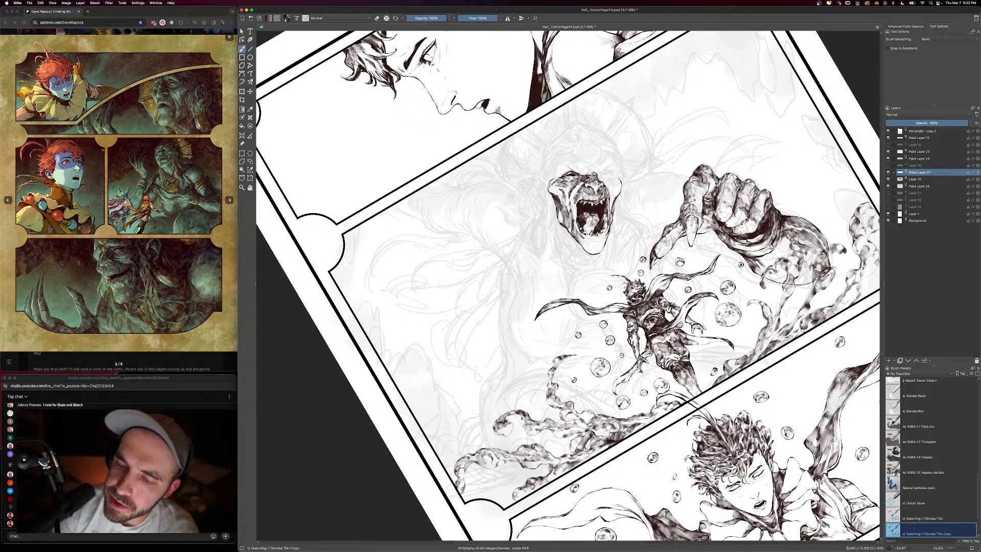
left_click_drag(550, 182, 556, 195)
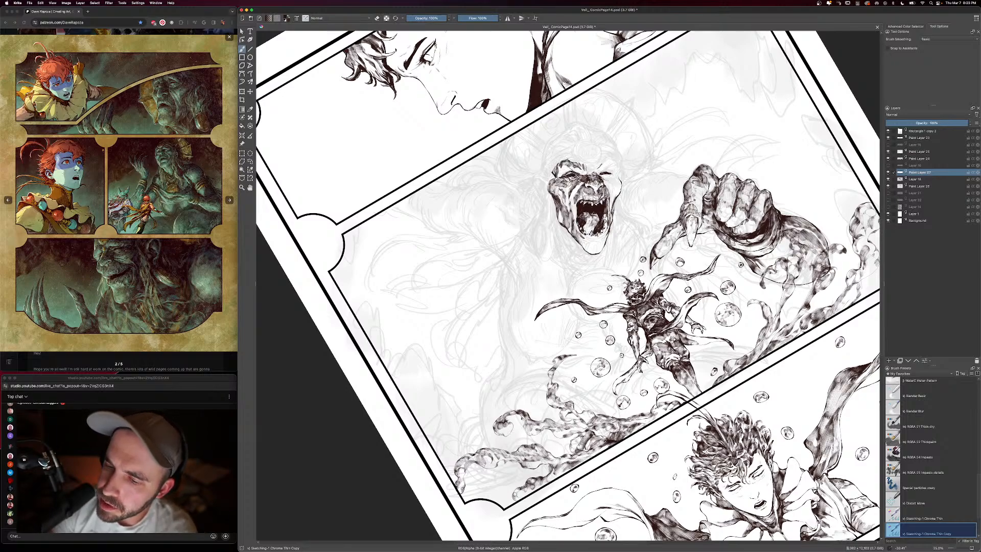
Ink the giant's furrowed brow and eye on the side of the face nearest the raised fist
mouse_move(609, 162)
left_mouse_down()
mouse_move(602, 168)
mouse_move(618, 173)
left_mouse_up()
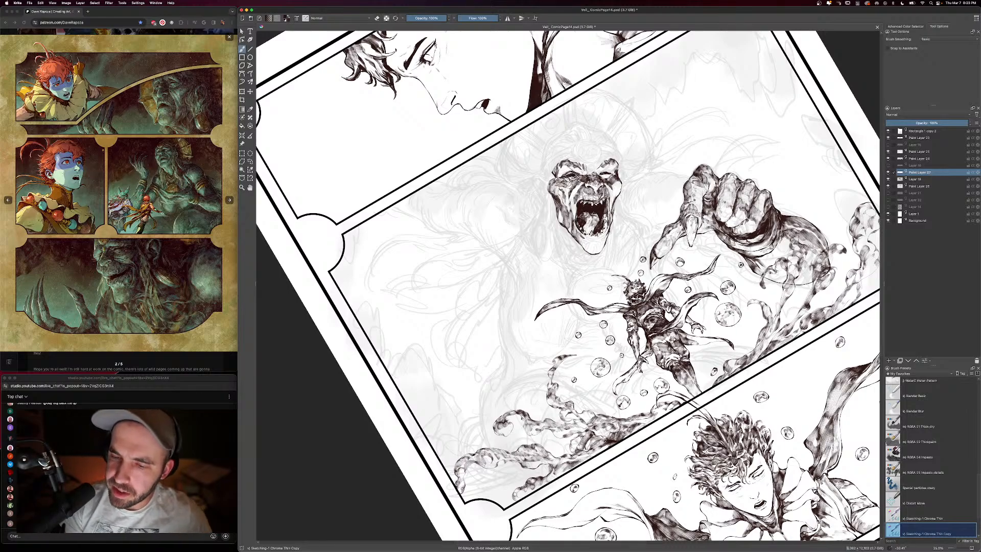
key("e")
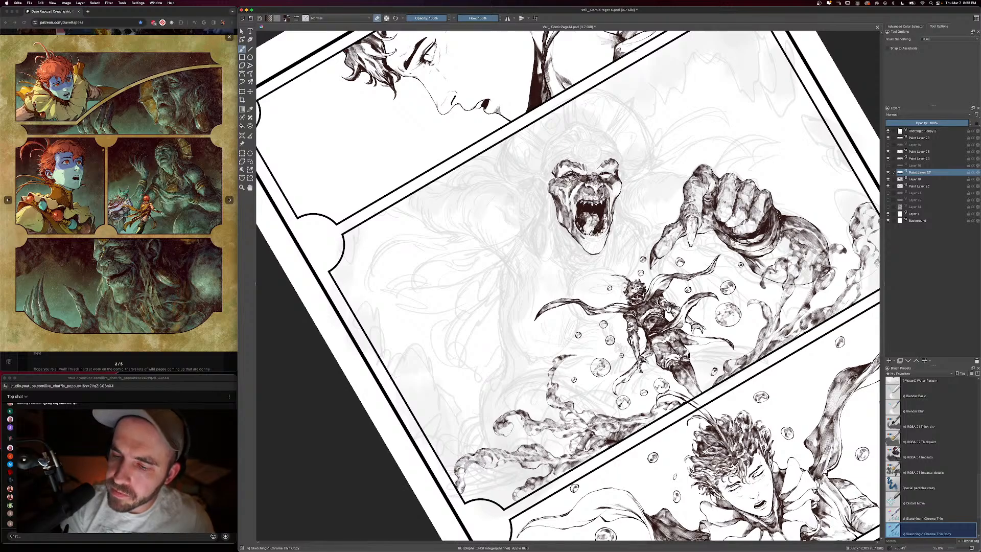
key("e")
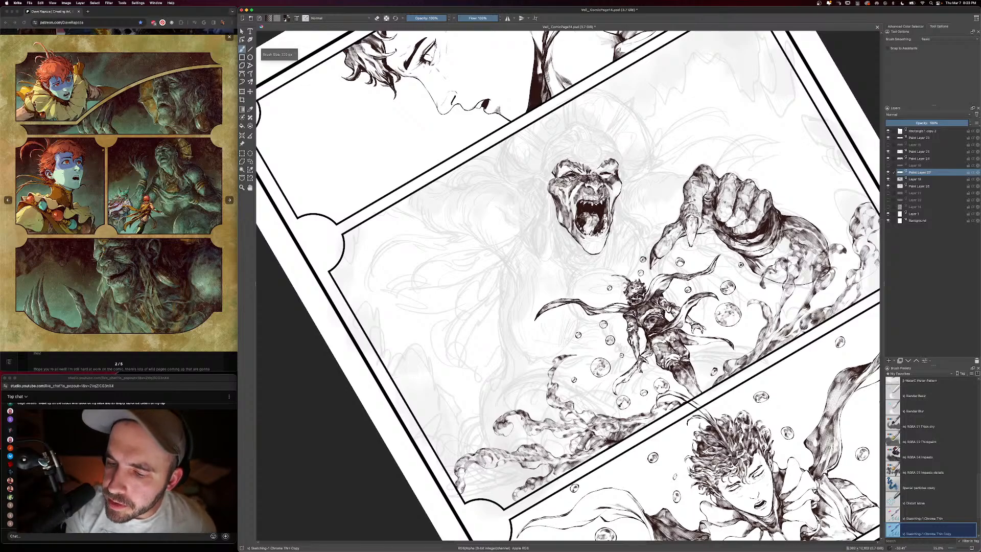
Touch up the giant's inked brow, eyes and cheeks with small alternating ink and eraser strokes
key("e")
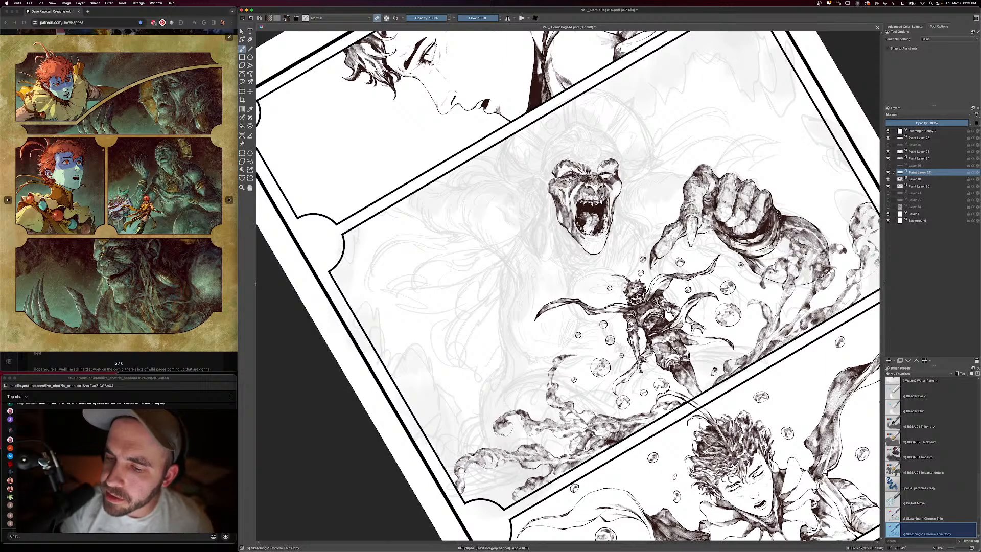
key("e")
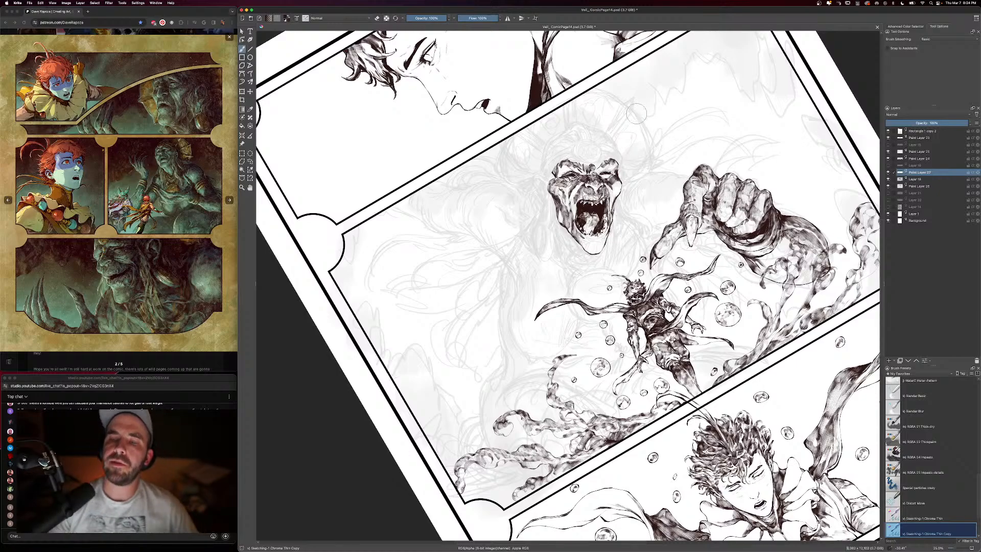
key("minus")
key("minus")
key("plus")
key("plus")
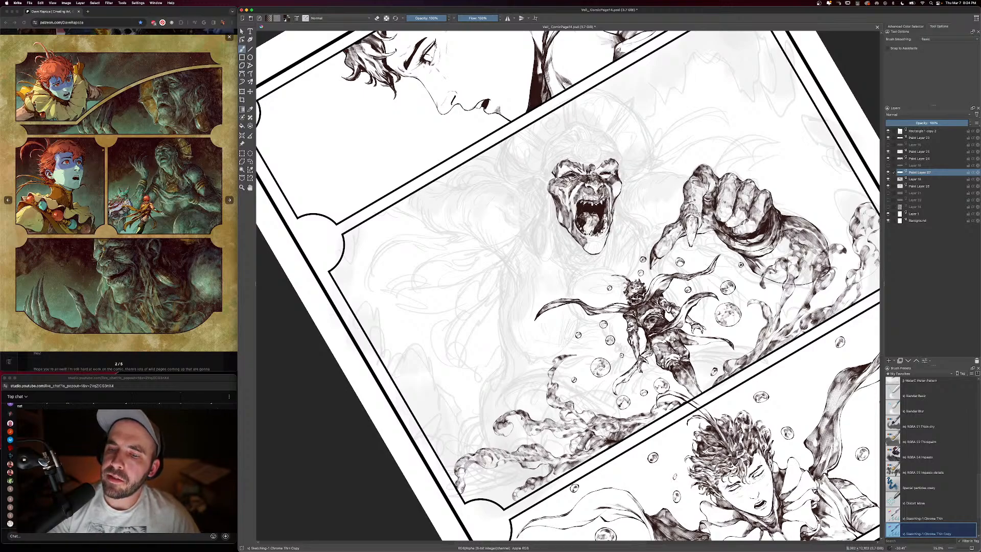
key("e")
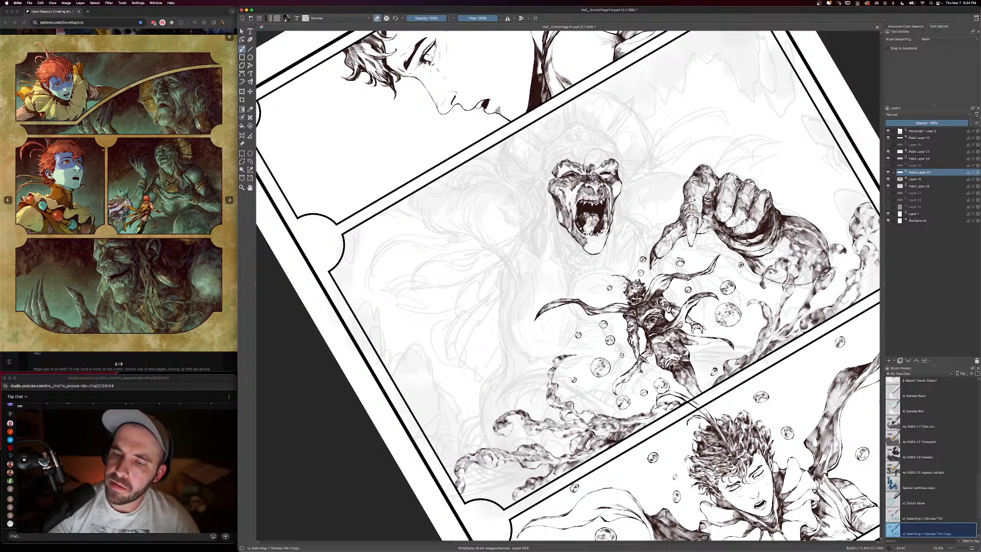
key("e")
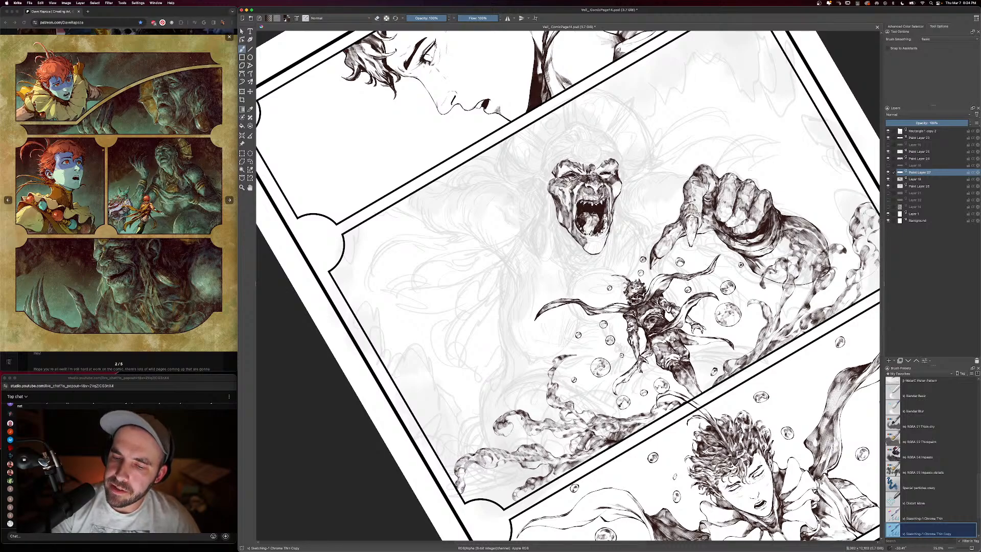
key("e")
key("e")
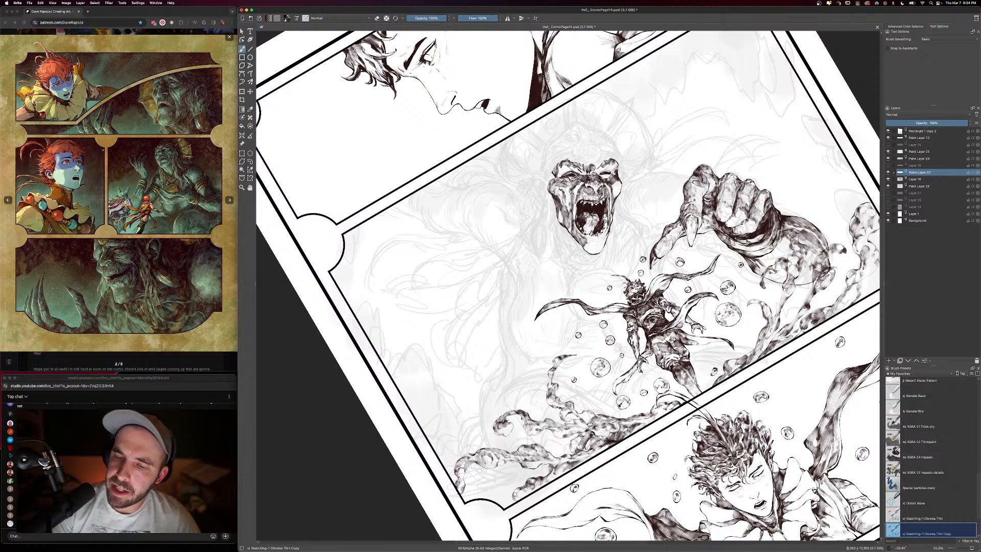
key("e")
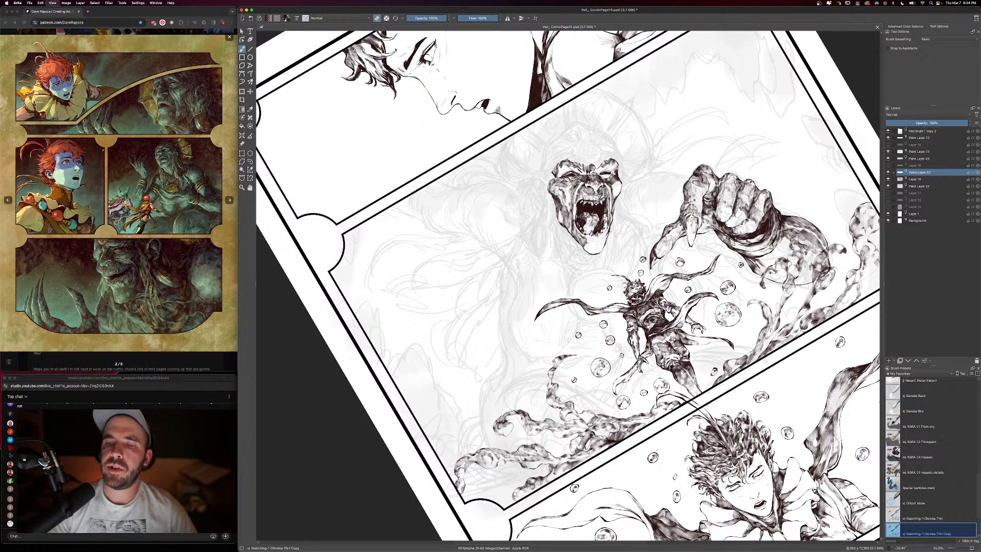
key("super+minus")
key("super+minus")
key("super+equal")
key("super+equal")
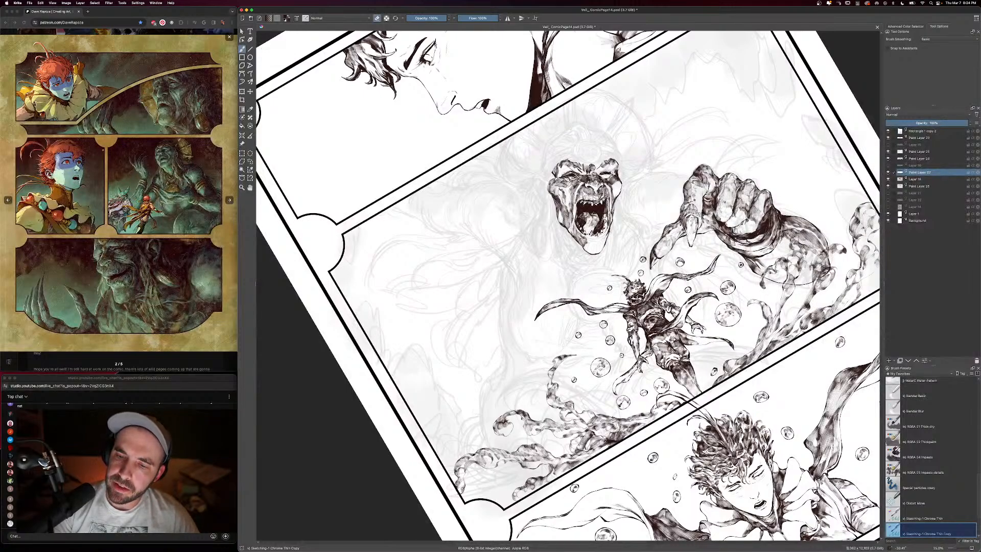
key("e")
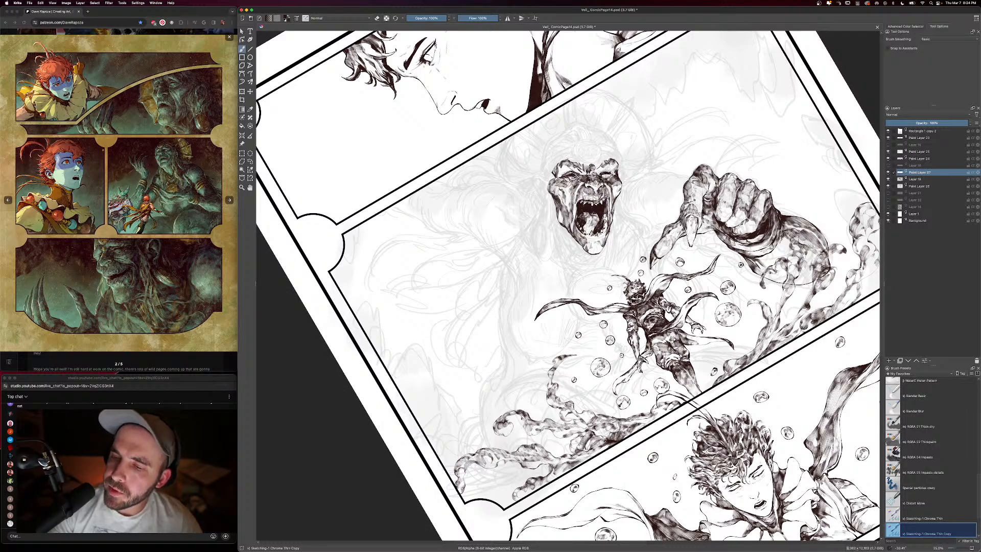
Ink a round orb on the giant's forehead above the brow and fill its inside with dark, glassy shading
key("minus")
key("minus")
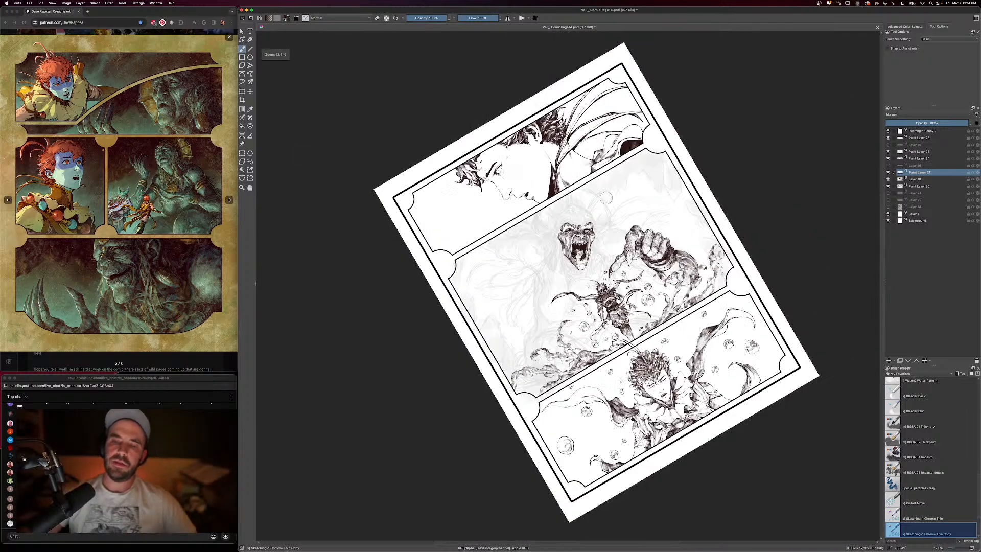
key("plus")
key("plus")
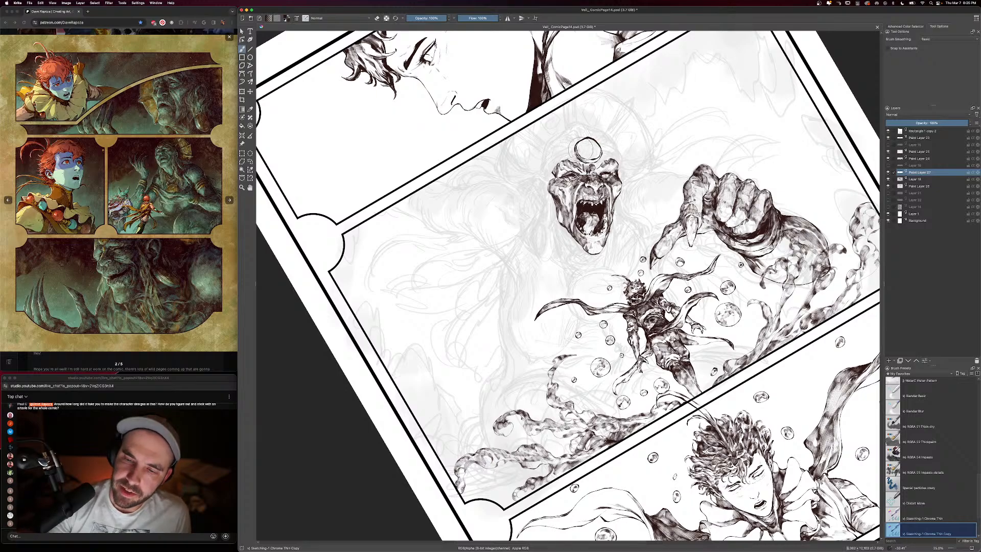
mouse_move(580, 153)
left_mouse_down()
mouse_move(598, 144)
mouse_move(586, 150)
mouse_move(588, 138)
mouse_move(598, 146)
mouse_move(589, 141)
left_mouse_up()
left_click_drag(588, 146, 591, 139)
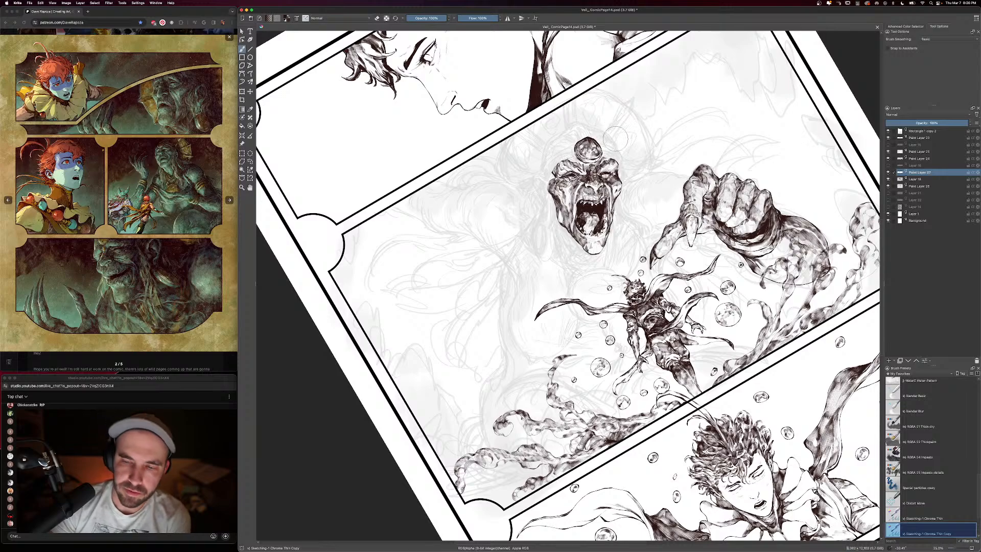
key("e")
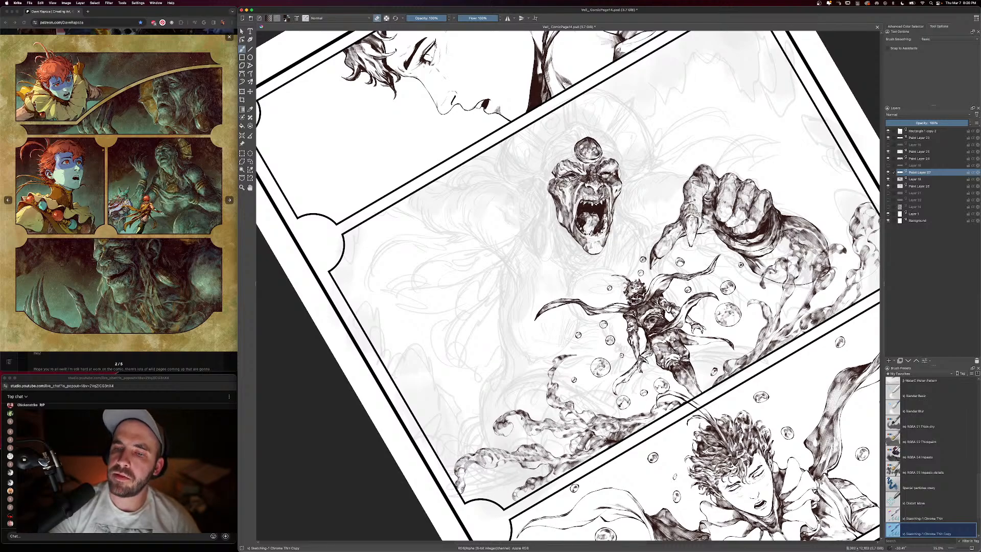
key("e")
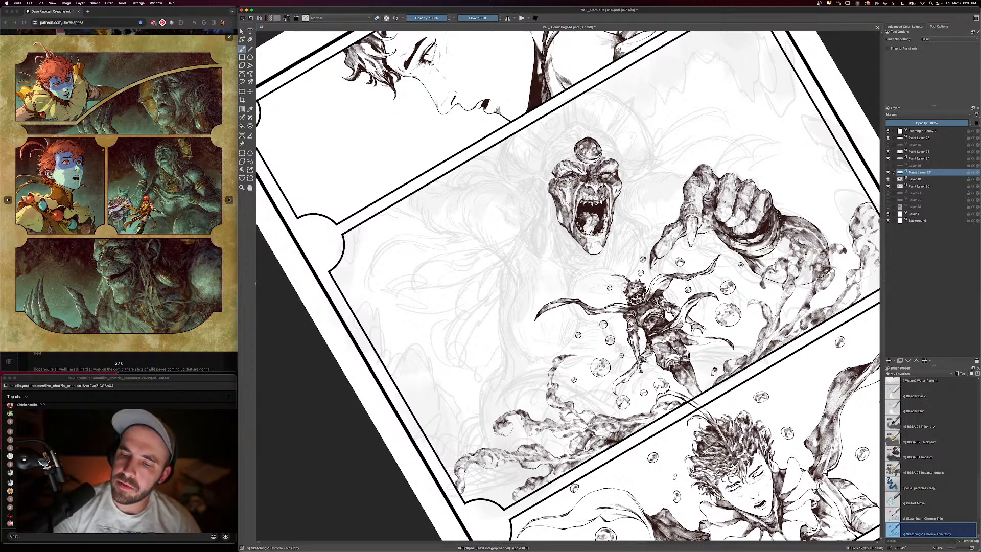
key("e")
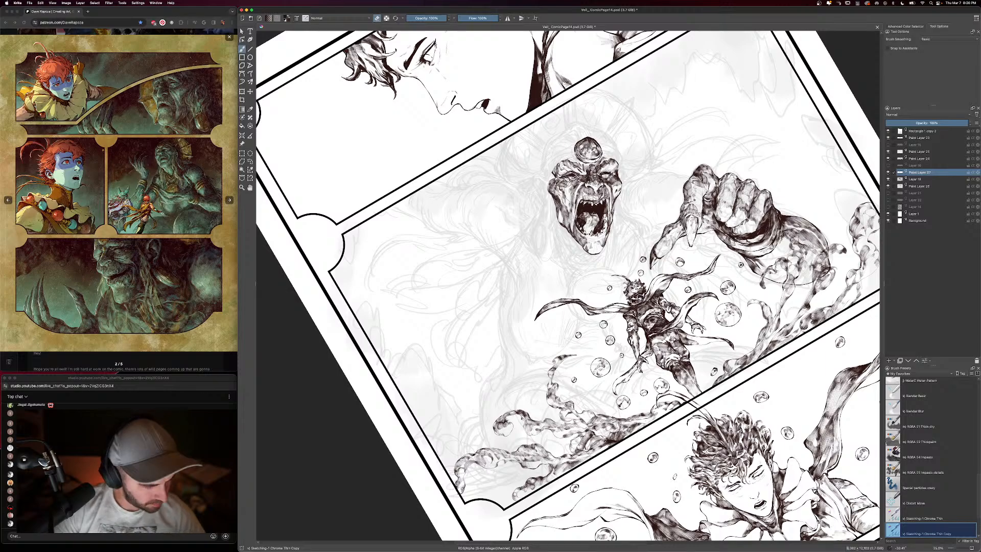
Ink the giant's ear on the side away from the raised fist, with a long oval loop outlined beneath it
left_click_drag(652, 190, 605, 173)
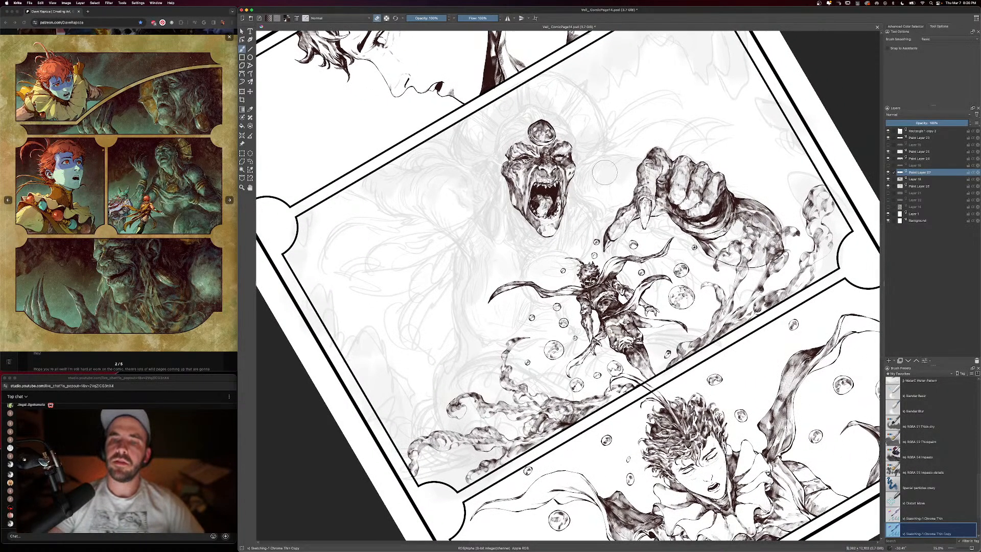
key("e")
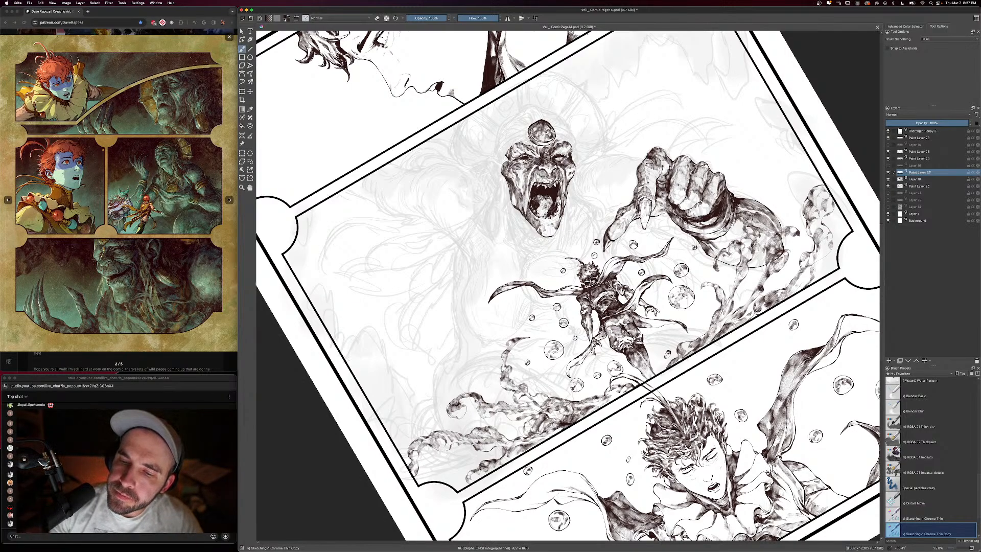
key("bracketright")
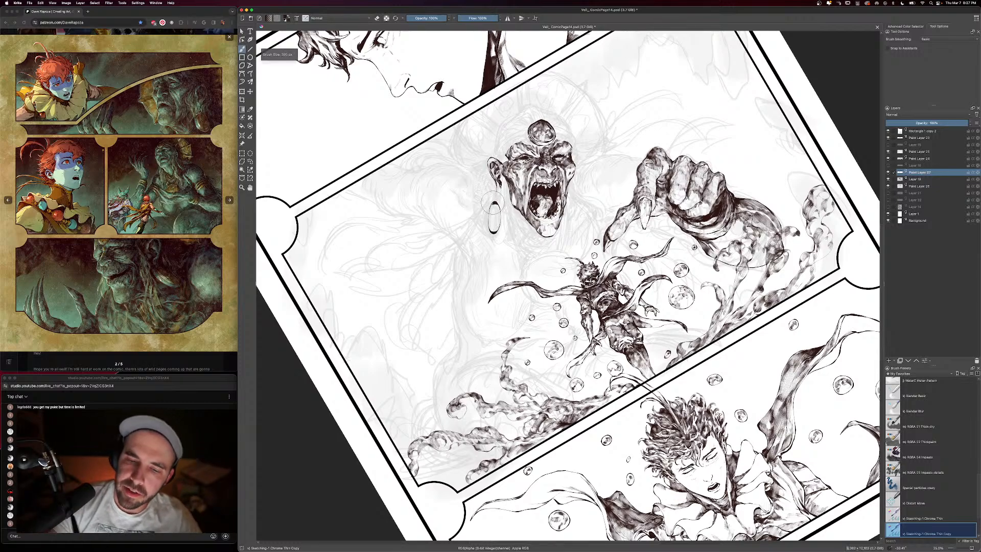
Refine the outline of the oval loop below the ear by erasing and redrawing its edges
key("e")
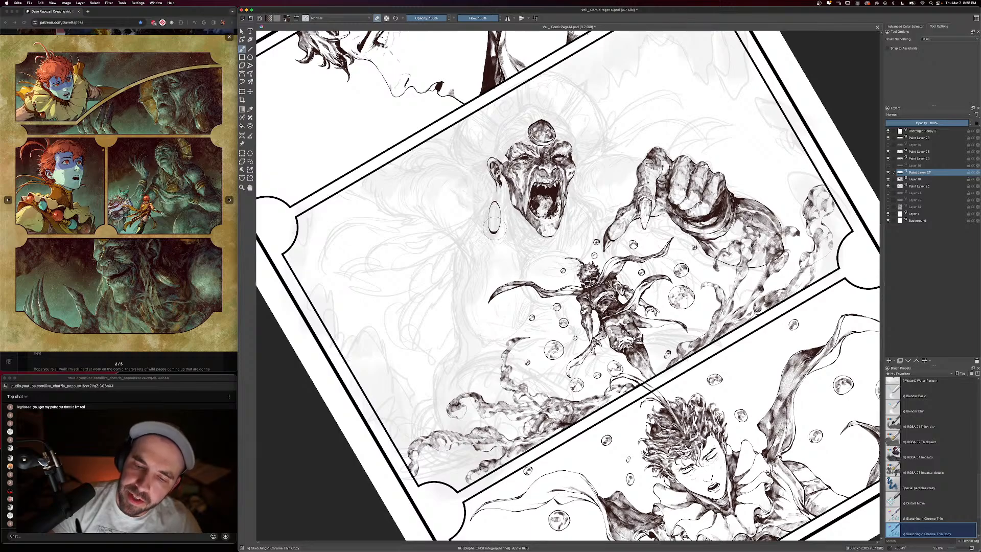
key("e")
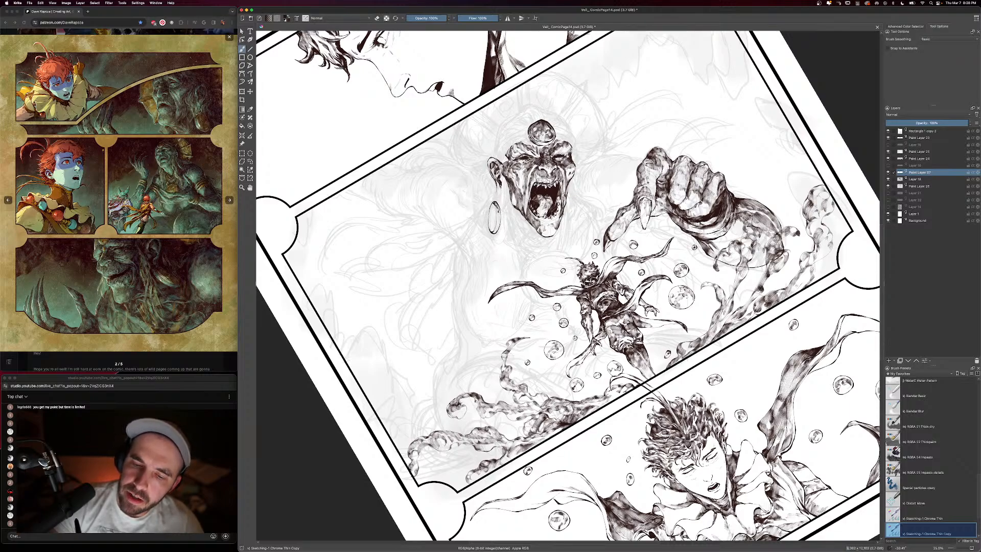
key("e")
key("e")
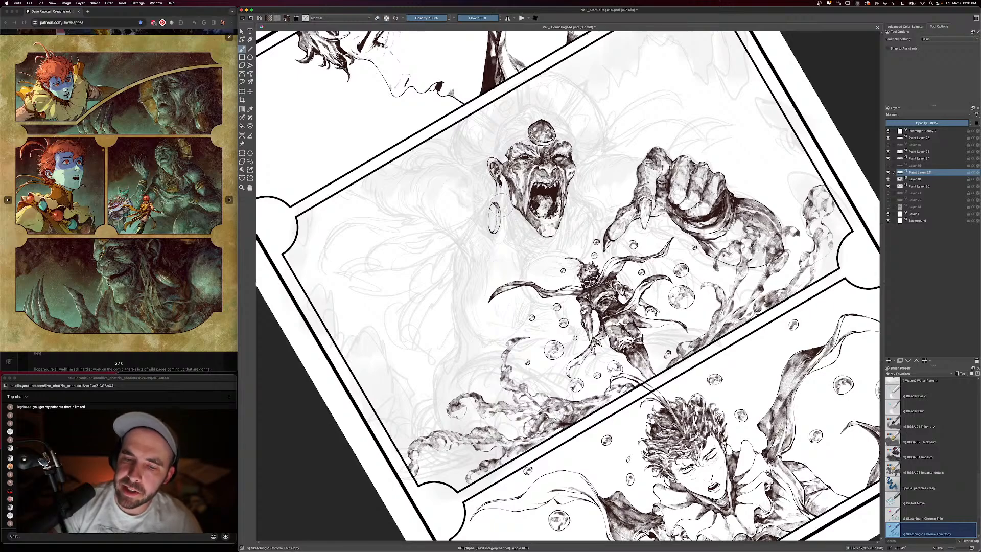
key("e")
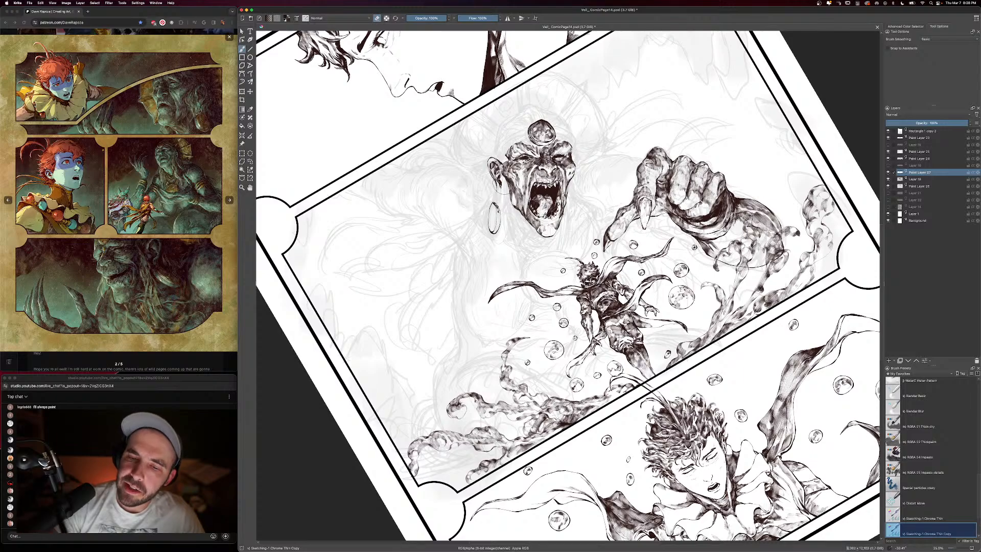
key("e")
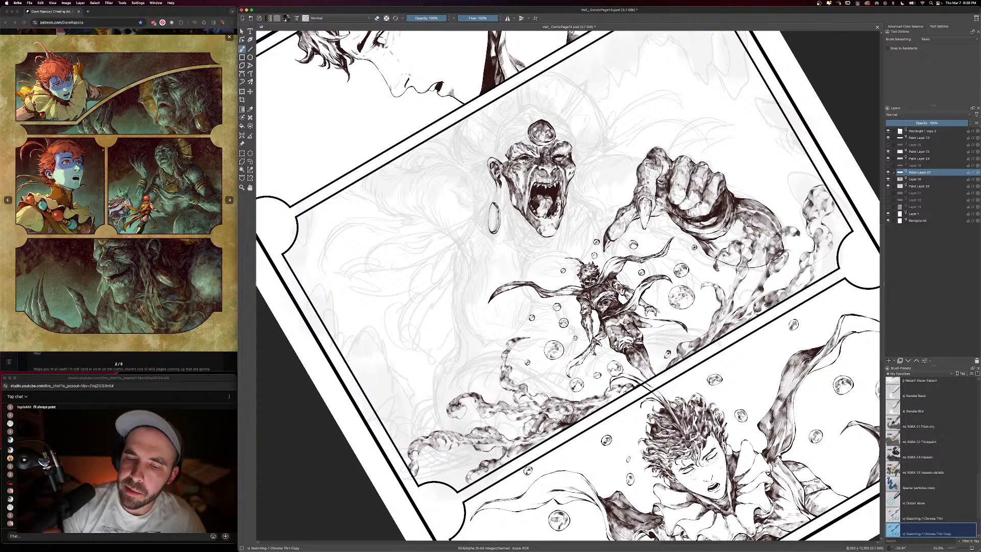
Shade the inside of the oval loop dark and ink the stretched earlobe that joins it to the ear
key("bracketleft")
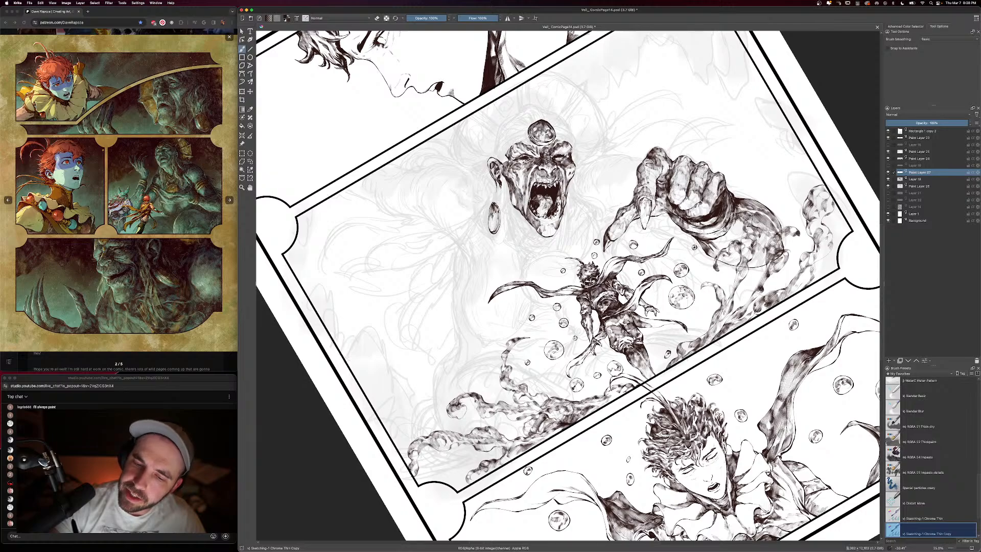
left_click_drag(490, 211, 493, 229)
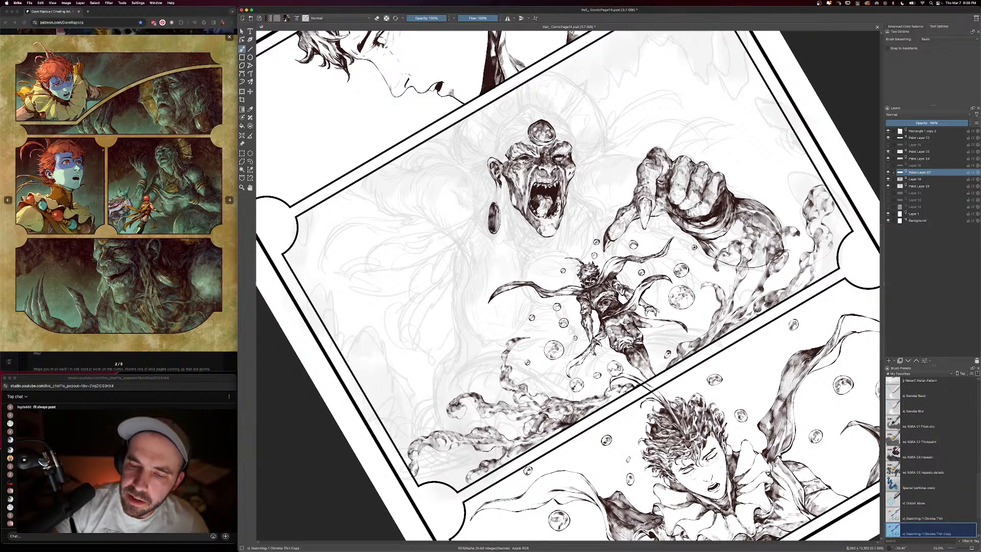
key("e")
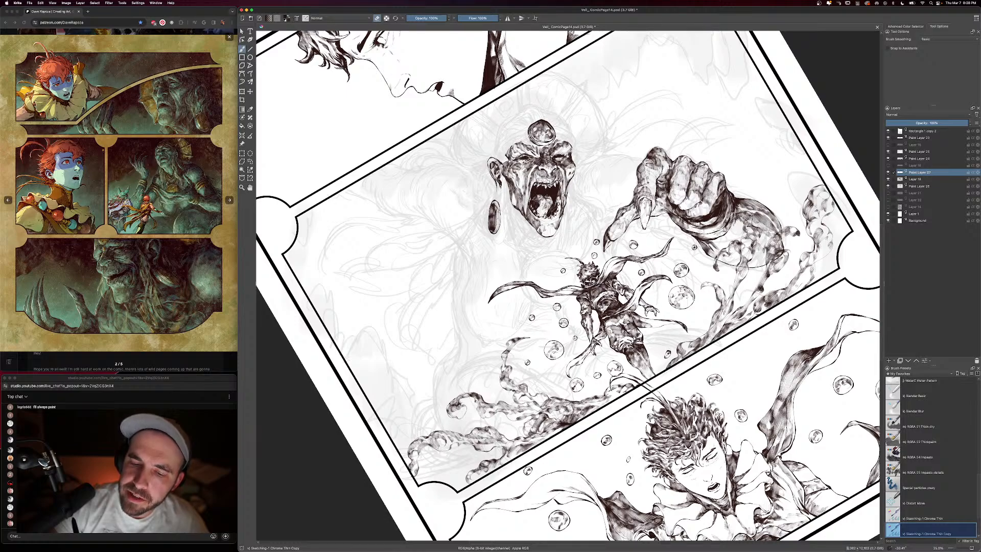
key("e")
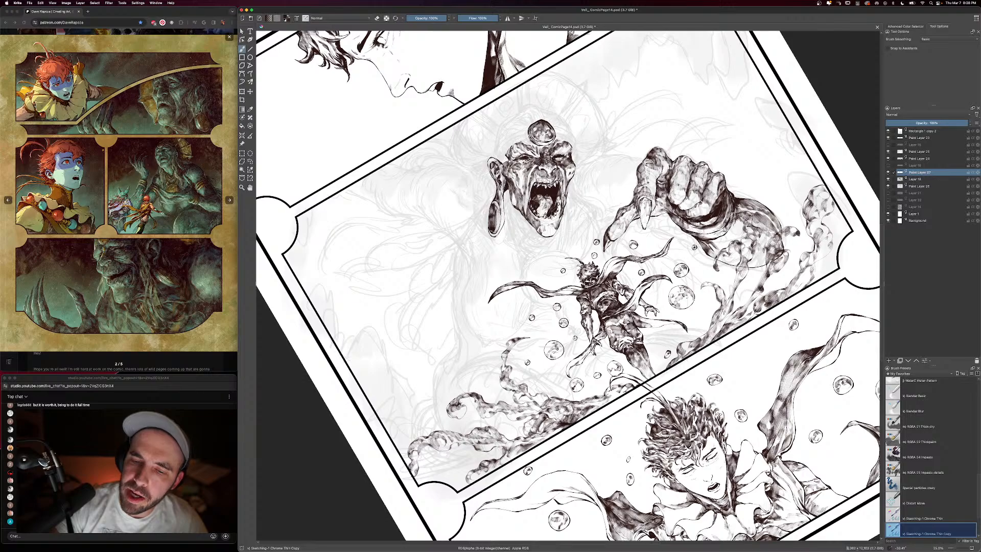
Ink the long hanging earlobe on the side of the face nearest the raised fist and shade it dark
key("minus")
key("plus")
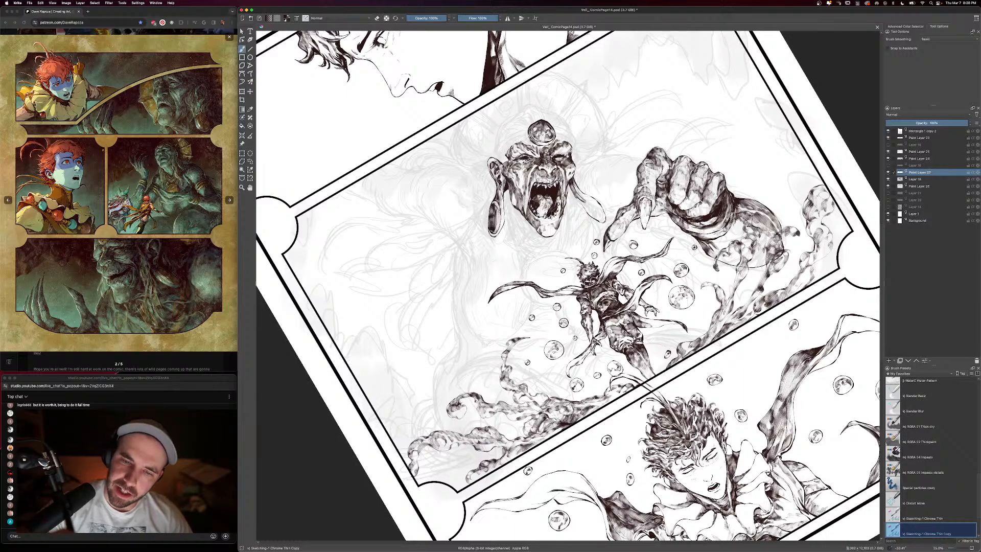
key("bracketleft")
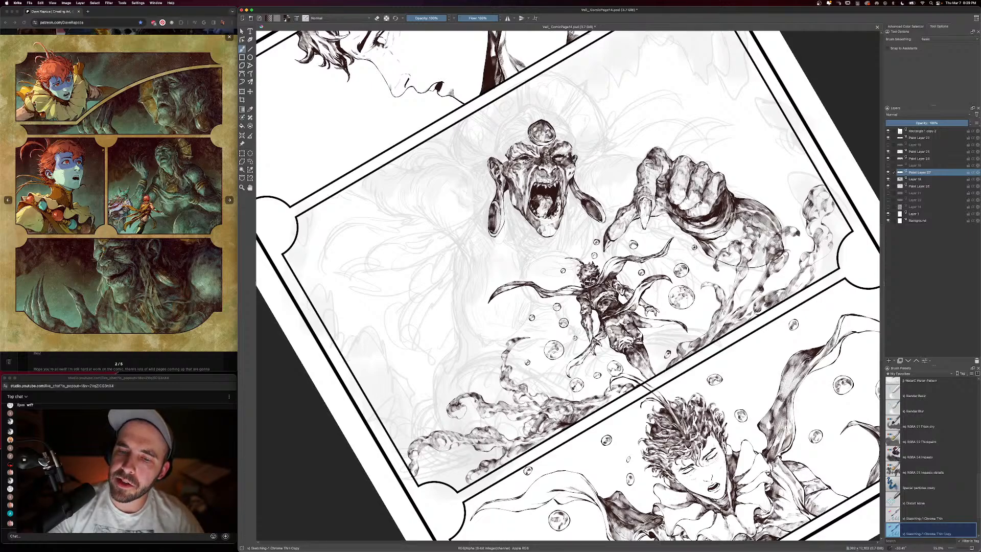
Examine how the inked face, forehead orb and ears read against the whole comic page
key("minus")
key("minus")
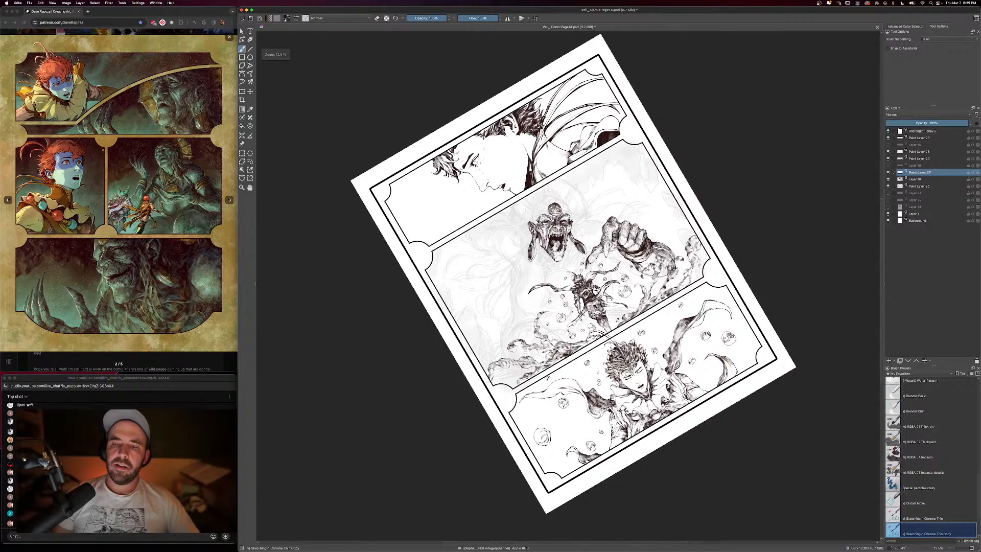
key("plus")
key("plus")
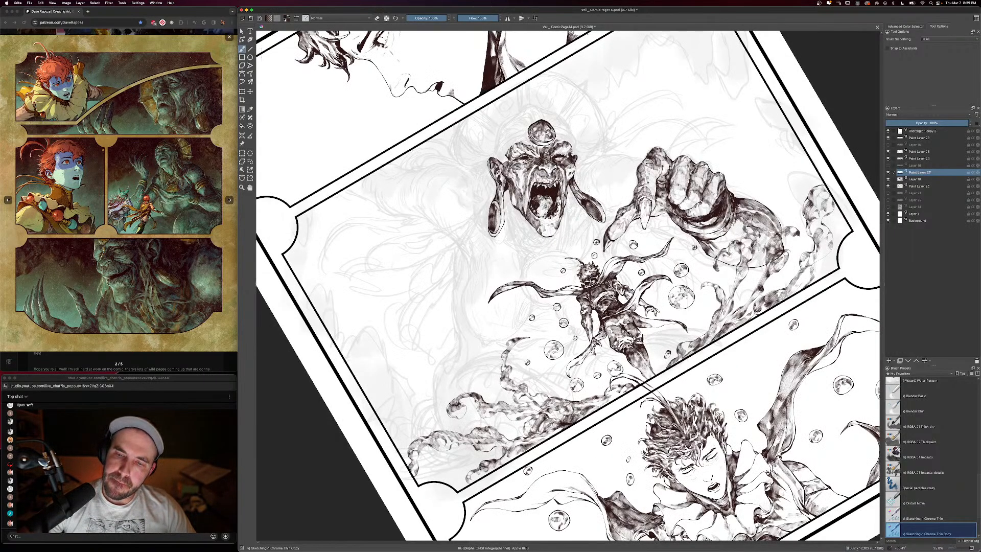
key("minus")
key("minus")
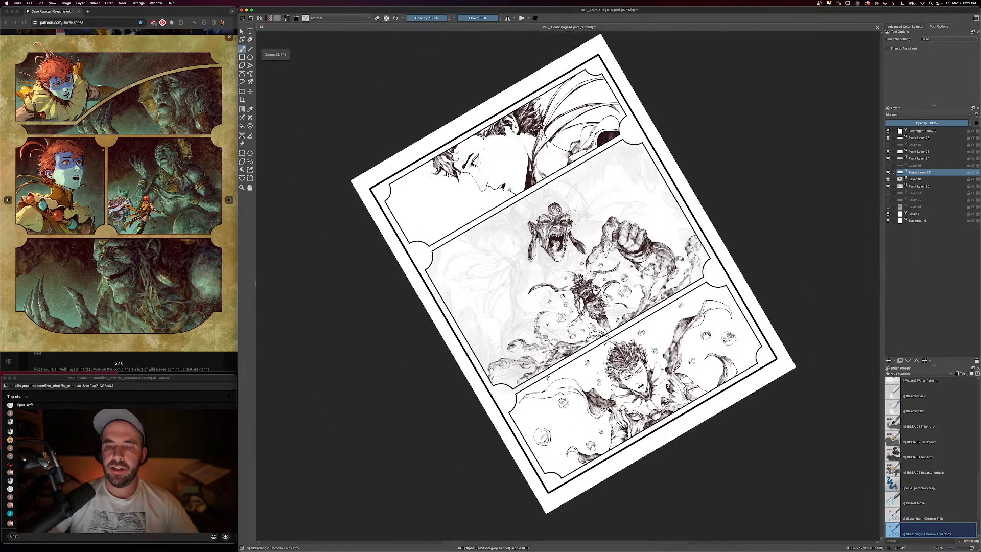
key("minus")
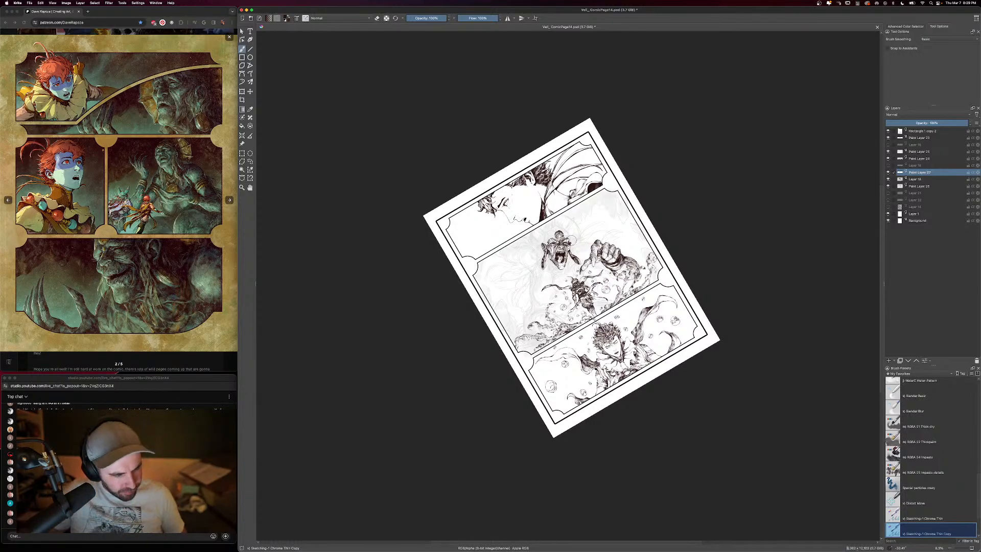
key("super+equal")
key("super+equal")
key("super+equal")
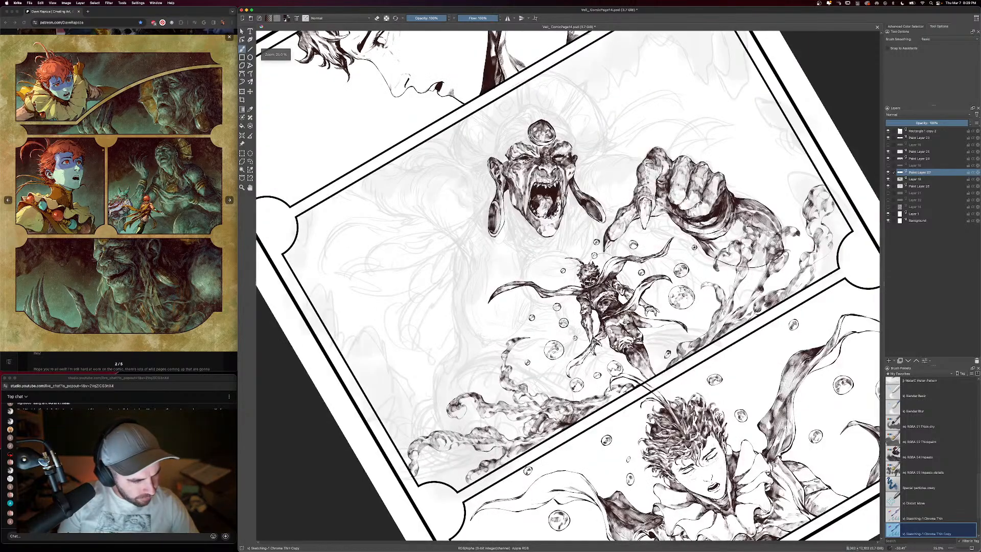
left_click_drag(614, 225, 620, 271)
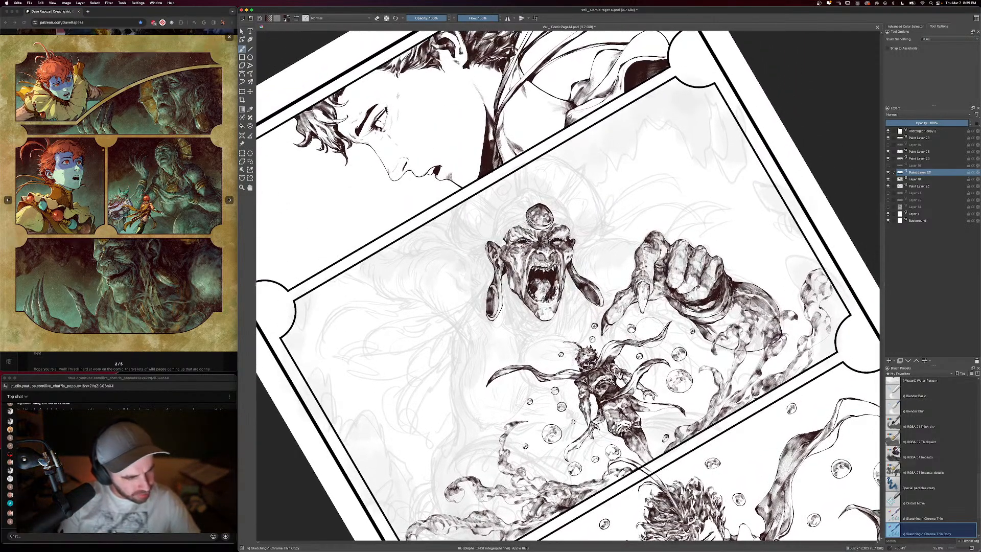
Ink the ridged crown of the creature's head and the band that wraps around the forehead orb
key("super+minus")
key("super+equal")
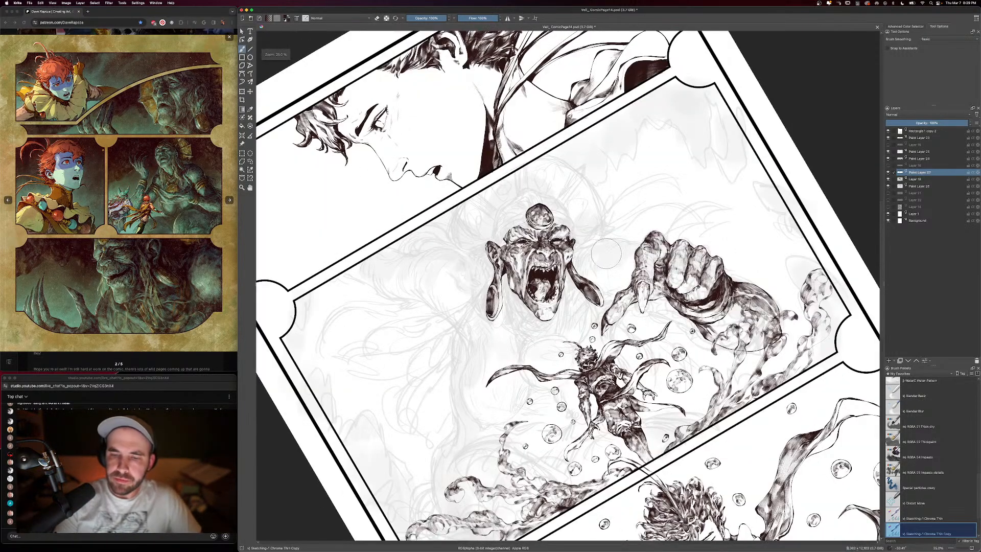
left_click_drag(617, 238, 630, 275)
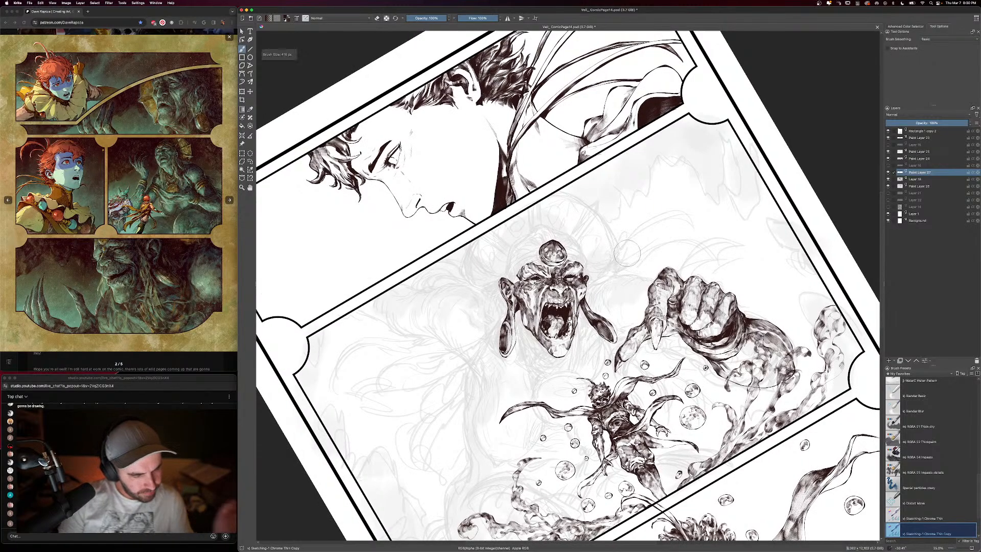
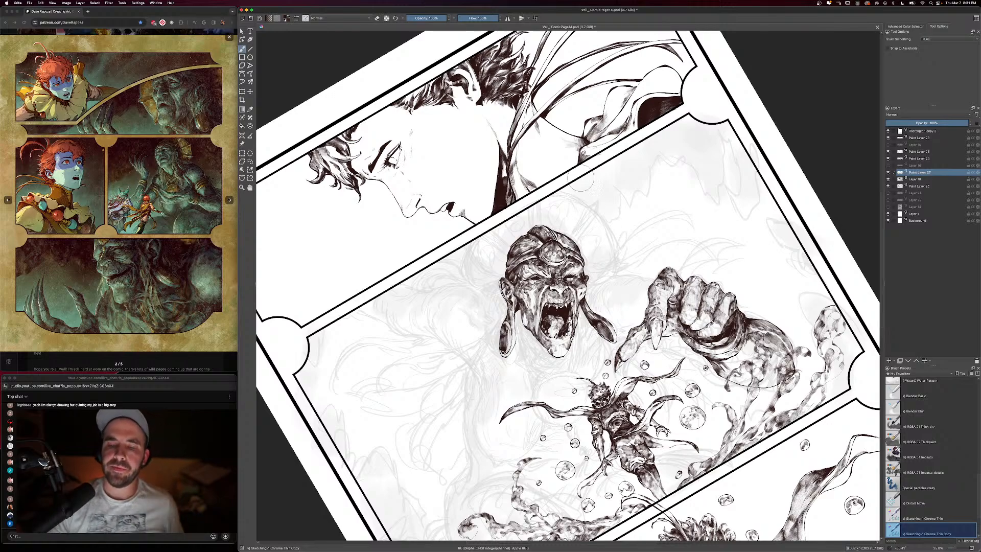
Examine how the inked crown of the head reads against the whole comic page
key("minus")
key("minus")
key("plus")
key("plus")
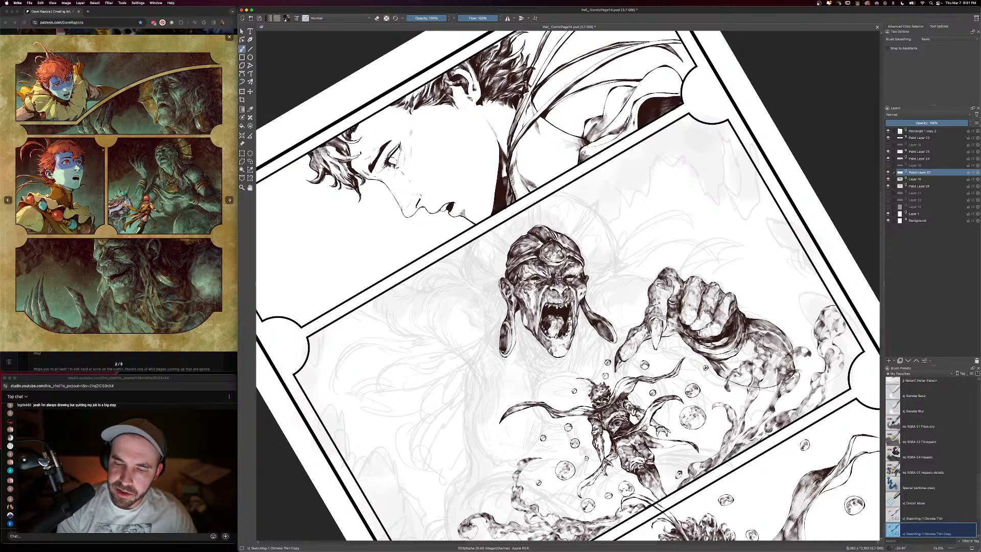
key("minus")
key("minus")
key("plus")
key("plus")
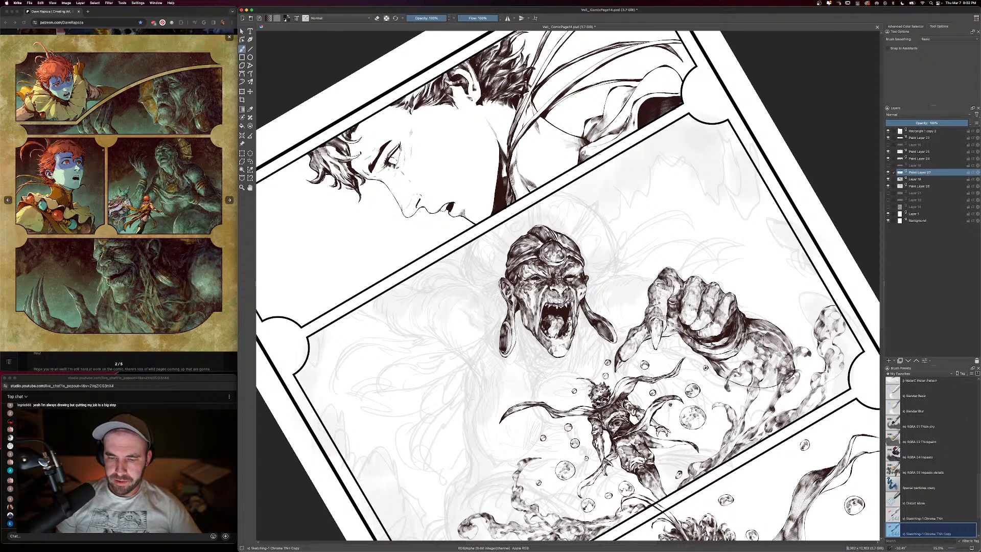
Ink the long neck strand running down from the ear past the jaw and shade it dark with a larger brush
left_click_drag(670, 404, 664, 336)
key("bracketright")
key("bracketright")
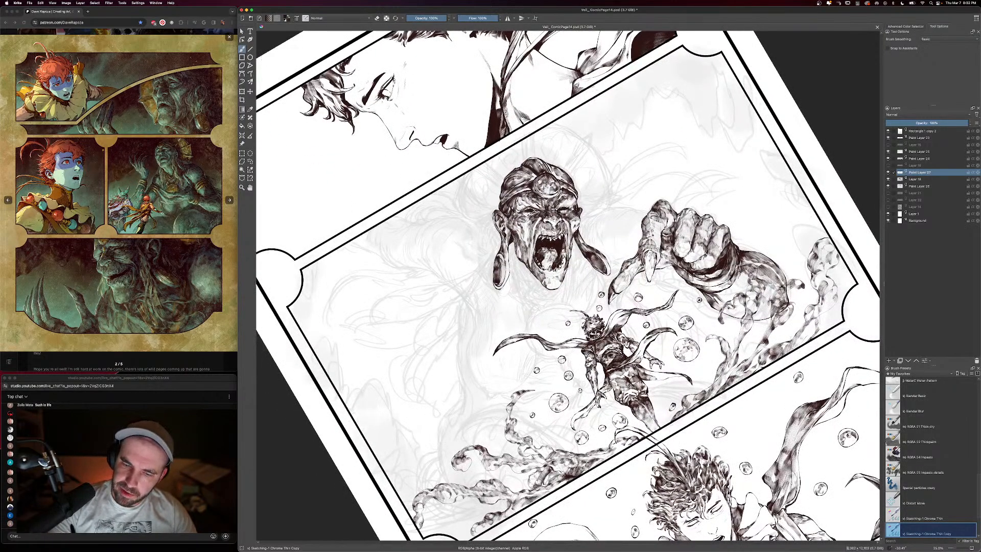
left_click_drag(513, 280, 530, 316)
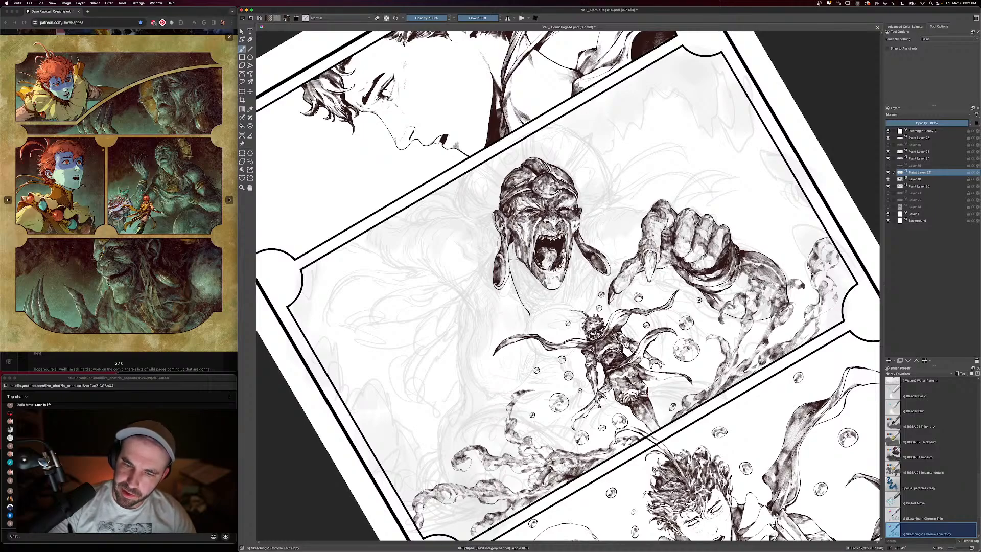
left_click_drag(515, 249, 535, 308)
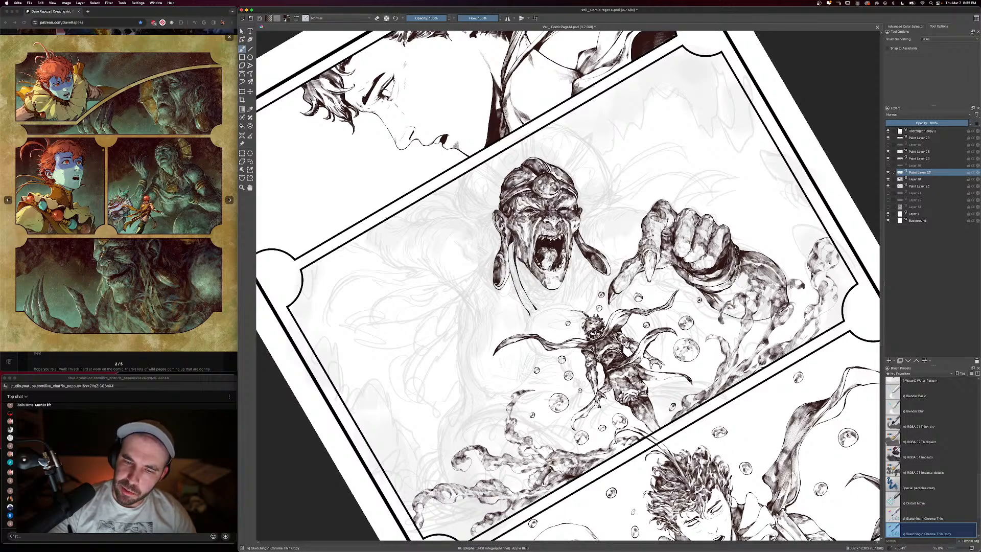
left_click_drag(510, 244, 511, 265)
left_click_drag(510, 243, 518, 290)
left_click_drag(511, 259, 527, 310)
left_click_drag(526, 307, 535, 311)
left_click_drag(533, 315, 537, 311)
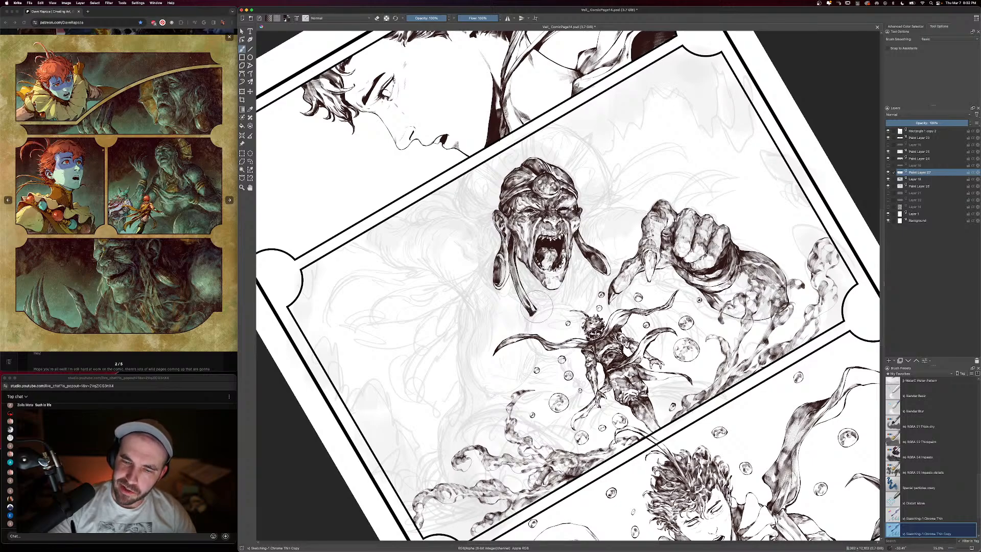
Ink the round ring beneath the chin and shade the neck between the jaw and the ring
key("minus")
key("minus")
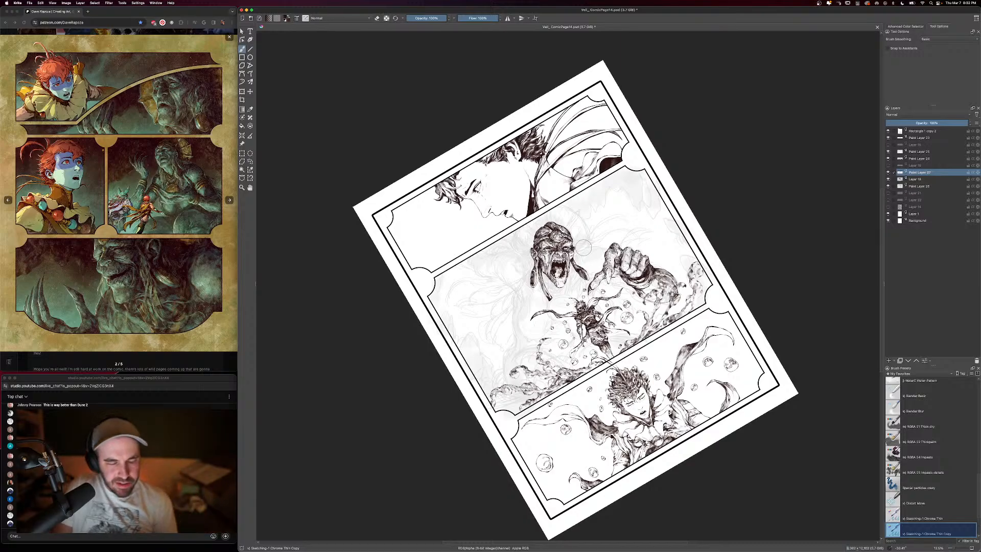
key("plus")
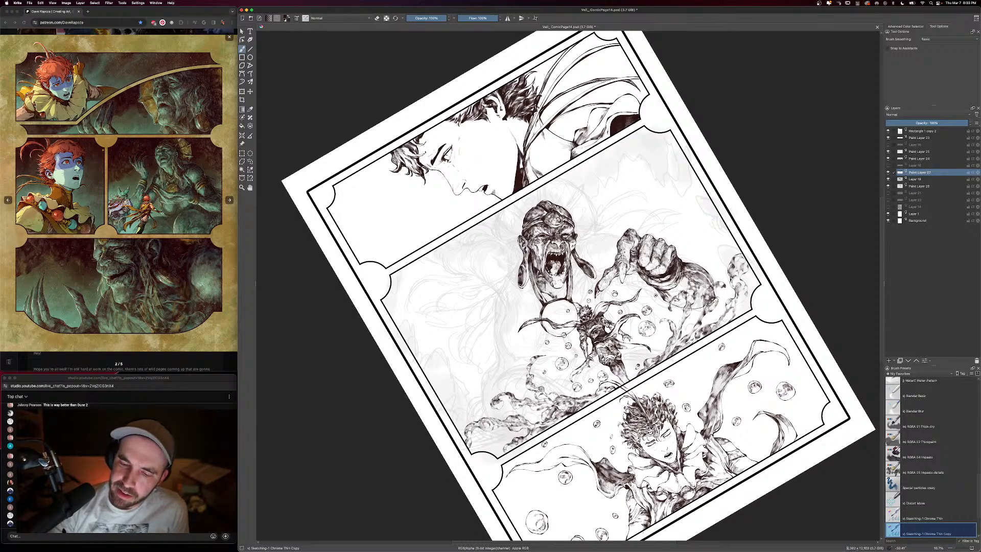
left_click_drag(540, 280, 554, 296)
left_click_drag(572, 279, 561, 298)
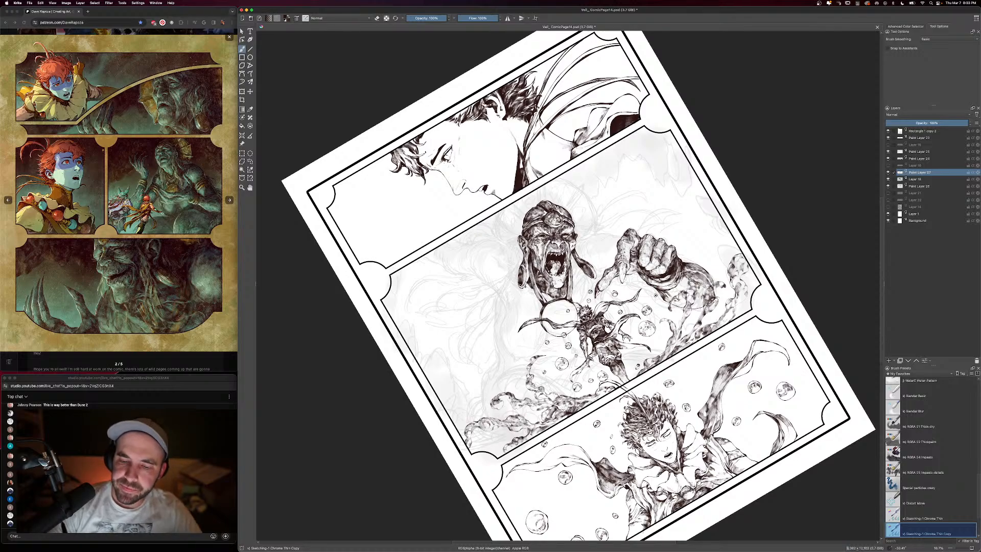
key("e")
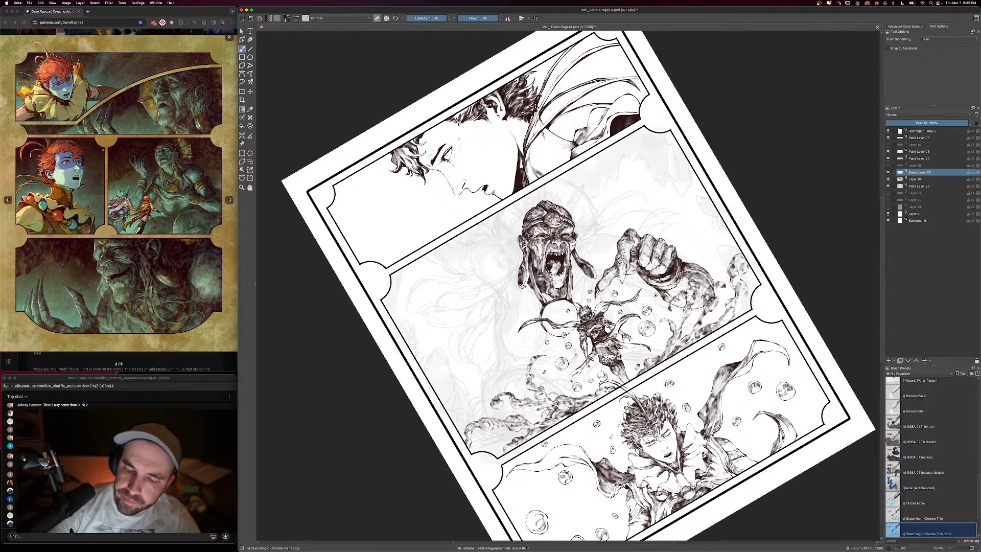
key("e")
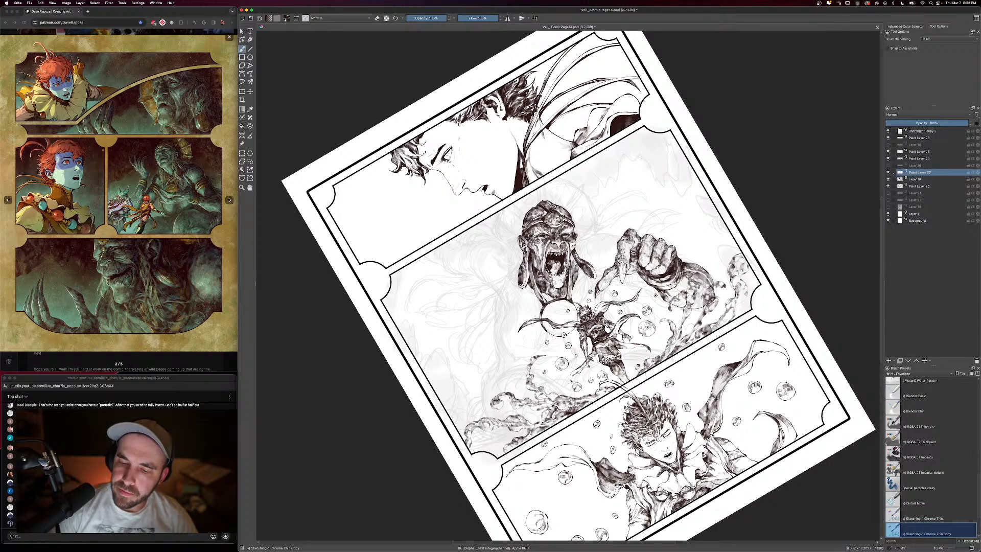
Ink the shoulder and outstretched upper arm beside the ear, with arm bands and a thin ribbon trailing beneath
key("minus")
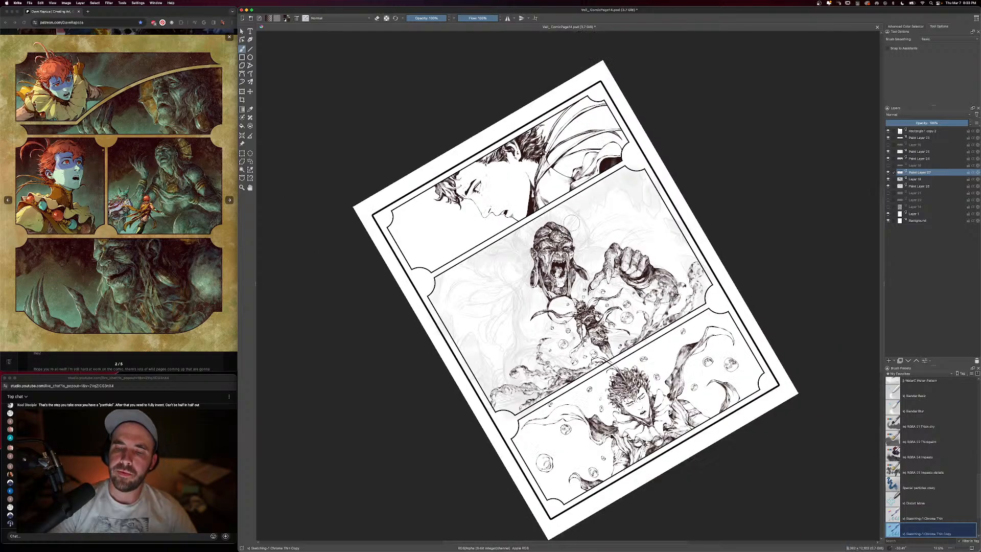
key("equal")
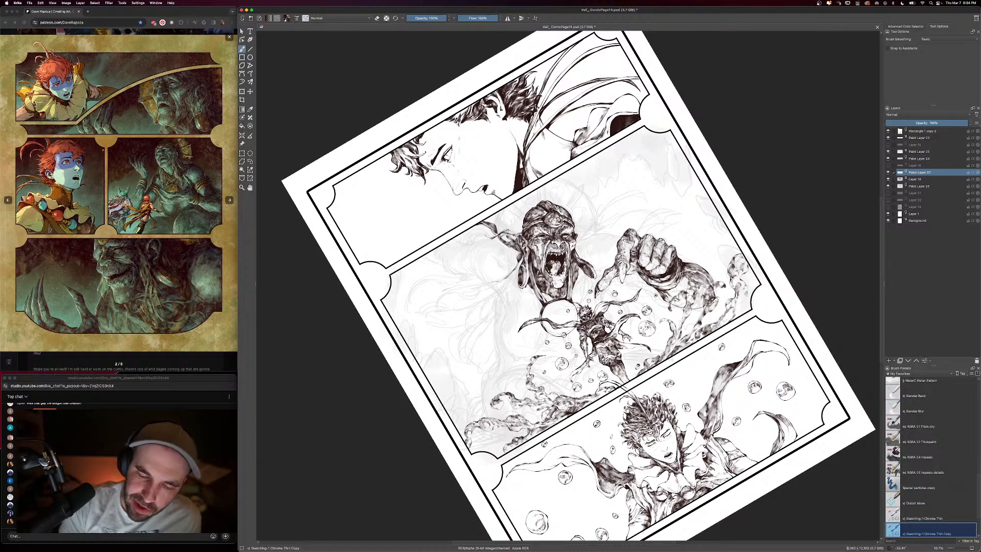
left_click_drag(459, 288, 497, 285)
left_click_drag(497, 285, 516, 271)
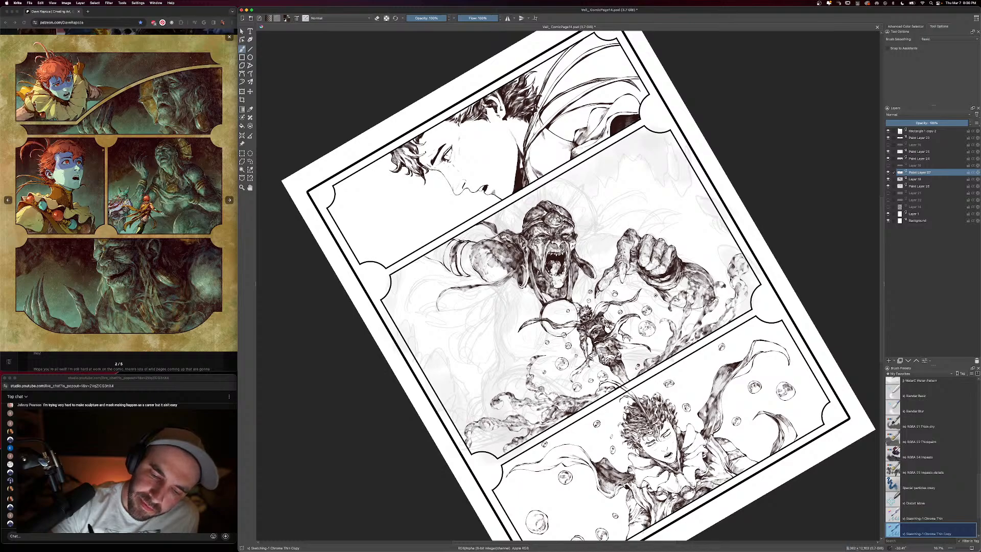
Refine the arm bands by erasing and redrawing, and extend the darkly shaded arm to the panel border
key("e")
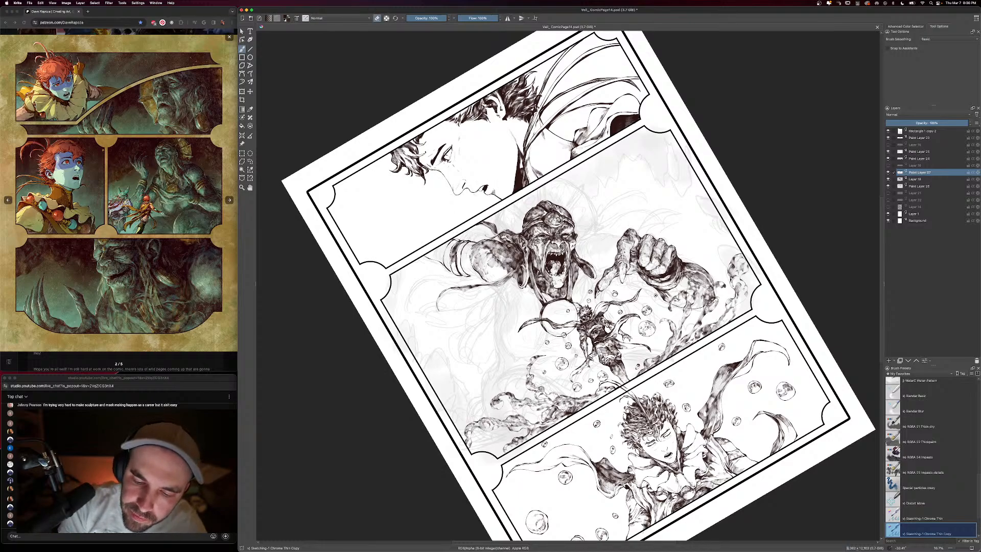
key("e")
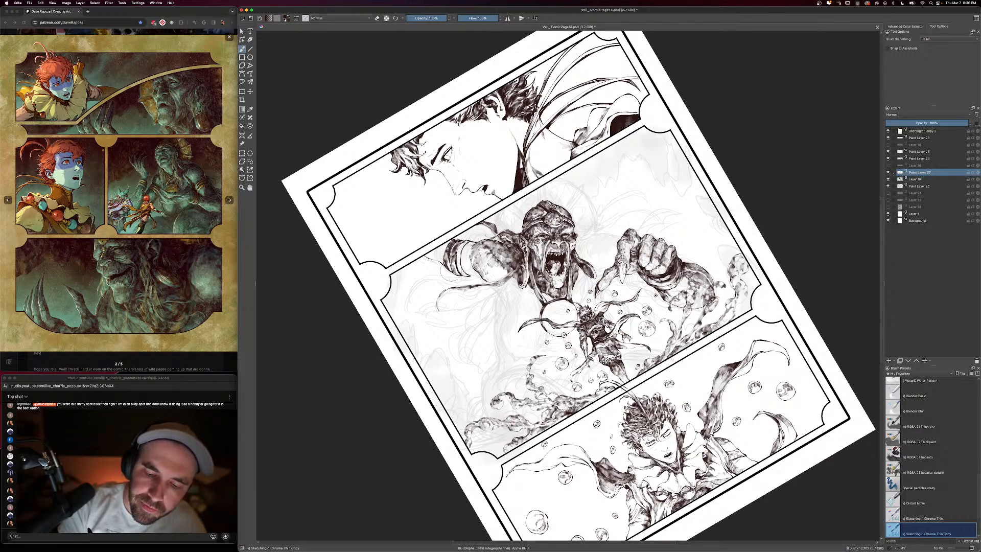
key("e")
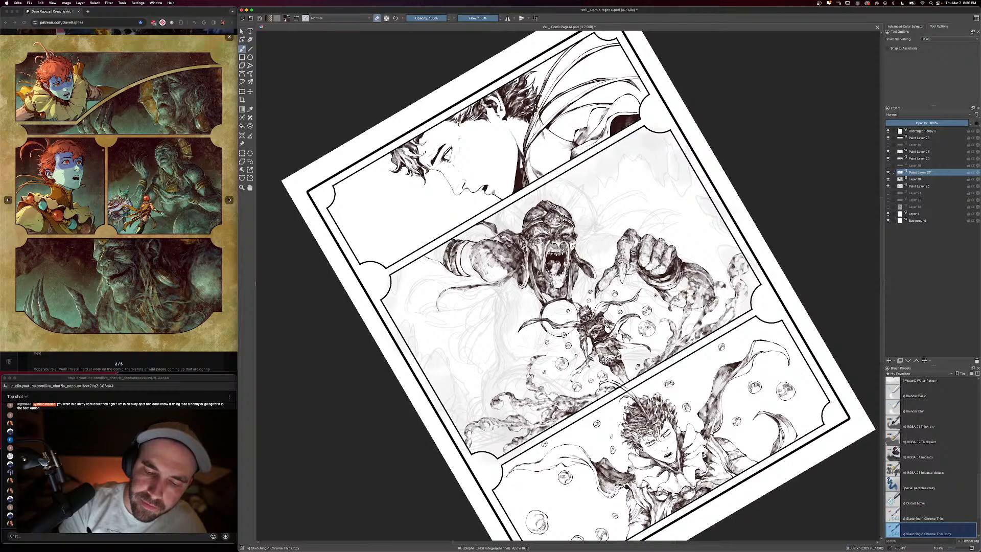
key("e")
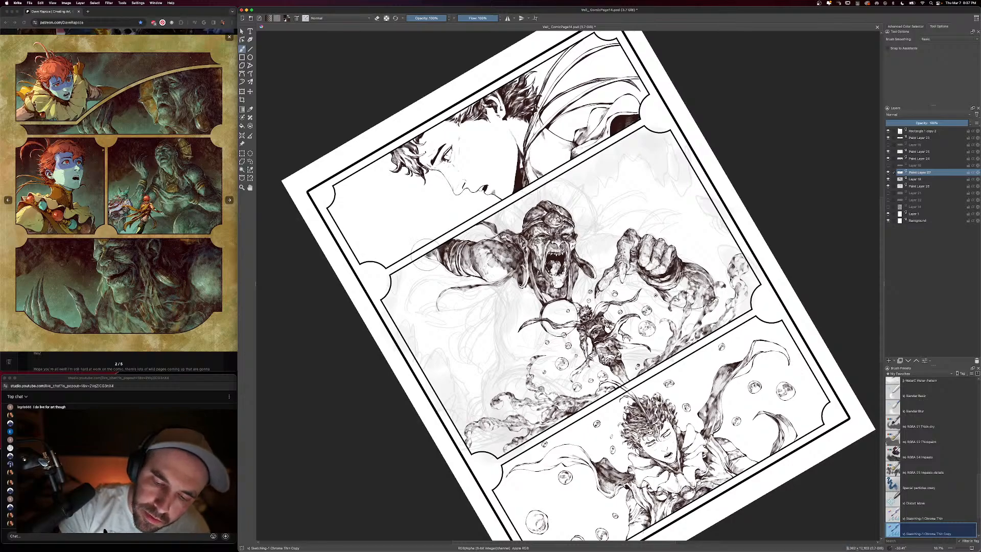
Shade the underside of the shoulder near the neck and ink a second ribbon trailing below the arm
key("super+minus")
key("super+minus")
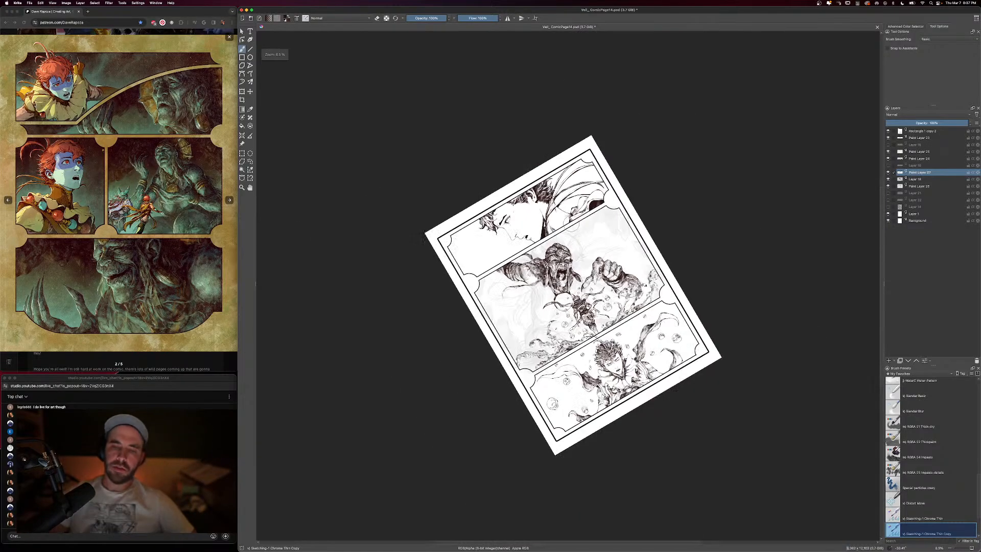
key("super+plus")
key("super+plus")
key("super+plus")
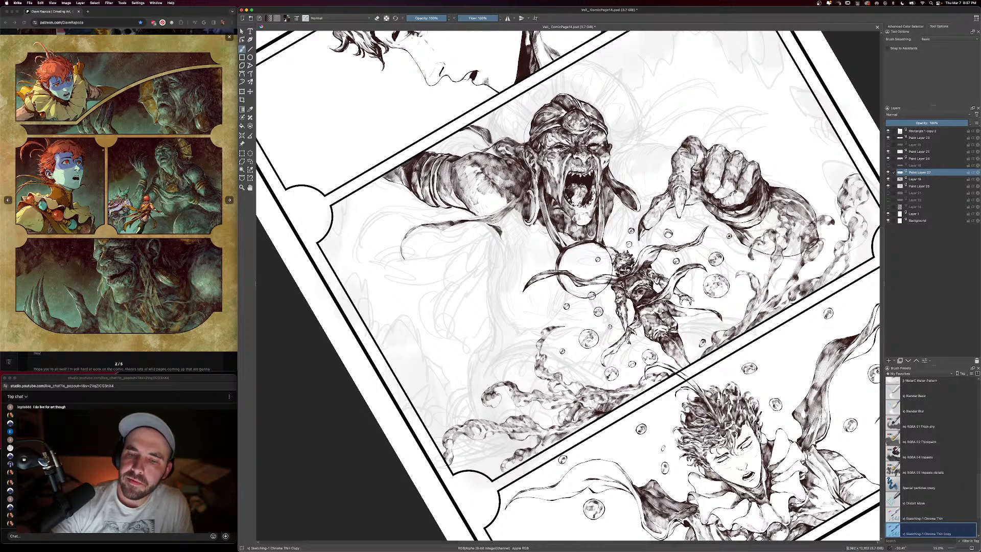
mouse_move(516, 205)
left_mouse_down()
mouse_move(488, 237)
mouse_move(435, 258)
mouse_move(412, 297)
mouse_move(463, 245)
mouse_move(511, 225)
mouse_move(490, 237)
left_mouse_up()
key("e")
key("e")
mouse_move(520, 205)
left_mouse_down()
mouse_move(501, 230)
mouse_move(479, 216)
left_mouse_up()
left_click_drag(511, 200, 488, 216)
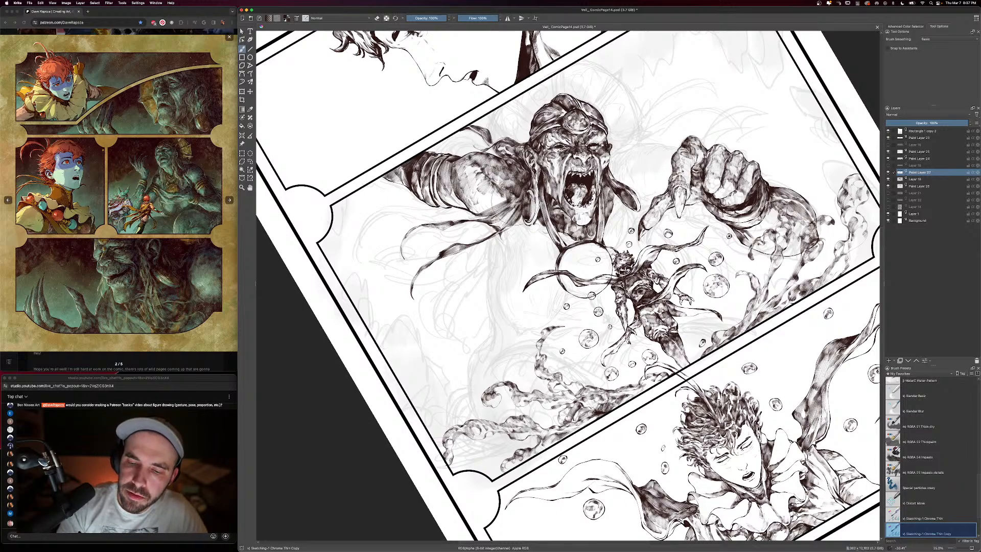
left_click_drag(512, 201, 488, 219)
left_click_drag(510, 204, 486, 220)
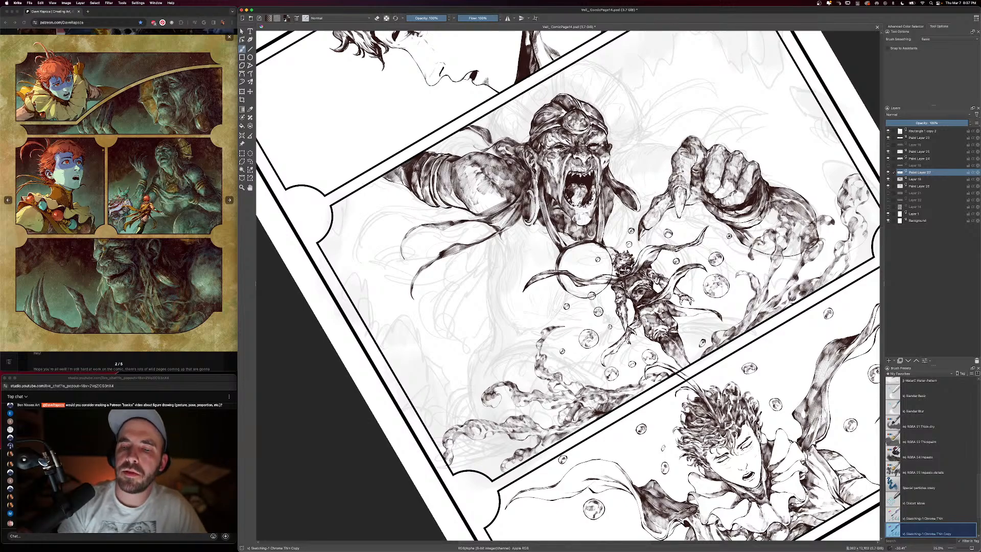
Ink the ribbons hanging straight down from the armpit and fill their folds with dark shading
key("super+minus")
key("super+minus")
key("super+minus")
key("super+equal")
key("super+equal")
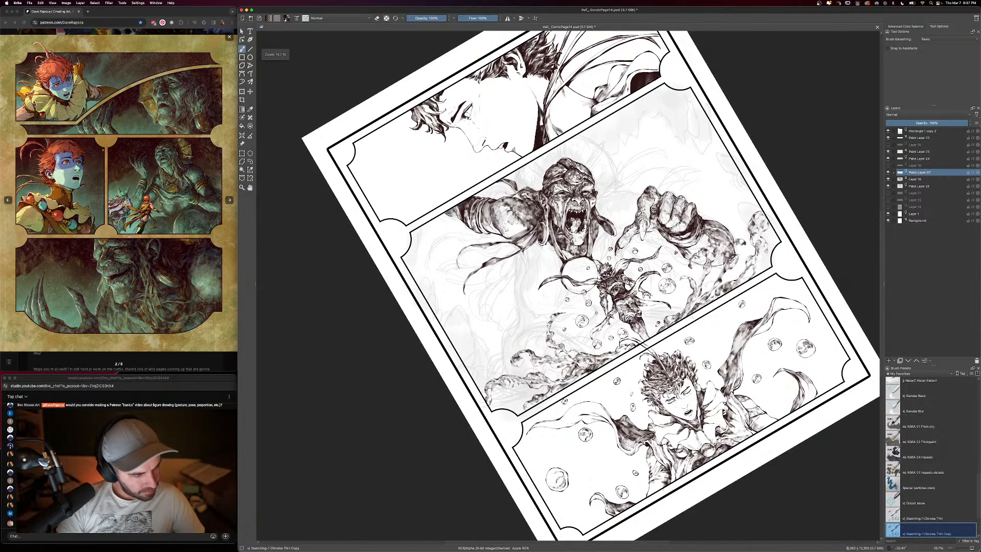
key("super+equal")
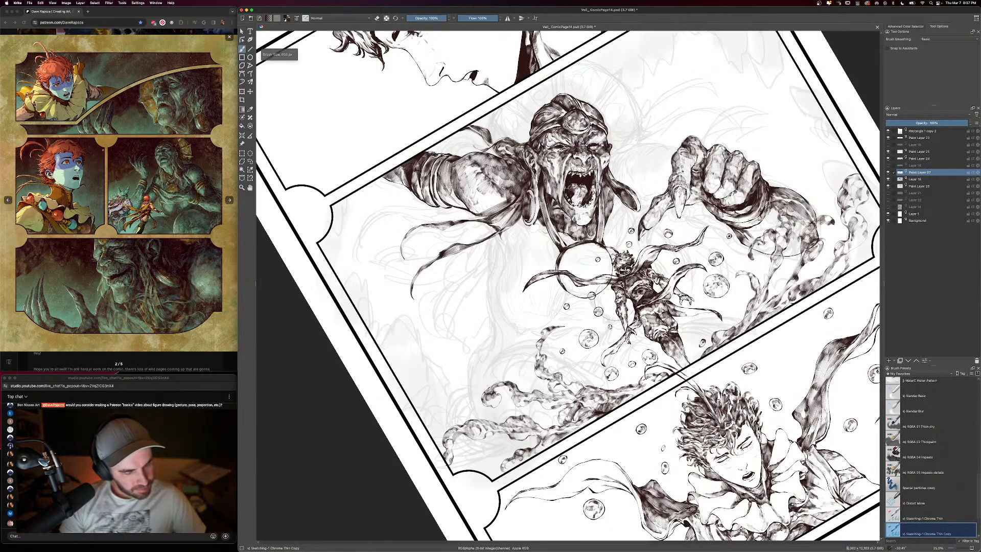
left_click_drag(613, 301, 598, 299)
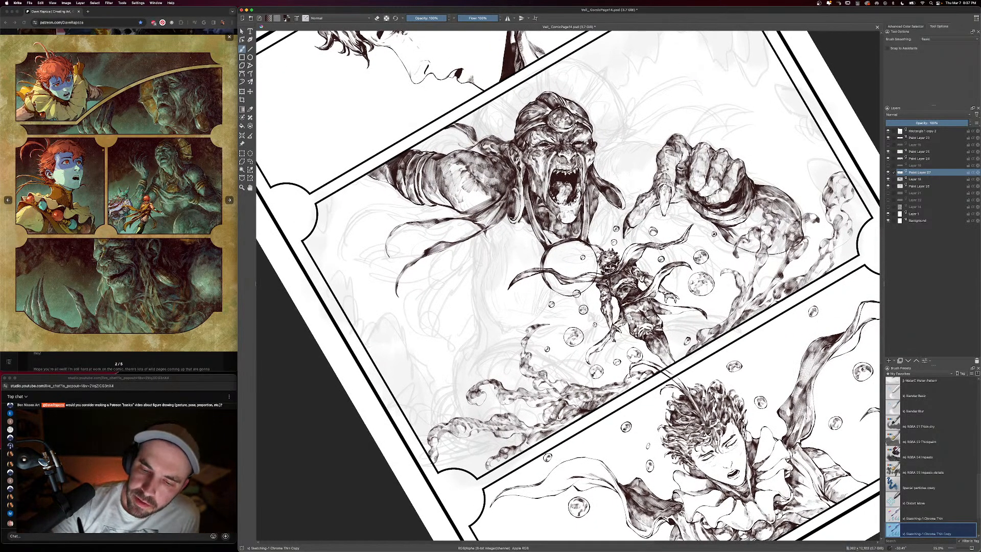
left_click_drag(484, 231, 489, 264)
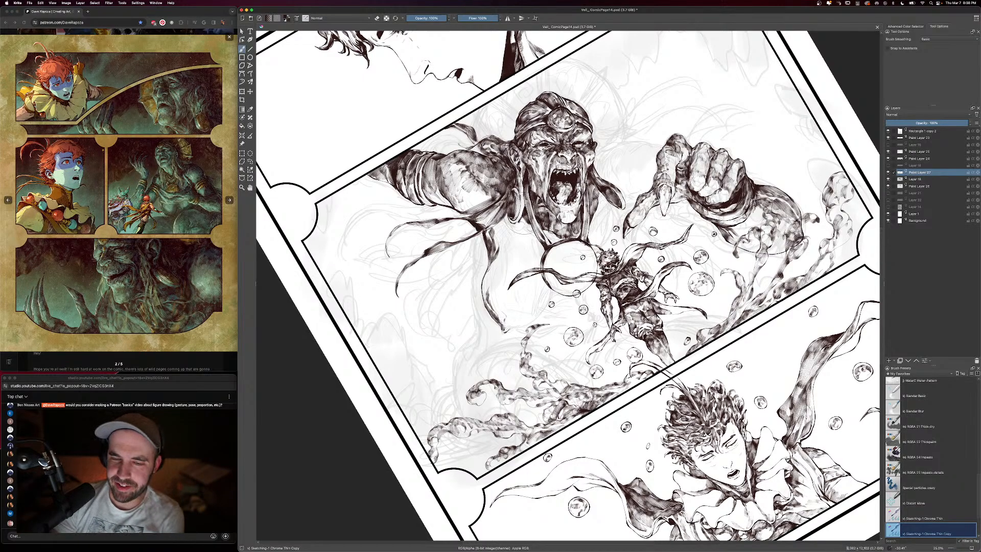
left_click_drag(480, 236, 475, 268)
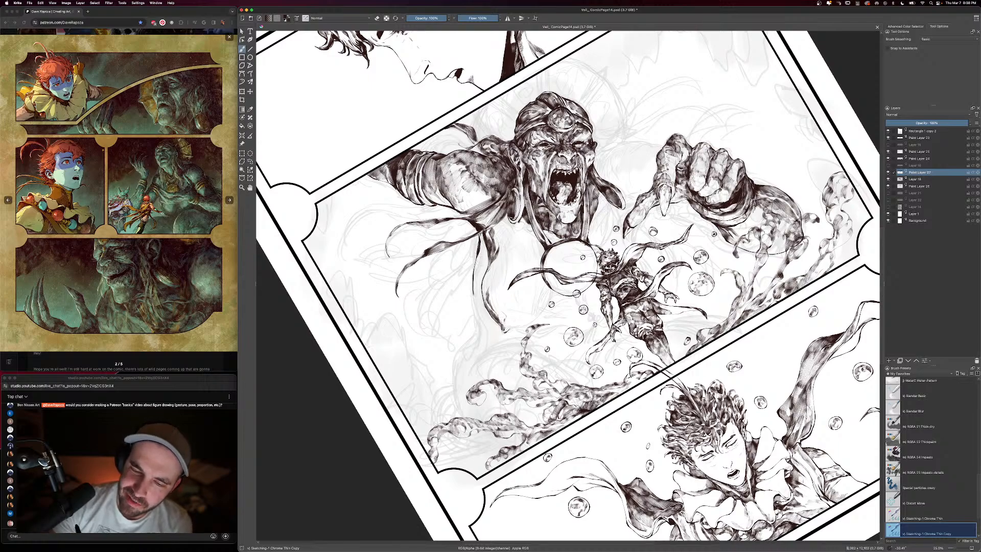
mouse_move(481, 238)
left_mouse_down()
mouse_move(480, 297)
mouse_move(493, 312)
left_mouse_up()
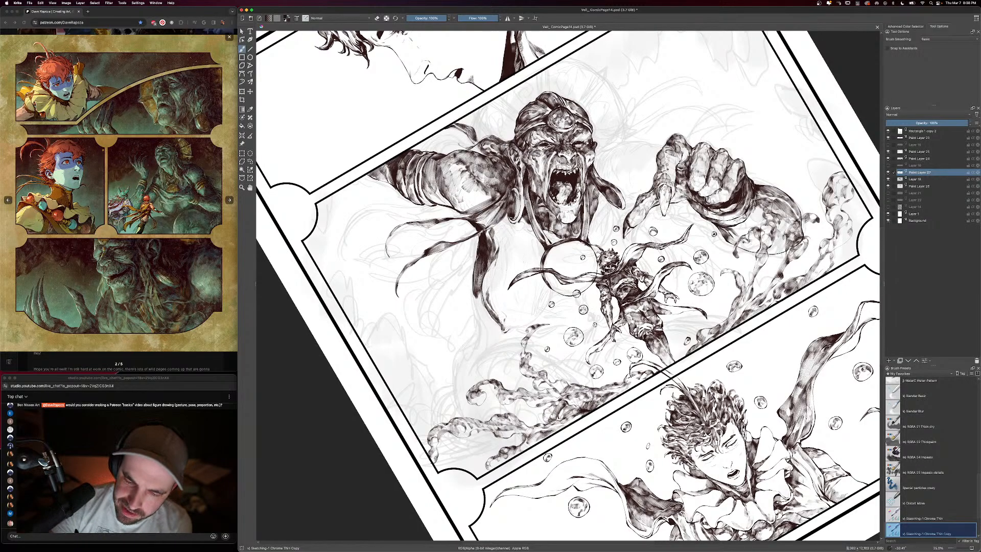
mouse_move(489, 263)
left_mouse_down()
mouse_move(484, 299)
mouse_move(479, 290)
left_mouse_up()
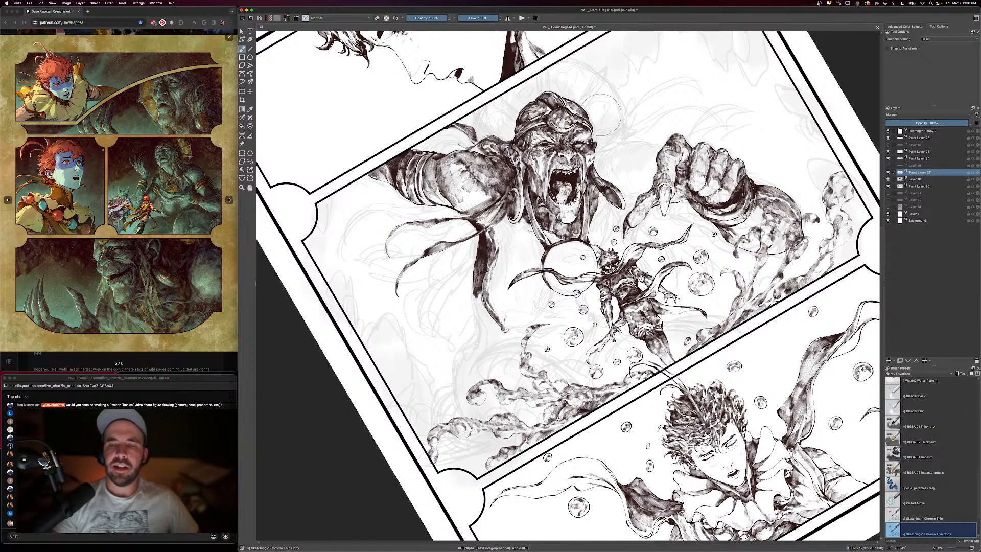
Ink the side of the creature's torso below the armpit beside the hanging ribbons, alternating brush strokes with erasing
key("minus")
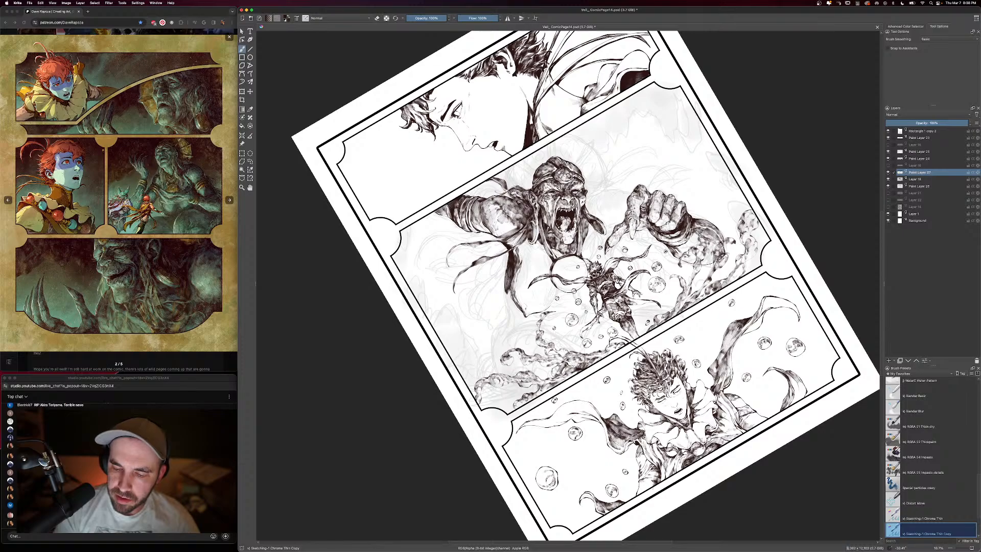
key("bracketright")
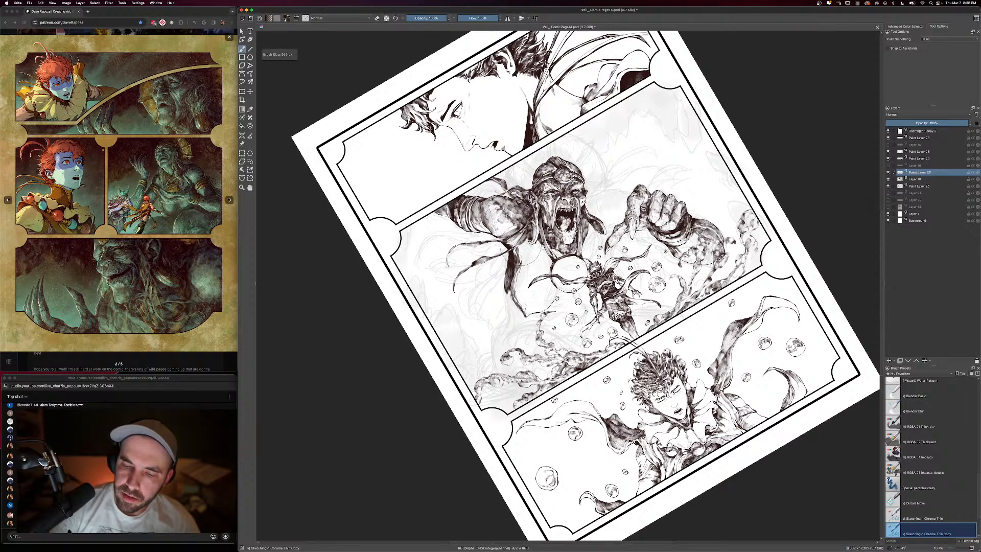
key("e")
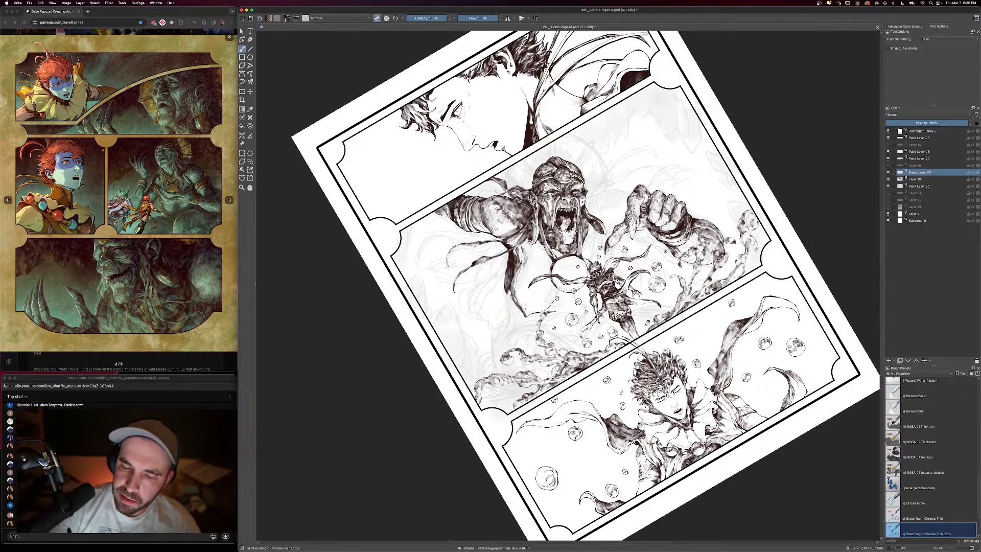
key("e")
key("e")
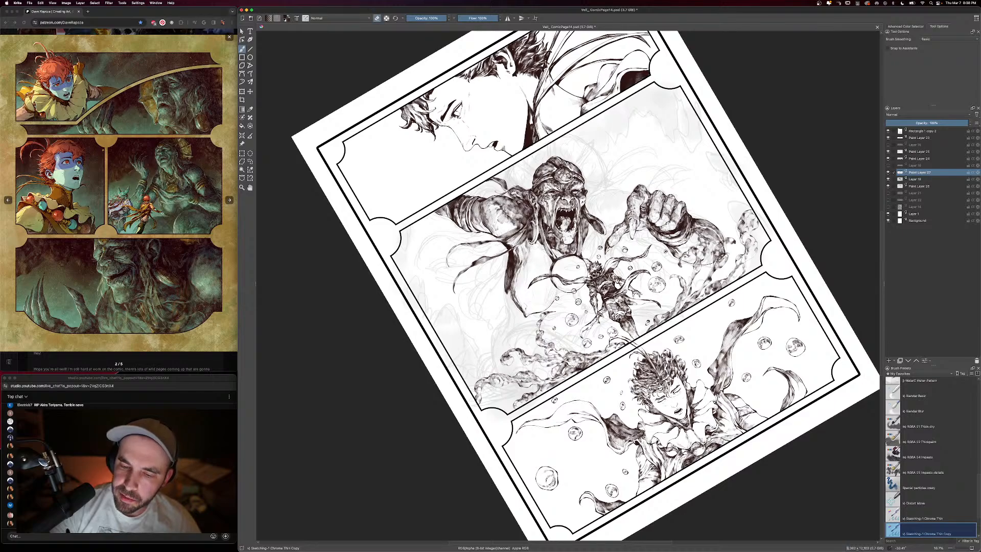
key("e")
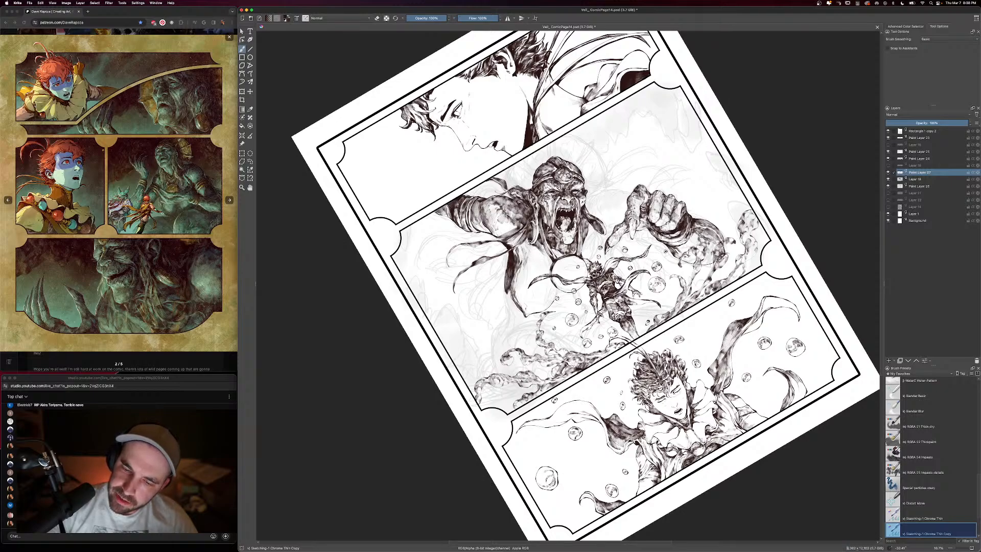
key("e")
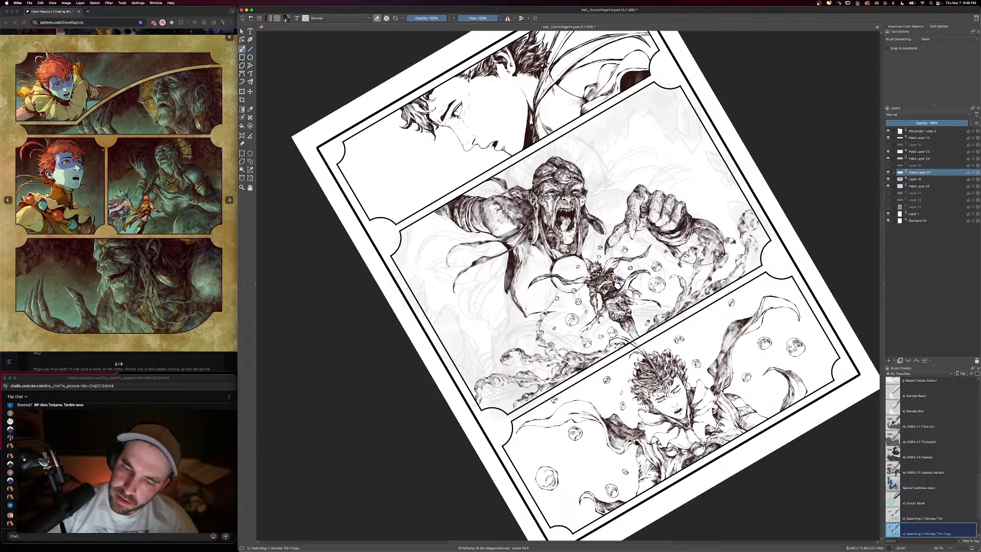
key("e")
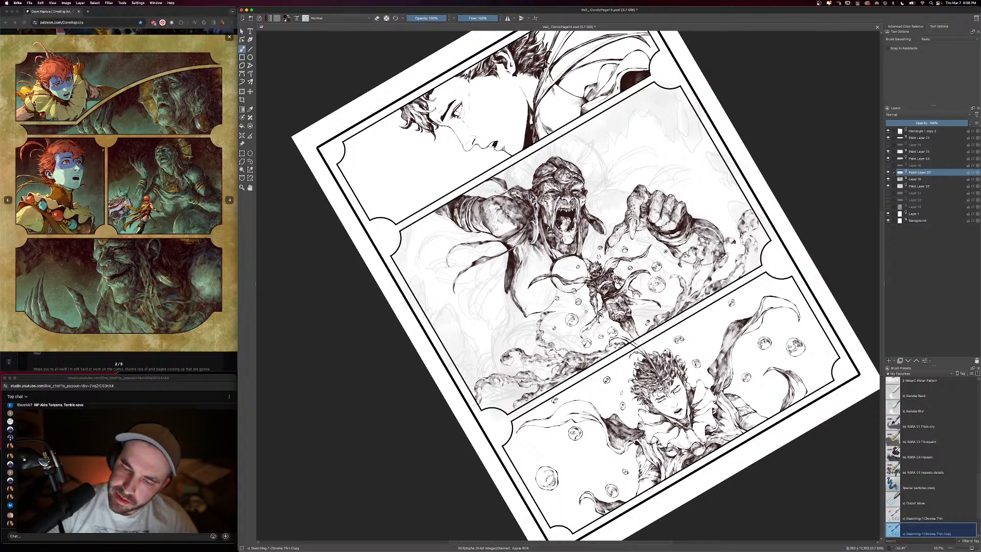
key("e")
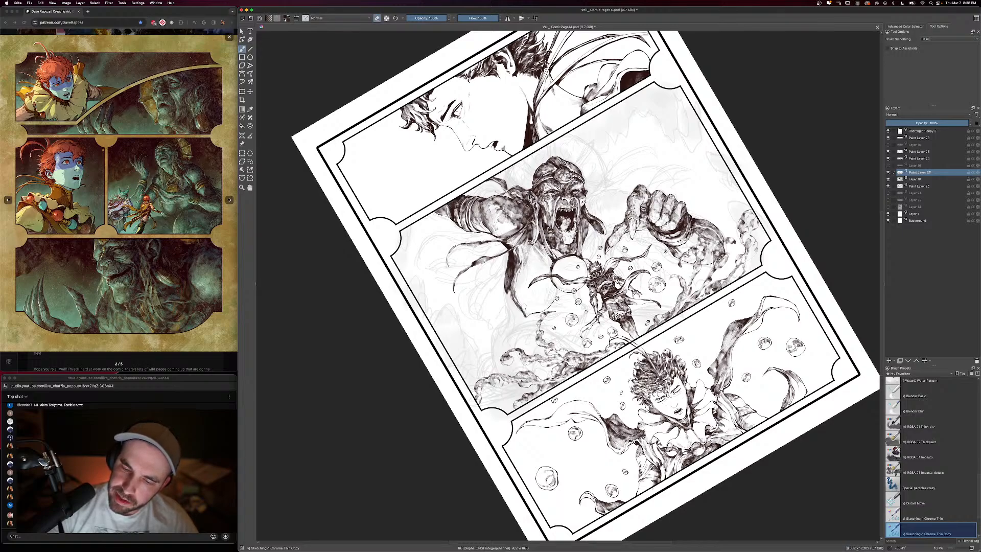
key("e")
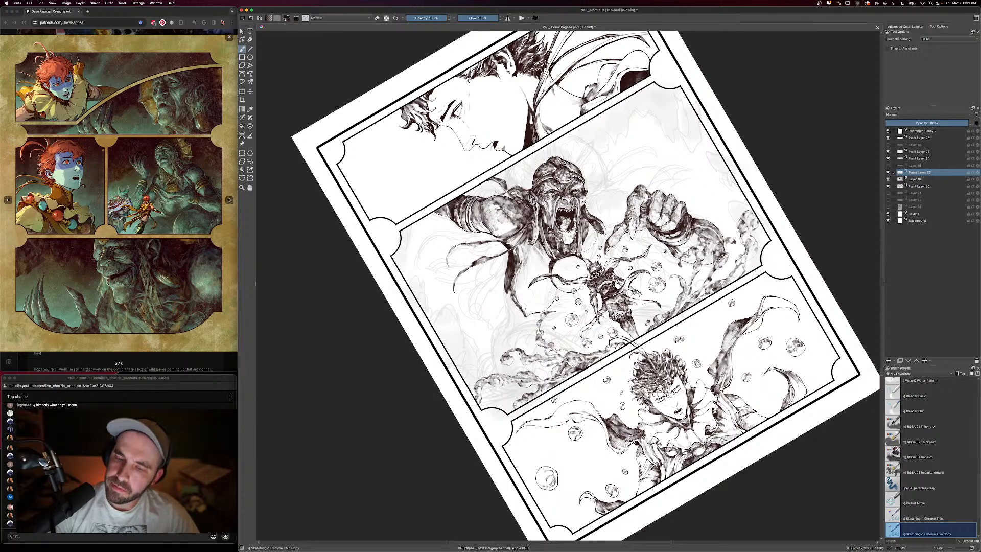
Shade the large round orb beneath the creature's chin, erasing highlights to give it a glassy, reflective surface
key("super+minus")
key("super+minus")
key("super+equal")
key("super+equal")
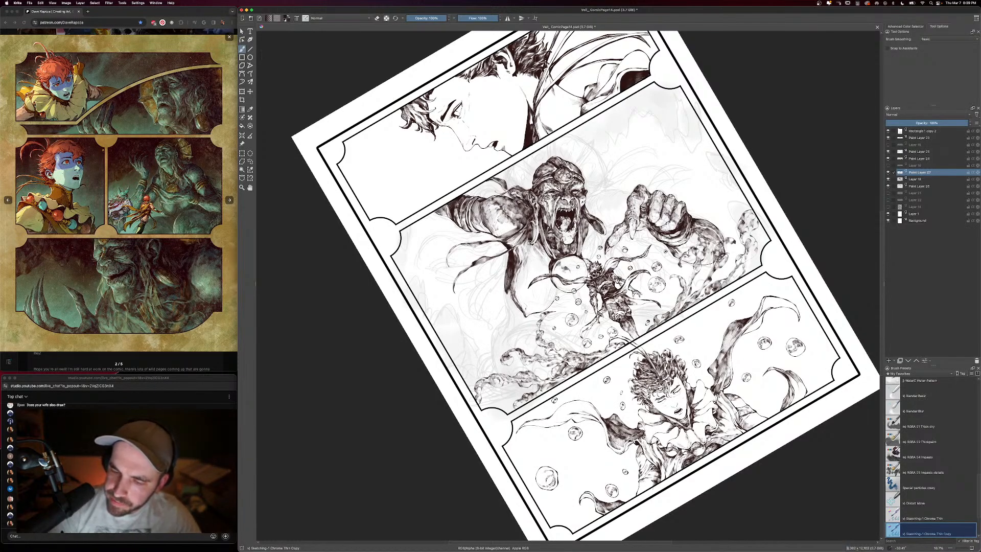
key("e")
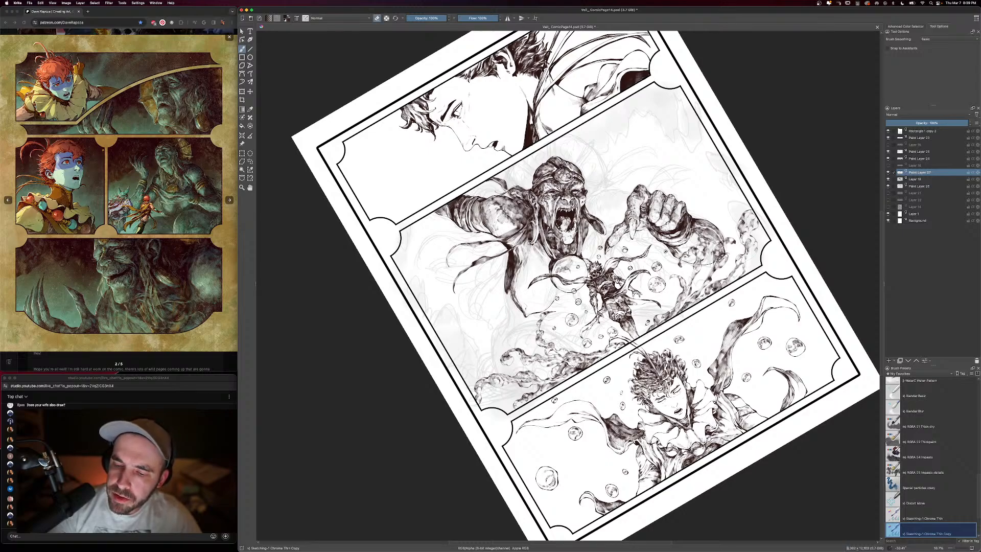
key("e")
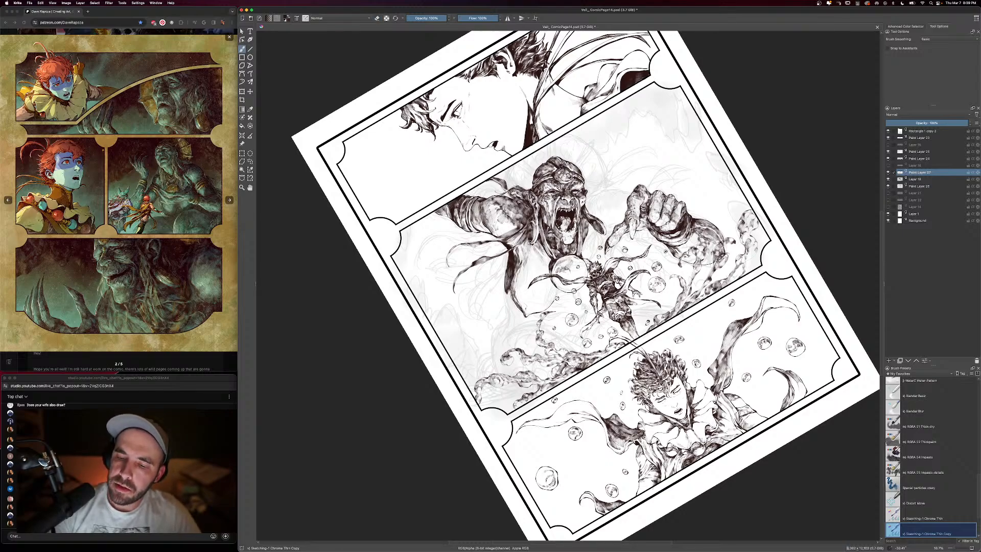
key("e")
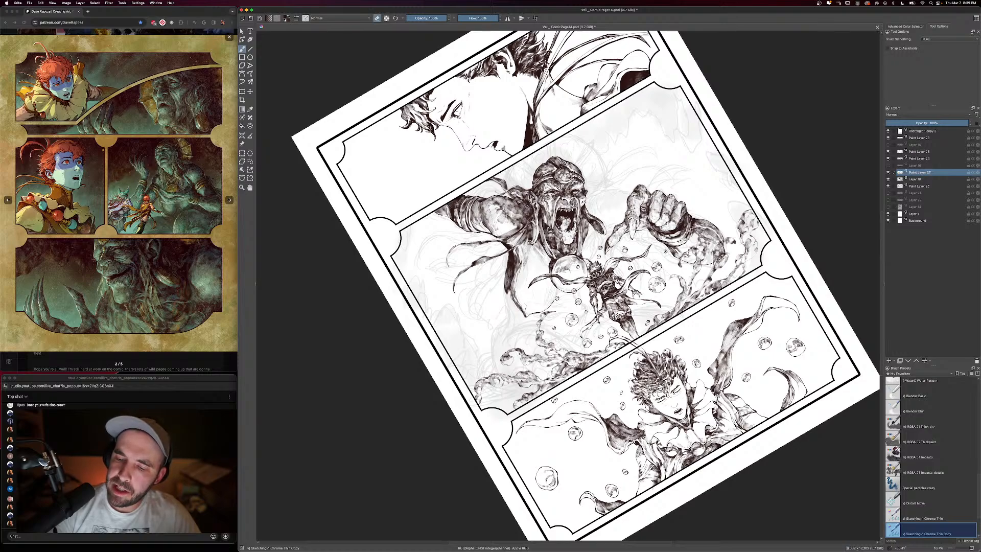
key("e")
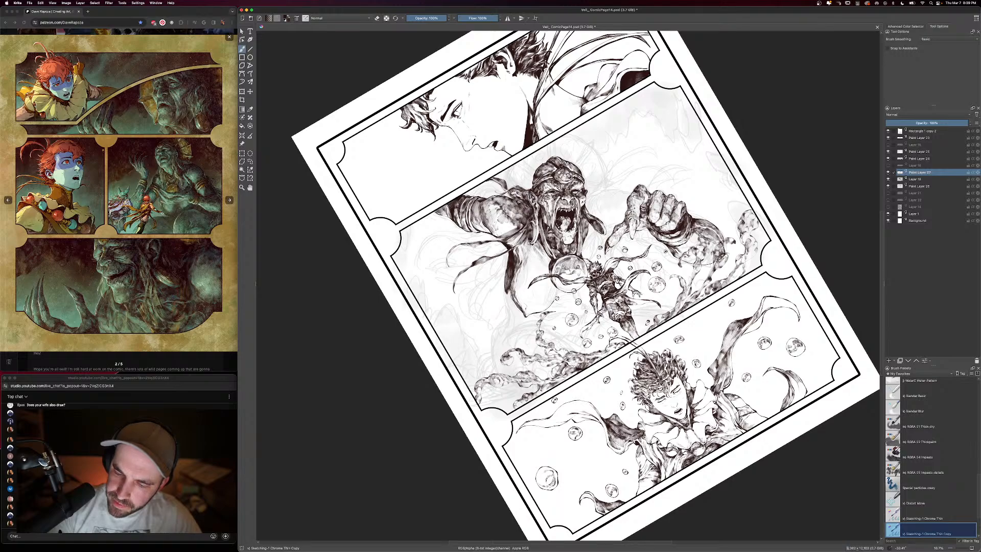
key("e")
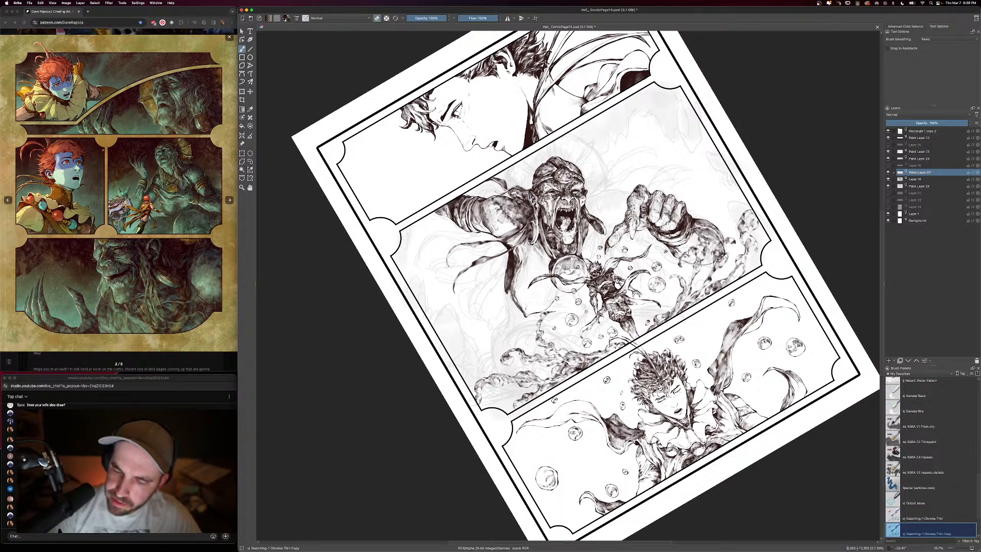
key("e")
left_click_drag(555, 274, 578, 292)
key("e")
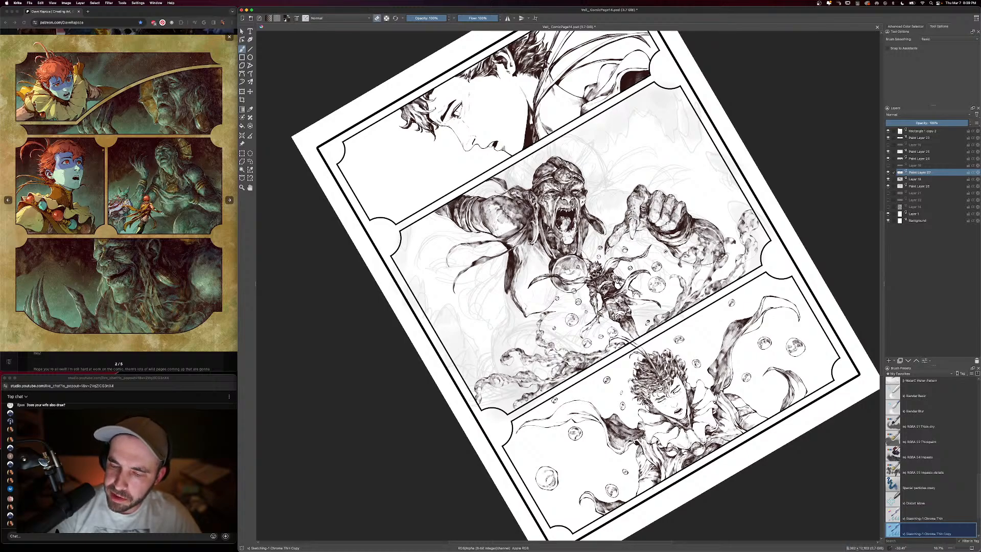
key("e")
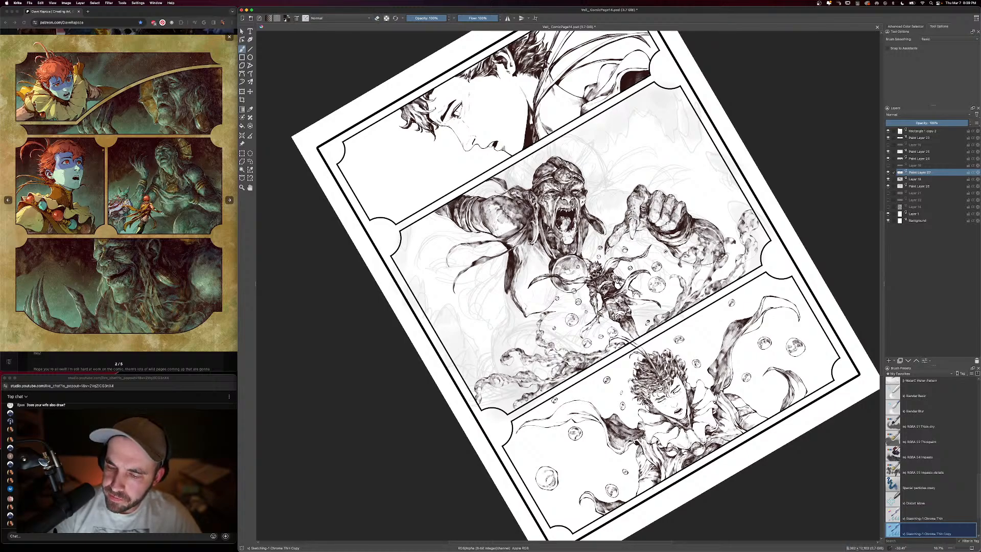
Examine the whole page at reduced size to judge how the inked middle panel reads against the other panels
key("minus")
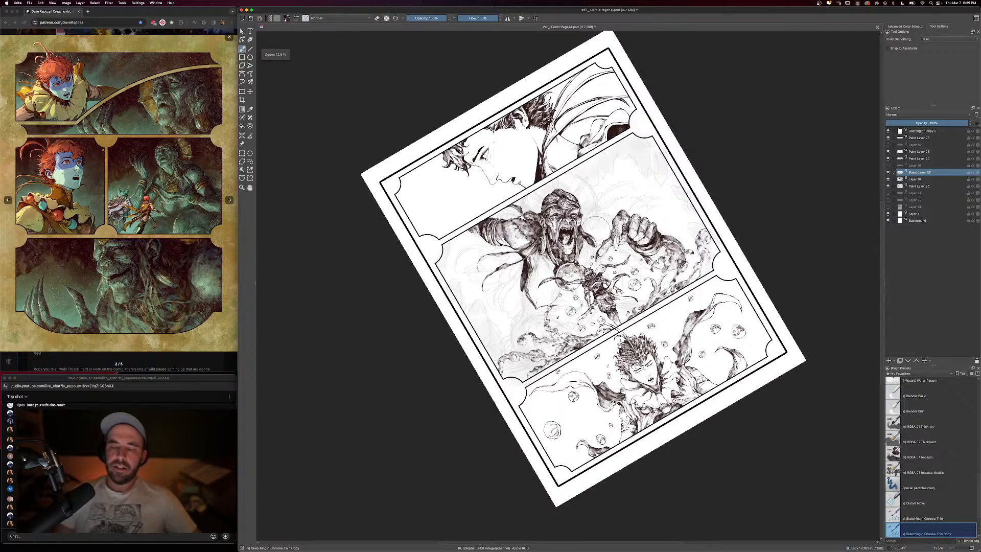
key("plus")
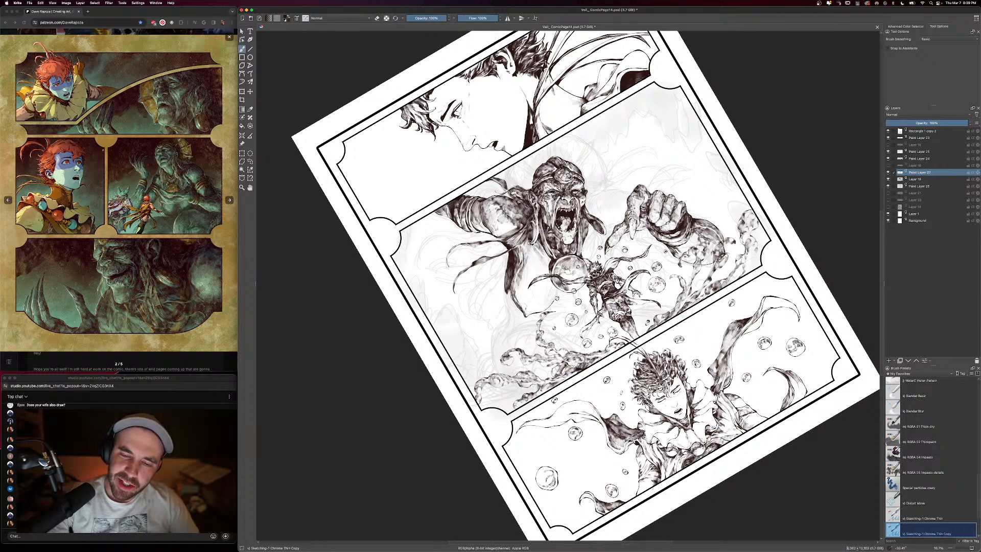
key("super+minus")
key("super+minus")
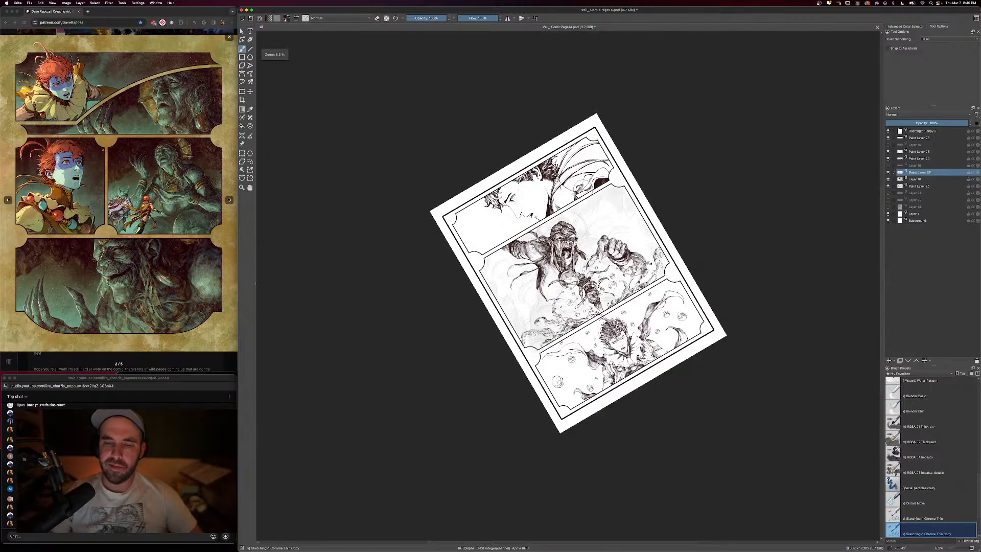
key("super+equal")
key("super+equal")
key("bracketleft")
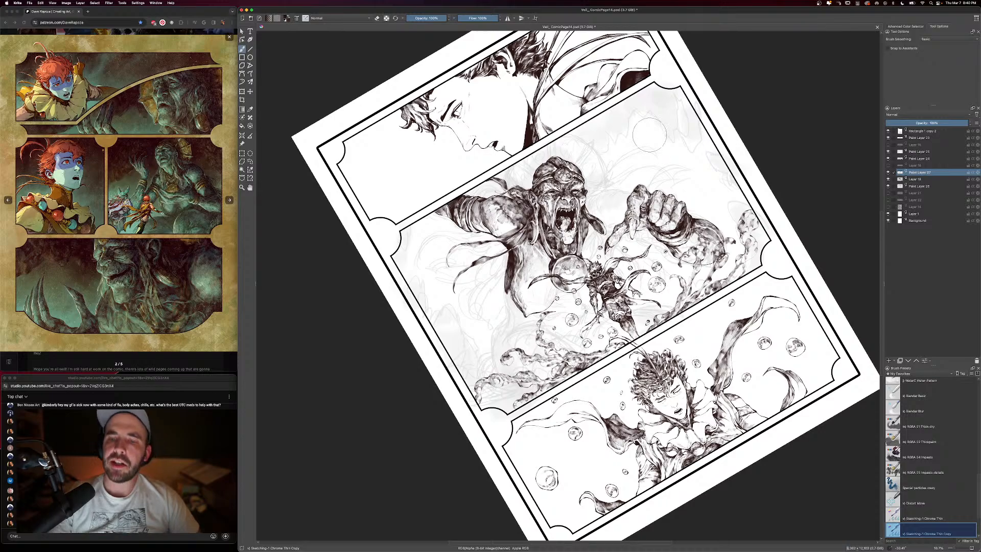
key("super+minus")
key("super+plus")
Ink more curling ribbons fanning out from the armpit below the outstretched arm toward the panel border
left_click_drag(584, 346, 604, 303)
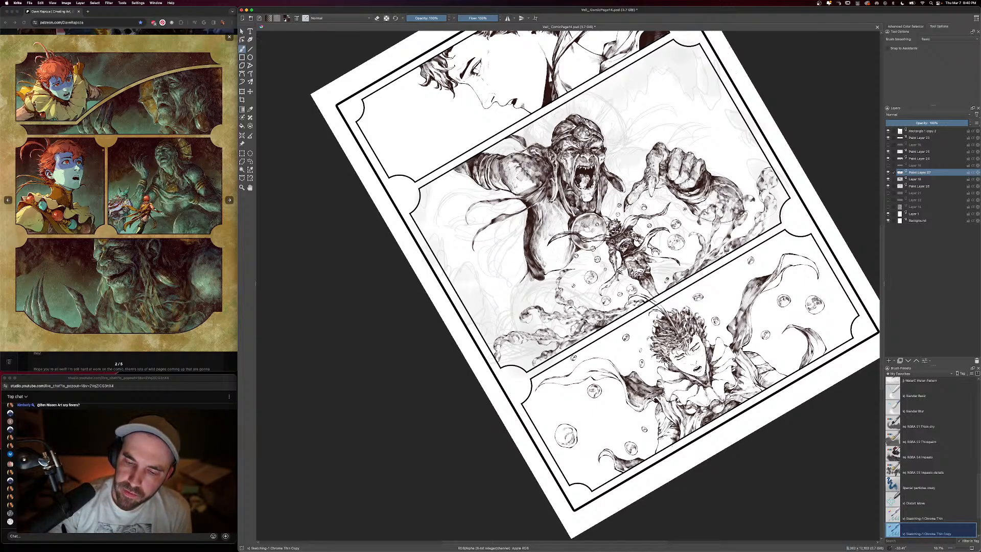
left_click_drag(526, 234, 524, 253)
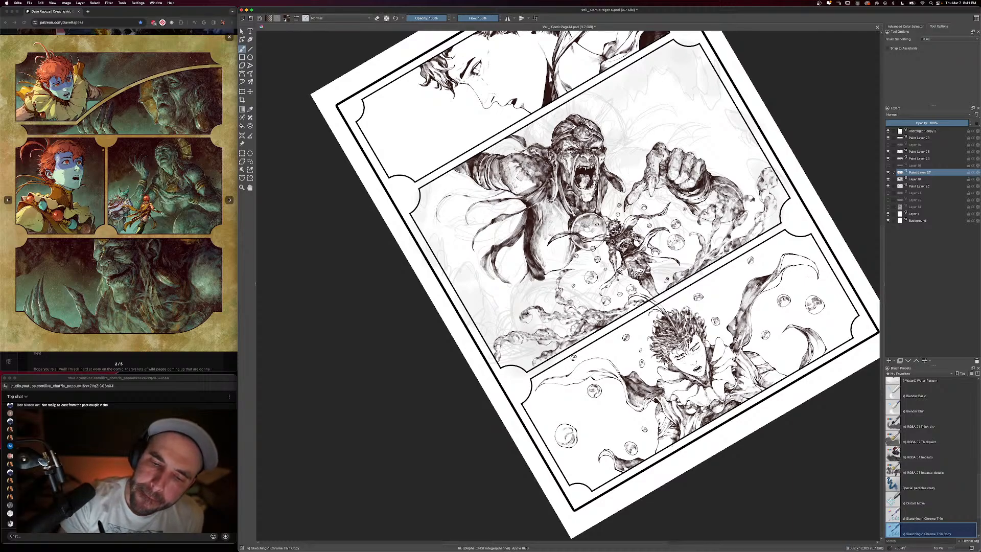
left_click_drag(442, 203, 479, 197)
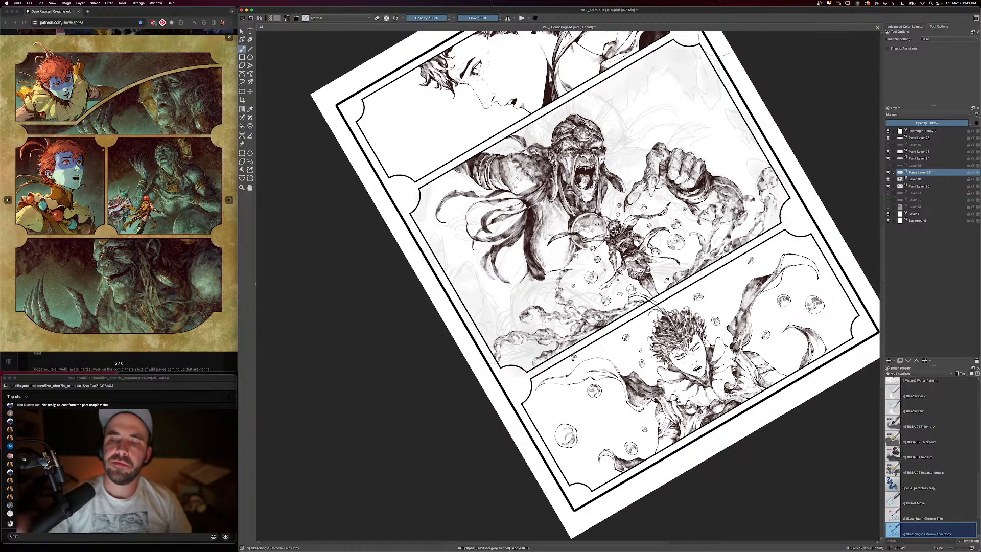
Refine and darken the ribbons where they gather at the armpit, alternating ink strokes and erasing
key("e")
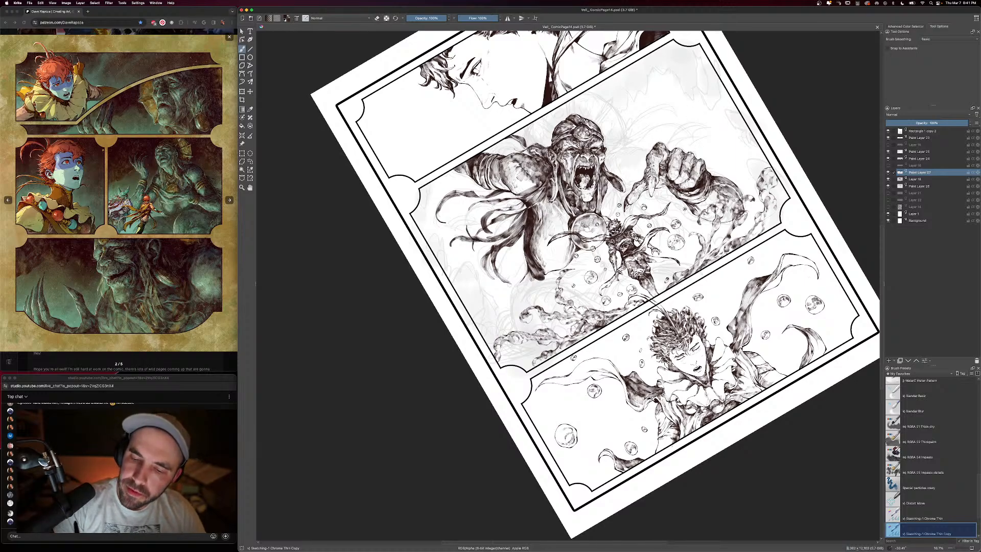
left_click_drag(520, 225, 511, 248)
left_click_drag(522, 234, 516, 252)
mouse_move(525, 244)
left_mouse_down()
mouse_move(515, 252)
mouse_move(509, 238)
left_mouse_up()
mouse_move(510, 201)
left_mouse_down()
mouse_move(496, 233)
mouse_move(512, 243)
left_mouse_up()
key("e")
mouse_move(520, 234)
left_mouse_down()
mouse_move(513, 248)
mouse_move(500, 238)
left_mouse_up()
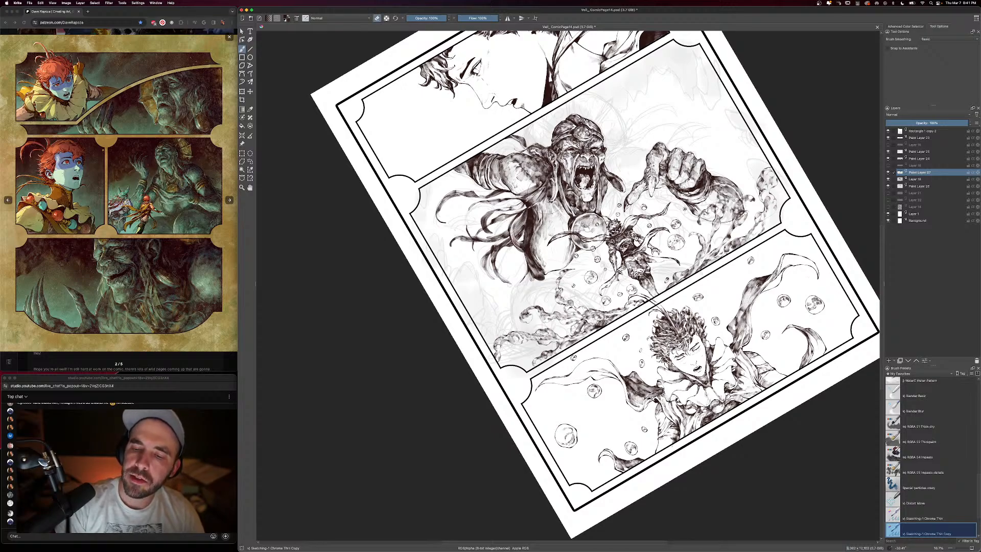
Ink the short ribbons curling above the outstretched upper arm and touch up their edges with the eraser
key("minus")
key("minus")
key("plus")
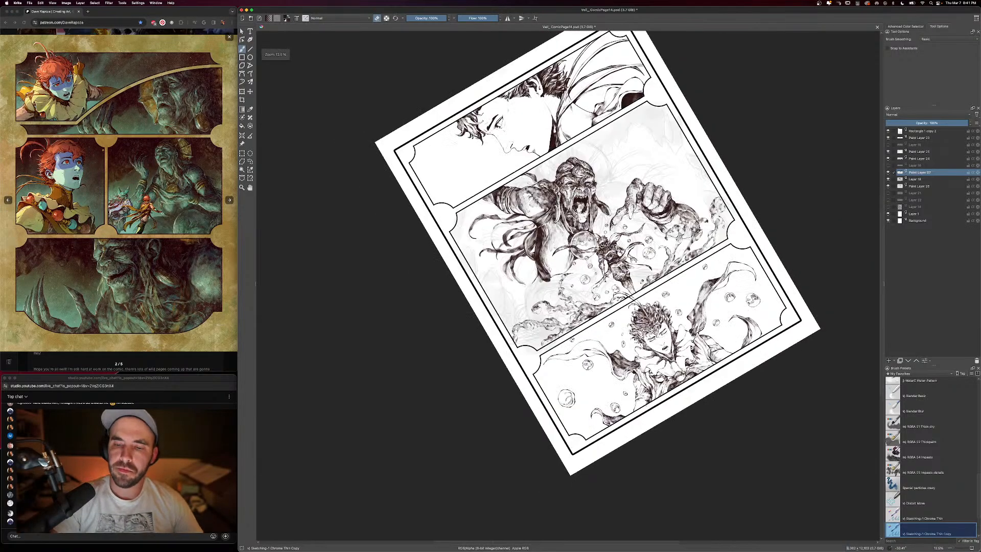
key("plus")
left_click_drag(586, 166, 612, 251)
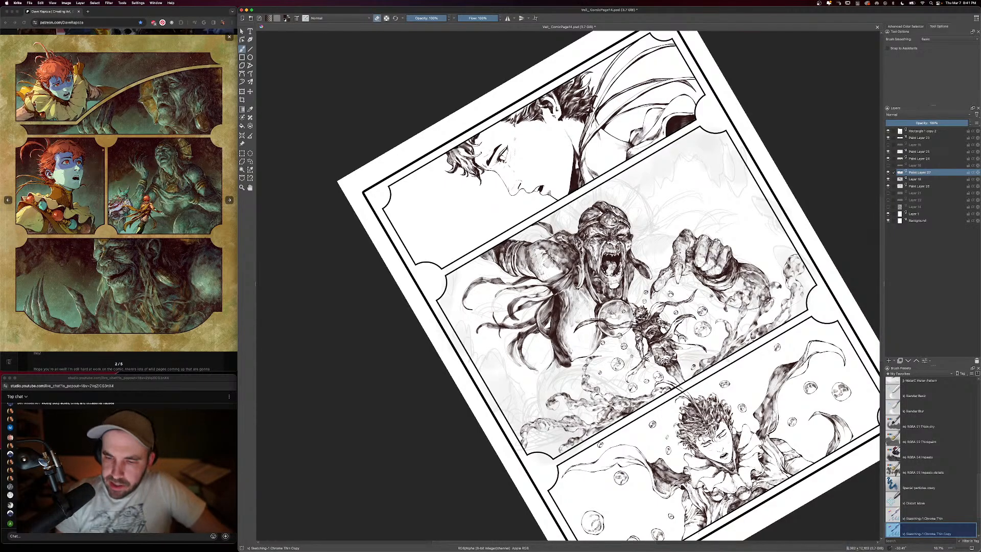
key("e")
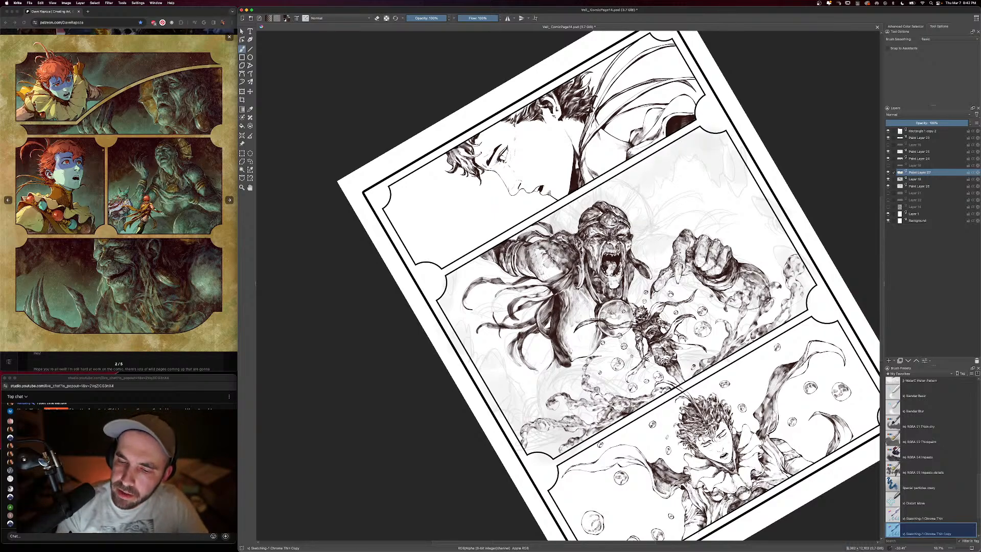
Add hatching and soft shading to the creature's chest and flank between the ribbons and the orb
key("super+minus")
key("super+minus")
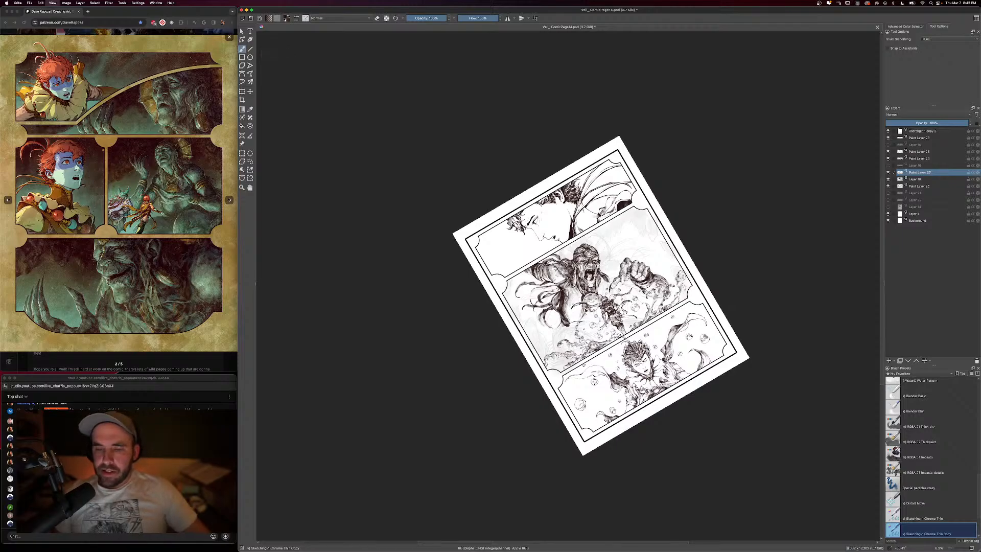
key("super+equal")
key("super+equal")
left_click_drag(680, 439, 649, 366)
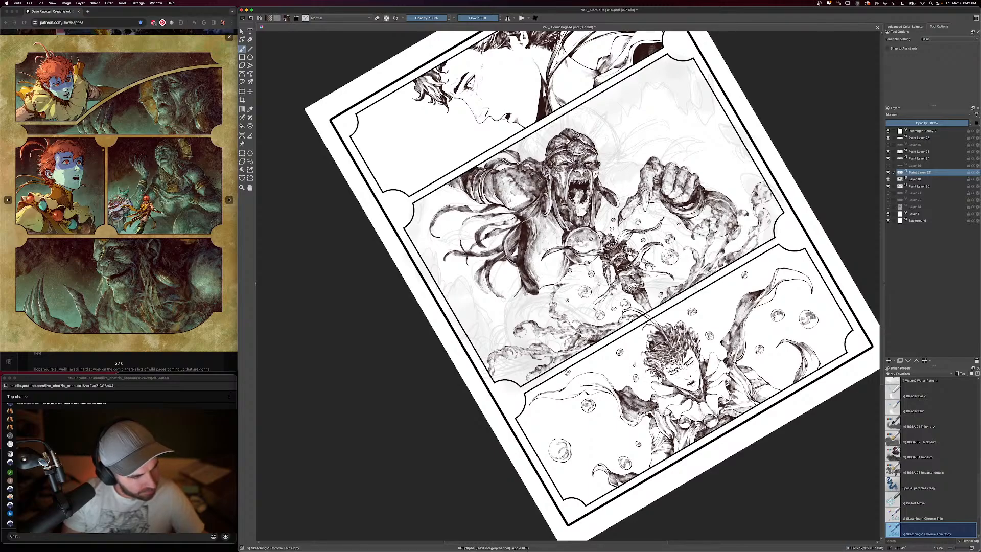
Ink the contour of the creature's bare shoulder between its screaming head and the clenched fist
key("super+equal")
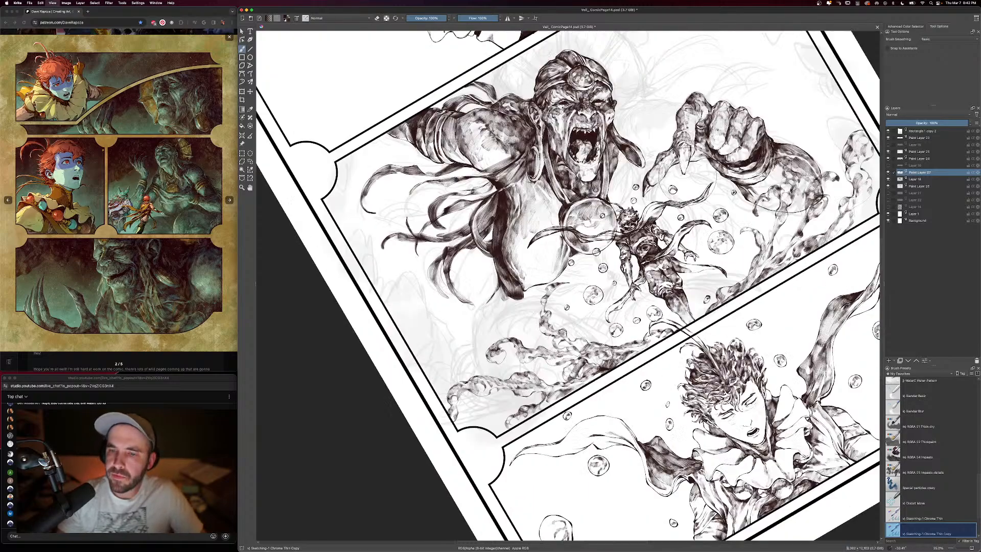
key("bracketleft")
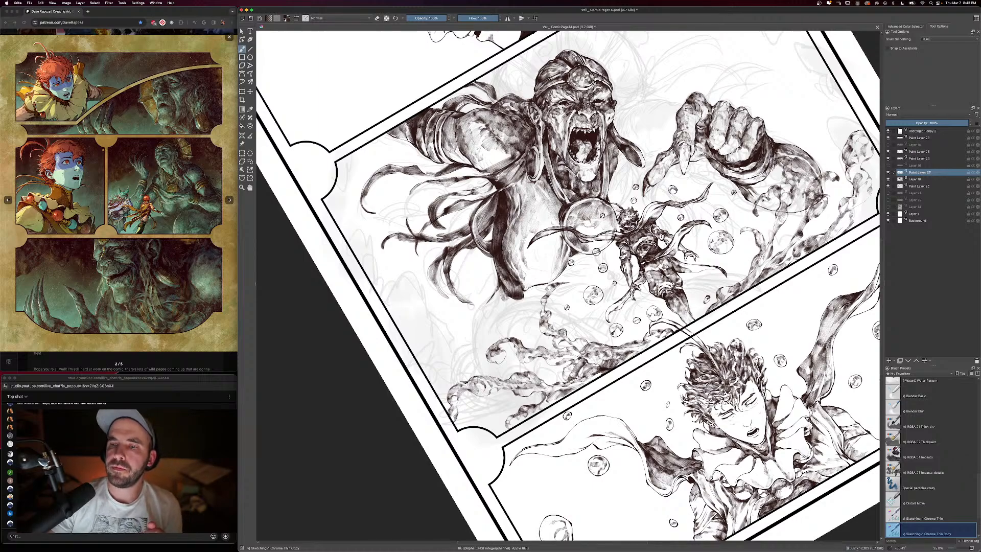
key("e")
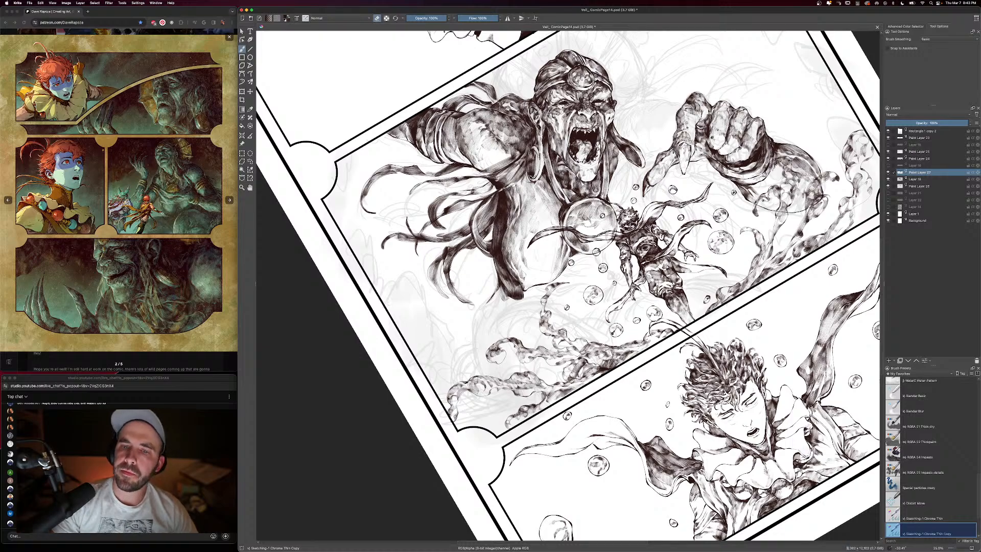
left_click_drag(696, 81, 637, 190)
key("e")
key("]")
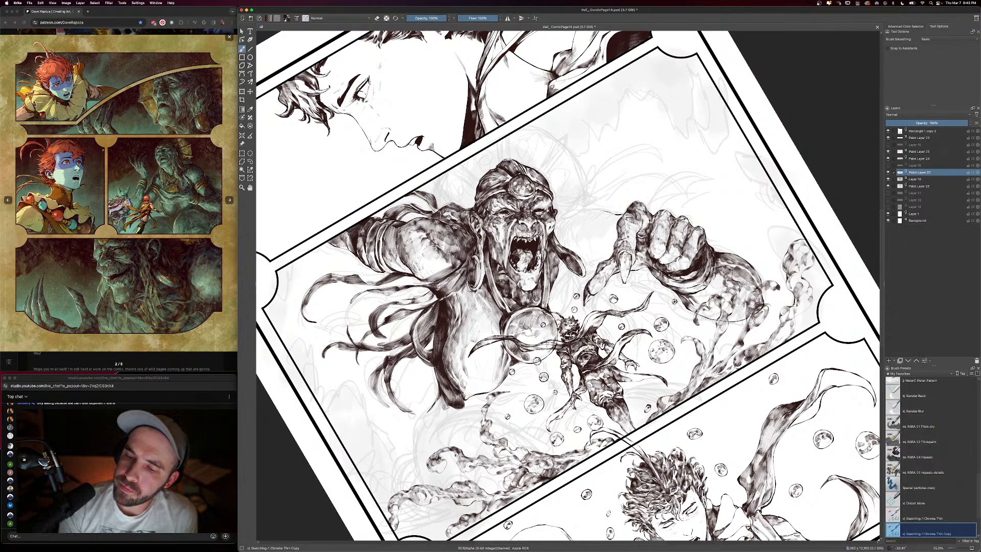
left_click_drag(600, 211, 578, 212)
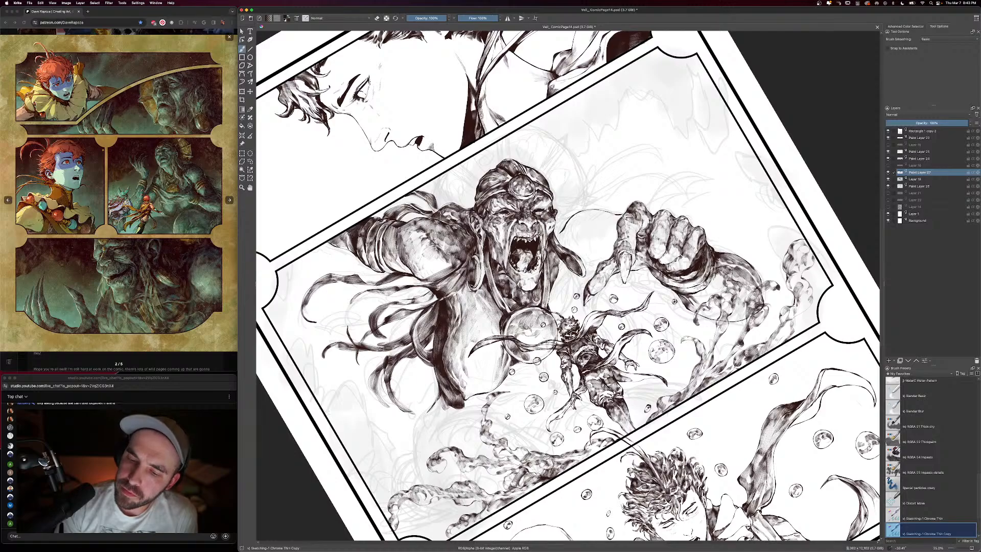
left_click_drag(561, 215, 571, 227)
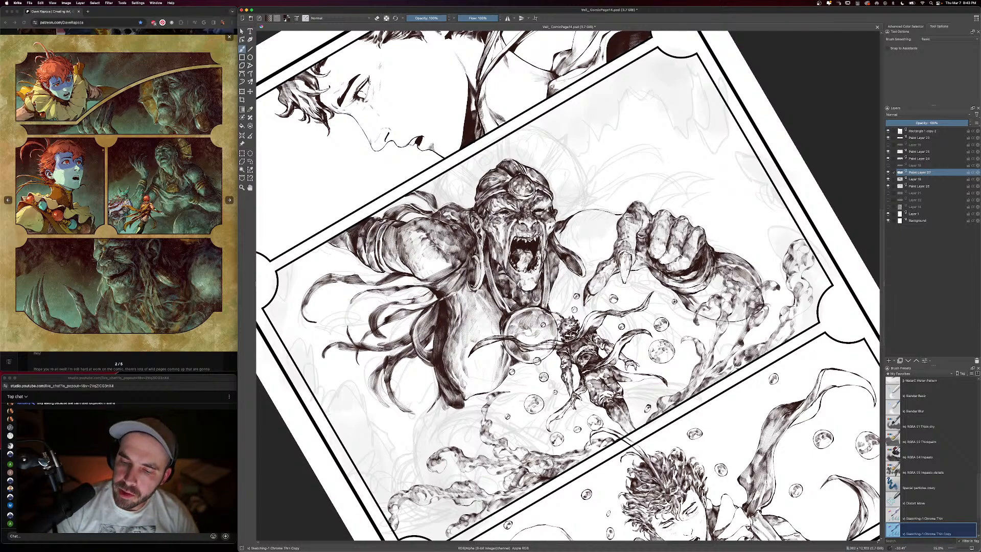
key("super+minus")
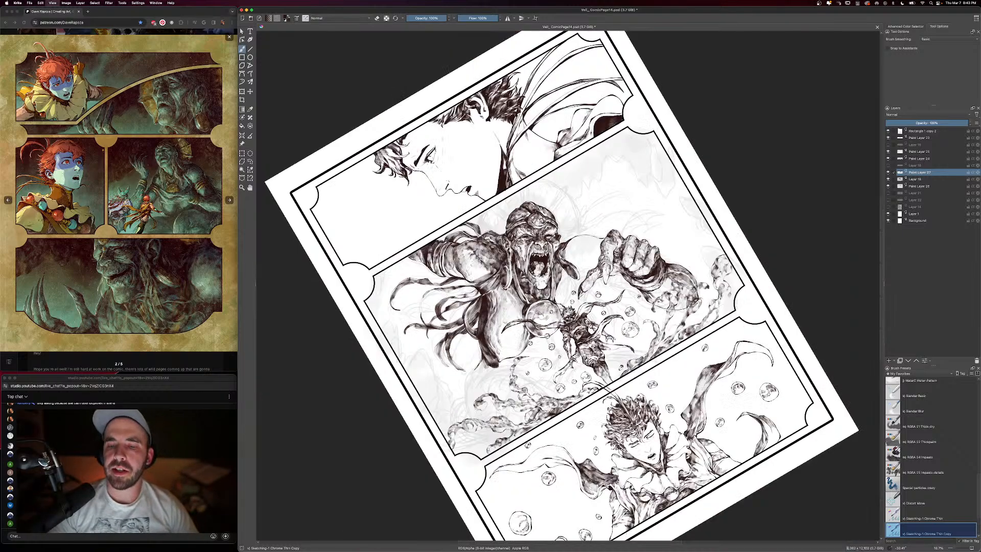
Build up shading on the shoulder behind the clenched fist, alternating a larger ink brush with the eraser
key("bracketright")
key("bracketright")
key("bracketright")
key("bracketright")
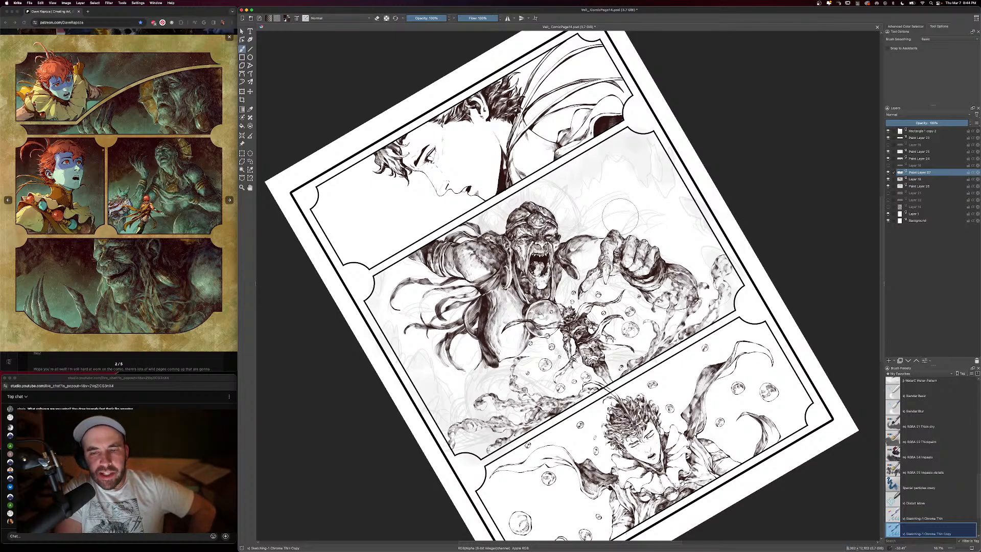
key("e")
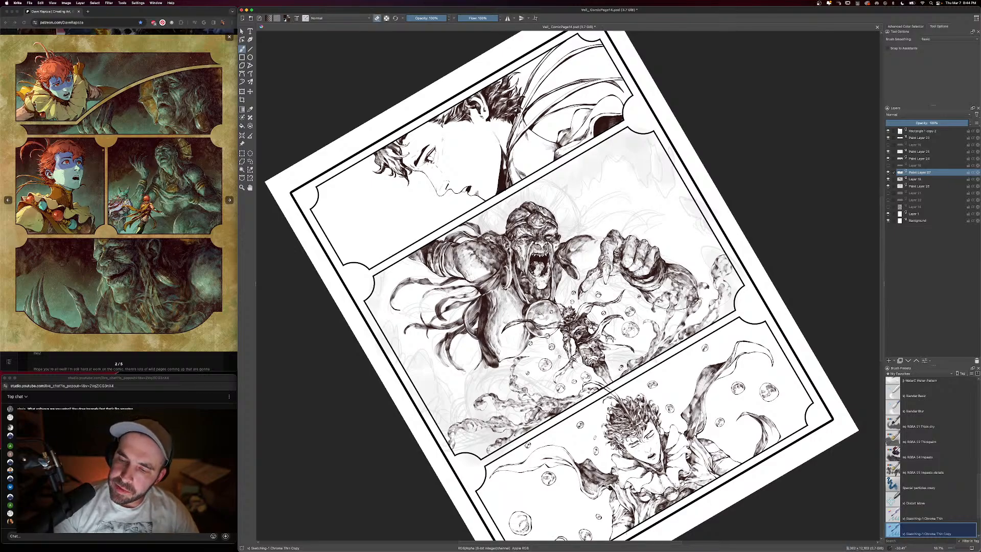
key("e")
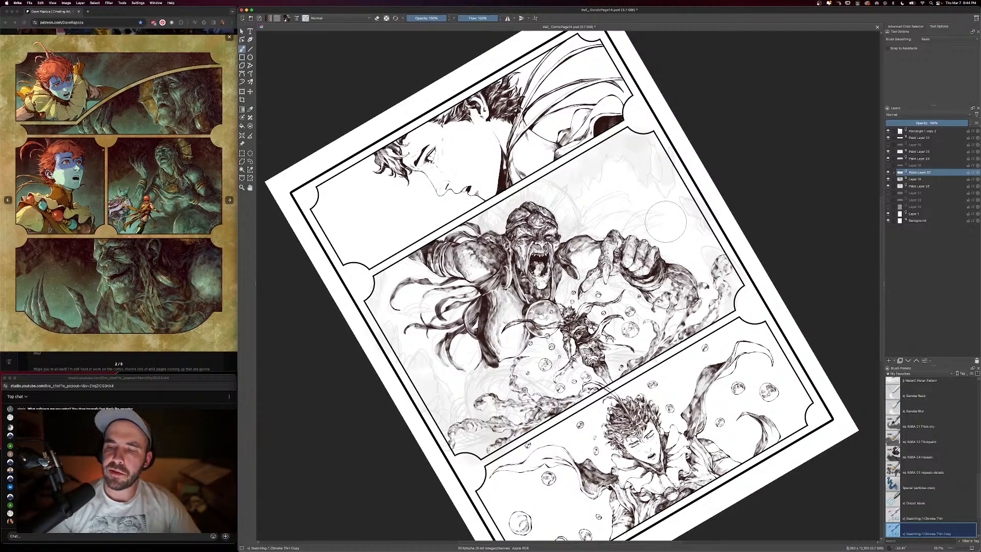
key("e")
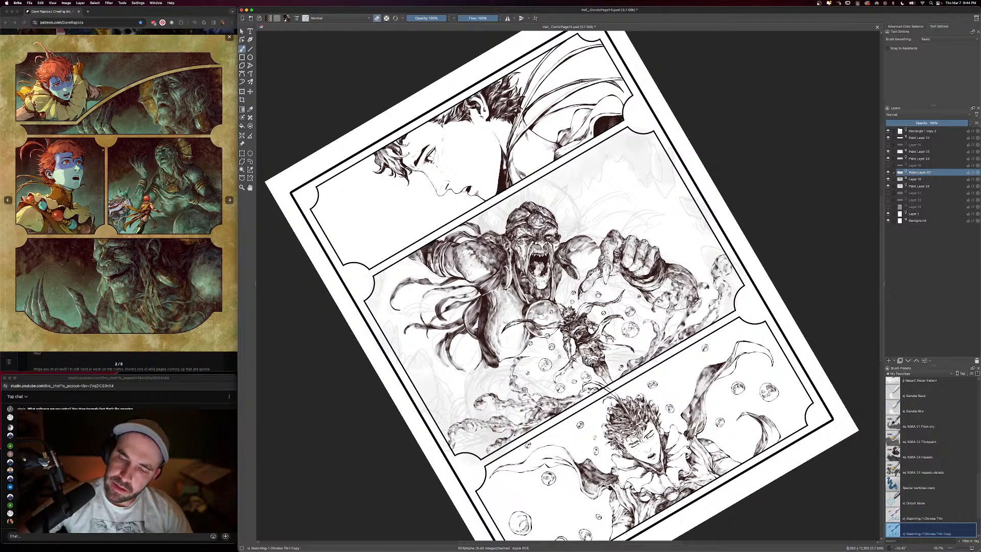
key("e")
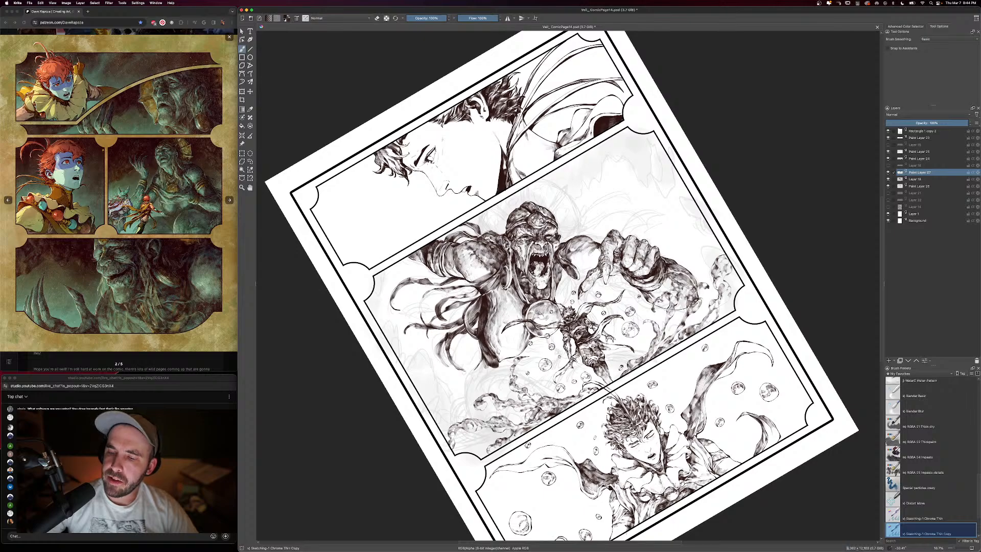
Check how the inked creature reads within the whole page at reduced zoom, then return to the middle panel
key("super+minus")
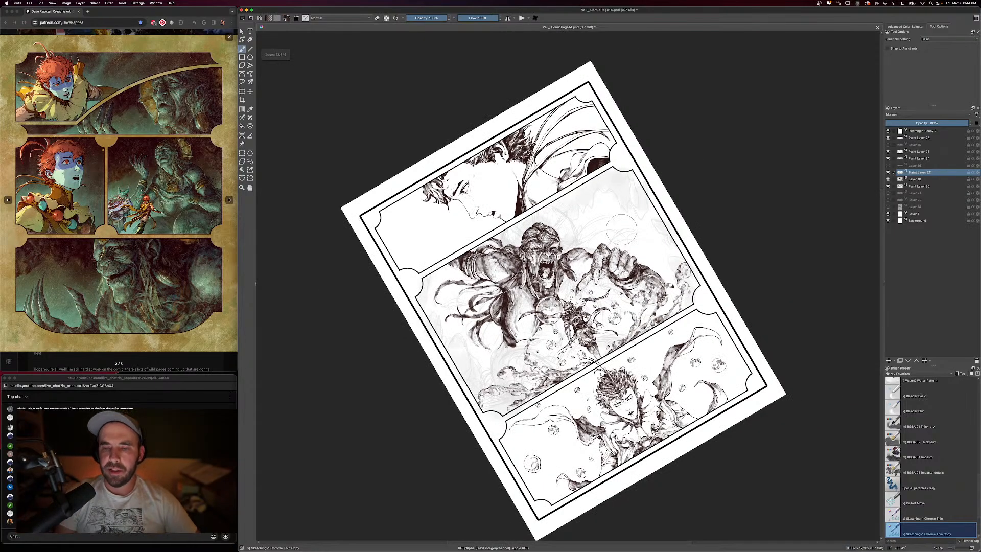
key("super+equal")
left_click_drag(534, 233, 558, 233)
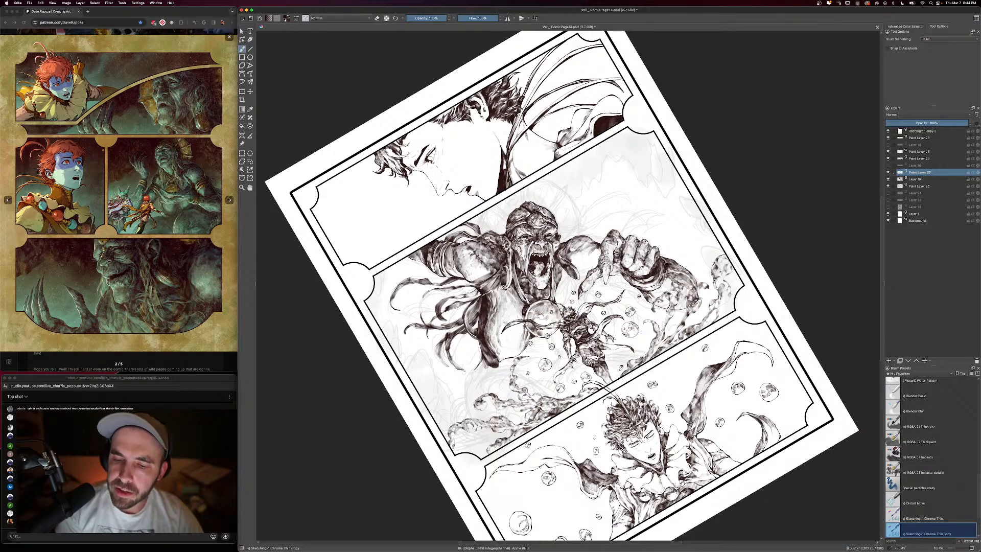
key("super+minus")
key("super+minus")
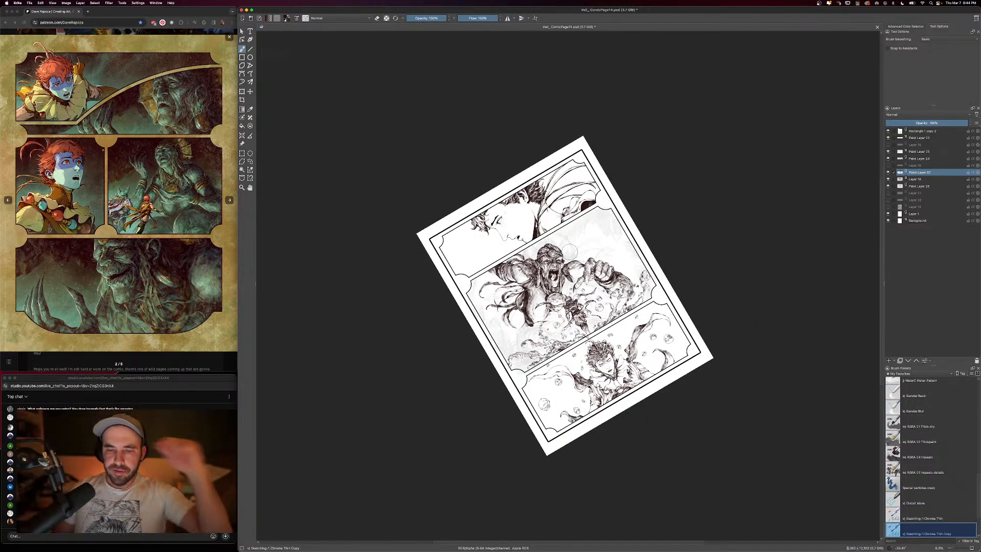
key("ctrl+plus")
key("ctrl+plus")
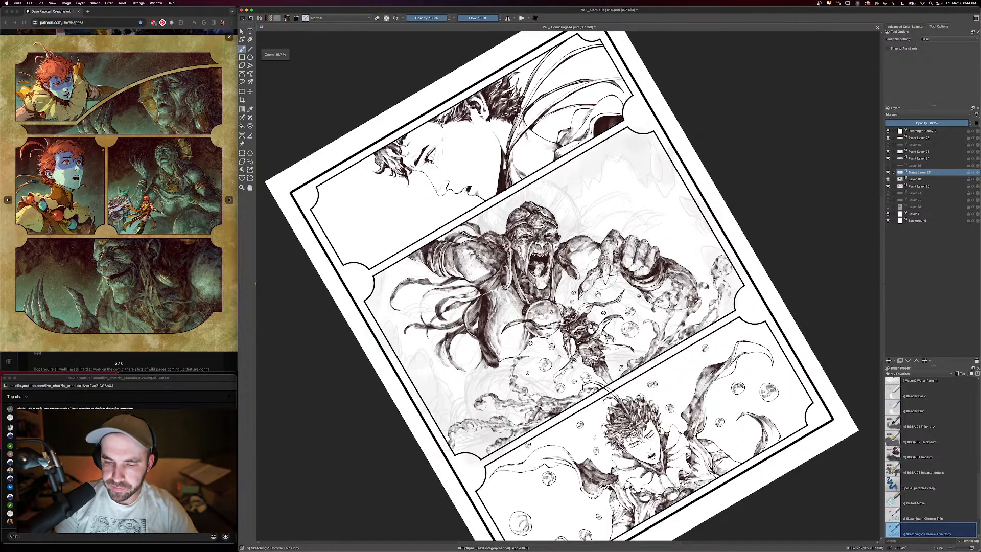
Ink the ribbons streaming up from the shoulder above the clenched fist and clean their edges with the eraser
key("bracketright")
key("bracketright")
key("bracketright")
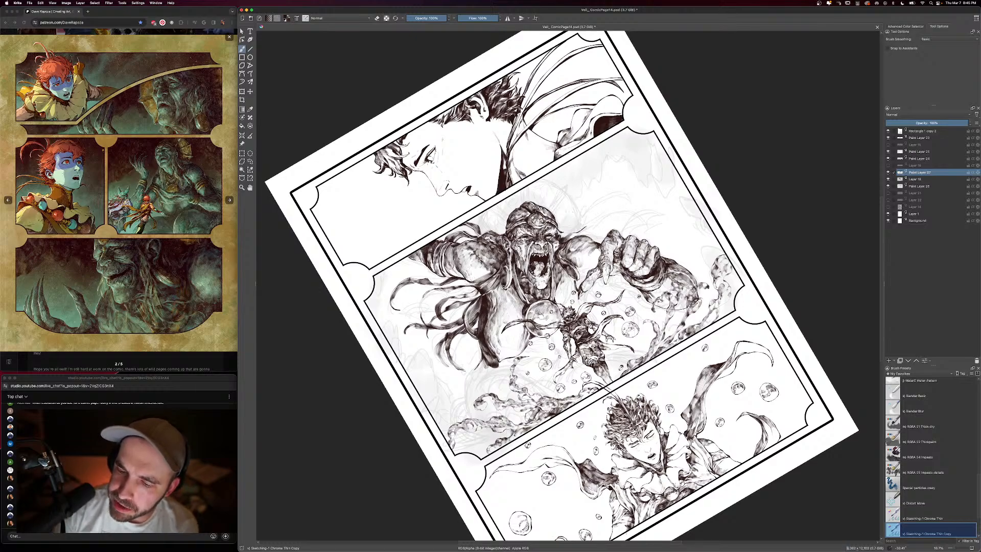
left_click_drag(632, 197, 596, 200)
key("ctrl+z")
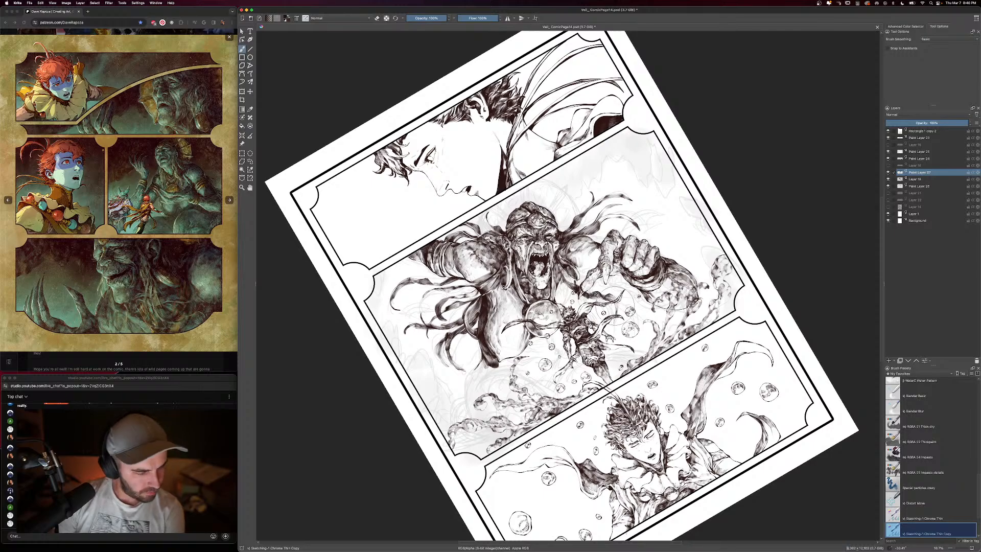
key("e")
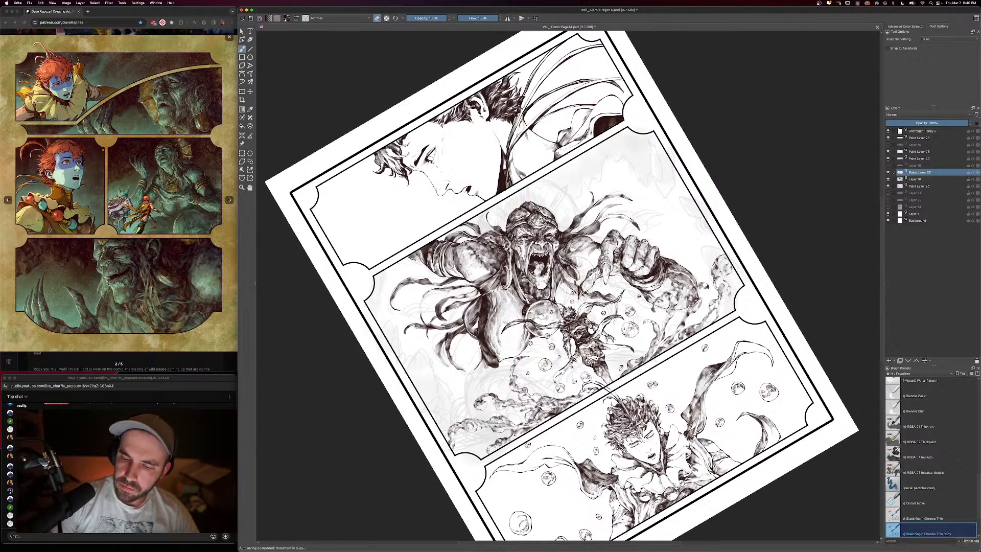
key("e")
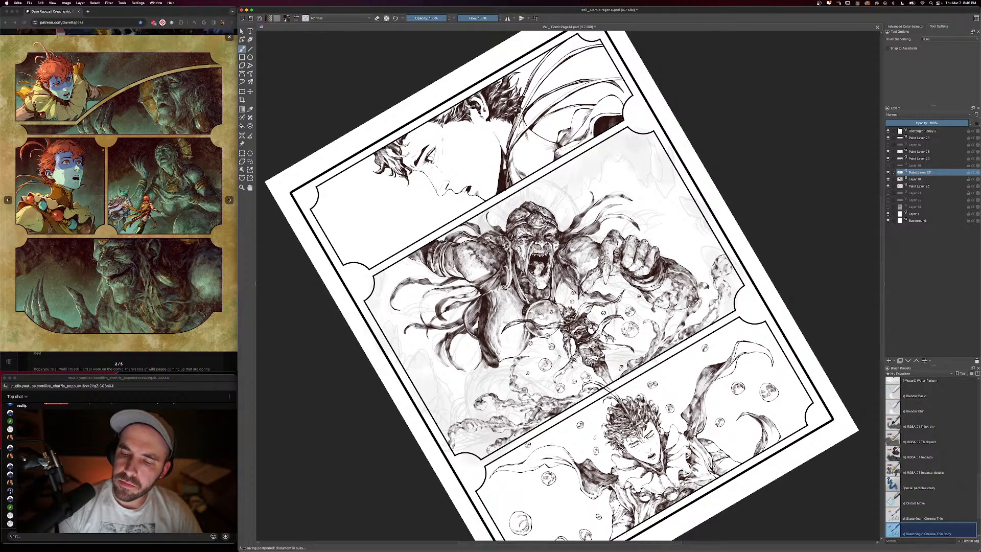
key("e")
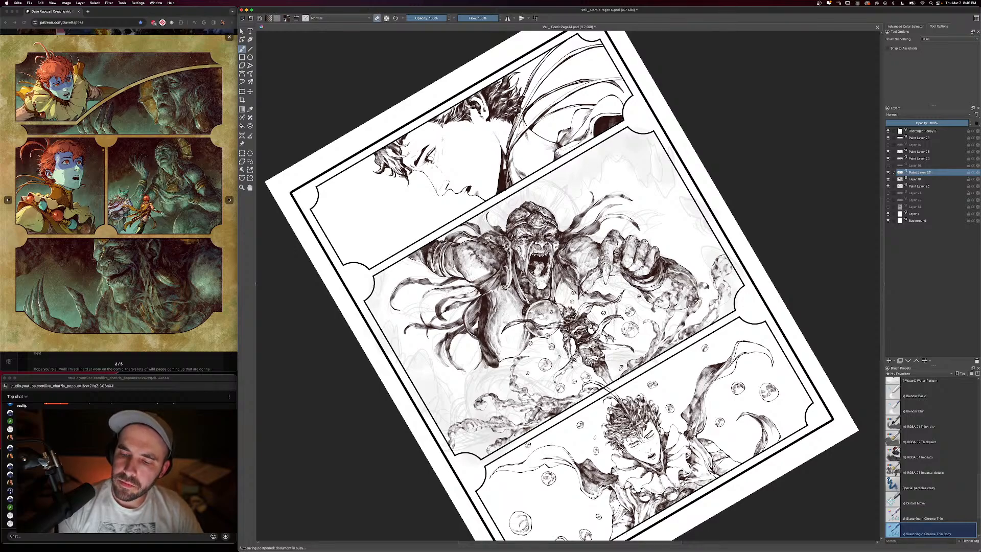
Mirror the canvas view horizontally and center the creature panel
left_click_drag(684, 272, 608, 185)
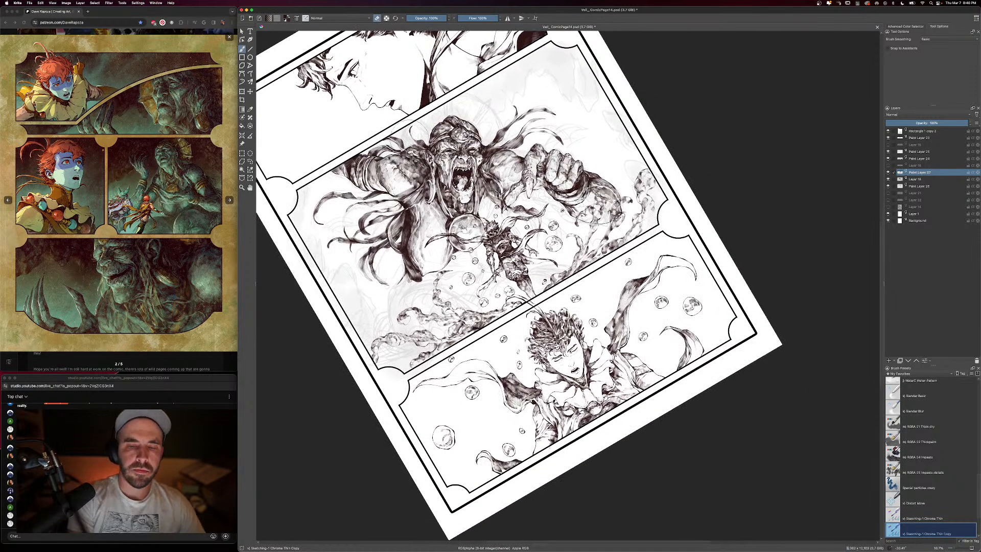
left_click(52, 2)
mouse_move(77, 58)
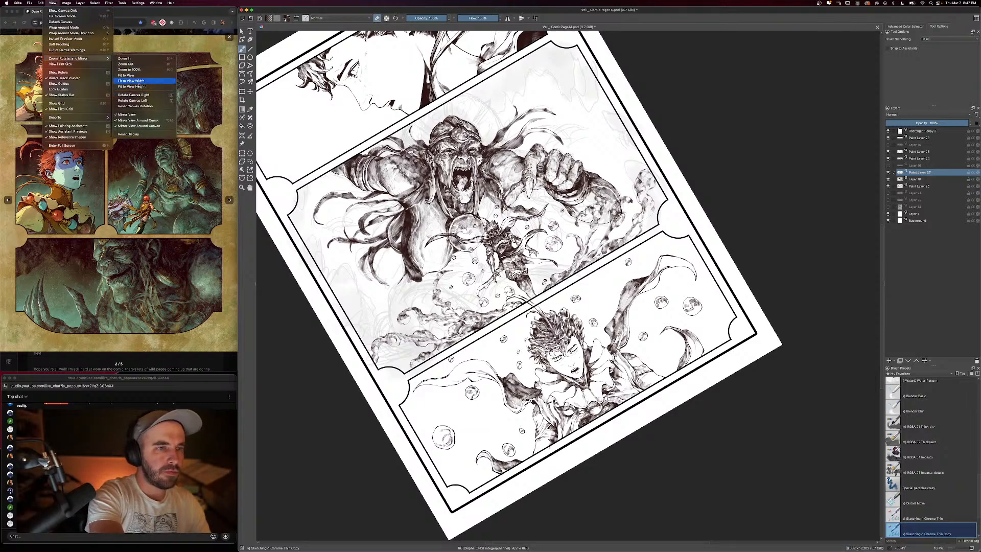
left_click(128, 114)
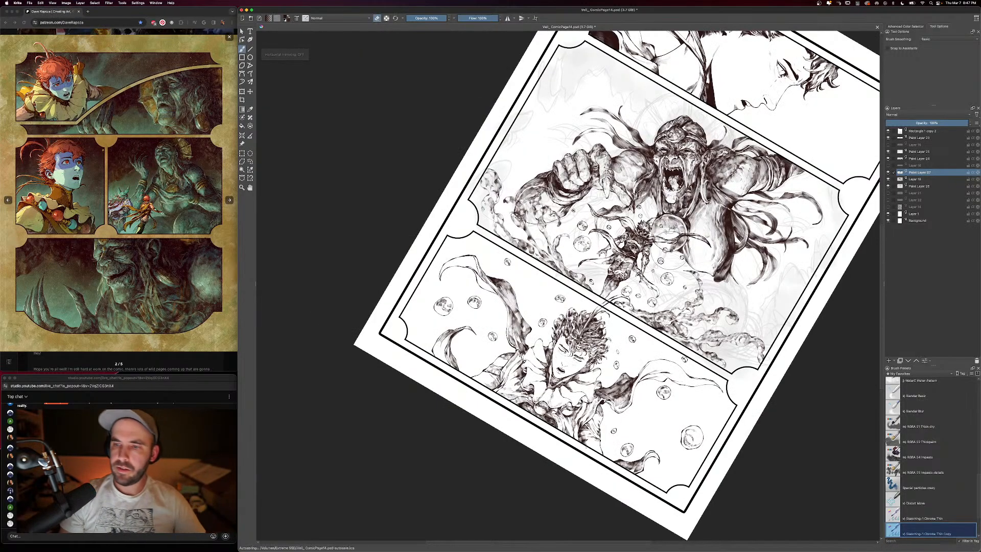
left_click_drag(669, 250, 639, 333)
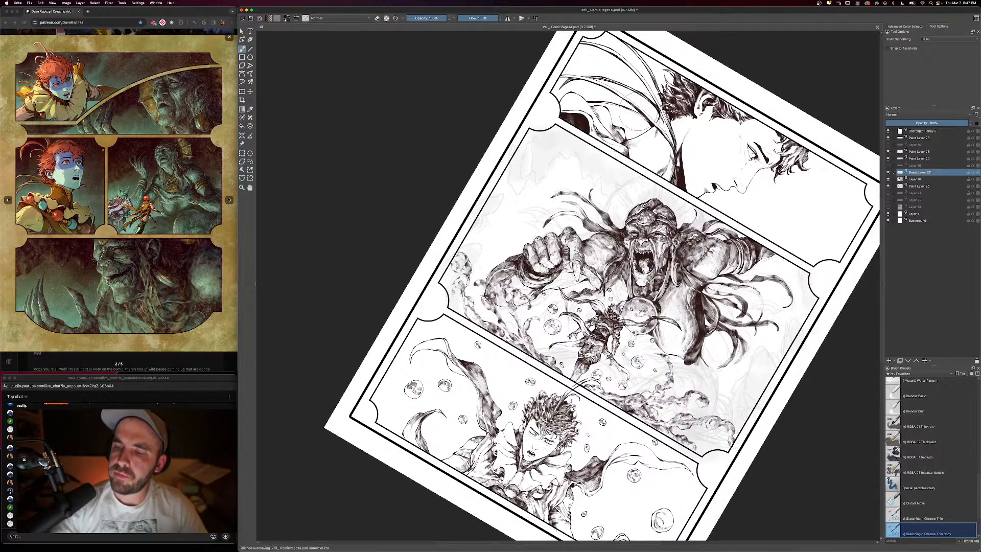
Refine the ribbons and small curls around the creature's head and shoulders, alternating ink strokes and erasing
key("minus")
key("plus")
key("plus")
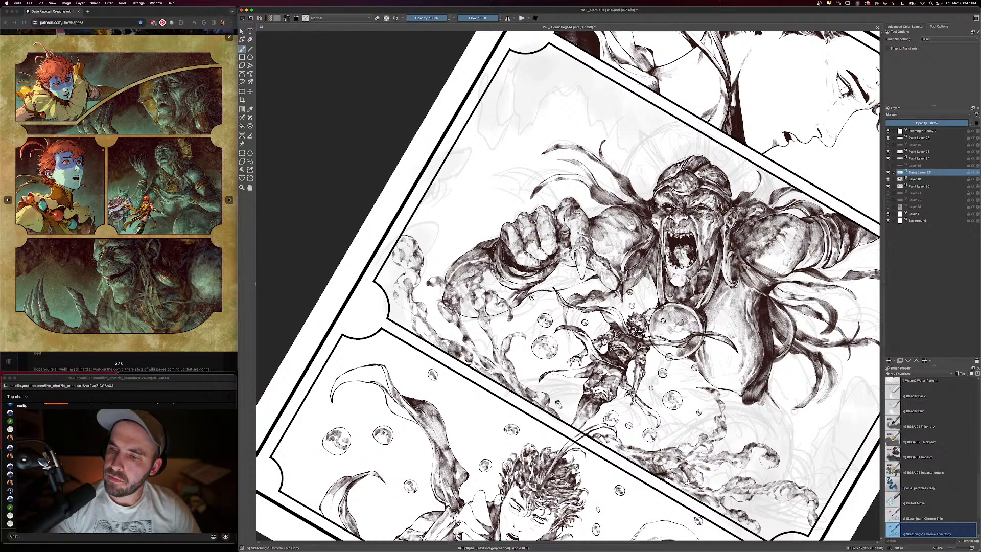
key("e")
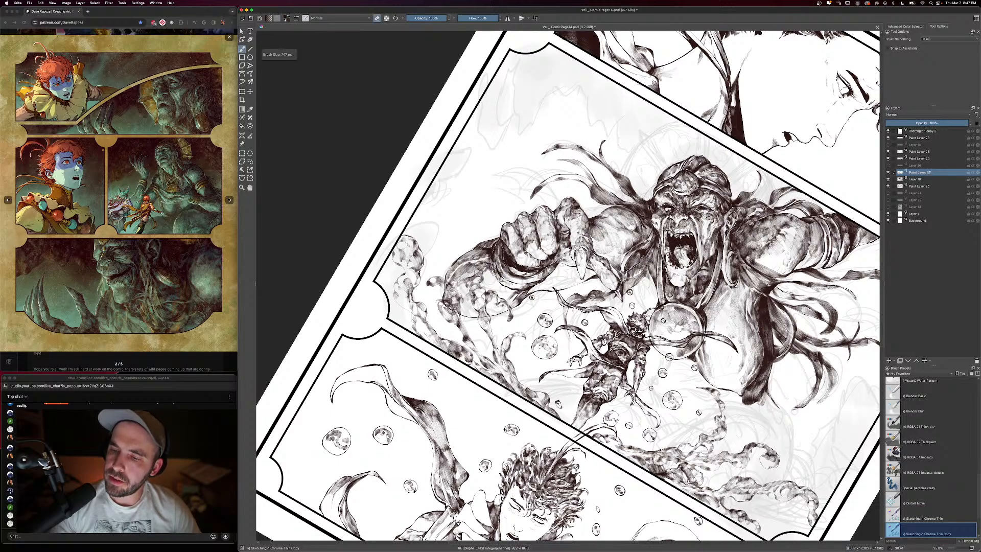
key("e")
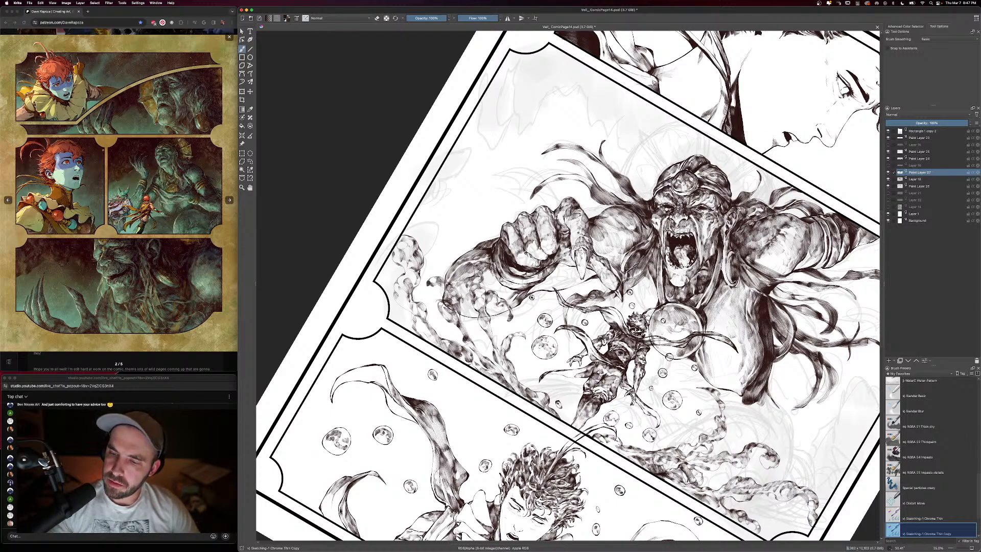
key("e")
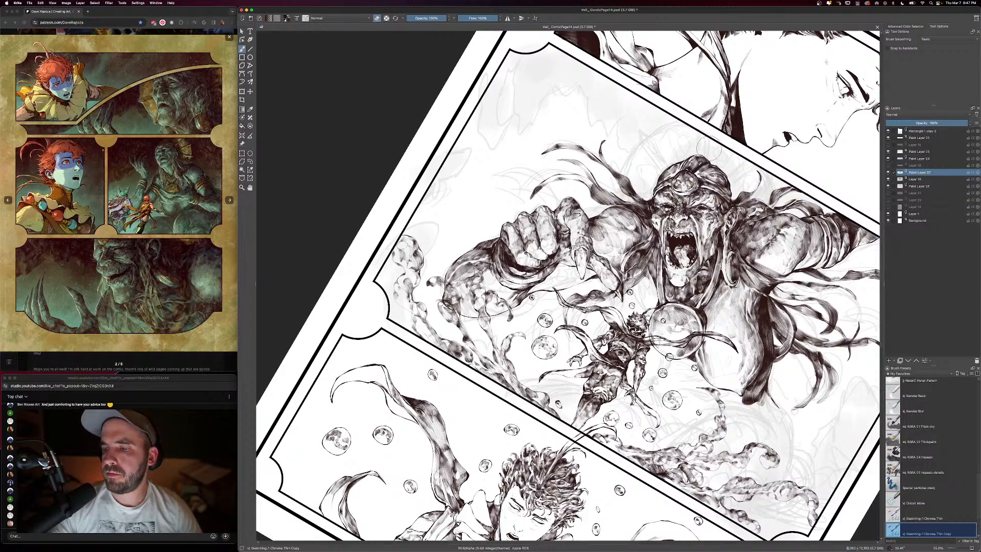
key("e")
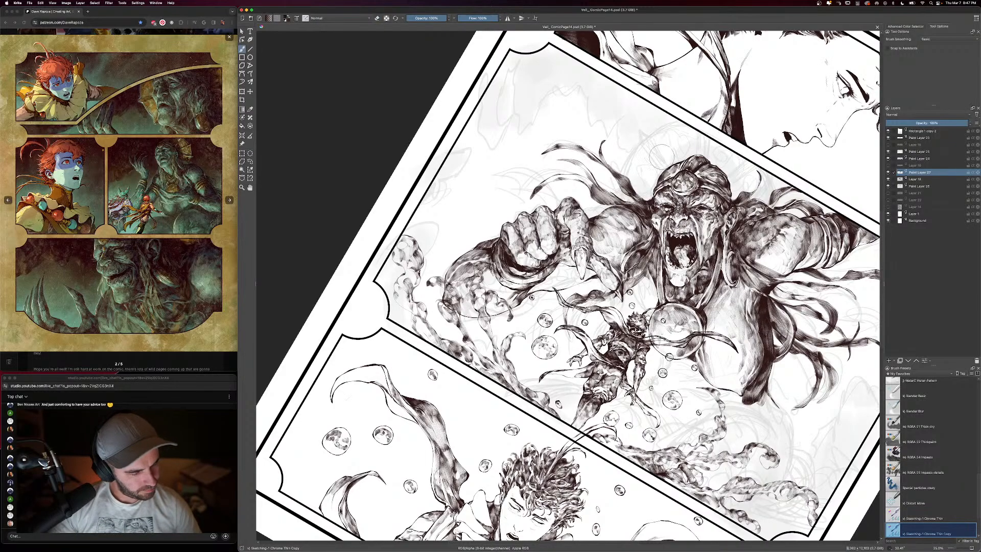
Touch up the ink on the creature's chest around the glassy orb with a larger brush and the eraser
left_click_drag(731, 327, 630, 296)
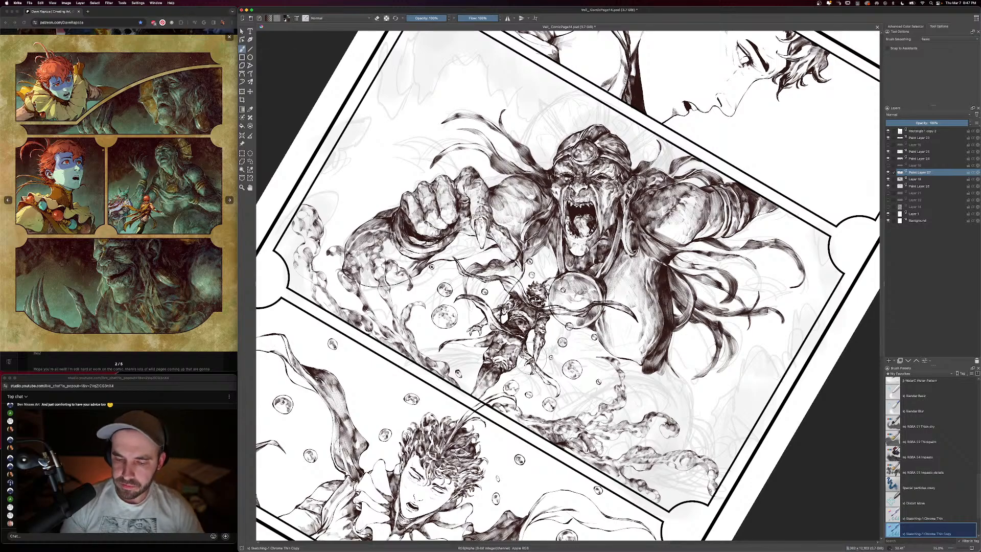
key("bracketright")
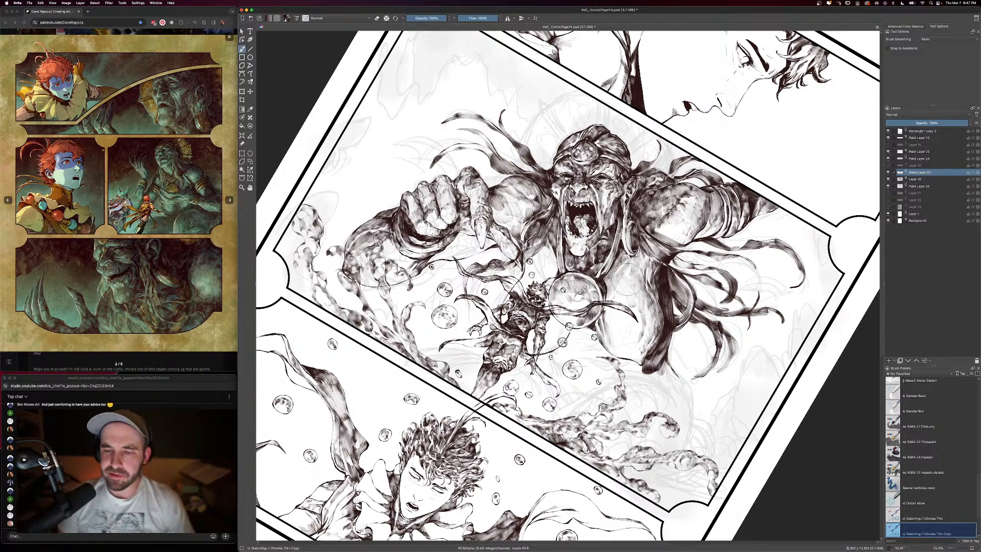
key("bracketright")
key("bracketright")
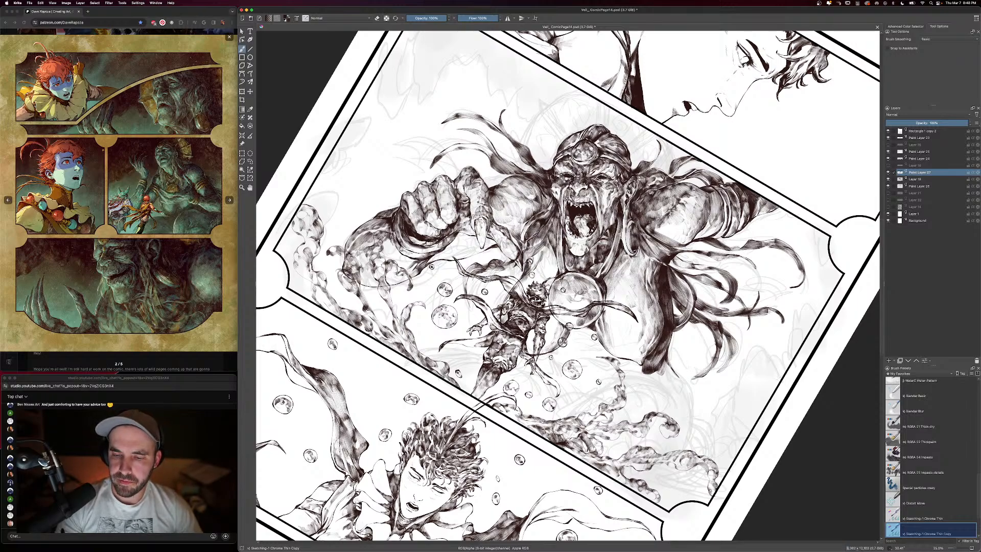
key("e")
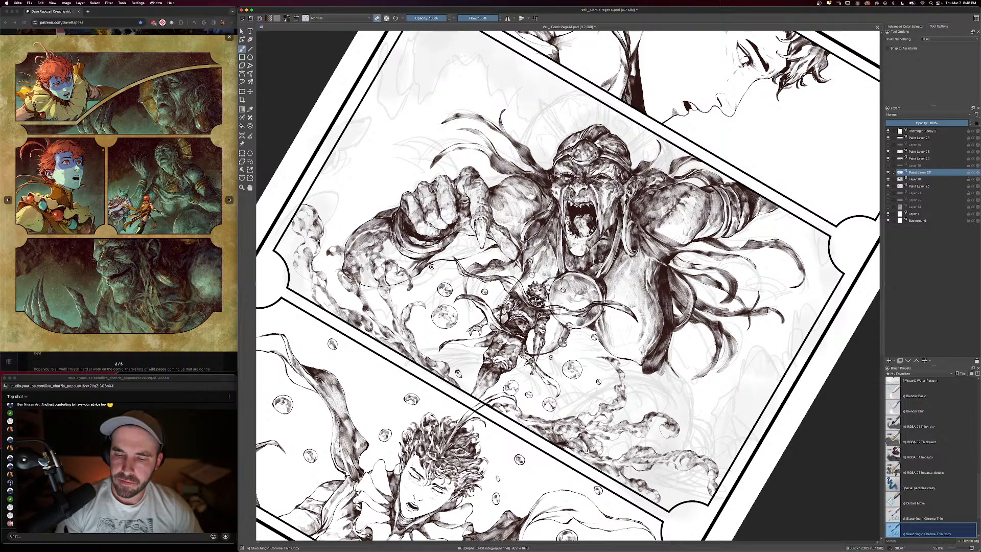
key("minus")
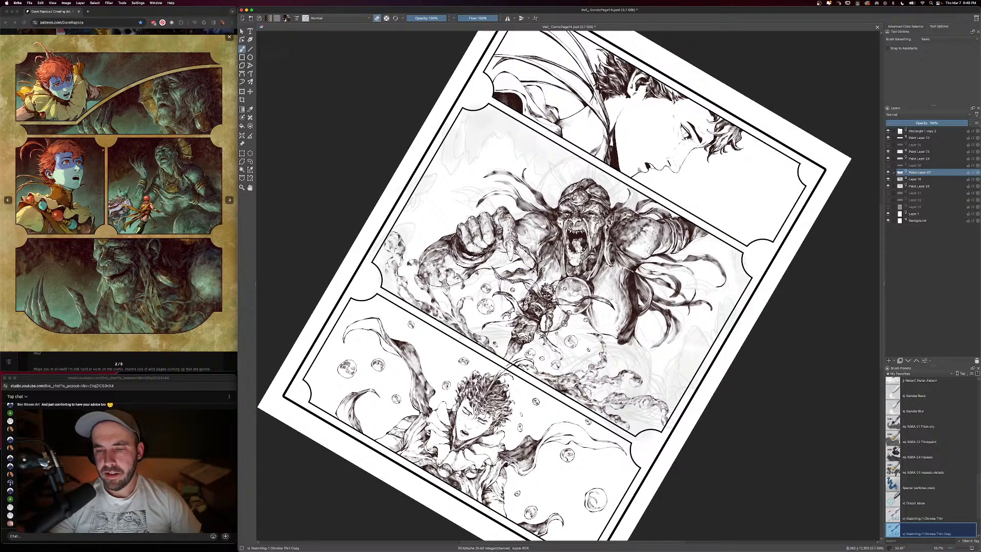
Review the inked creature panel up close and at full-page size, checking the head, shoulders and ribbons
key("plus")
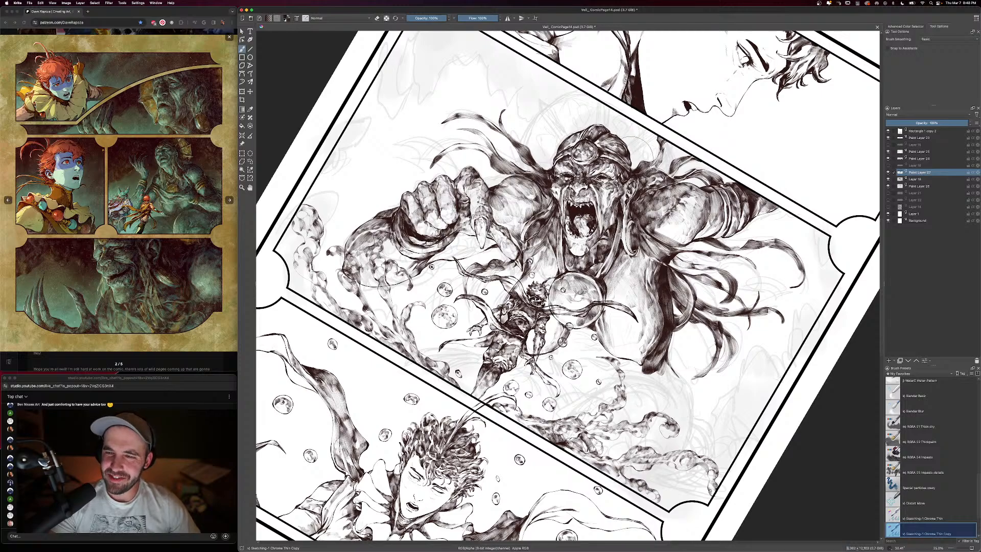
left_click_drag(588, 131, 579, 200)
key("e")
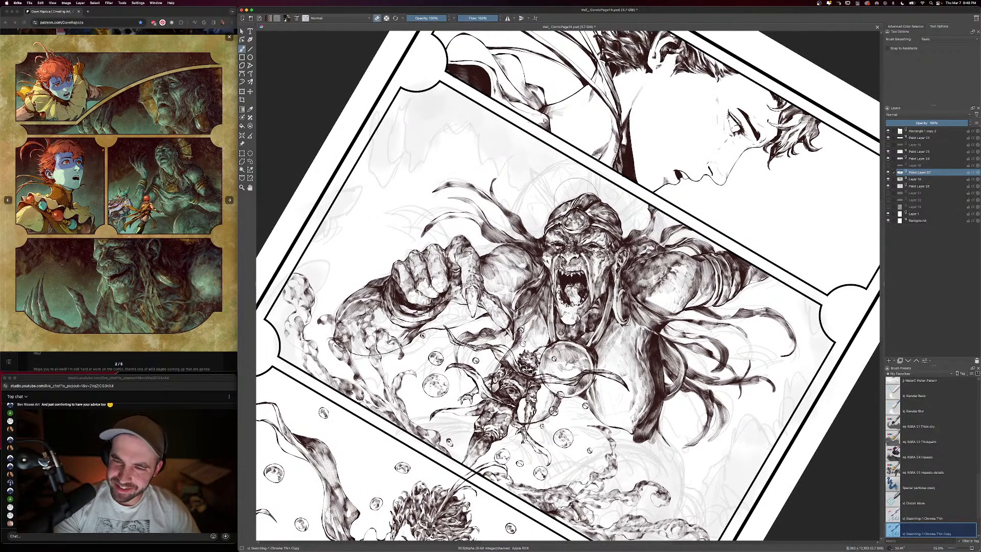
key("e")
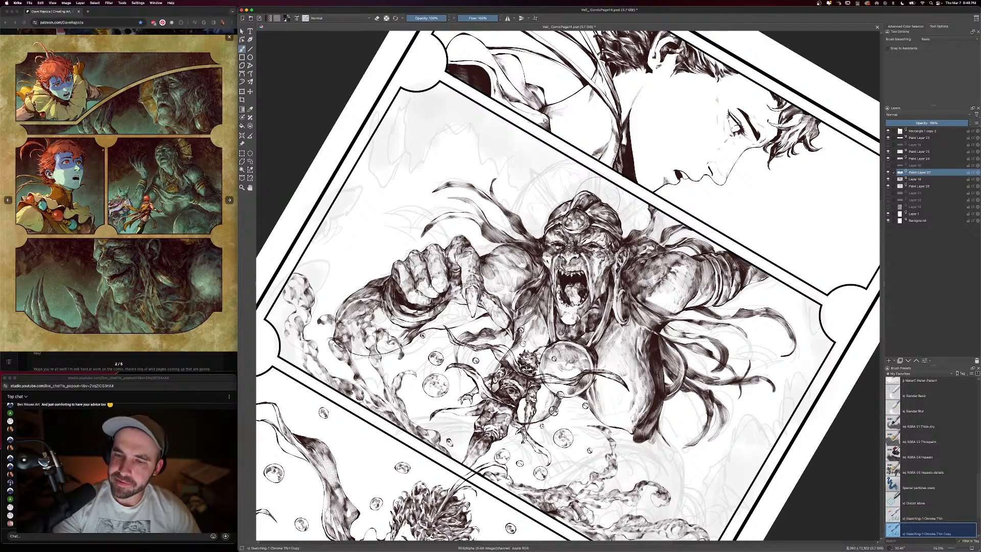
key("e")
key("e")
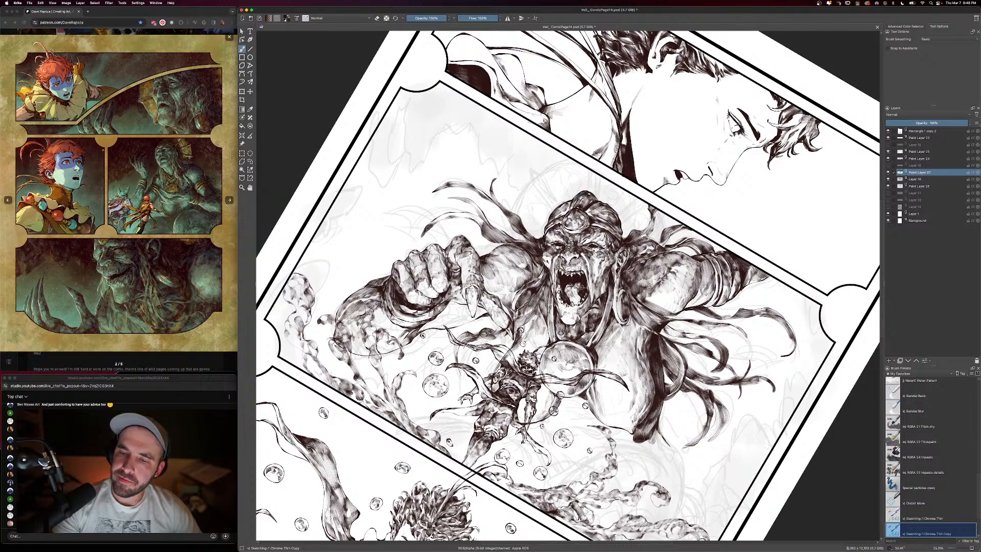
key("e")
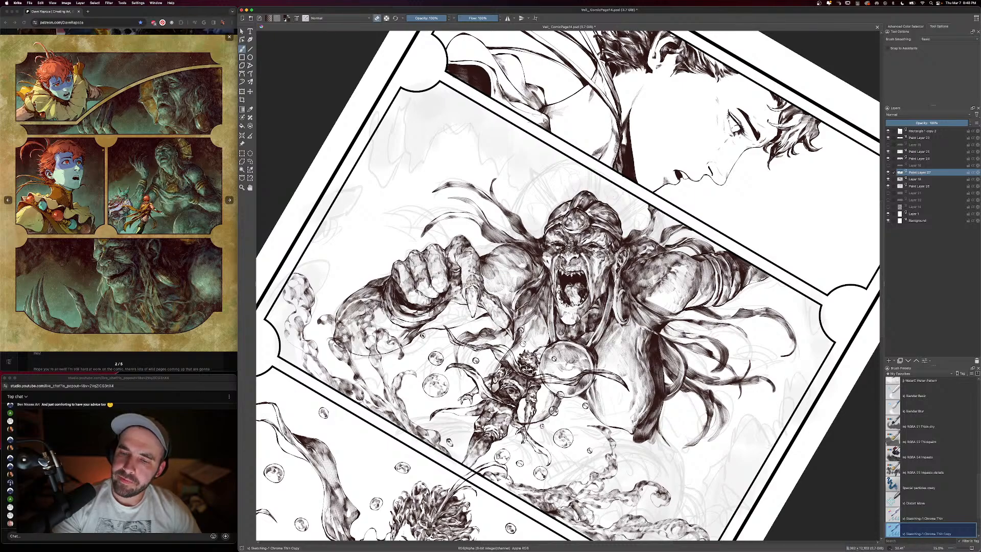
key("2")
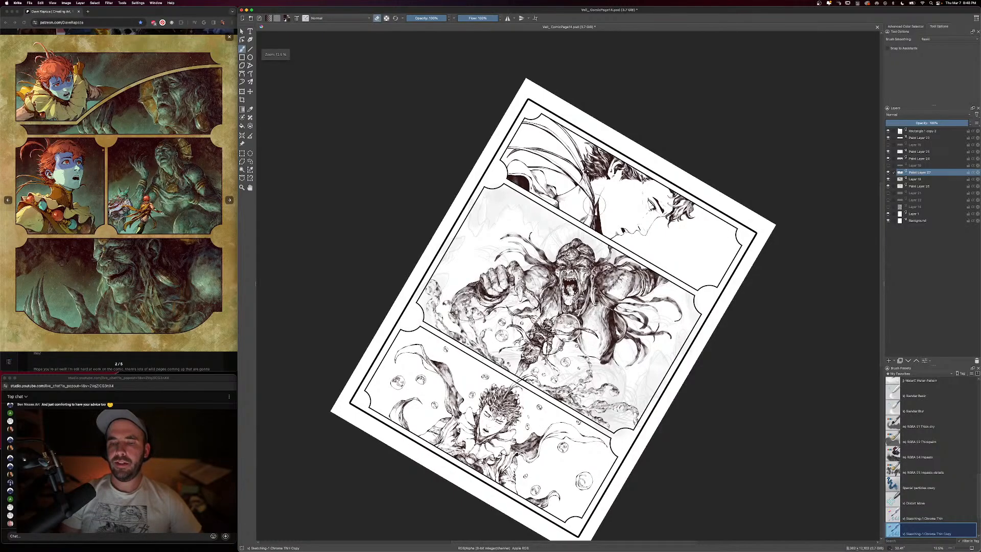
key("super+plus")
key("super+plus")
key("super+plus")
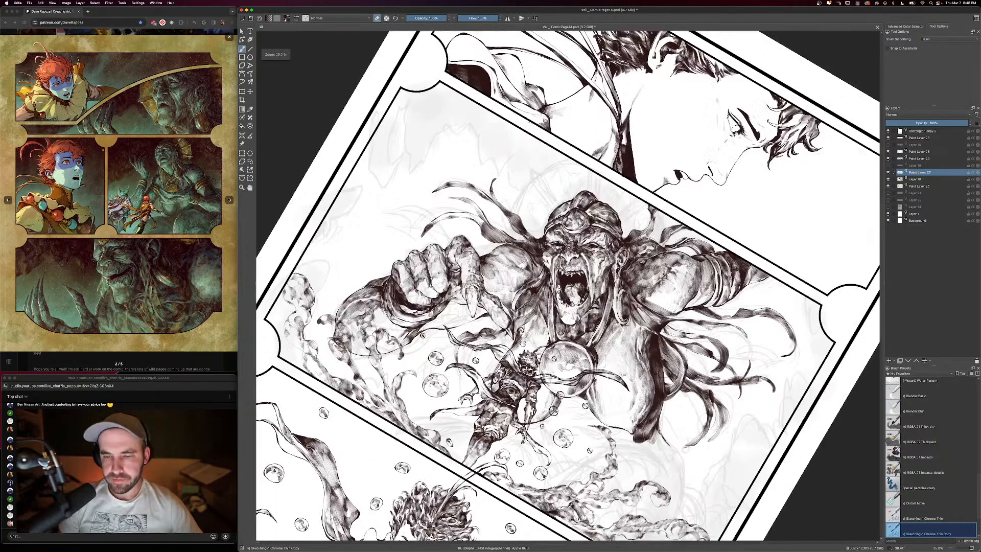
key("e")
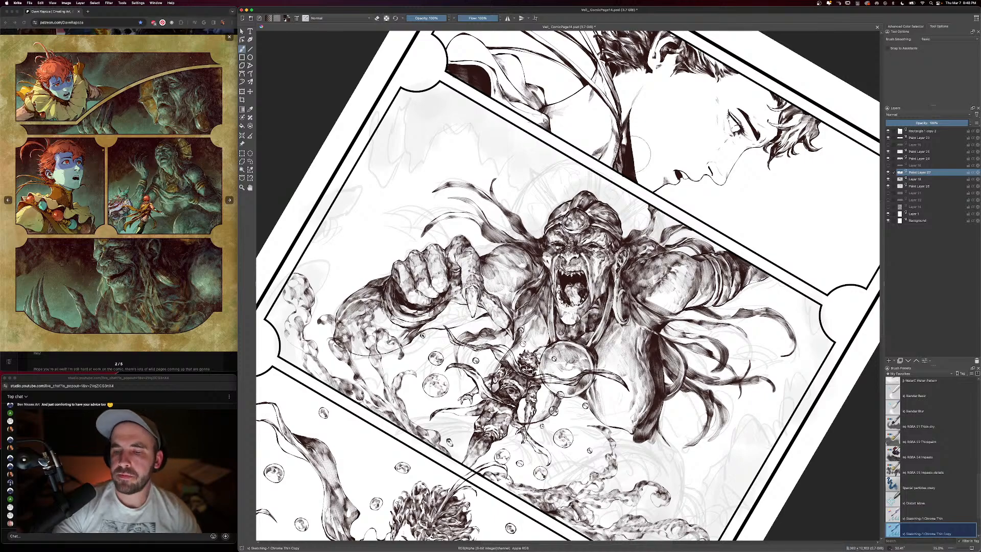
key("e")
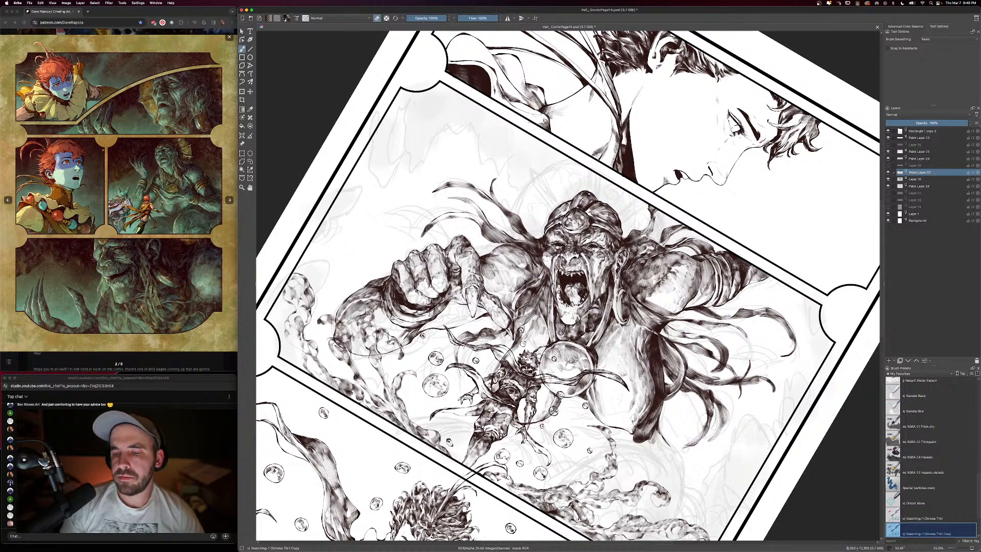
Outline and ink the creature's large bent leg and rounded knee beneath its torso, over the smoke in the panel's lower corner
key("minus")
key("minus")
key("minus")
key("equal")
key("equal")
left_click_drag(704, 414, 646, 322)
key("e")
key("bracketright")
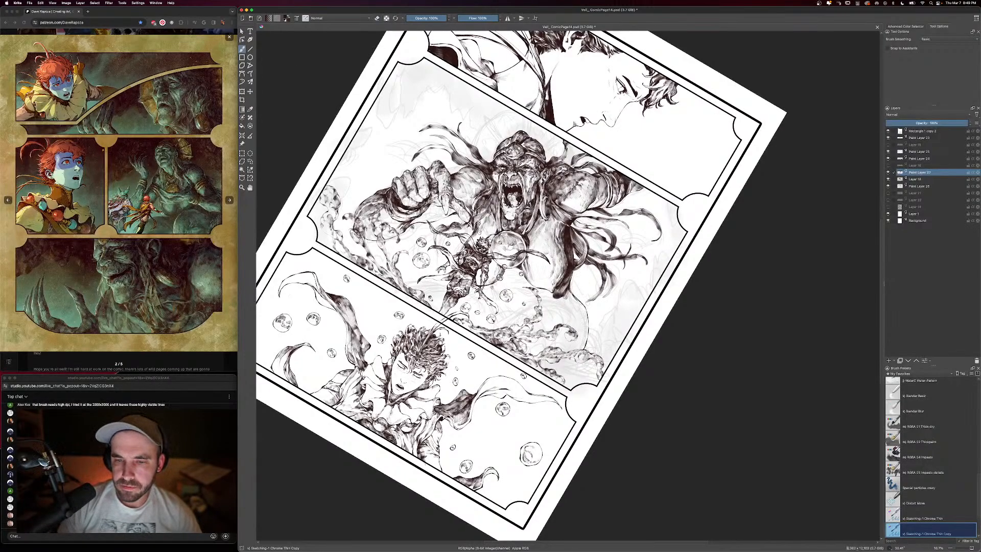
key("bracketright")
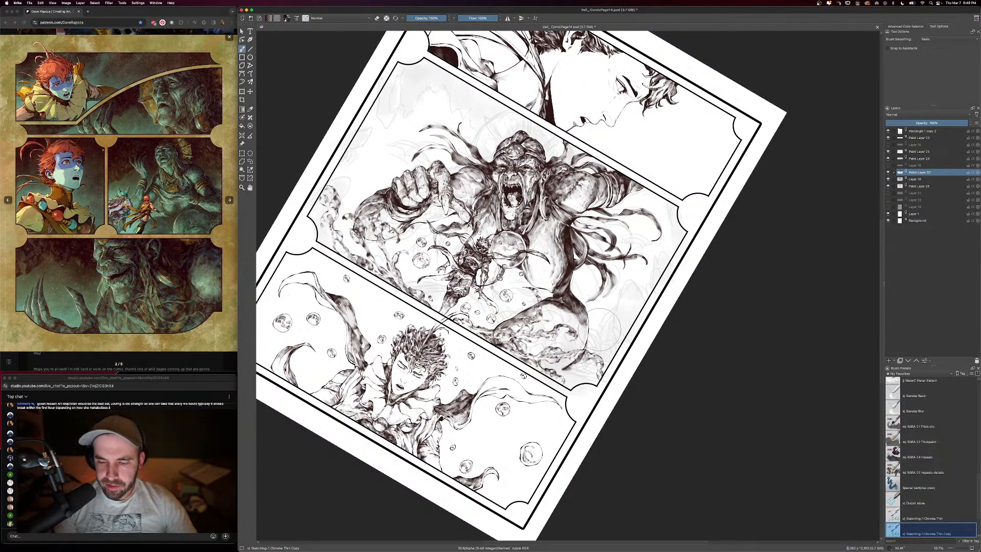
key("e")
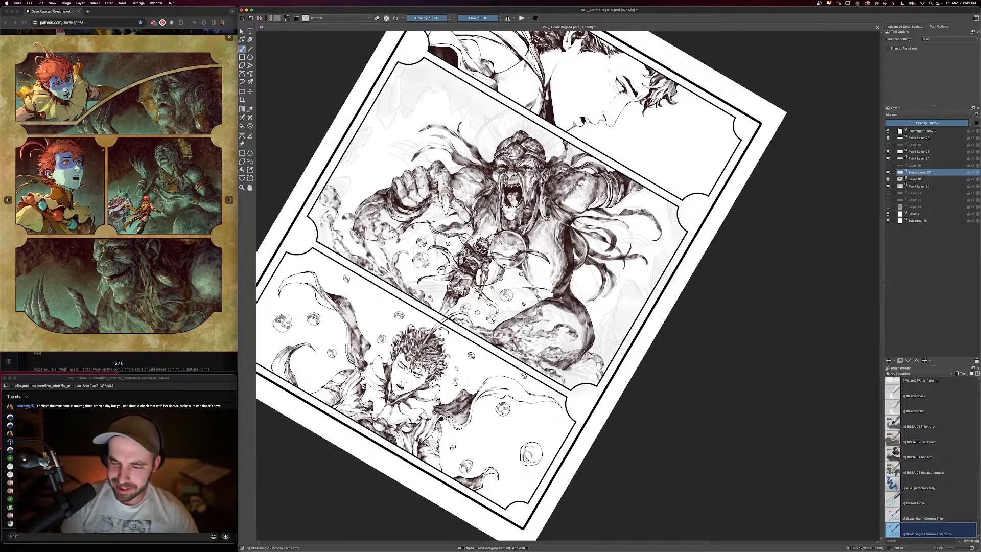
Shade the upper thigh of the creature's bent leg just below the torso with short diagonal ink strokes
left_click_drag(537, 307, 625, 357)
key("super+minus")
key("super+plus")
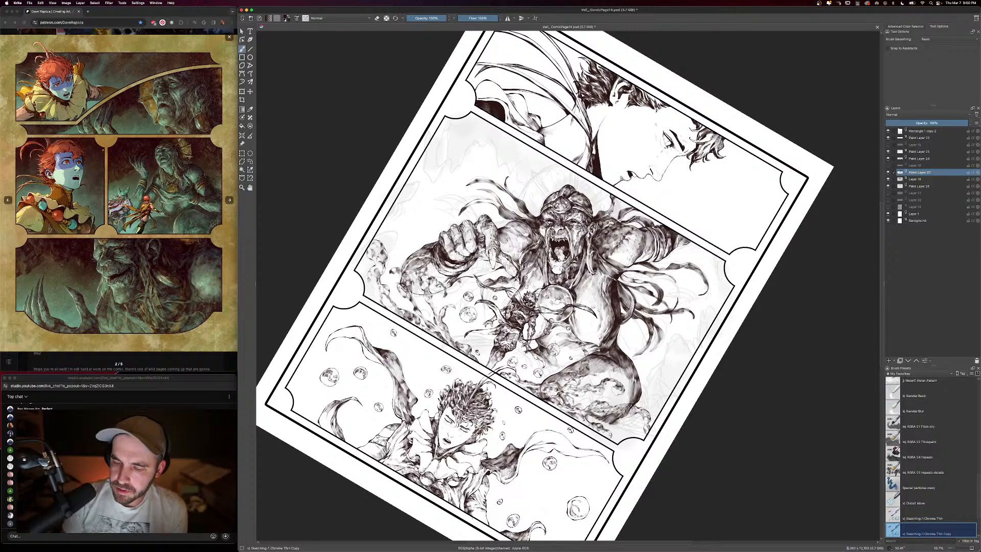
left_click_drag(598, 345, 560, 369)
left_click_drag(588, 353, 558, 369)
left_click_drag(591, 350, 558, 363)
left_click_drag(576, 347, 551, 361)
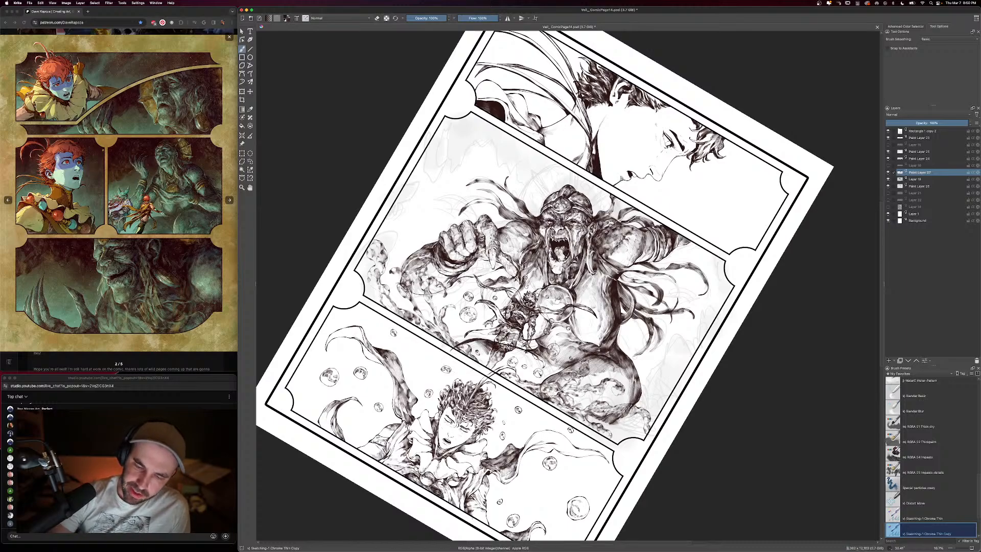
Ink the creature's other leg behind the small figure along the lower panel border, and compare by toggling the ink layer's visibility
left_click_drag(514, 349, 526, 357)
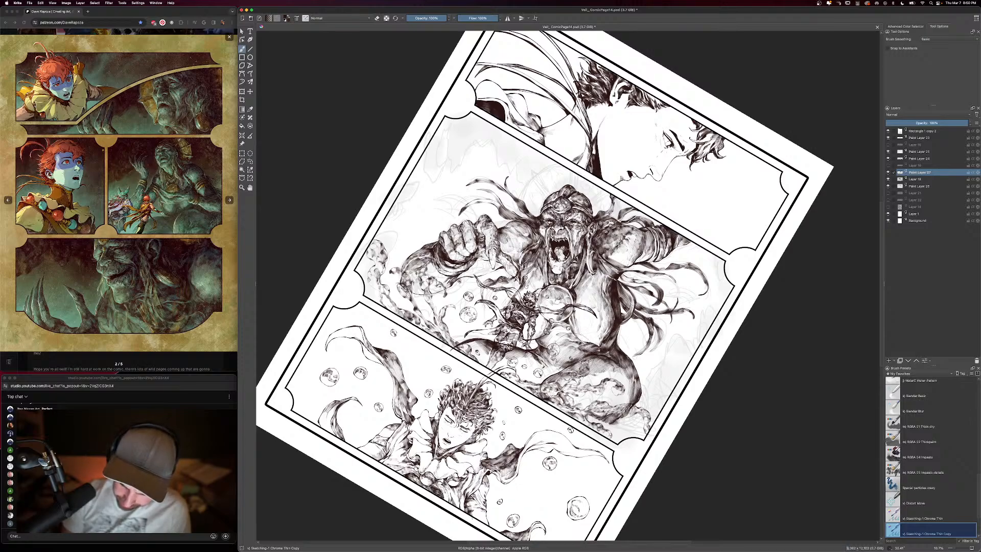
mouse_move(562, 371)
left_mouse_down()
mouse_move(547, 363)
mouse_move(534, 369)
mouse_move(544, 381)
mouse_move(534, 373)
mouse_move(529, 382)
left_mouse_up()
mouse_move(528, 365)
left_mouse_down()
mouse_move(535, 381)
mouse_move(540, 358)
left_mouse_up()
left_click_drag(540, 352, 545, 371)
left_click_drag(549, 335, 553, 356)
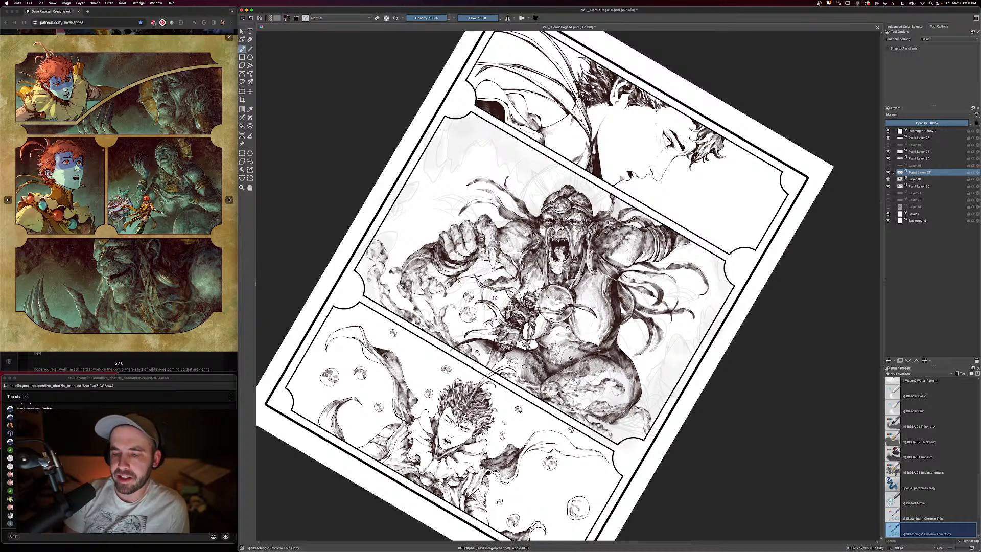
left_click_drag(457, 343, 469, 351)
left_click_drag(461, 341, 481, 354)
left_click_drag(476, 345, 491, 365)
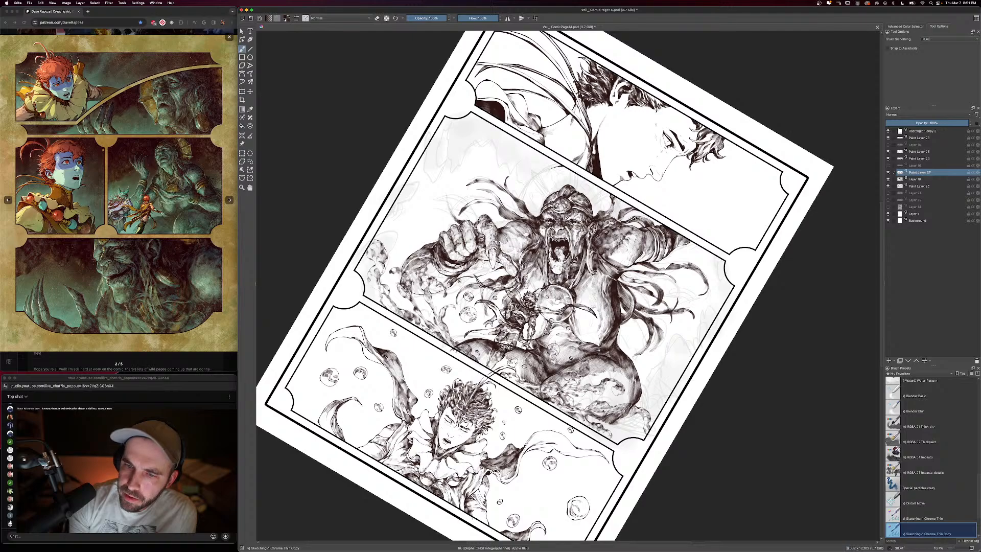
left_click(888, 172)
left_click(888, 172)
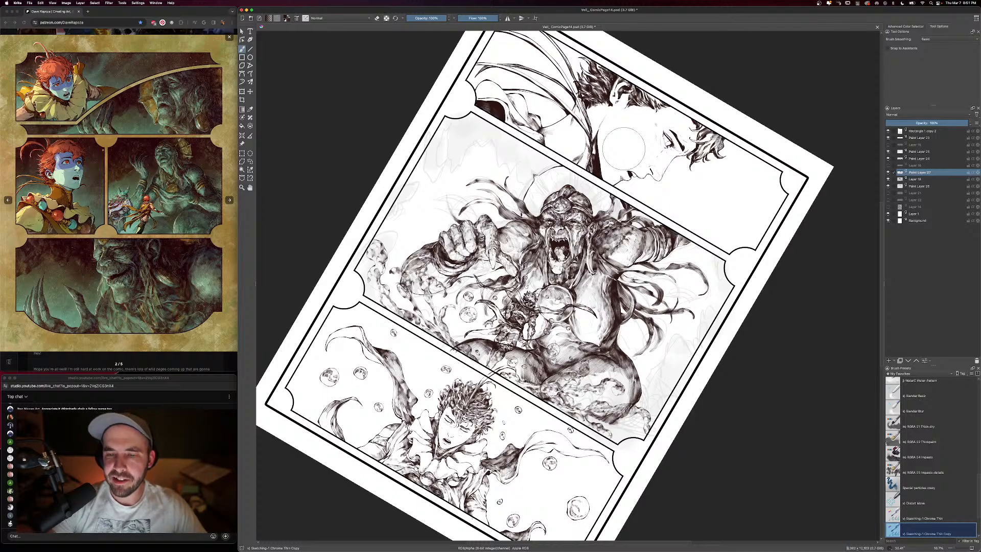
Ink the large pointed headpiece beside the creature's head, adjusting brush size and checking it at reduced page scale
key("[")
key("e")
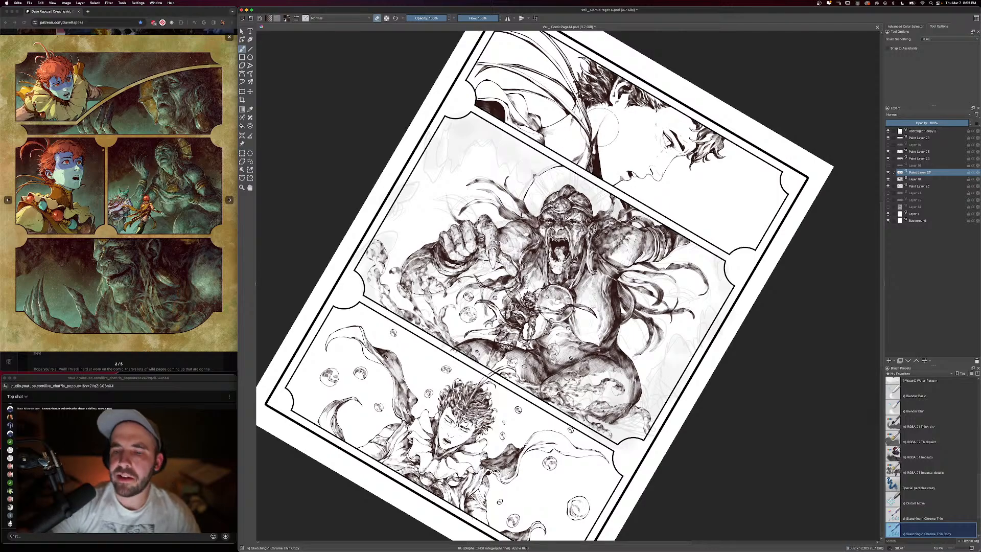
key("minus")
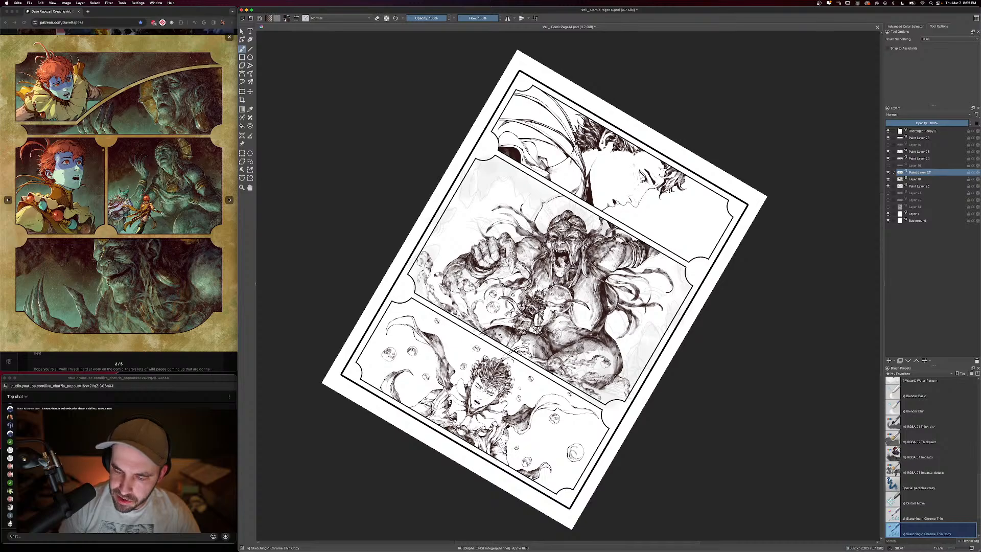
key("e")
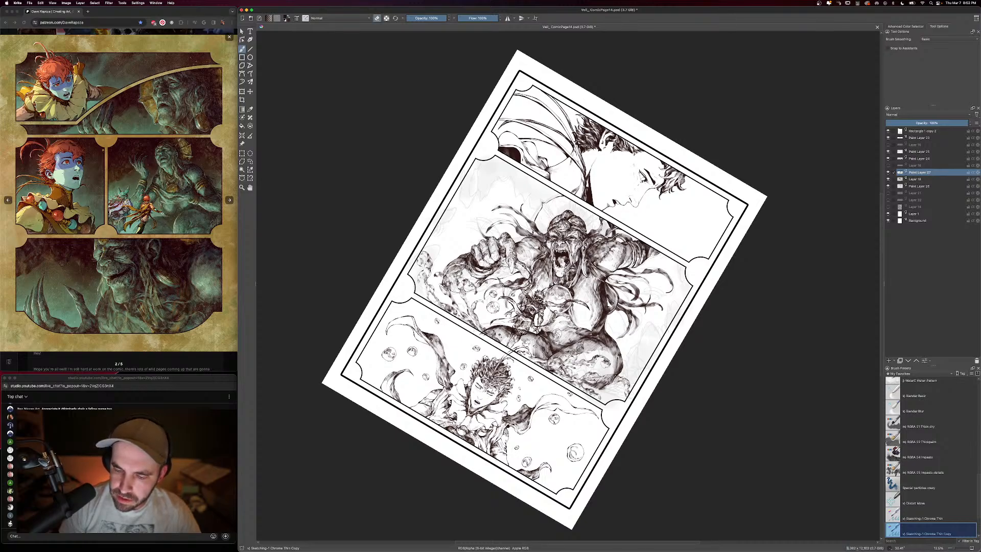
key("e")
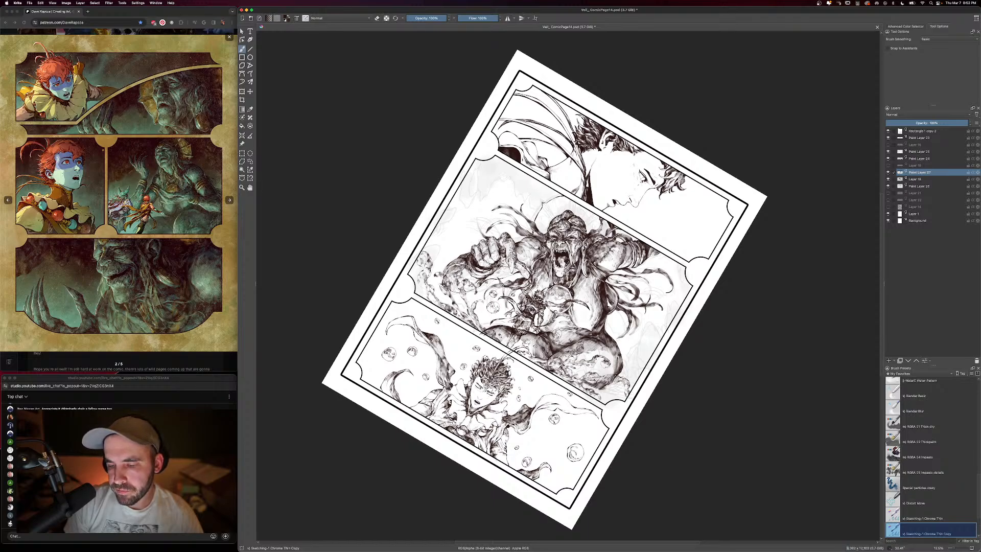
key("bracketright")
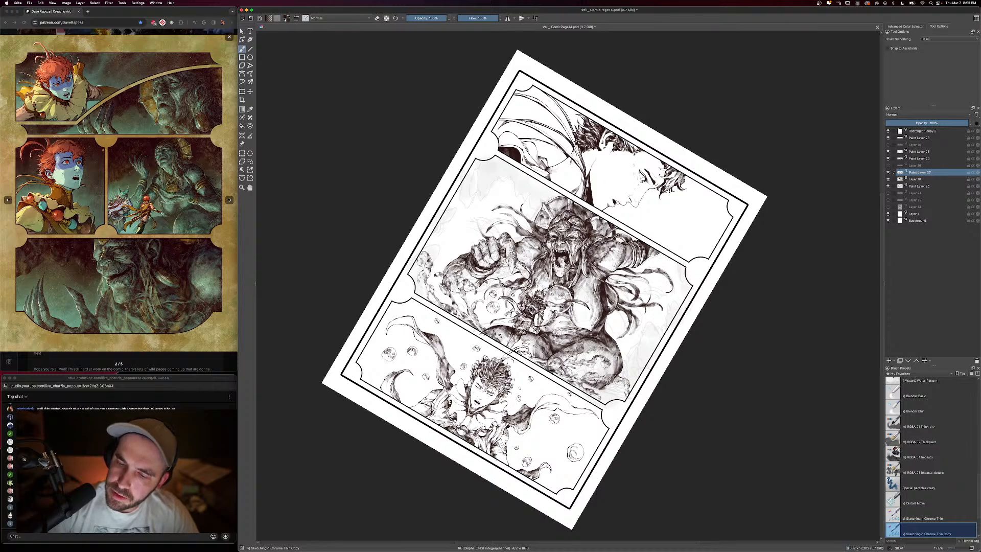
key("super+minus")
key("super+minus")
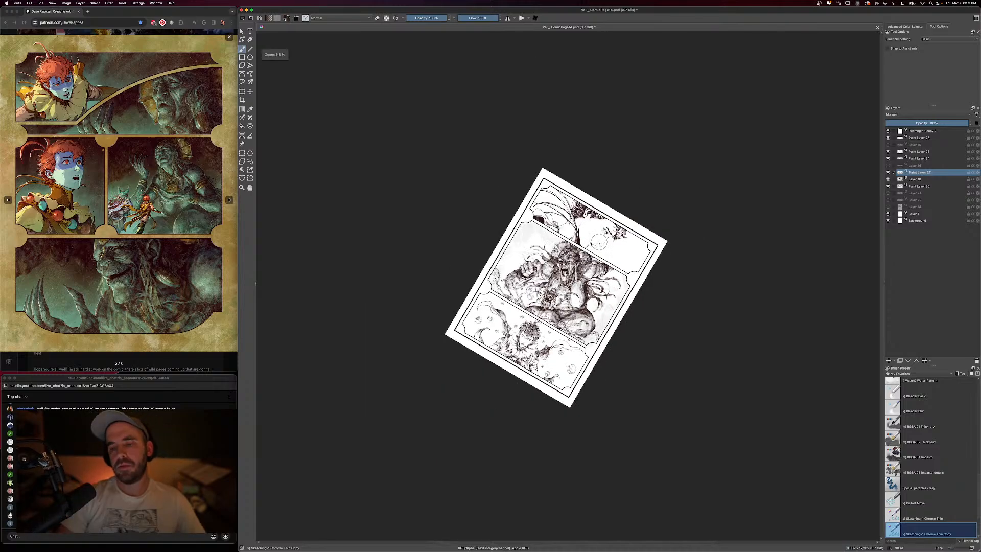
key("super+equal")
key("super+equal")
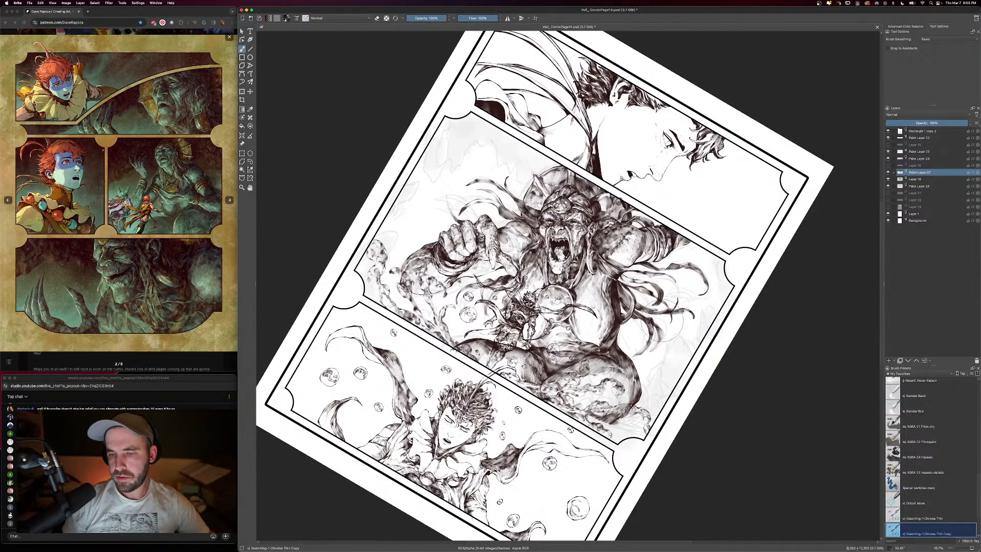
Reset the canvas rotation so the page stands upright, and resize the brush for touch-ups with ink and eraser
right_click(659, 319)
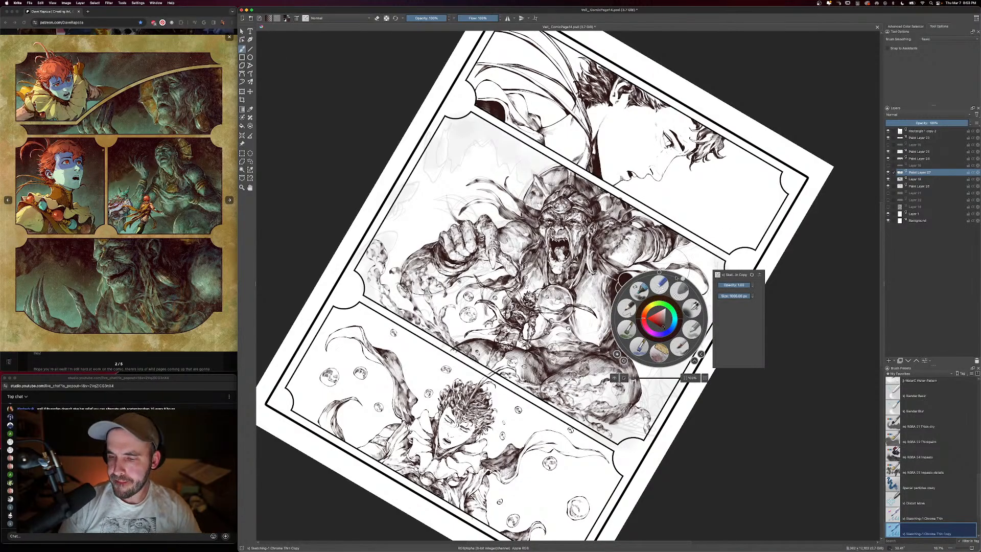
left_click(659, 272)
right_click(663, 283)
left_click_drag(662, 283, 650, 282, "shift")
key("e")
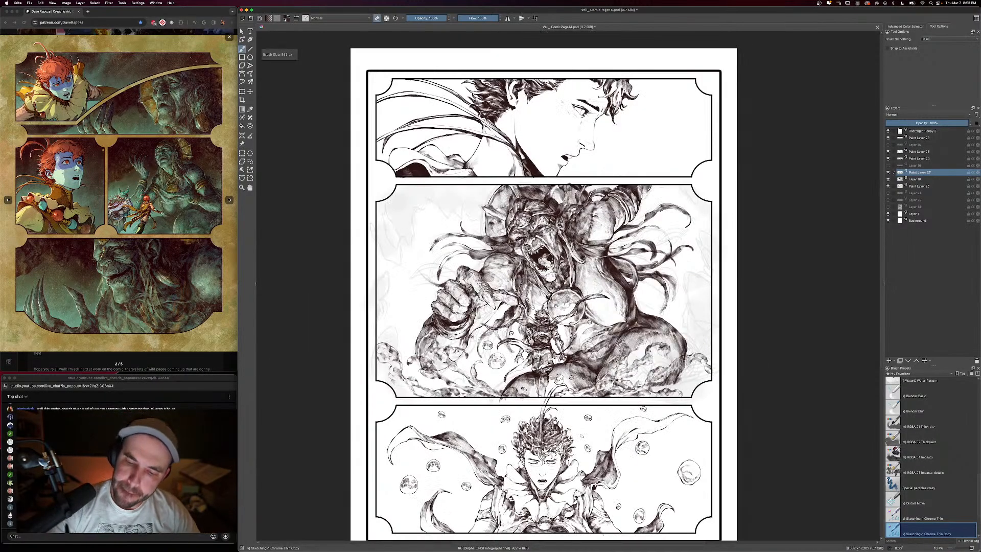
key("e")
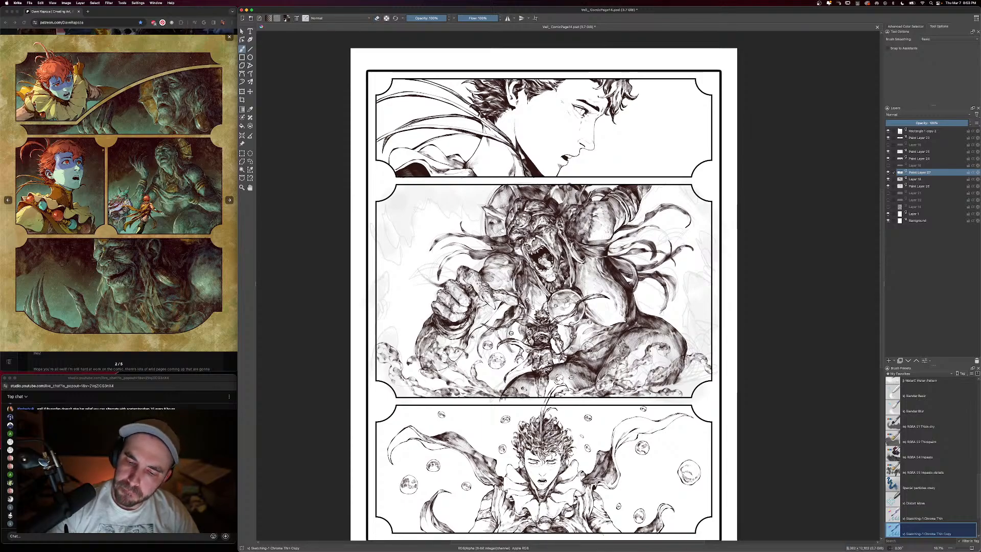
key("e")
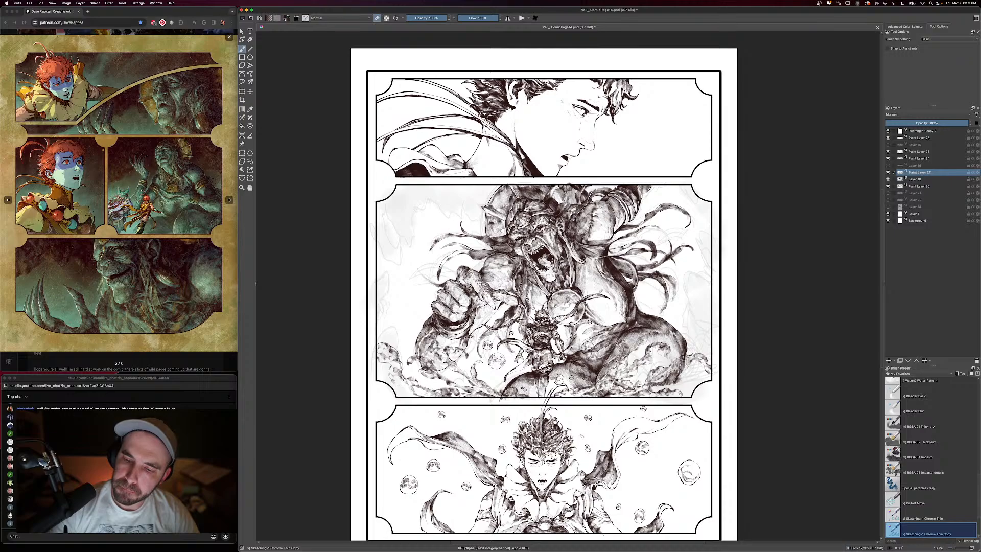
key("e")
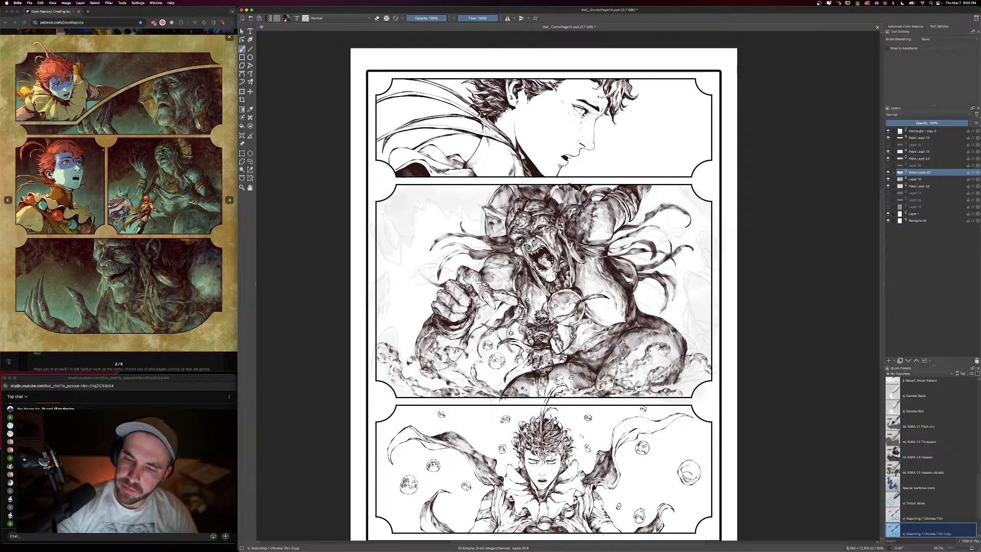
Refine the ink on the creature's legs and the smoke just above the lower panel border, alternating brush and eraser
key("super+minus")
key("super+minus")
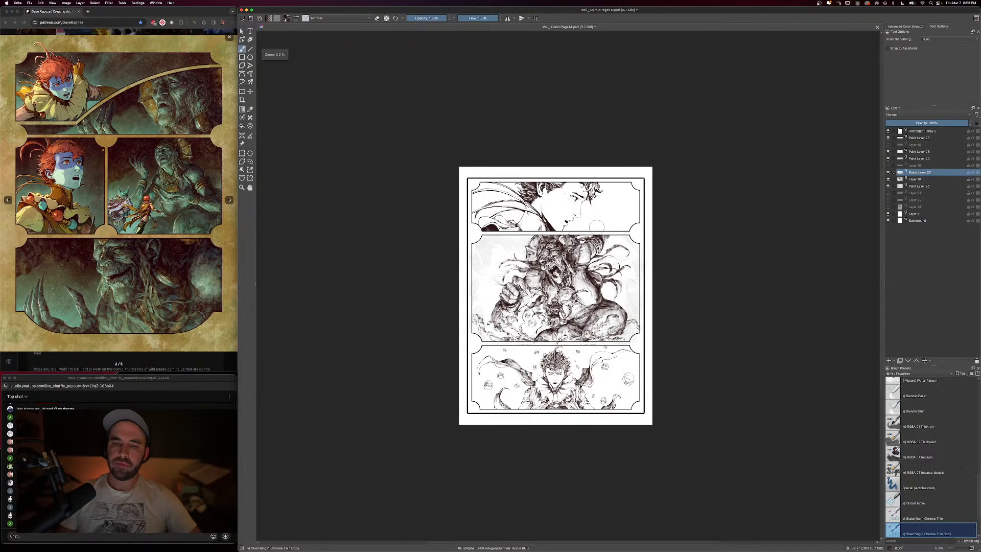
key("super+equal")
key("bracketright")
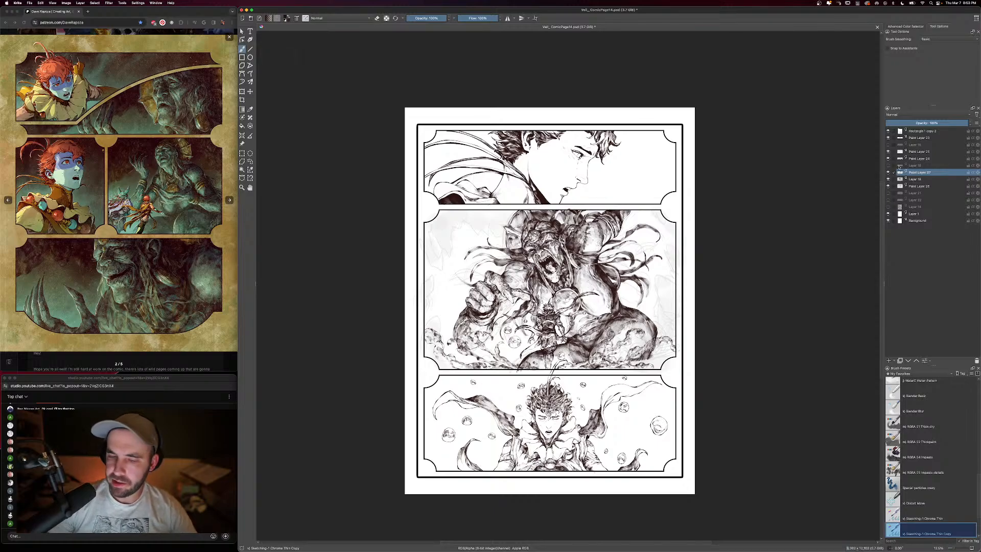
key("bracketleft")
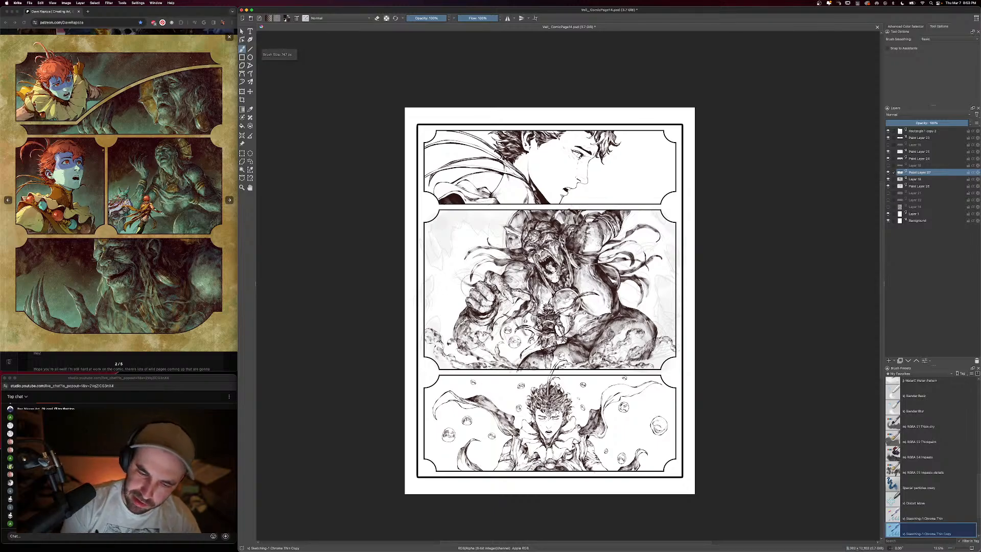
key("bracketright")
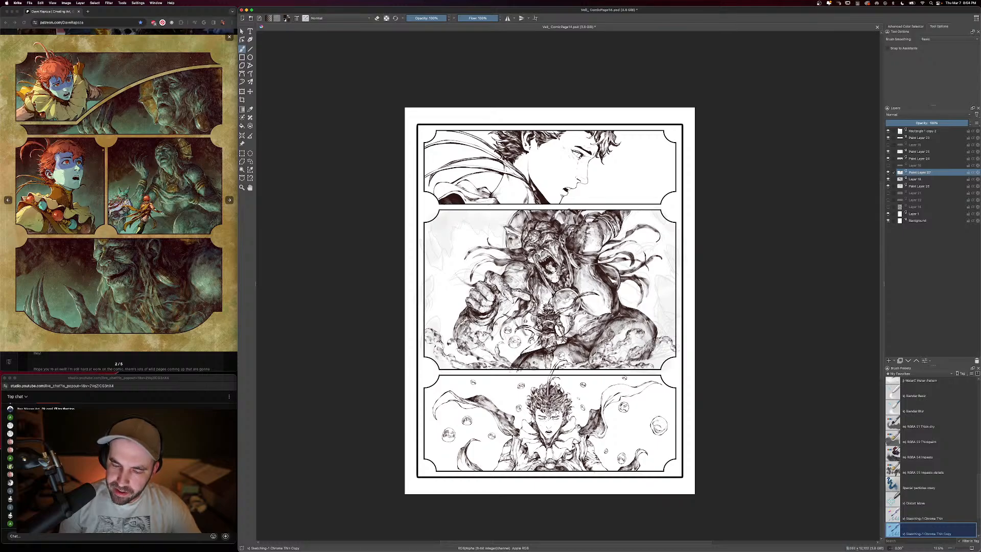
key("e")
left_click_drag(521, 361, 577, 353)
key("e")
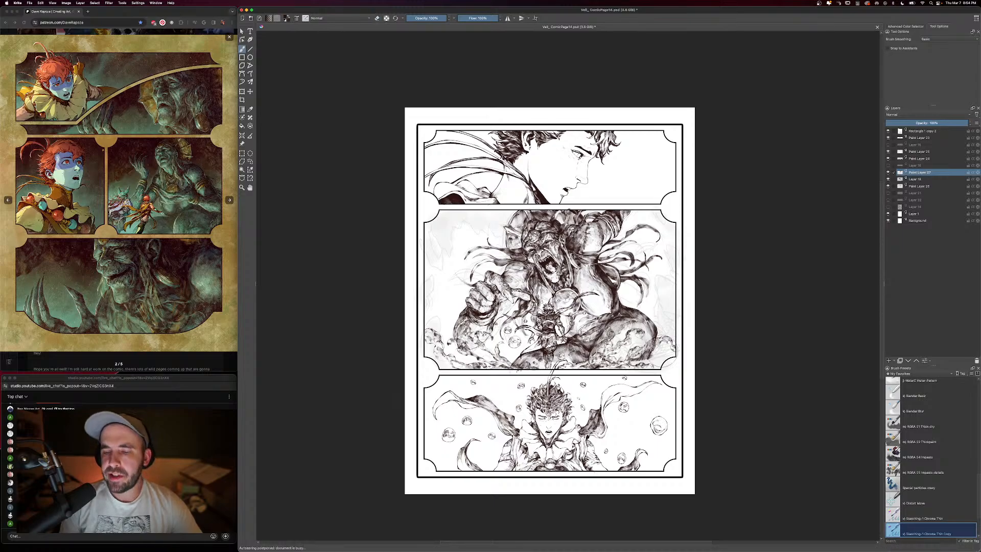
Touch up the ink on the creature's bent leg and the smoke by the middle panel's lower right corner, checking it at reduced page scale
mouse_move(625, 330)
left_mouse_down()
mouse_move(637, 321)
mouse_move(645, 349)
mouse_move(647, 335)
mouse_move(598, 330)
mouse_move(610, 329)
left_mouse_up()
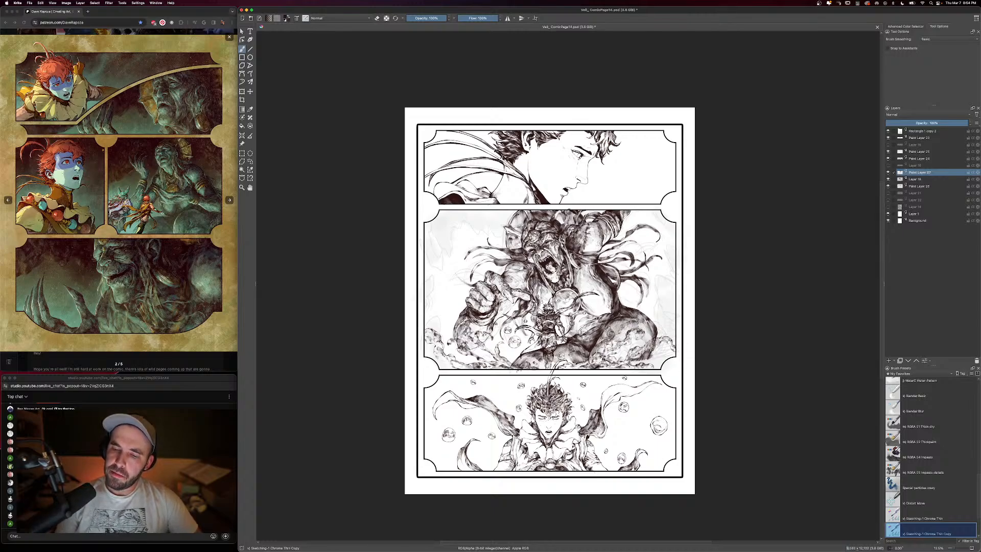
key("minus")
key("minus")
key("equal")
key("equal")
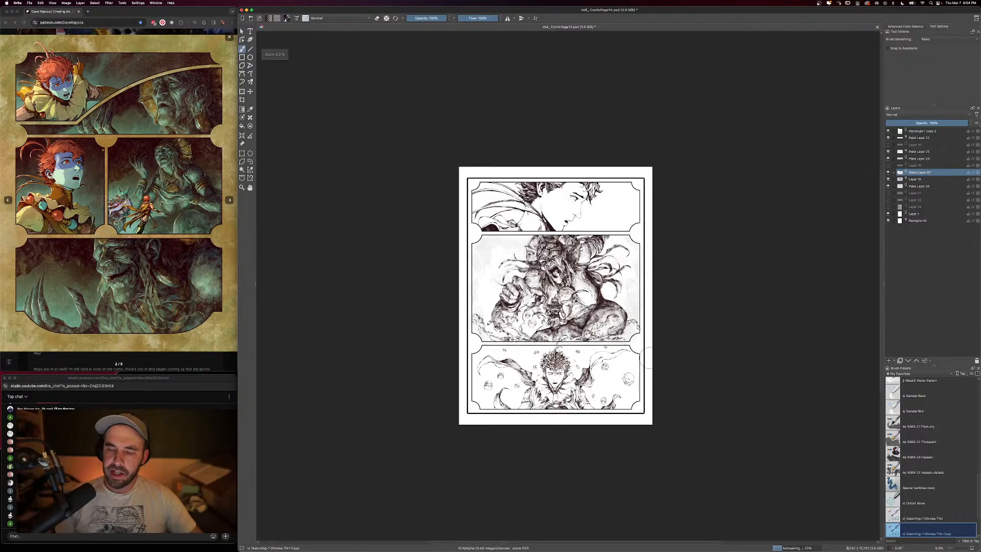
key("bracketright")
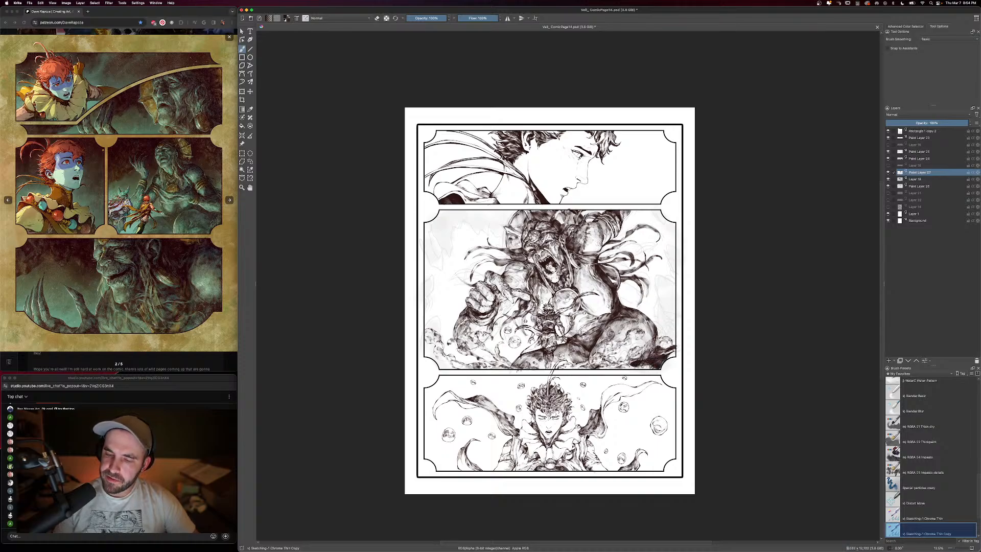
mouse_move(612, 367)
left_mouse_down()
mouse_move(665, 359)
mouse_move(670, 348)
left_mouse_up()
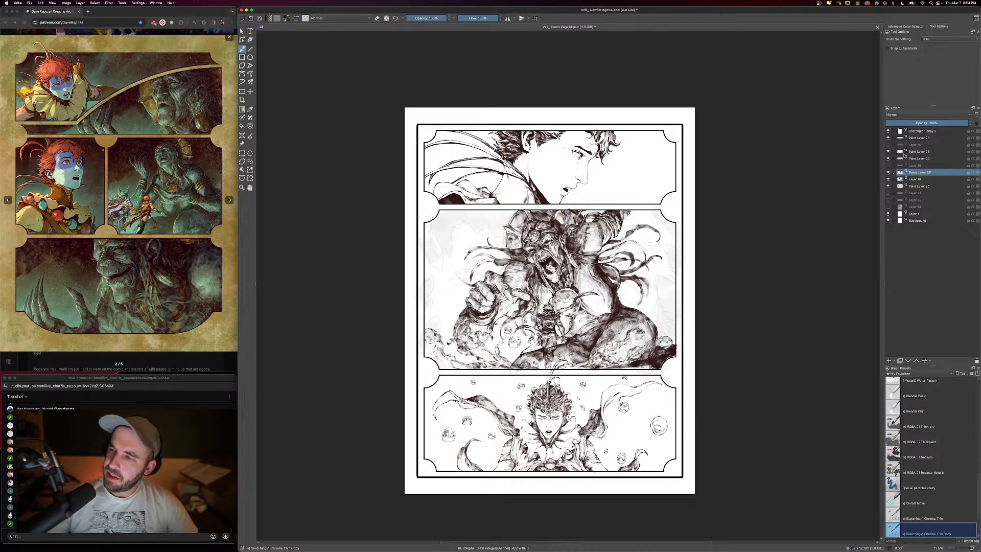
Add a new paint layer and ink dark jagged rocks along the right edge of the middle panel, adjusting brush size
left_click(888, 360)
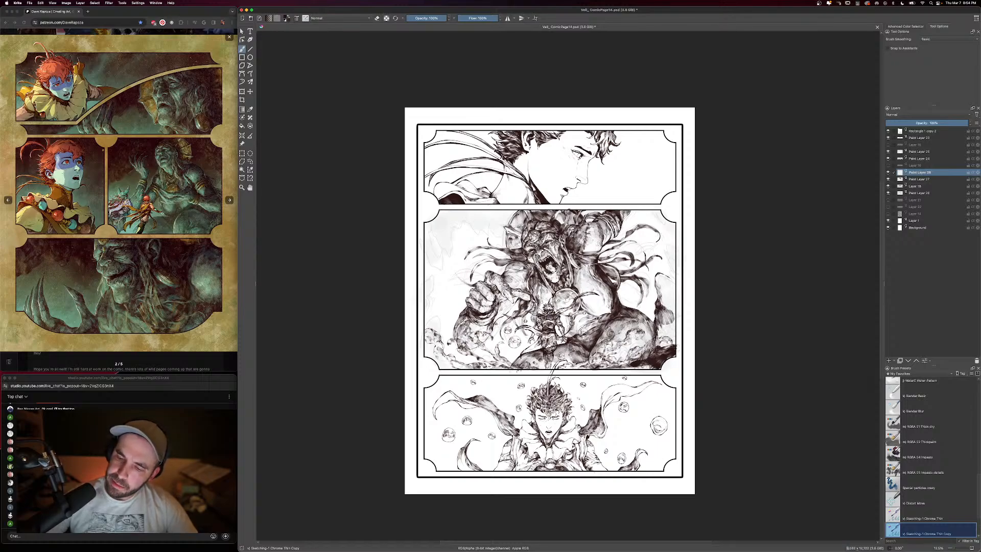
left_click_drag(658, 324, 666, 338)
left_click_drag(661, 323, 675, 339)
left_click_drag(664, 312, 667, 330)
left_click_drag(657, 312, 676, 336)
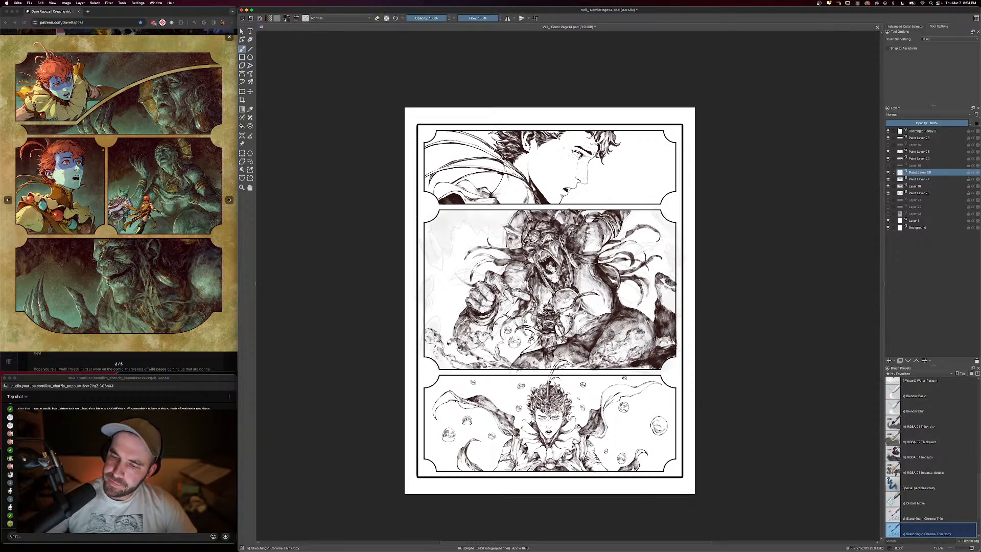
mouse_move(671, 294)
left_mouse_down()
mouse_move(661, 299)
mouse_move(669, 302)
left_mouse_up()
key("e")
key("e")
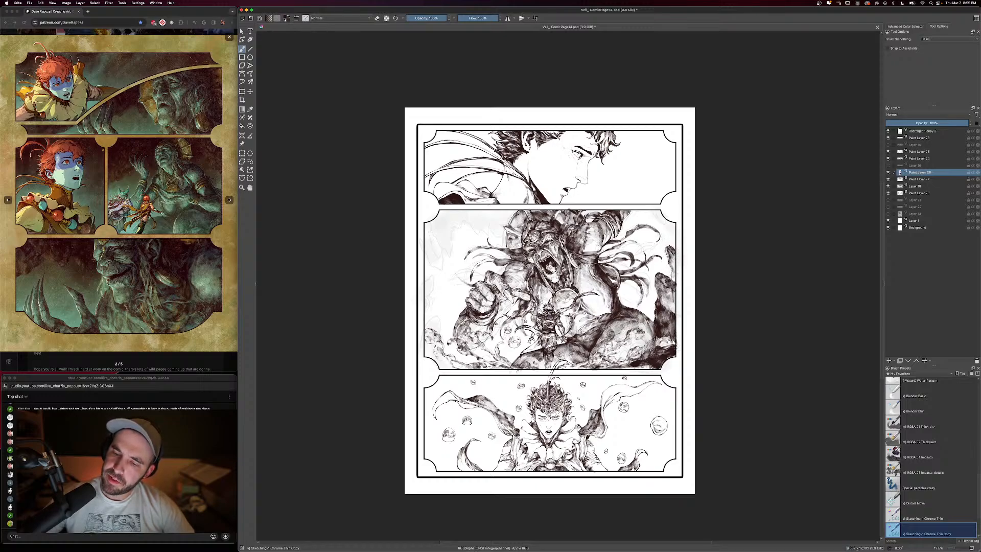
key("bracketright")
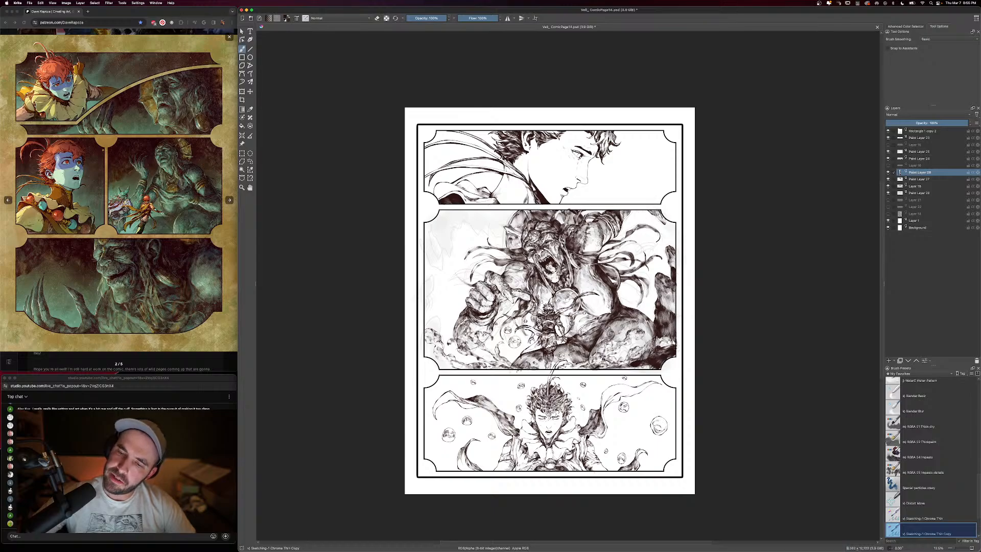
key("]")
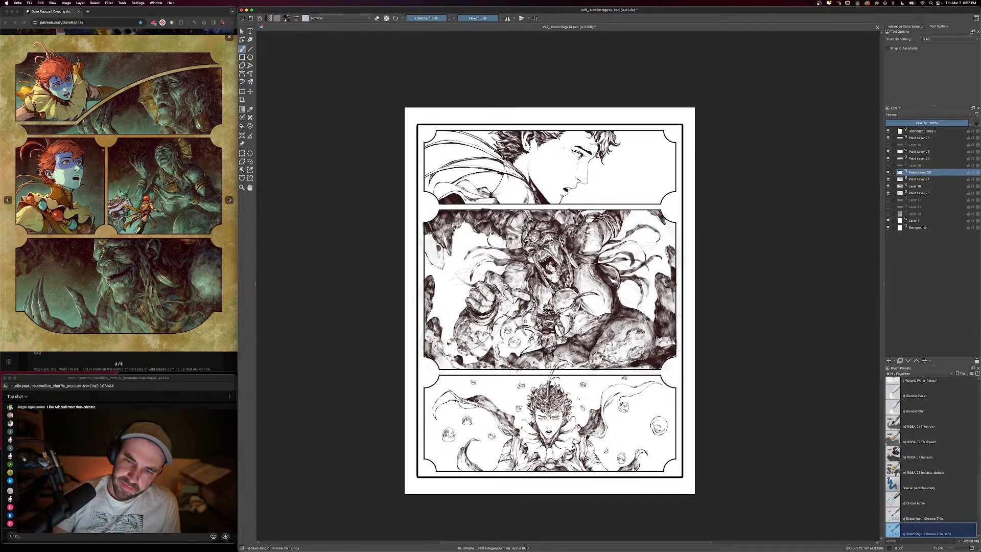
Ink the hanging cave rocks along the middle panel's top border and upper left corner, redoing the last stroke
left_click_drag(594, 211, 587, 222)
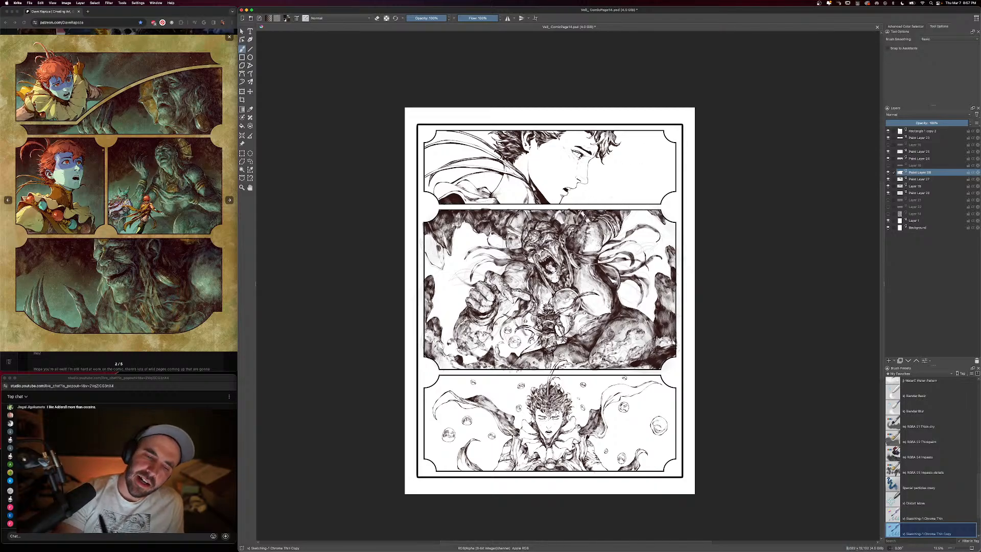
left_click_drag(428, 228, 433, 261)
left_click_drag(430, 247, 435, 263)
left_click_drag(425, 245, 441, 266)
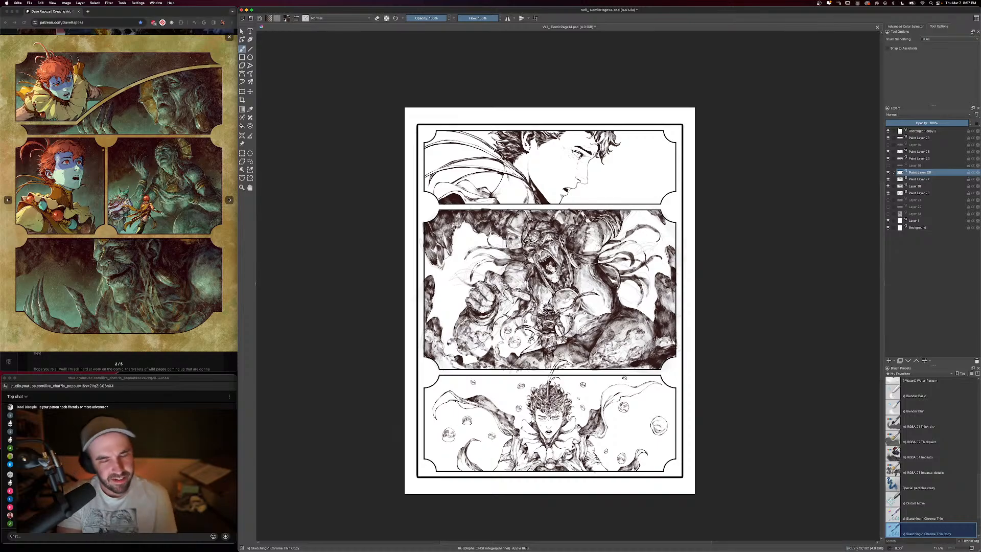
key("super+z")
mouse_move(440, 256)
left_mouse_down()
mouse_move(437, 266)
mouse_move(435, 256)
left_mouse_up()
left_click_drag(438, 246, 436, 254)
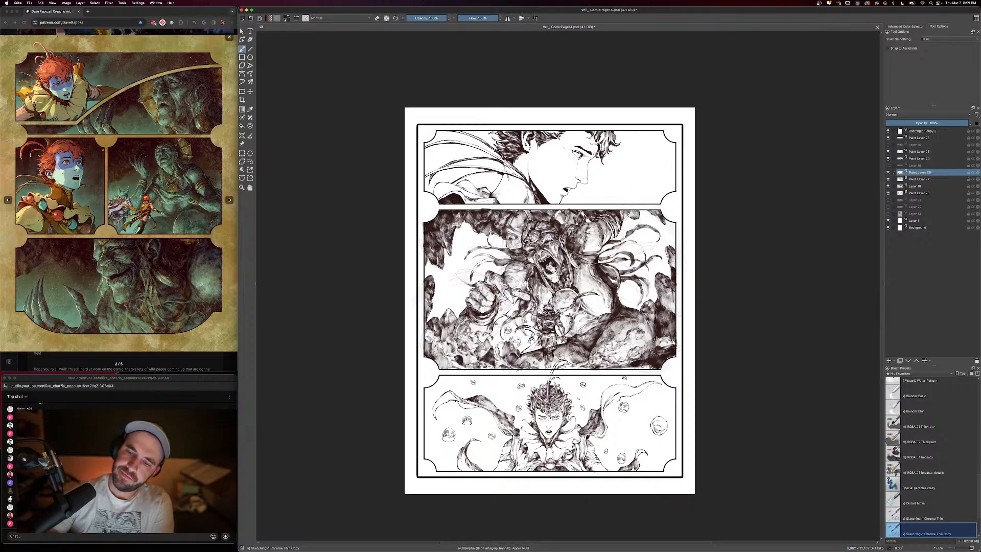
Hide the faint sketch layer under the creature's ink, and check the panel by toggling Paint Layer 27 and reducing the page scale
key("minus")
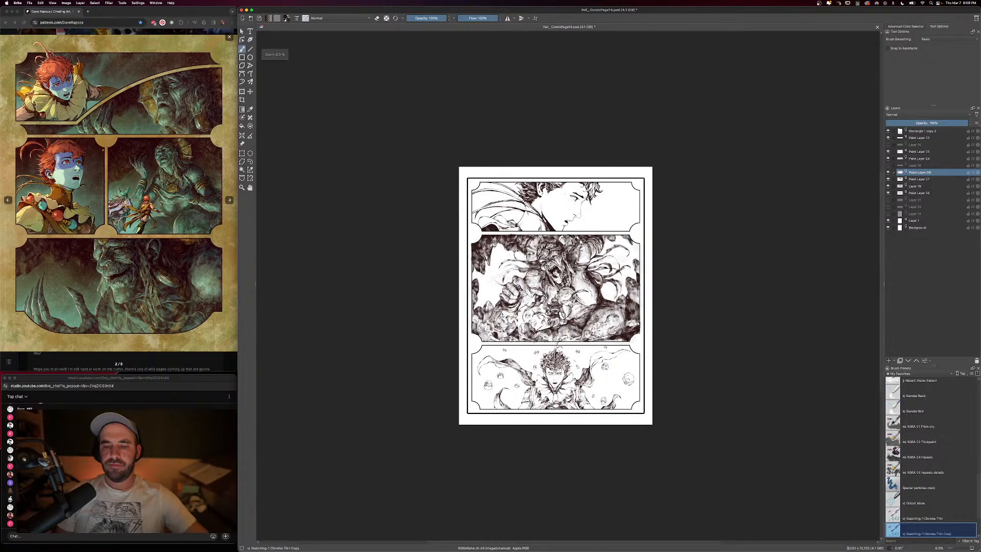
key("minus")
key("plus")
key("plus")
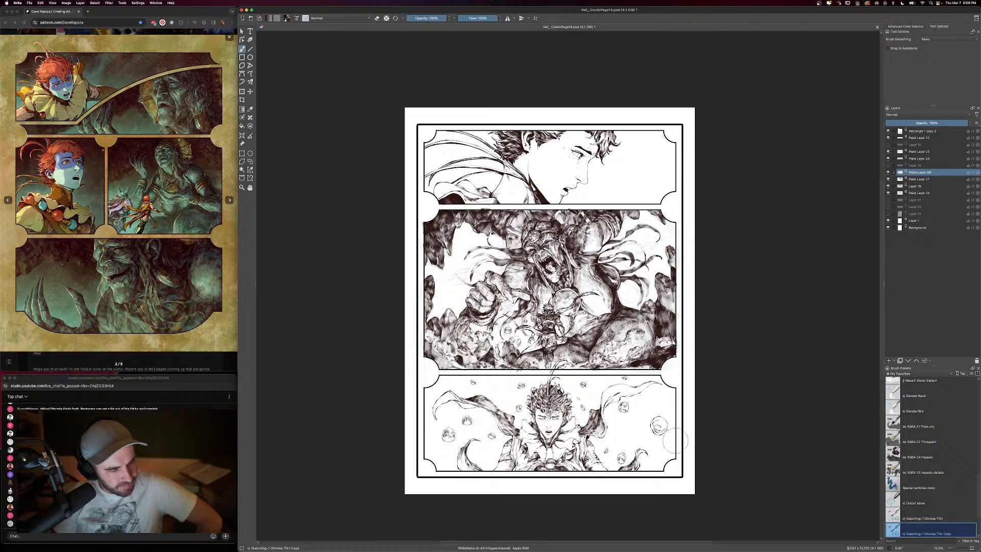
left_click(888, 186)
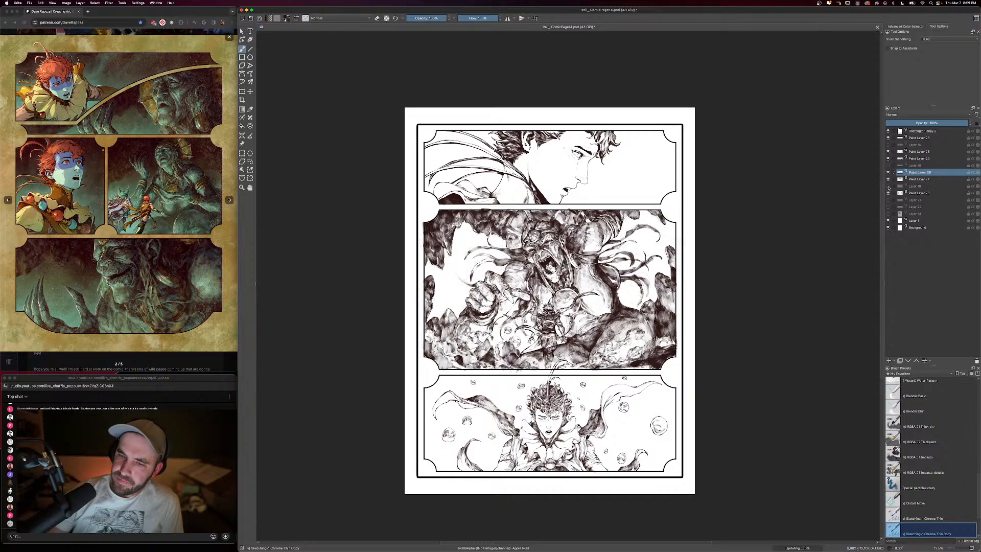
left_click(888, 179)
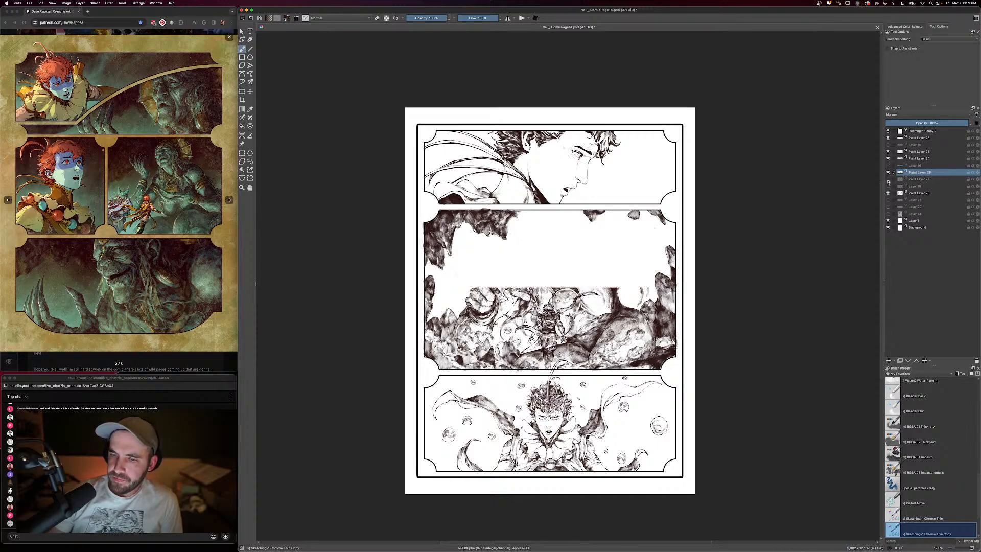
left_click(887, 179)
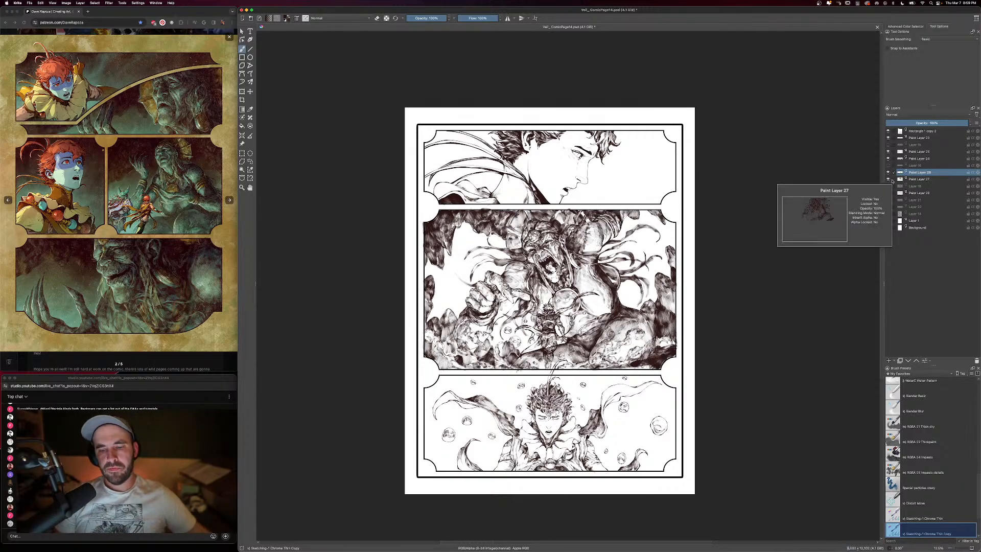
key("minus")
key("minus")
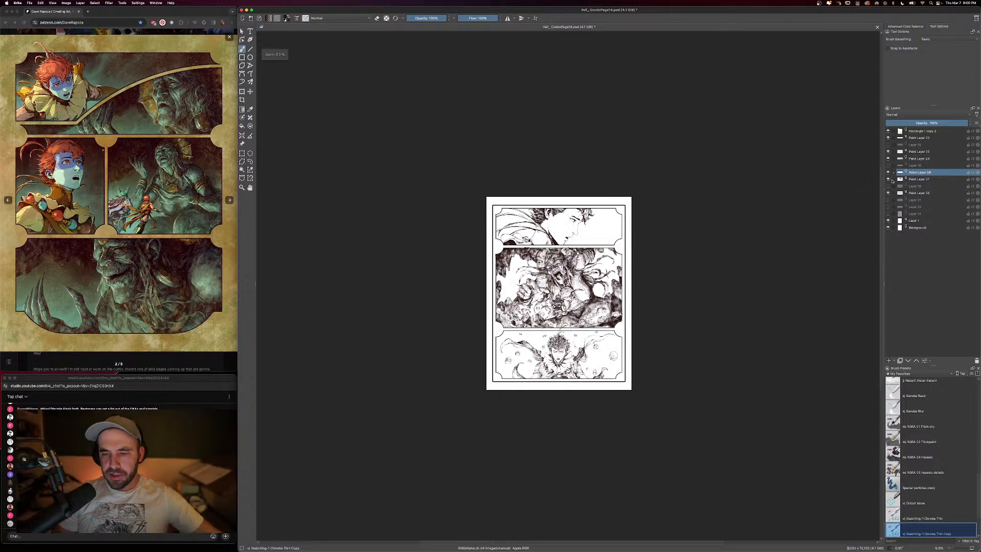
key("plus")
key("plus")
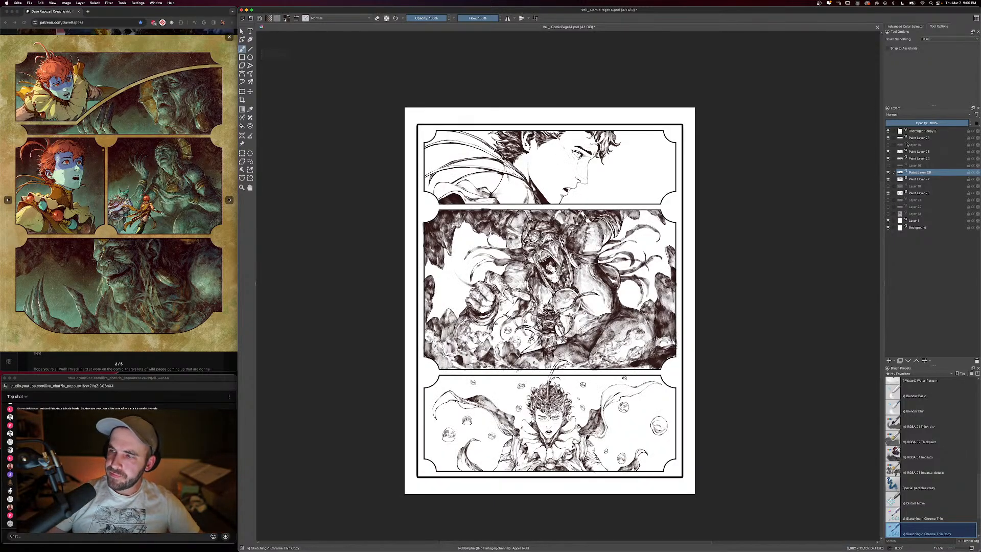
Toggle the rock and creature ink layers to compare them, and move Paint Layer 28 beneath Paint Layer 27
left_click(888, 173)
left_click(888, 173)
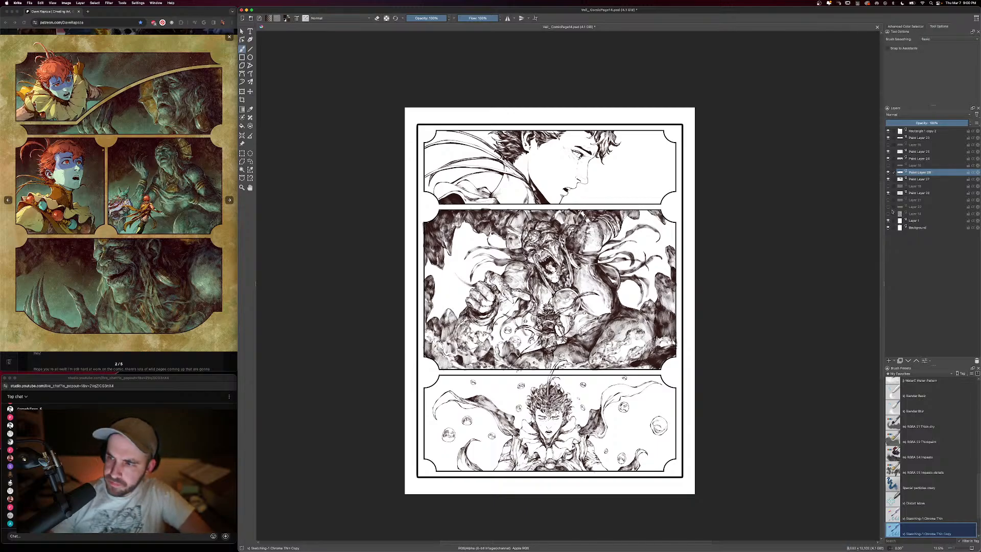
left_click(889, 179)
left_click(889, 179)
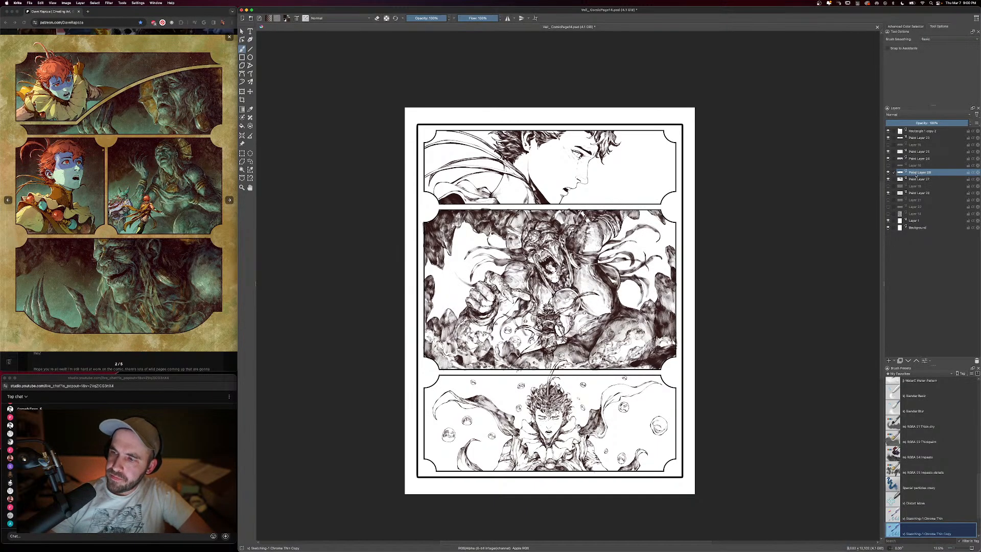
left_click_drag(915, 174, 924, 181)
Add a new paint layer beneath the rock layer and brush dark background texture into the middle panel's upper left area
left_click(918, 186)
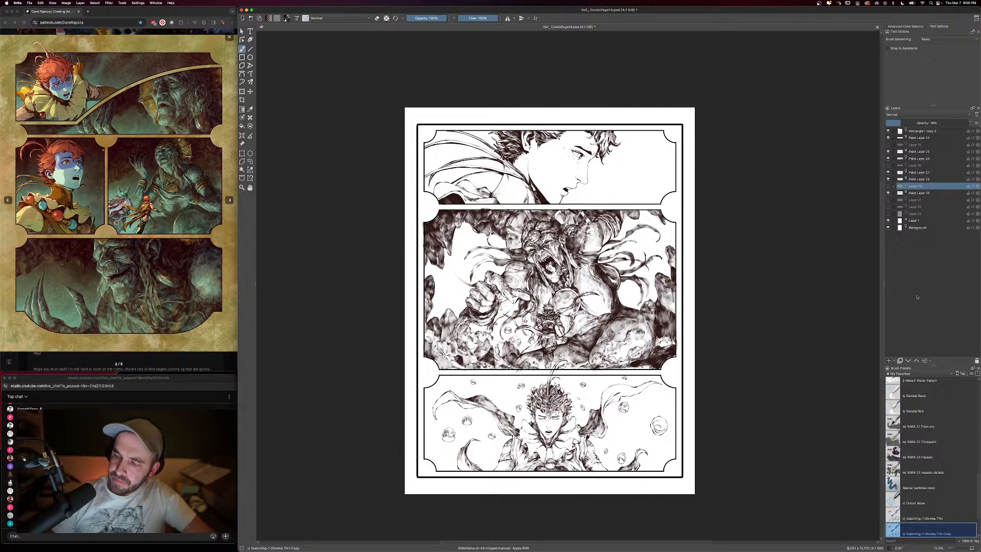
left_click(889, 360)
key("]")
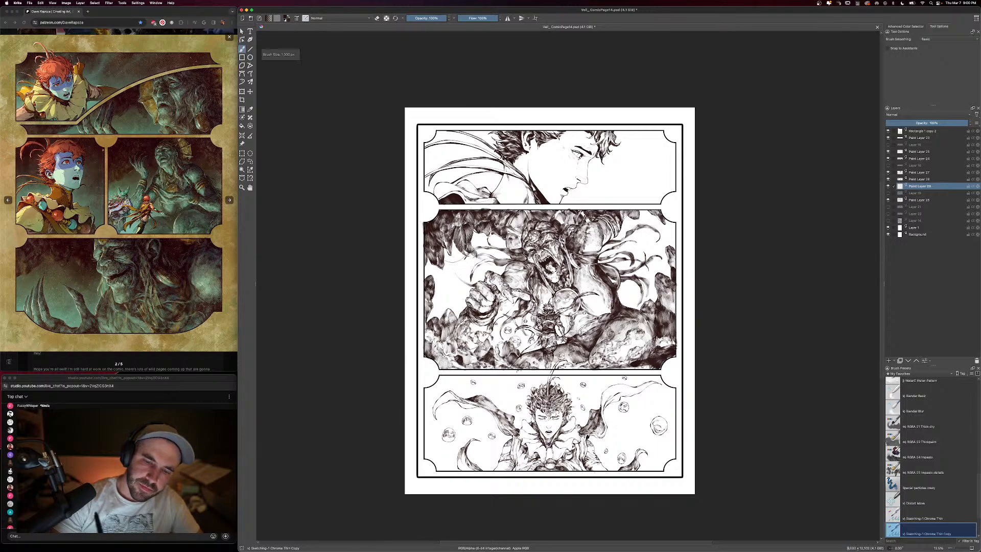
key("[")
mouse_move(460, 232)
left_mouse_down()
mouse_move(449, 264)
mouse_move(457, 273)
left_mouse_up()
left_click_drag(451, 253, 469, 272)
left_click_drag(466, 263, 478, 272)
left_click_drag(453, 239, 456, 252)
left_click_drag(457, 246, 477, 265)
mouse_move(472, 237)
left_mouse_down()
mouse_move(499, 252)
mouse_move(478, 242)
left_mouse_up()
key("super+z")
mouse_move(472, 229)
left_mouse_down()
mouse_move(485, 256)
mouse_move(467, 247)
left_mouse_up()
mouse_move(459, 228)
left_mouse_down()
mouse_move(476, 254)
mouse_move(519, 258)
left_mouse_up()
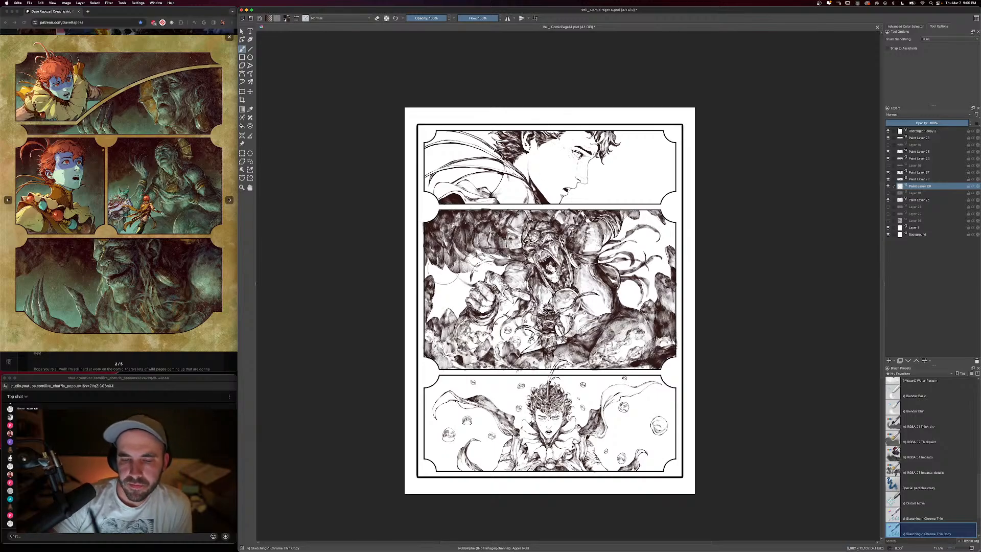
Extend the dark background texture down the middle panel's left side, beside the creature's pointing hand
left_click_drag(425, 256, 441, 293)
left_click_drag(444, 276, 468, 316)
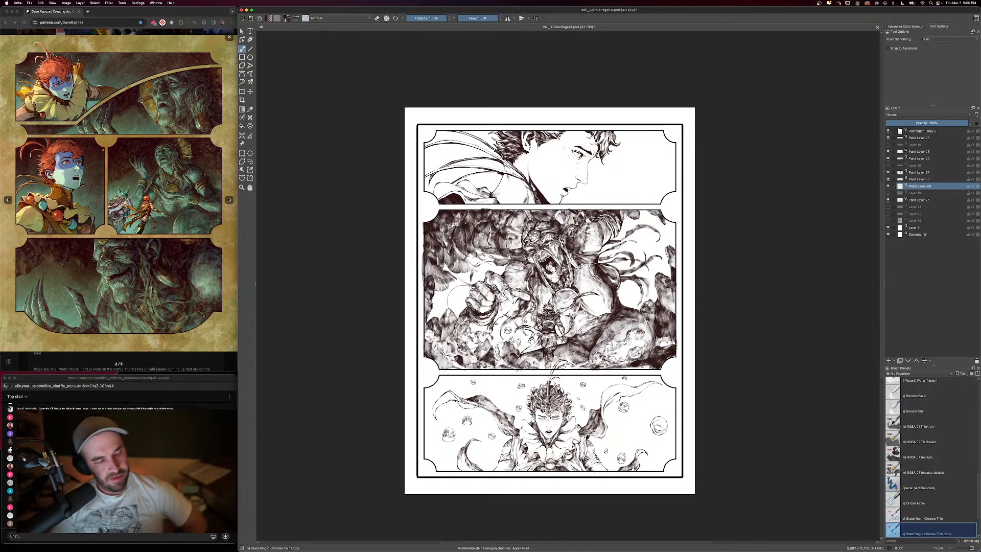
mouse_move(450, 280)
left_mouse_down()
mouse_move(470, 306)
mouse_move(457, 297)
mouse_move(440, 307)
mouse_move(462, 301)
mouse_move(470, 309)
mouse_move(449, 323)
mouse_move(463, 322)
left_mouse_up()
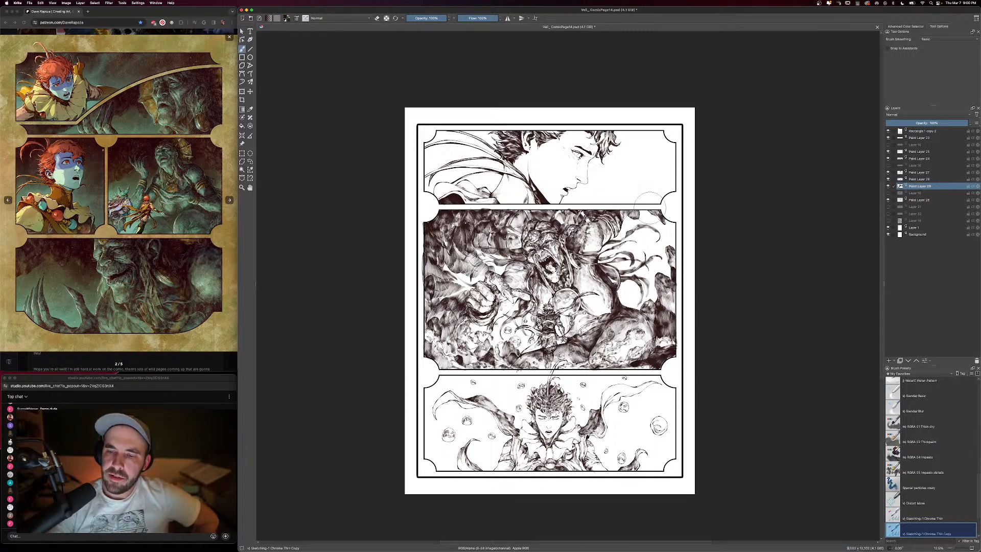
Brush dark background texture behind the creature's ribbons in the middle panel's upper right area
left_click_drag(647, 211, 638, 231)
left_click_drag(641, 210, 622, 245)
left_click_drag(628, 218, 610, 253)
left_click_drag(612, 237, 598, 261)
mouse_move(664, 216)
left_mouse_down()
mouse_move(654, 240)
mouse_move(636, 244)
left_mouse_up()
left_click_drag(638, 235, 626, 258)
mouse_move(660, 216)
left_mouse_down()
mouse_move(641, 239)
mouse_move(651, 241)
left_mouse_up()
left_click_drag(654, 216, 636, 256)
mouse_move(665, 220)
left_mouse_down()
mouse_move(647, 255)
mouse_move(659, 242)
mouse_move(661, 253)
left_mouse_up()
mouse_move(667, 231)
left_mouse_down()
mouse_move(645, 255)
mouse_move(647, 268)
left_mouse_up()
left_click_drag(662, 250, 626, 270)
Fill the background beside the creature's shoulder and above its bent knee with dark brush texture
mouse_move(633, 257)
left_mouse_down()
mouse_move(610, 270)
mouse_move(636, 274)
left_mouse_up()
mouse_move(659, 259)
left_mouse_down()
mouse_move(637, 279)
mouse_move(650, 277)
left_mouse_up()
left_click_drag(668, 255, 661, 280)
mouse_move(670, 245)
left_mouse_down()
mouse_move(656, 270)
mouse_move(666, 281)
left_mouse_up()
left_click_drag(659, 270, 650, 295)
left_click_drag(645, 282, 634, 302)
left_click_drag(630, 282, 620, 306)
left_click_drag(625, 296, 627, 308)
left_click_drag(645, 291, 639, 310)
left_click_drag(661, 289, 651, 306)
left_click_drag(650, 273, 639, 280)
Darken the gaps below the creature's pointing hand and near the upper ribbons, and check the filled panel at reduced page scale
mouse_move(496, 294)
left_mouse_down()
mouse_move(490, 310)
mouse_move(507, 308)
left_mouse_up()
left_click_drag(522, 287, 496, 333)
left_click_drag(500, 314, 491, 347)
mouse_move(507, 322)
left_mouse_down()
mouse_move(492, 348)
mouse_move(506, 332)
left_mouse_up()
left_click_drag(523, 315, 514, 342)
left_click_drag(532, 312, 526, 319)
left_click_drag(537, 317, 532, 327)
left_click_drag(639, 225, 619, 240)
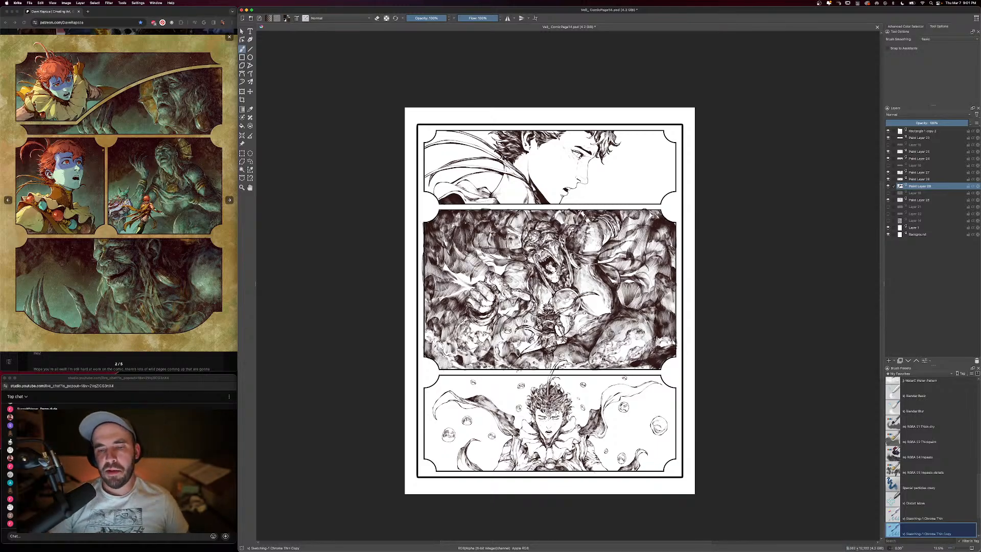
key("super+minus")
key("super+minus")
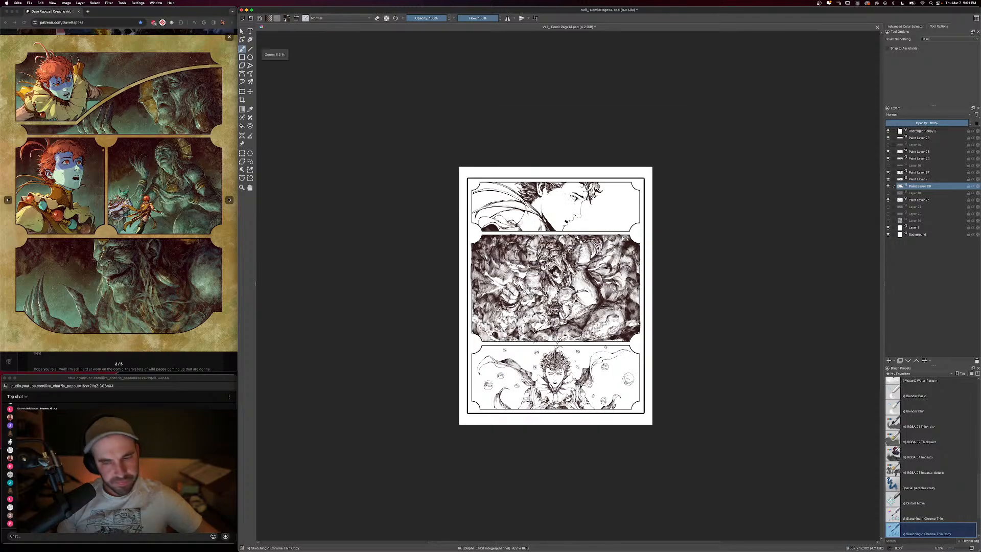
key("super+equal")
key("super+equal")
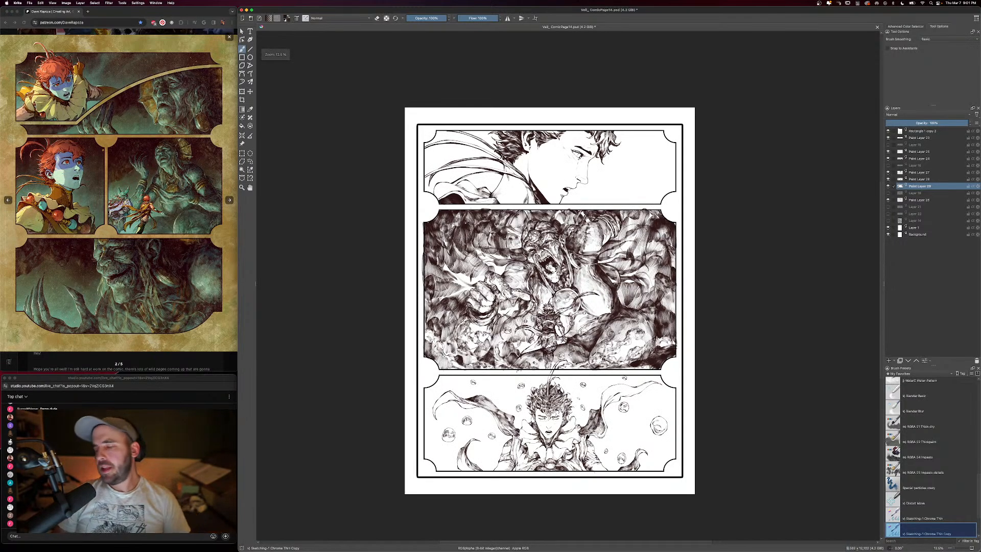
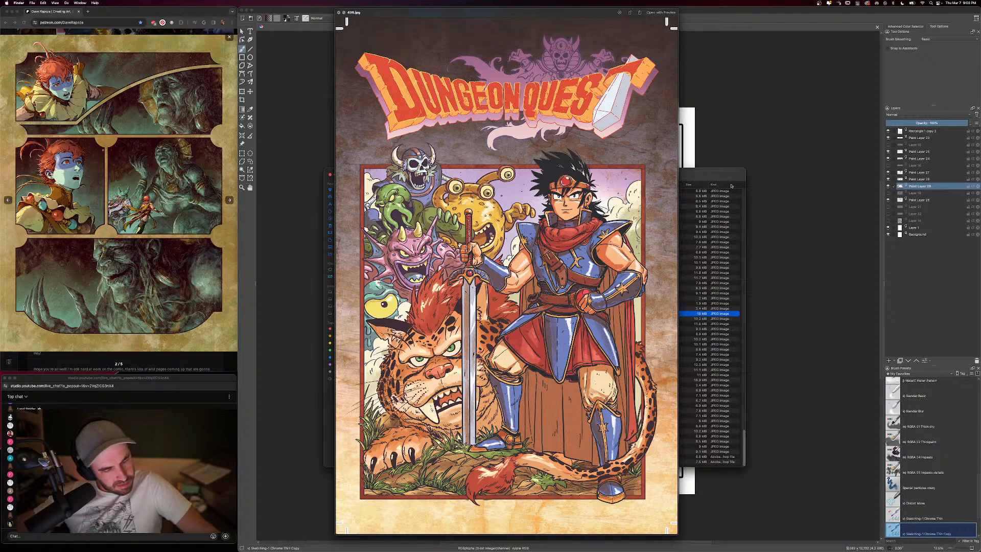
Leaf through the Dungeon Quest cover and black-and-white manga pages in the Finder image preview
key("Down")
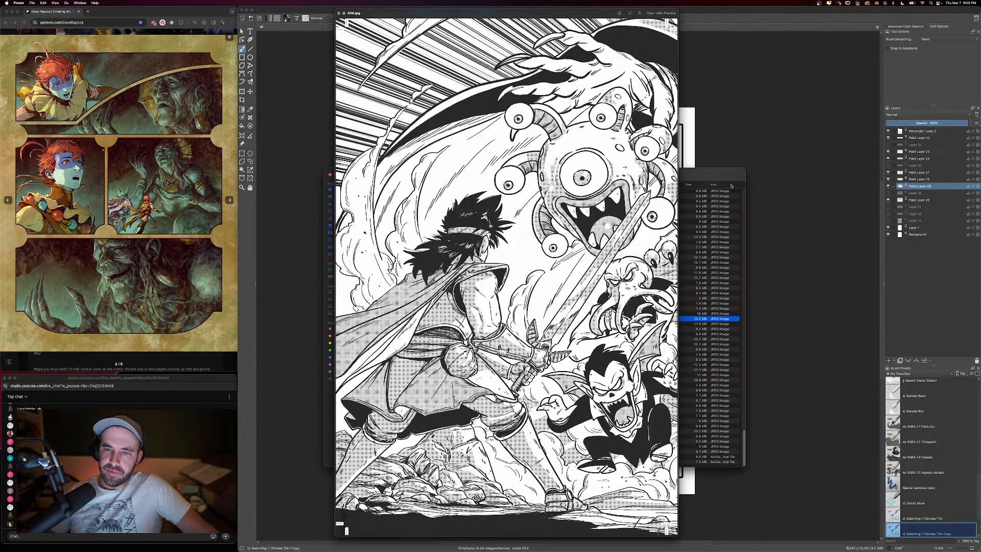
key("Down")
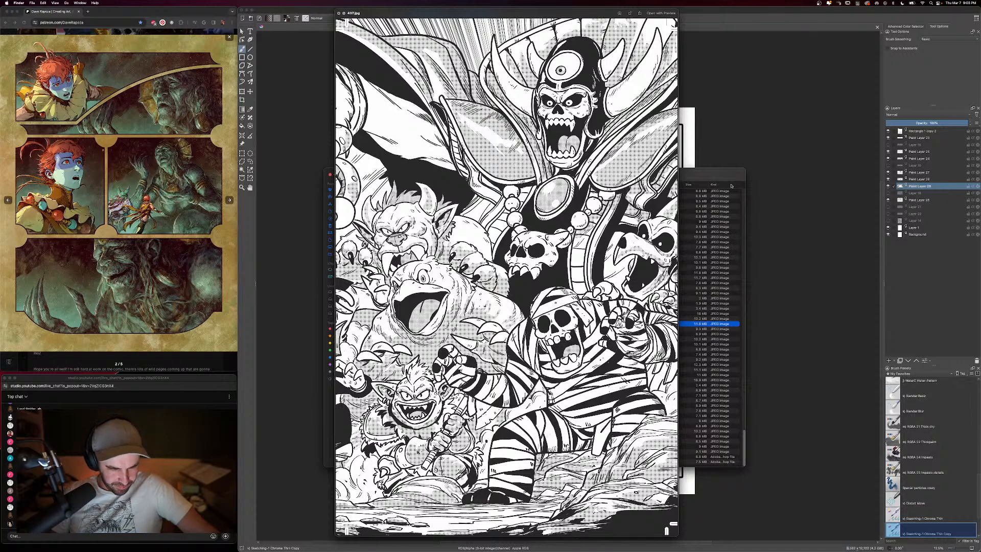
key("Down")
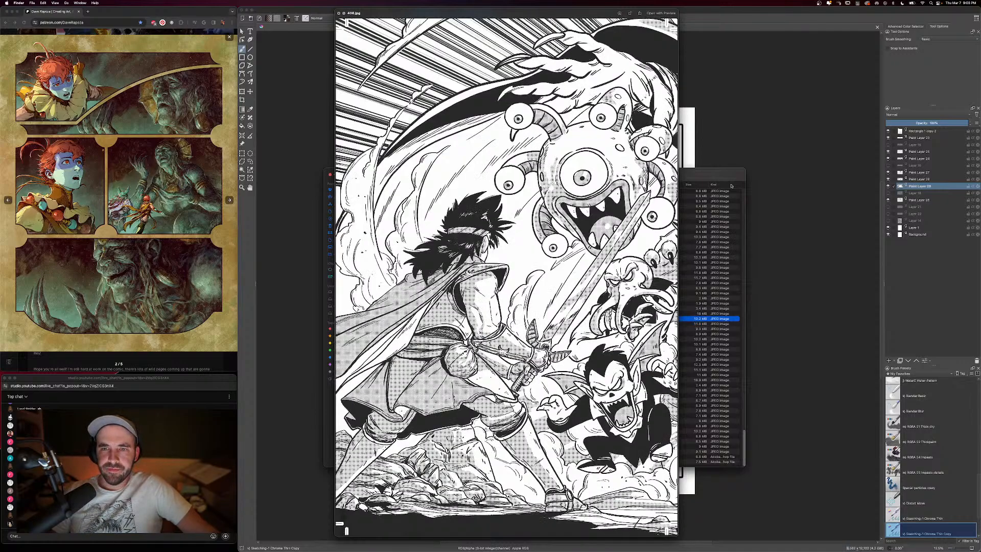
key("Up")
key("Down")
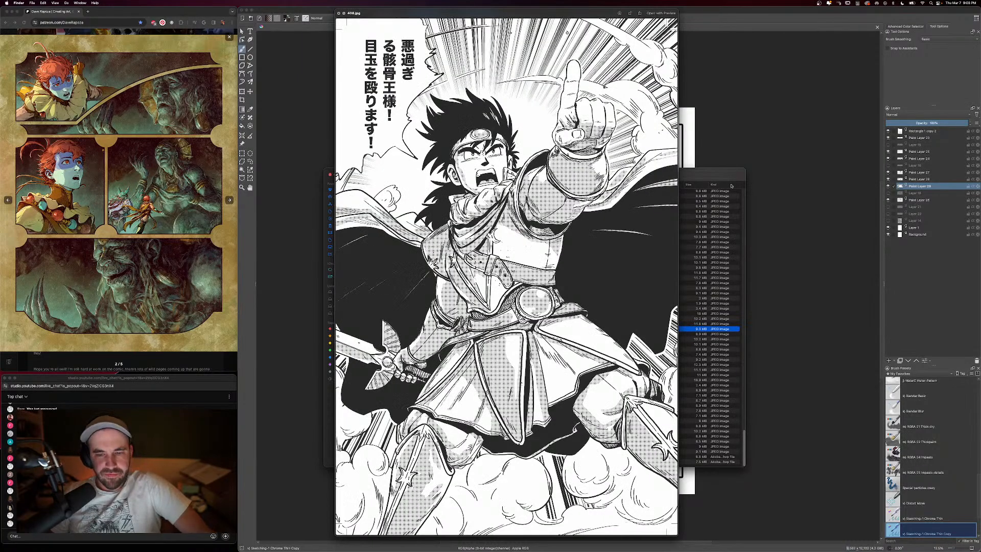
key("Down")
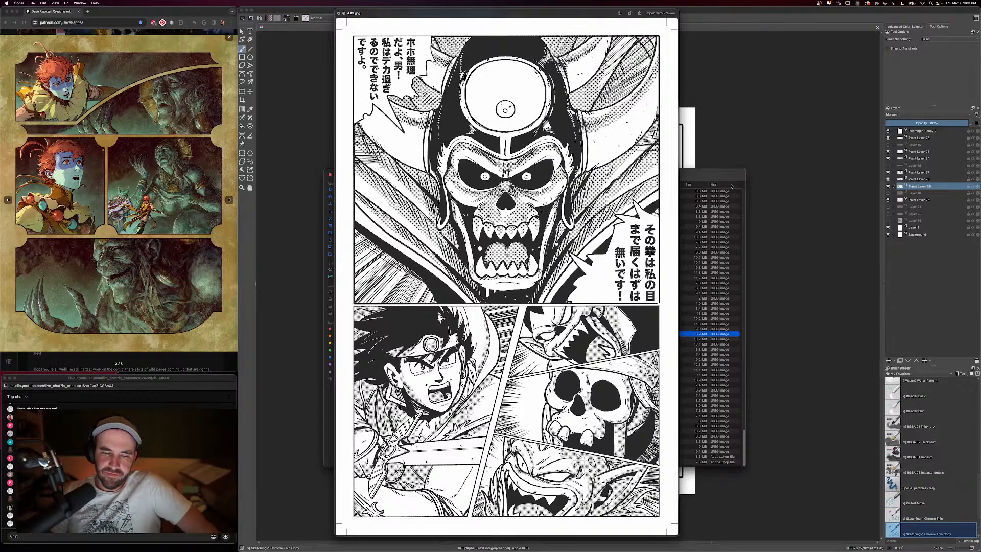
Compare the skull-faced king manga page with the two pages that follow it in the image preview
key("Down")
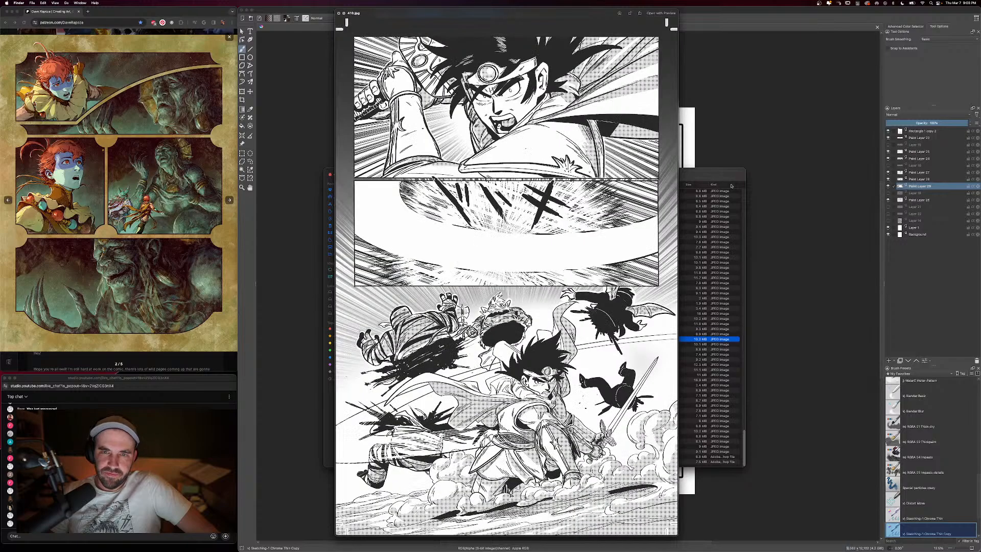
key("Down")
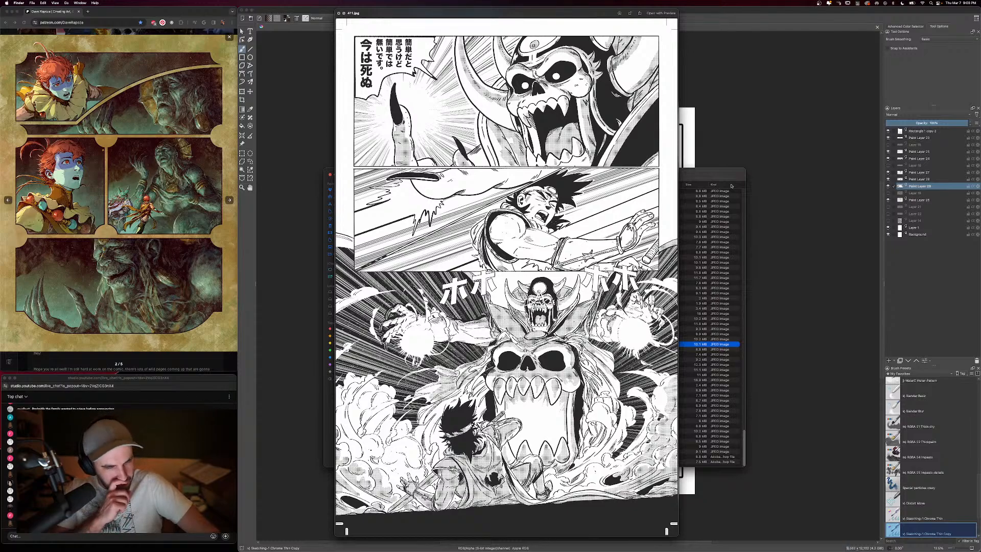
key("Up")
key("Up")
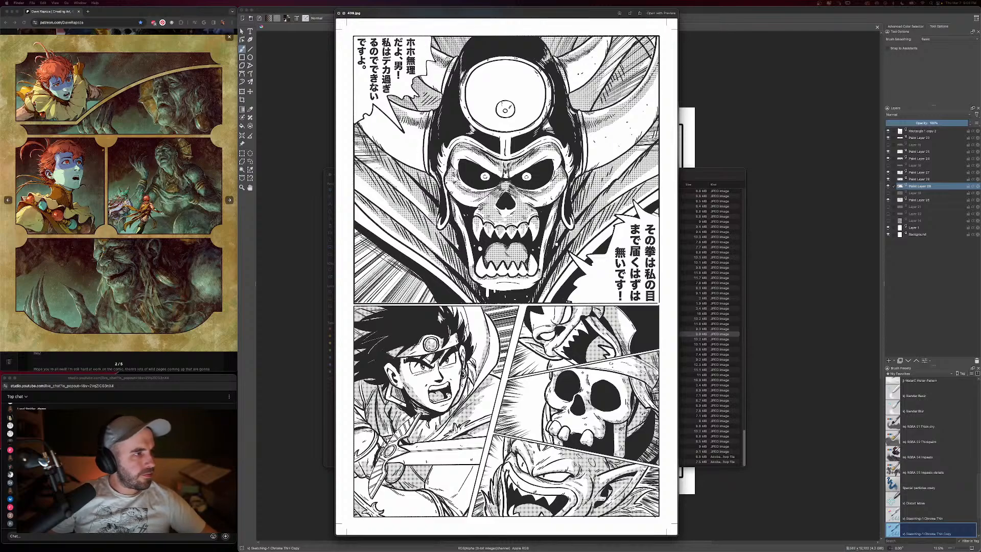
left_click(107, 535)
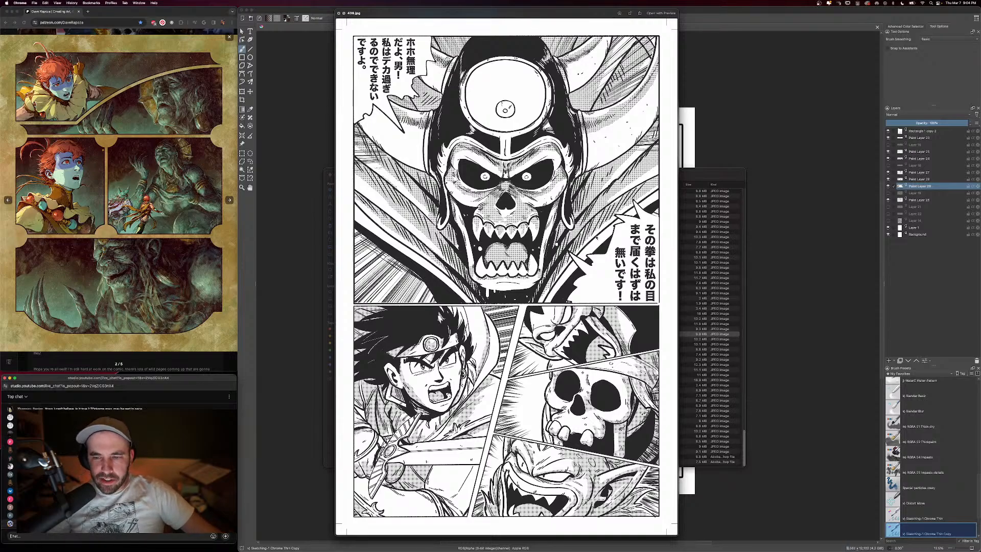
left_click(684, 334)
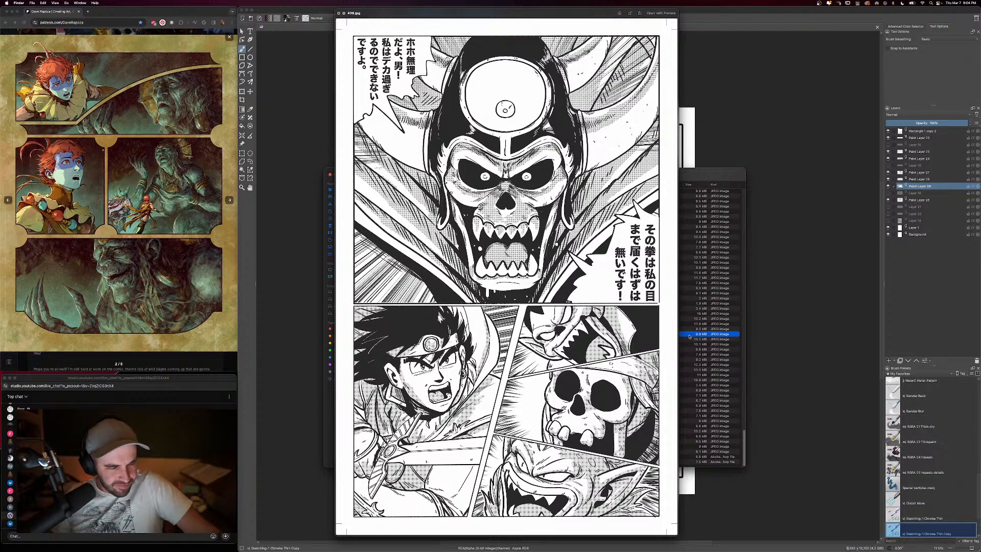
Review the earlier hero and monster battle pages, and return to the page with the giant skull demon
key("Up")
key("Down")
key("Up")
key("Up")
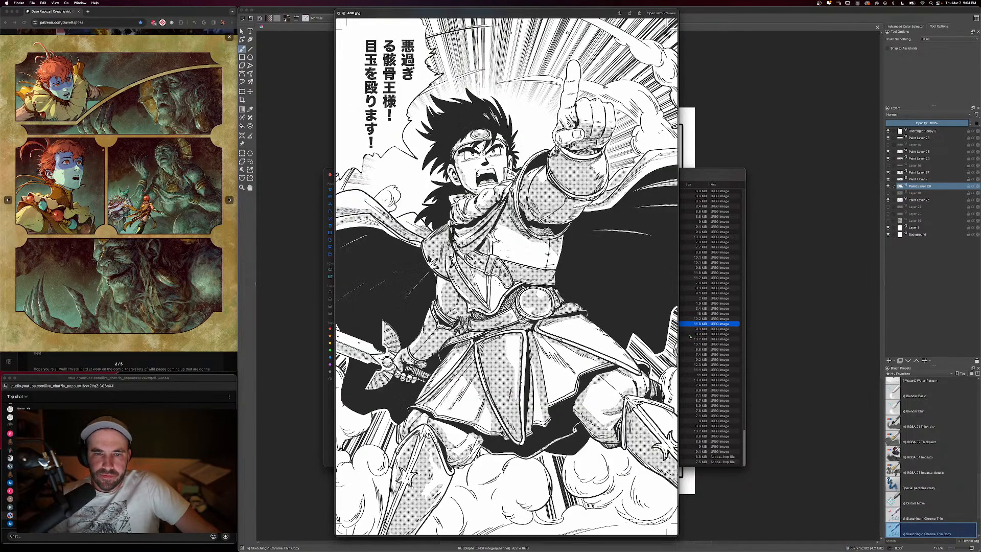
key("Up")
key("Up")
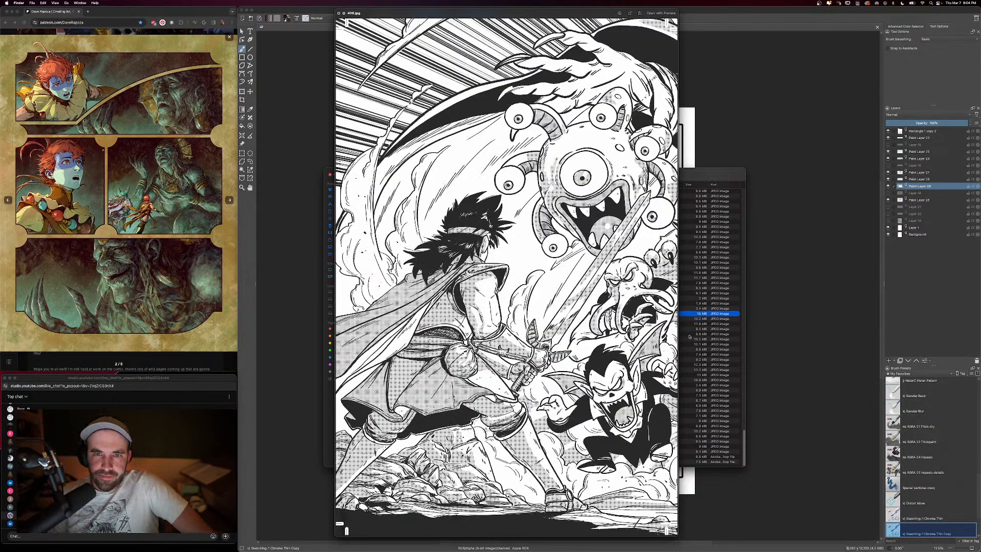
key("Down")
key("Down")
key("Down")
key("Down")
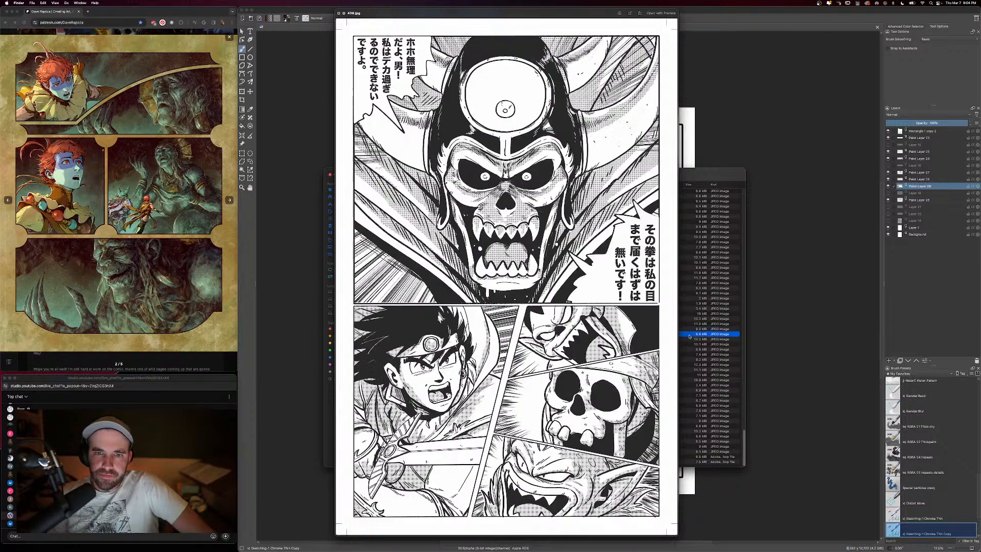
key("Down")
key("Down")
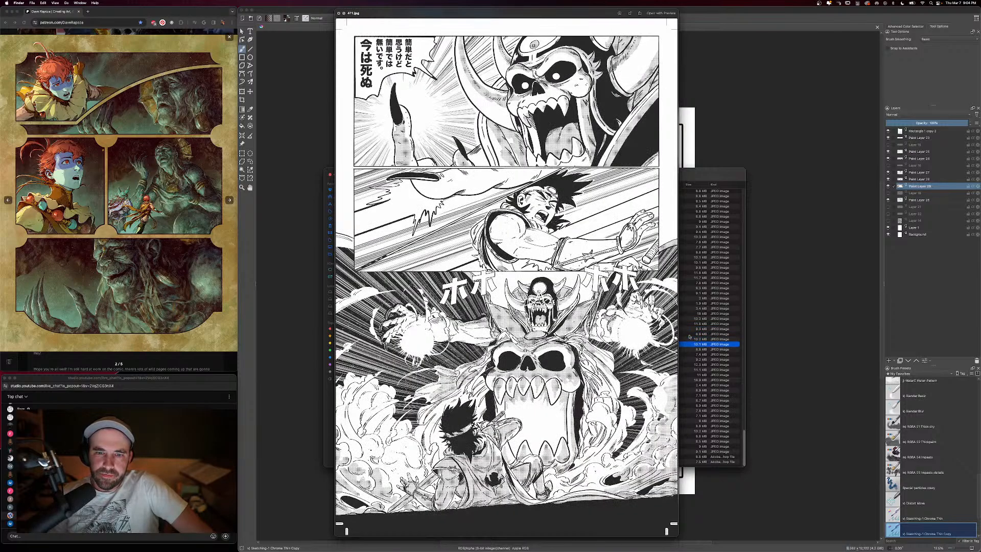
Leaf forward through the classroom, transformation and monster showdown pages to the coloured treasure chest page
key("Down")
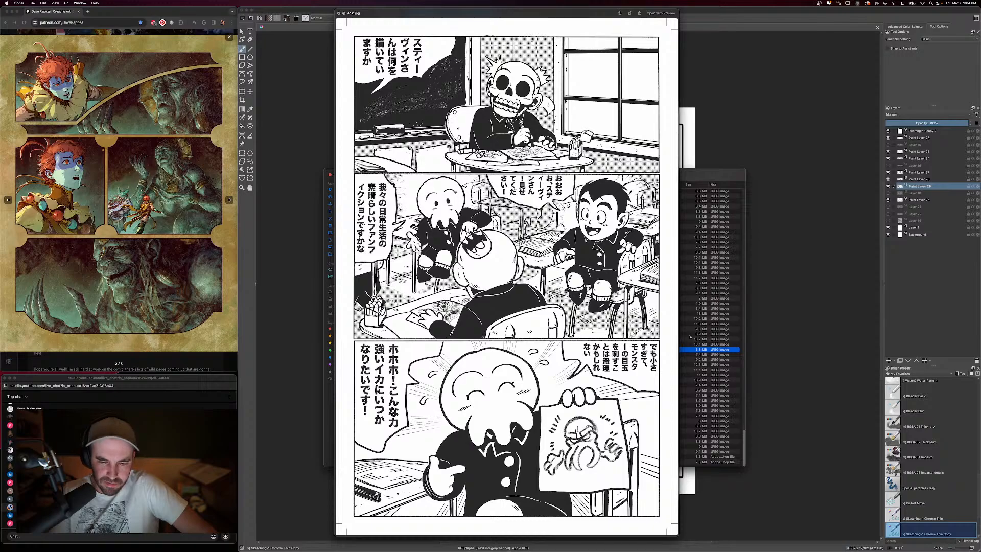
key("Down")
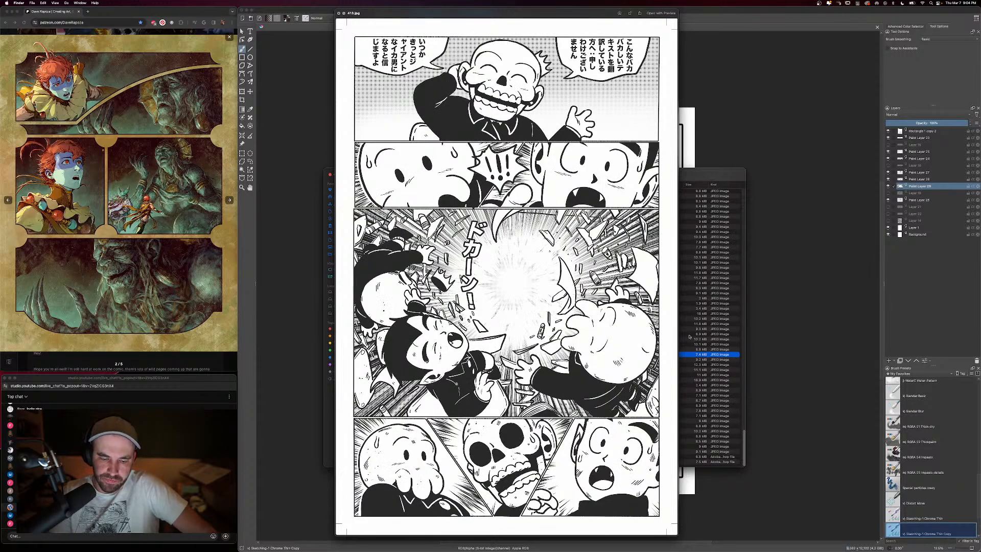
key("Down")
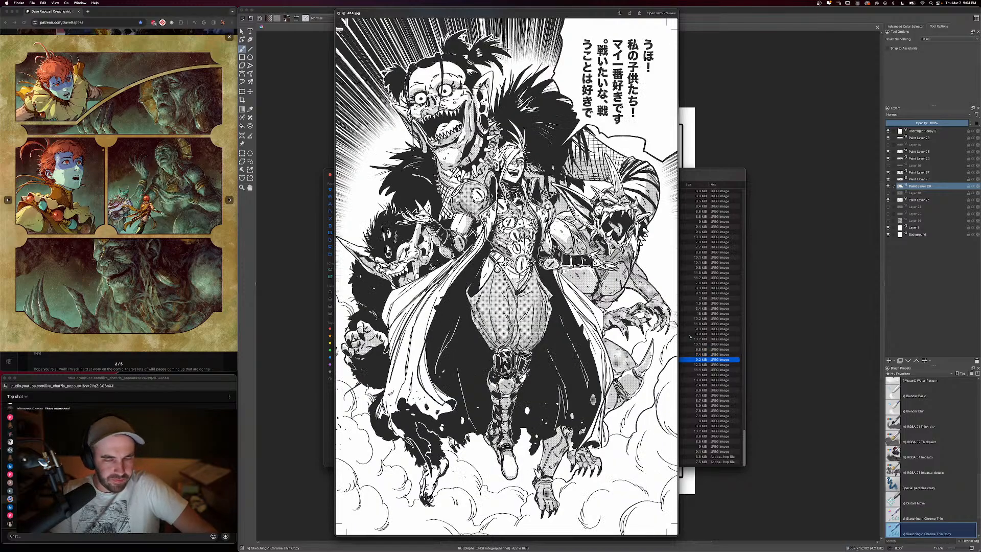
key("Down")
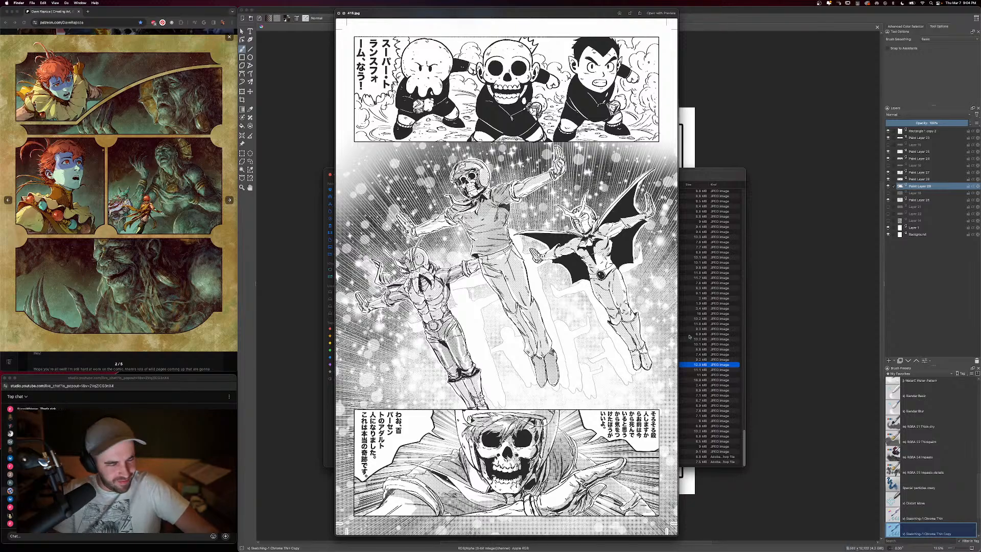
key("Down")
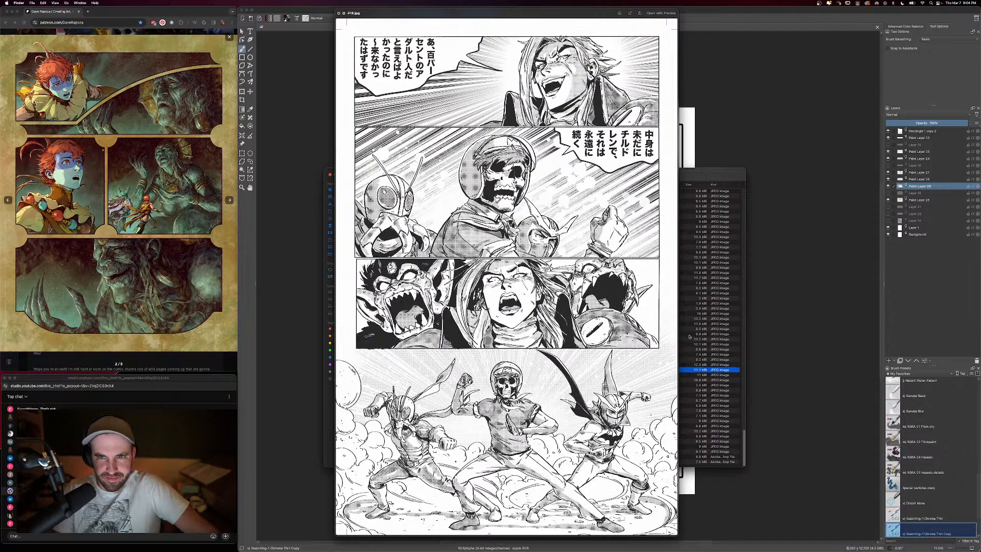
key("Down")
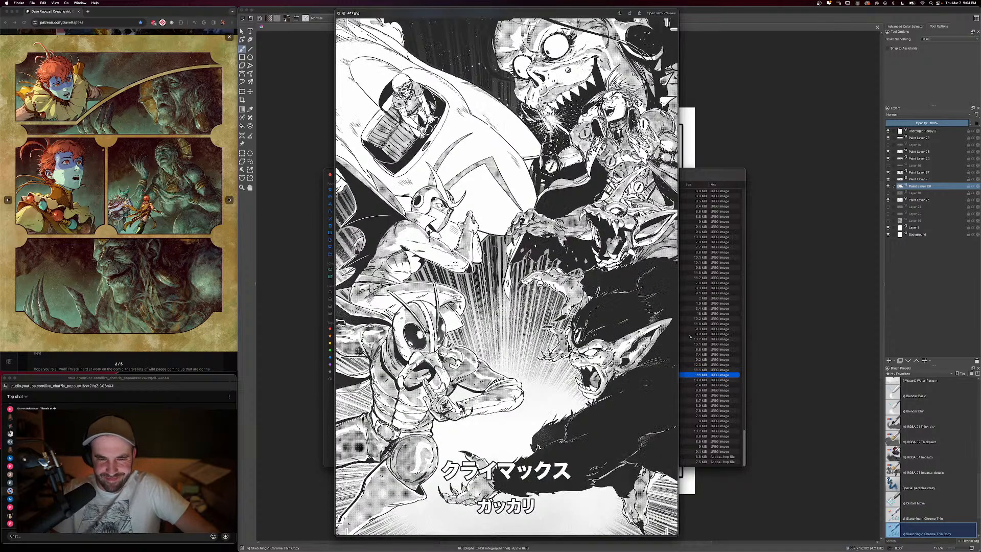
key("Down")
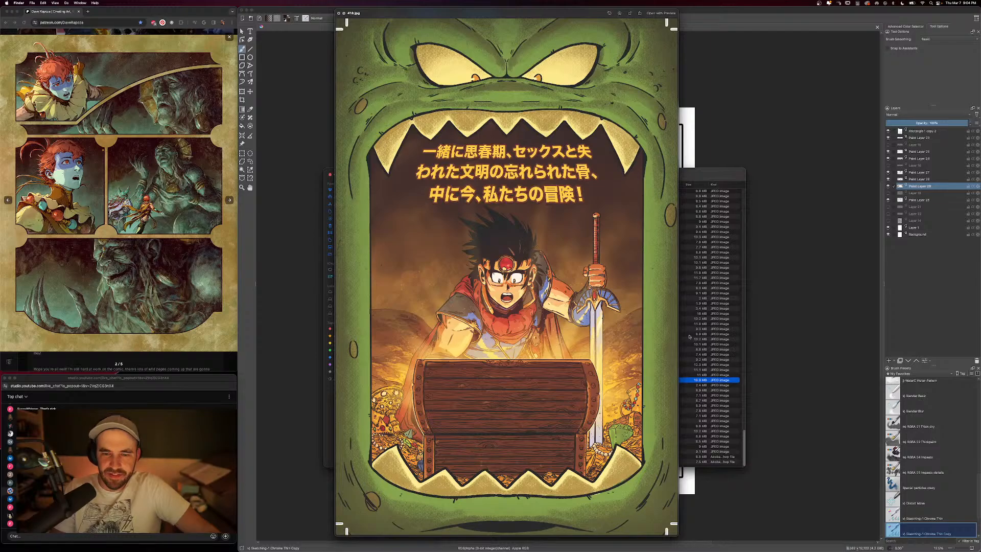
key("Down")
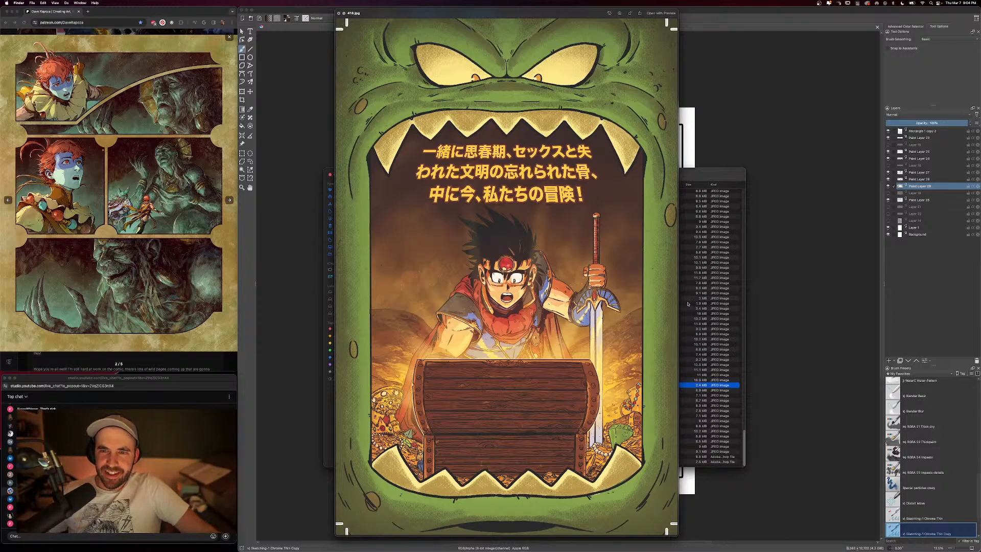
key("Up")
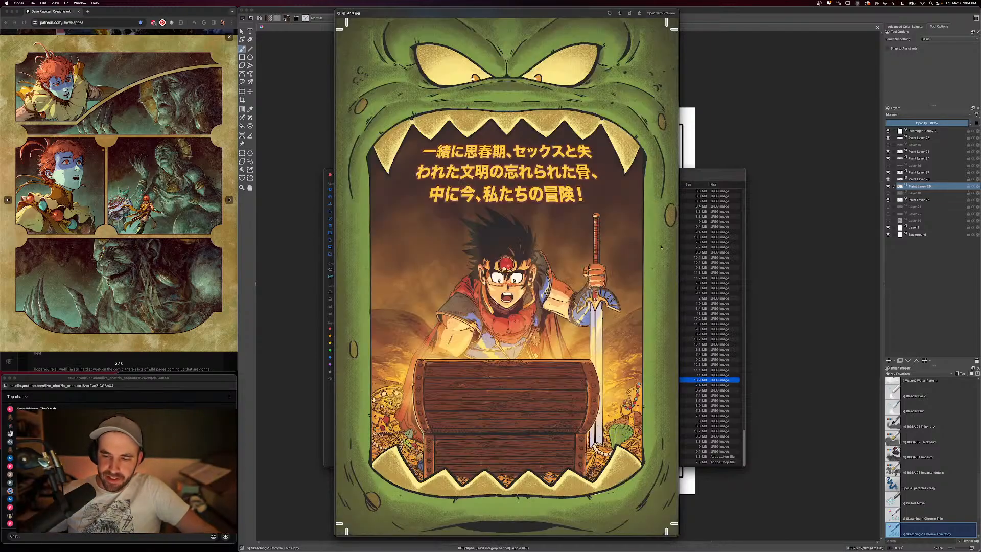
Move the image preview aside to uncover the file list, and page ahead past the treasure chest page
left_click_drag(585, 13, 746, 8)
key("Down")
key("Down")
key("Down")
key("Down")
key("Down")
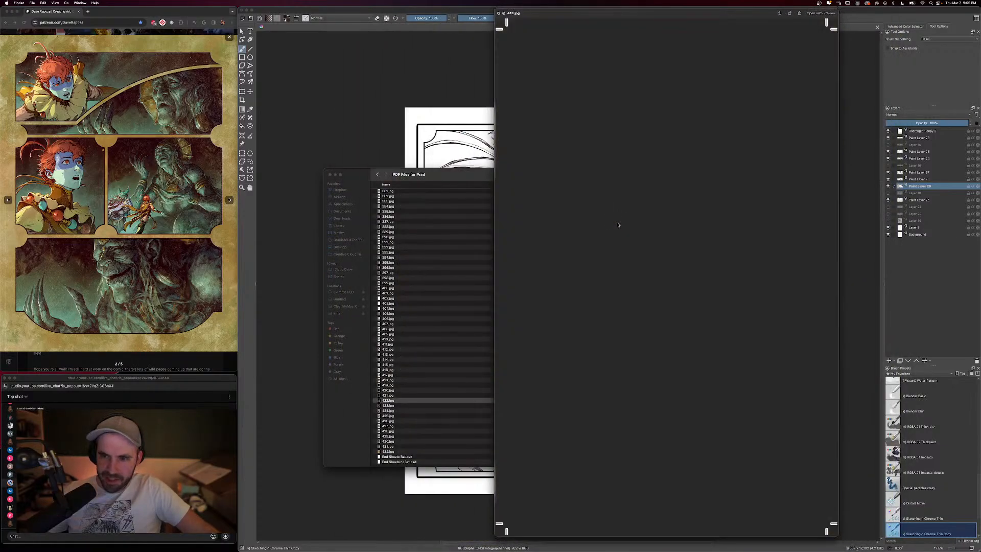
Leaf back through the comic pages to the dragon sunset illustration, close the preview and return to the comic page in Krita
key("Up")
key("Up")
key("Up")
key("Up")
key("Up")
key("Up")
key("Up")
key("Up")
key("Up")
key("Up")
key("Up")
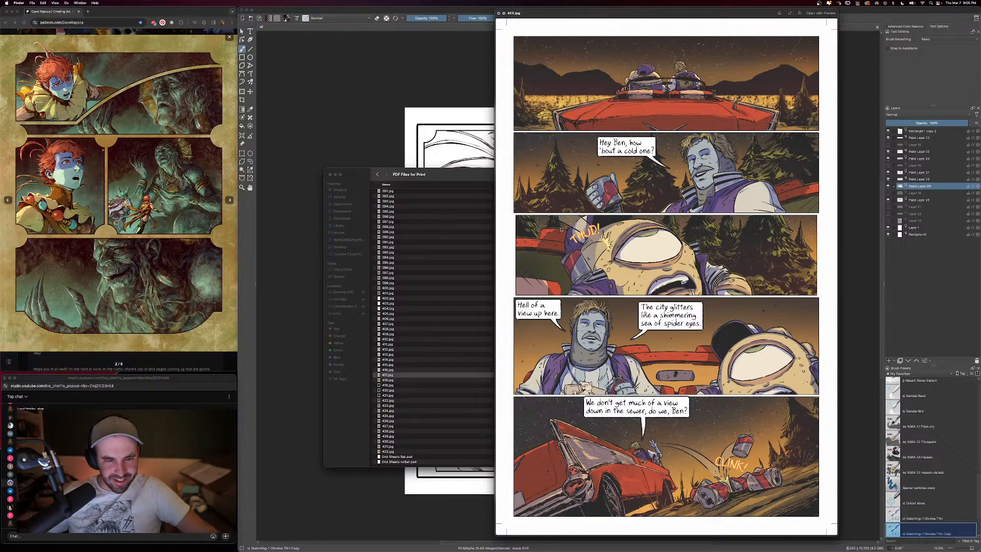
key("Up")
key("Up")
key("Up")
key("Up")
key("Up")
key("Up")
key("Up")
key("Up")
key("Up")
key("Up")
key("Up")
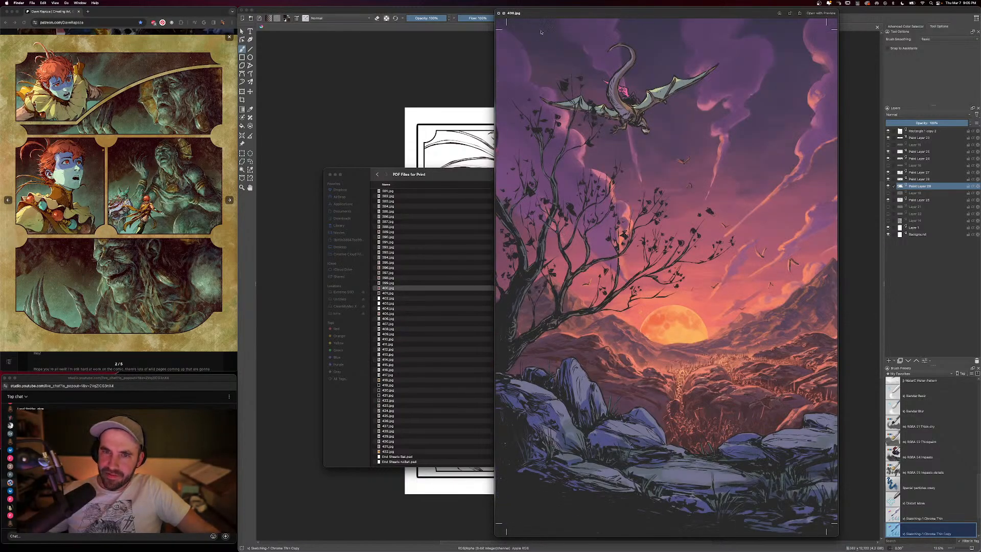
left_click(499, 14)
left_click(444, 85)
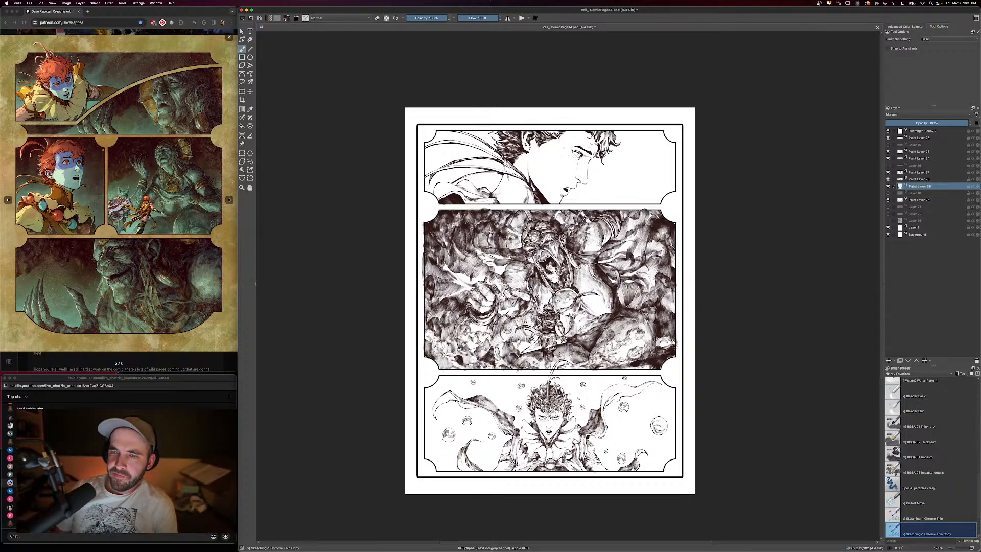
Switch individual ink layers off and on to examine what each one contributes to the comic page
left_click(888, 187)
left_click(888, 187)
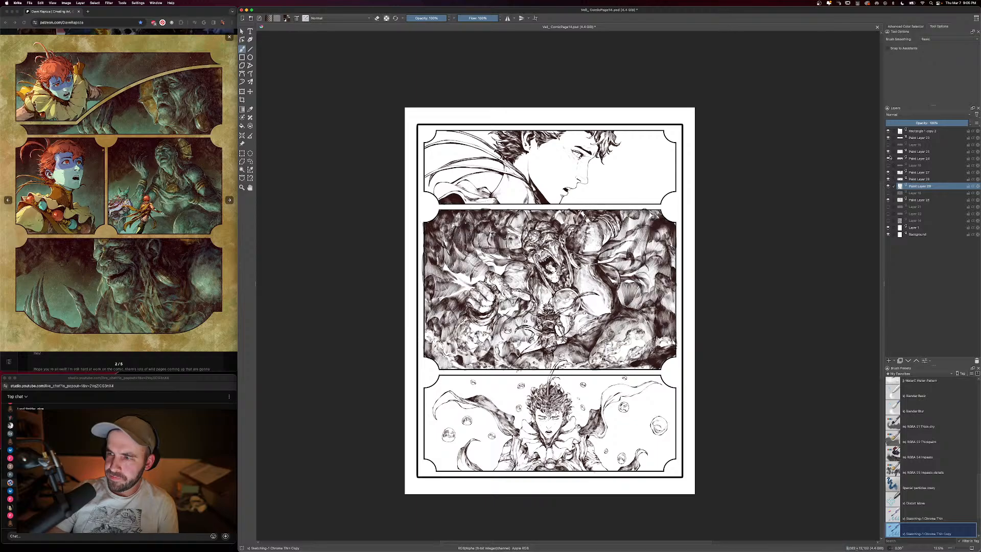
left_click(888, 160)
left_click(888, 160)
left_click(888, 159)
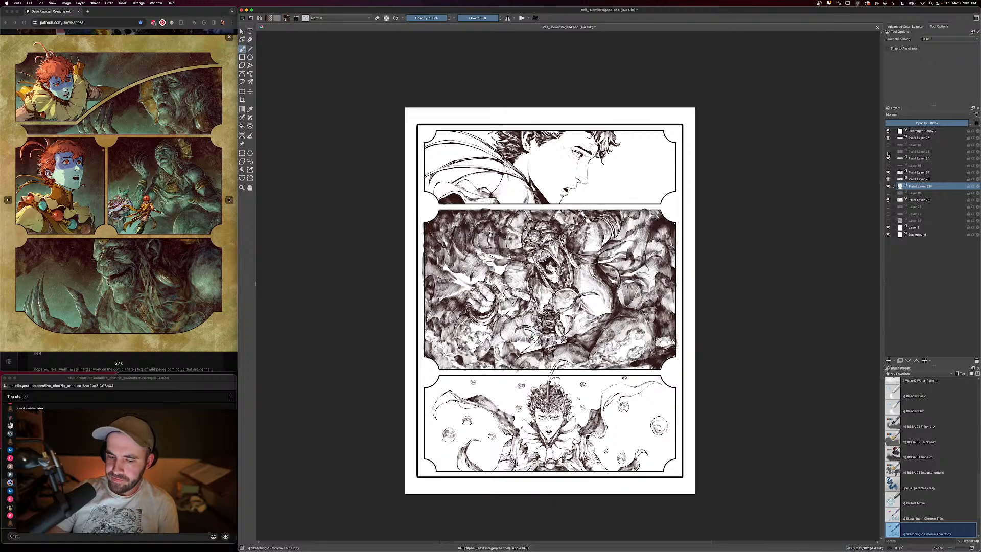
left_click(888, 159)
left_click(888, 200)
left_click(887, 201)
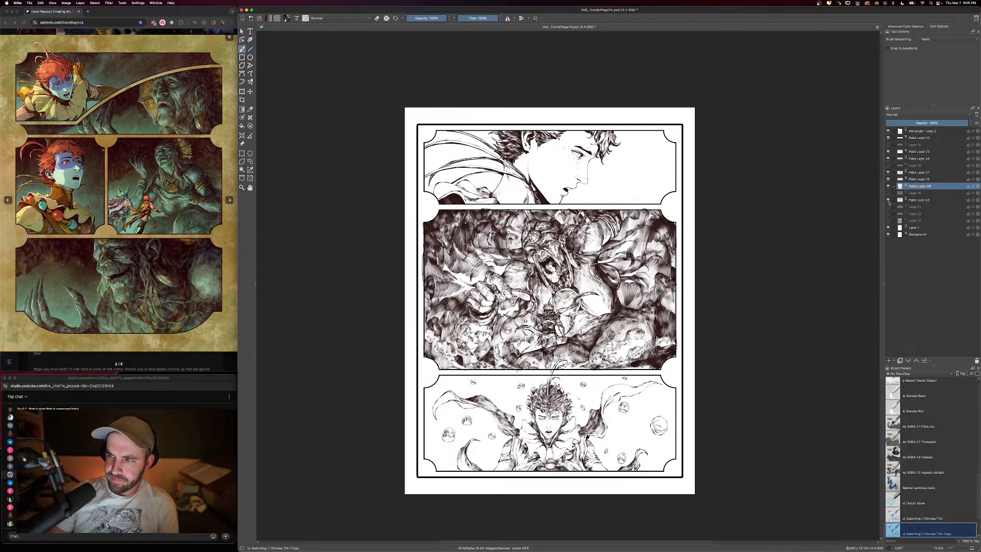
left_click(888, 201)
left_click(888, 200)
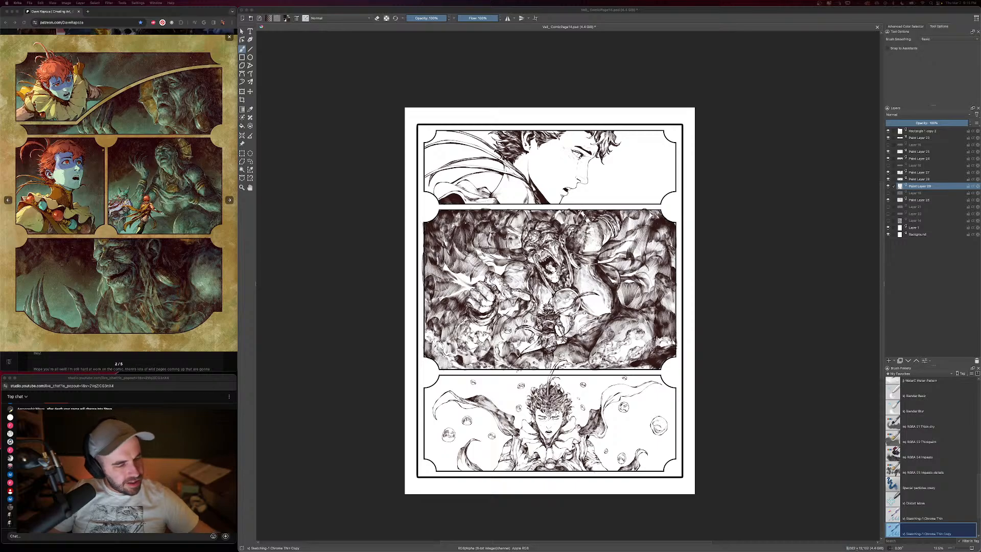
left_click(181, 535)
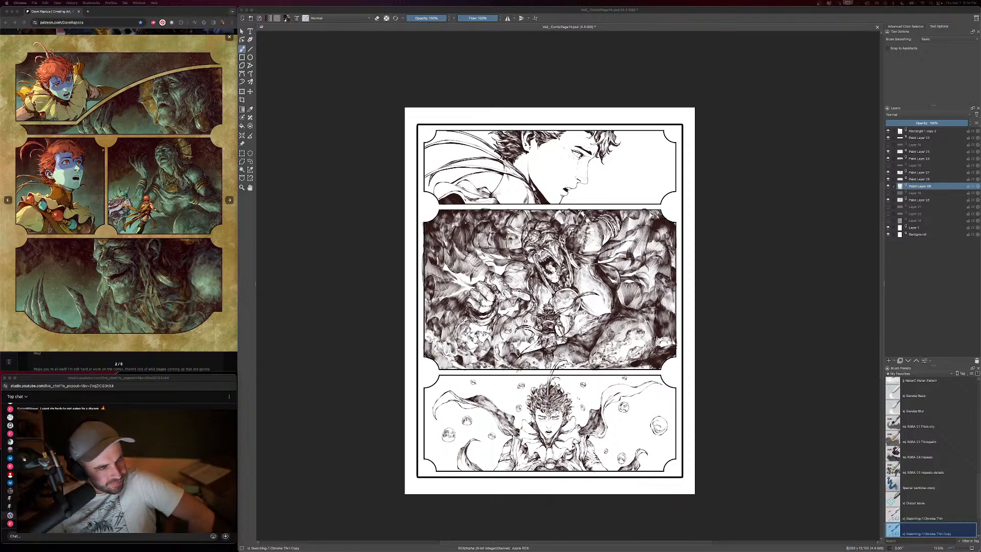
left_click(119, 459)
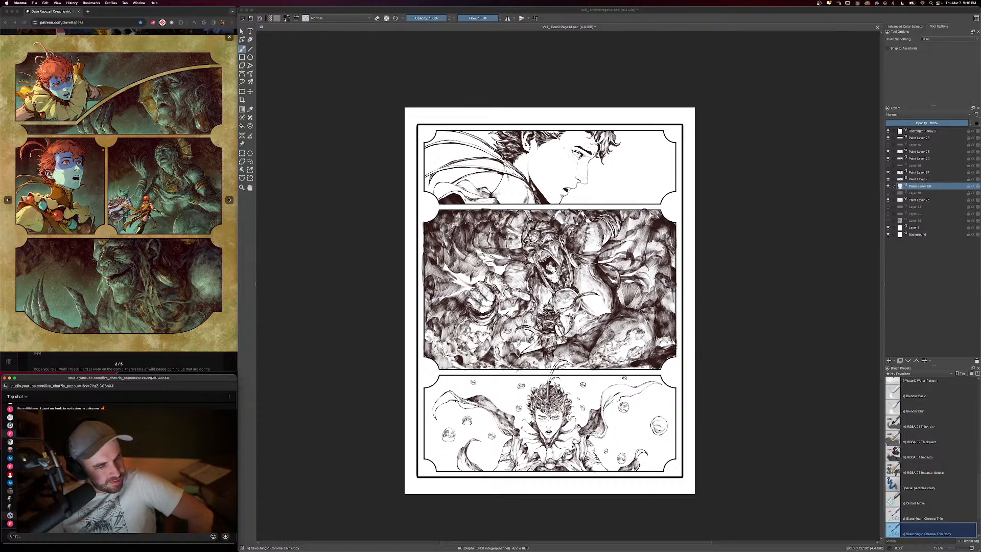